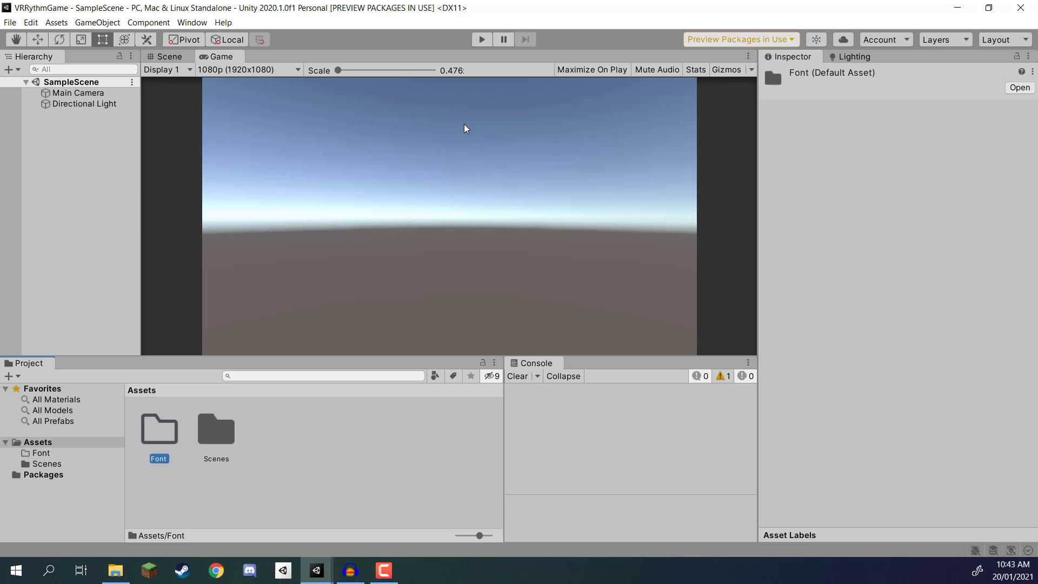
# Step: Create a new folder named Materials in the project's Assets folder
pyautogui.rightClick(267, 462)
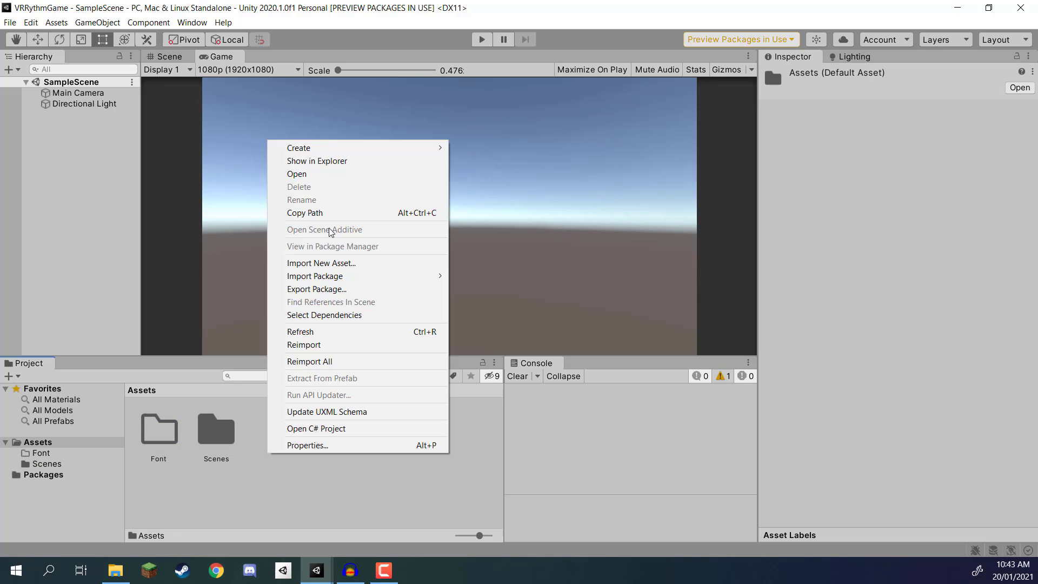
pyautogui.moveTo(331, 147)
pyautogui.click(497, 125)
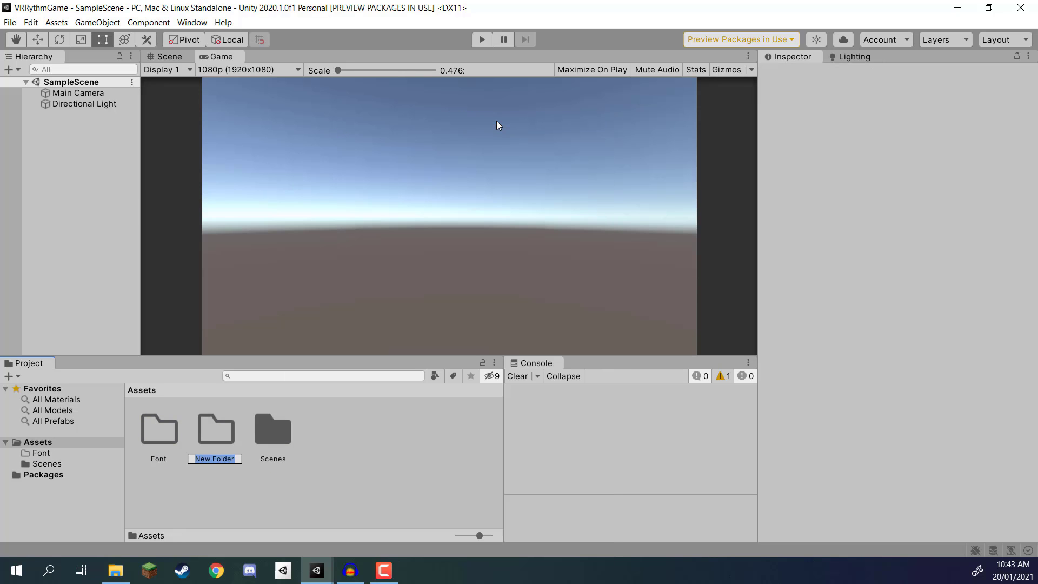
pyautogui.write('Materials')
pyautogui.press('Return')
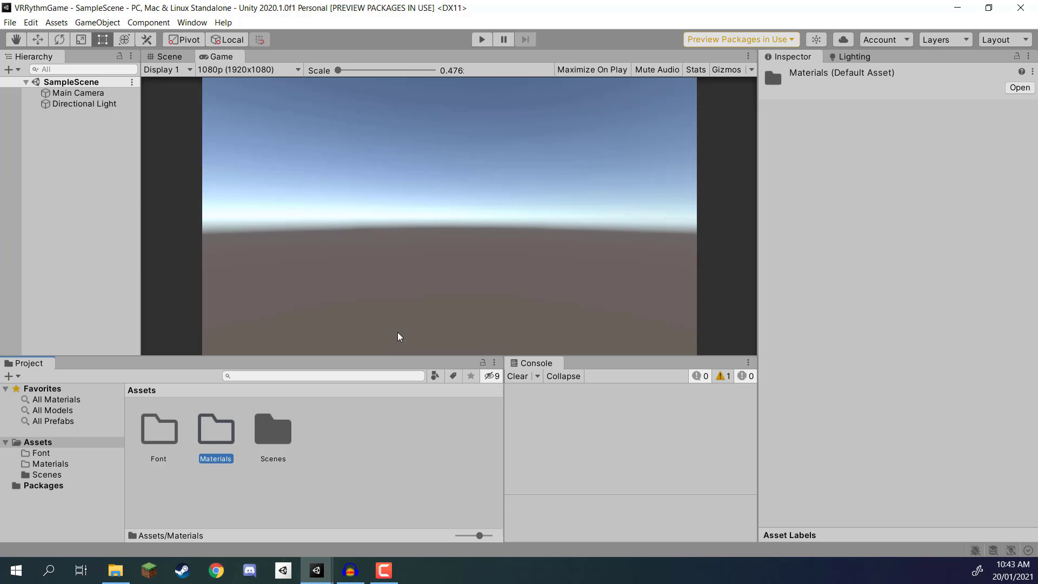
# Step: Create a new folder named Models in the project's Assets folder
pyautogui.click(327, 481)
pyautogui.rightClick(326, 481)
pyautogui.moveTo(413, 131)
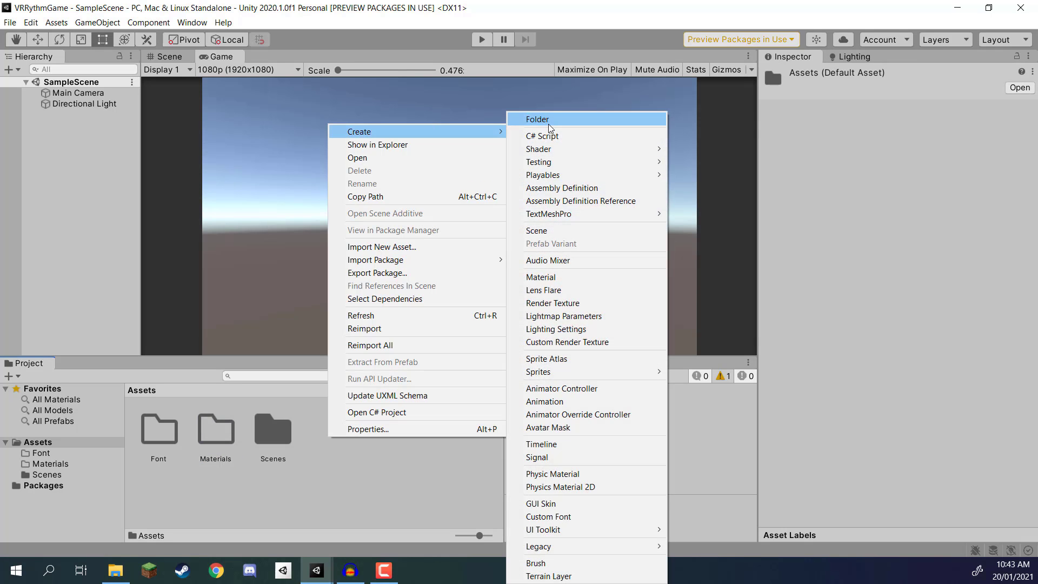
pyautogui.click(549, 124)
pyautogui.write('Models')
pyautogui.press('Return')
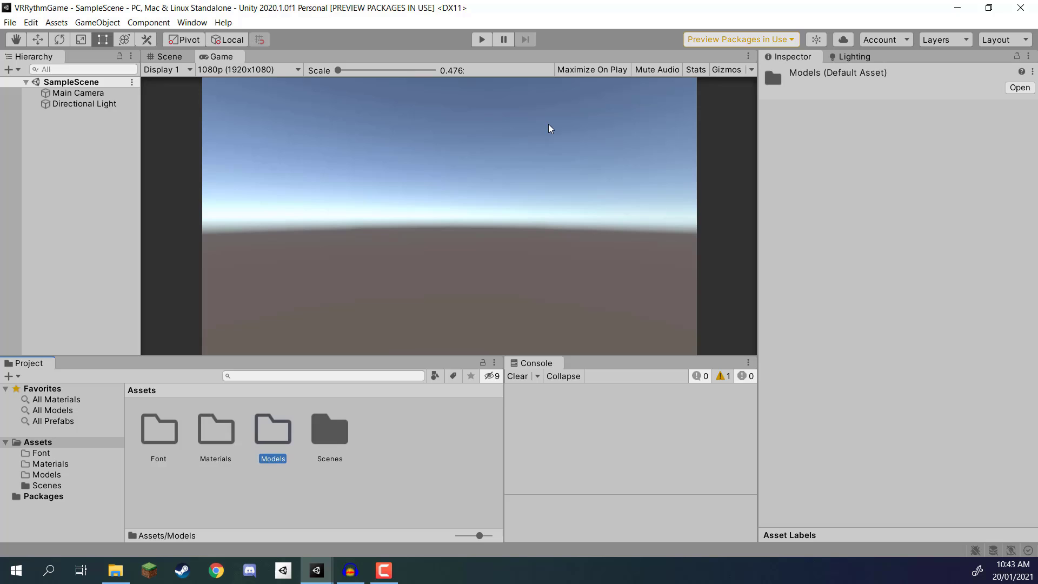
# Step: Create a new folder named Prefabs in the project's Assets folder
pyautogui.click(414, 437)
pyautogui.rightClick(414, 437)
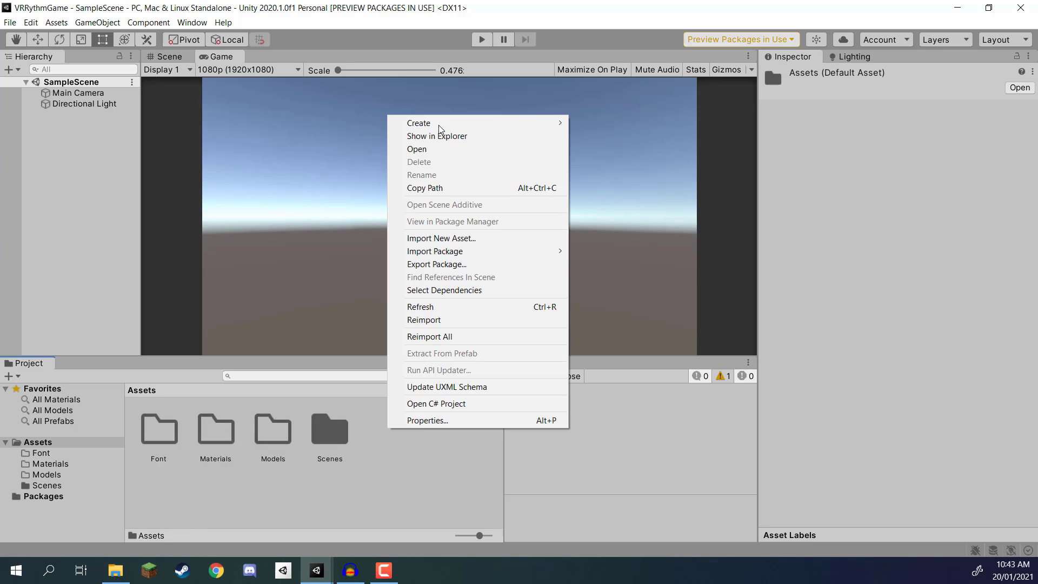
pyautogui.moveTo(461, 128)
pyautogui.click(597, 120)
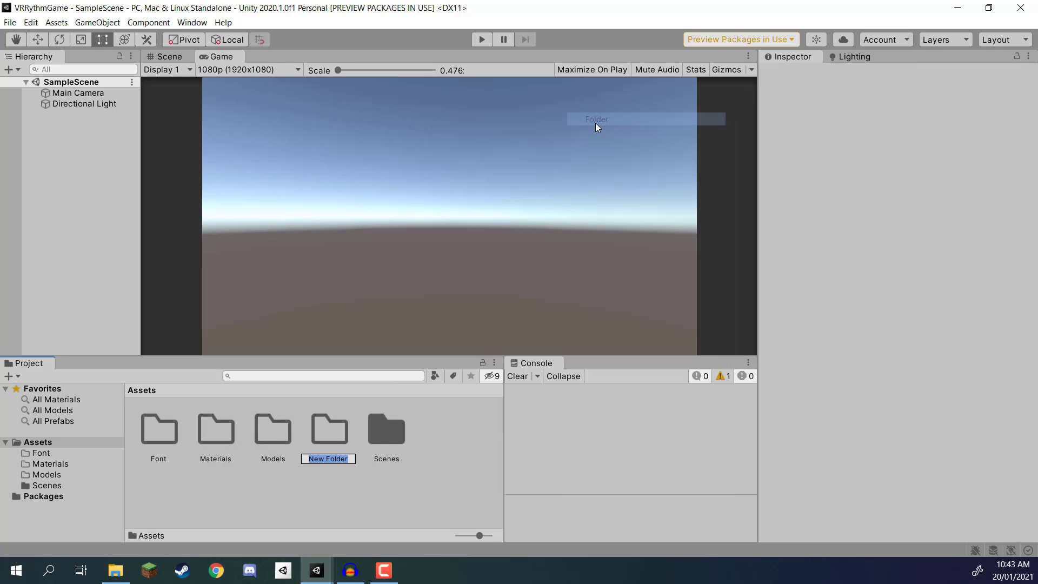
pyautogui.write('Prefabs')
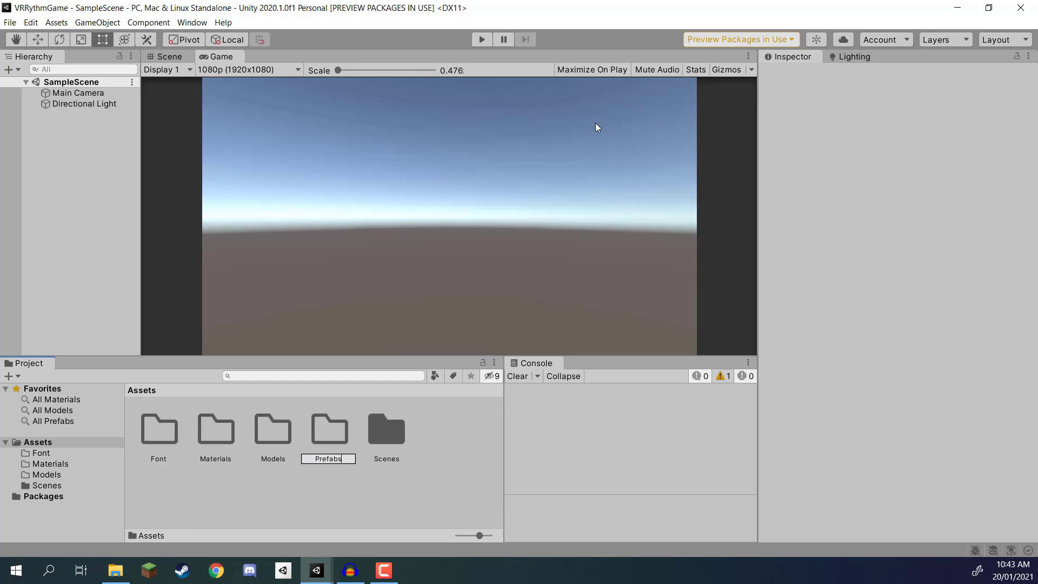
pyautogui.press('Return')
# Step: Create a new folder named Scripts in the project's Assets folder
pyautogui.click(430, 423)
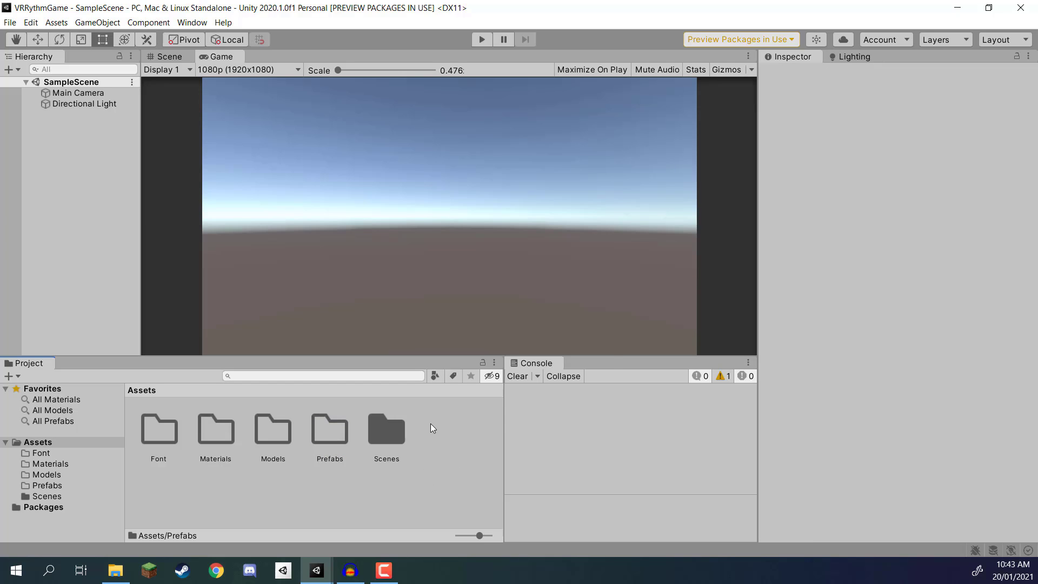
pyautogui.rightClick(431, 423)
pyautogui.moveTo(475, 116)
pyautogui.click(668, 120)
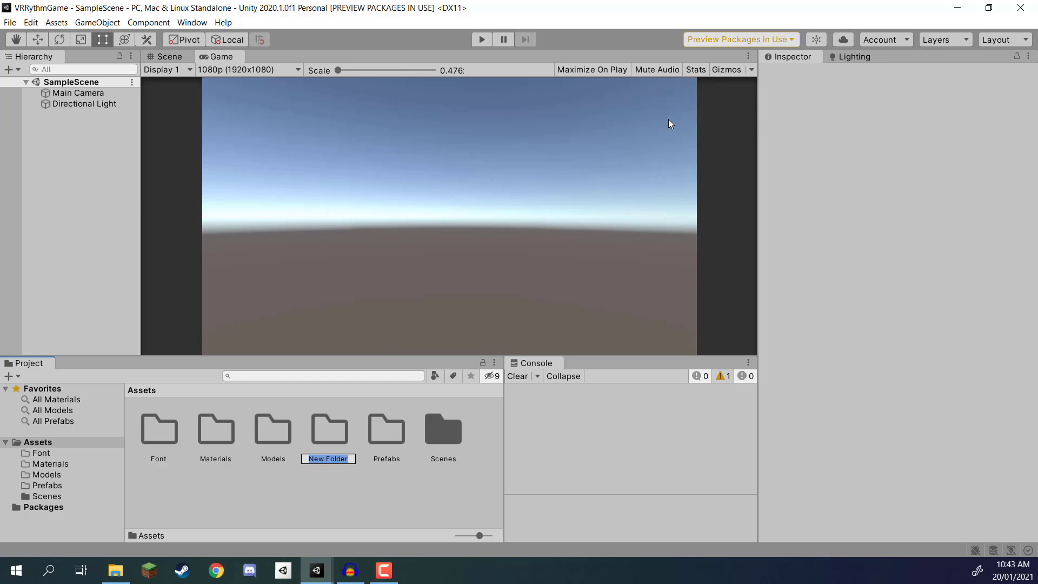
pyautogui.write('Scripts')
pyautogui.press('Return')
# Step: Create a new folder named Skybox in the project's Assets folder
pyautogui.click(336, 465)
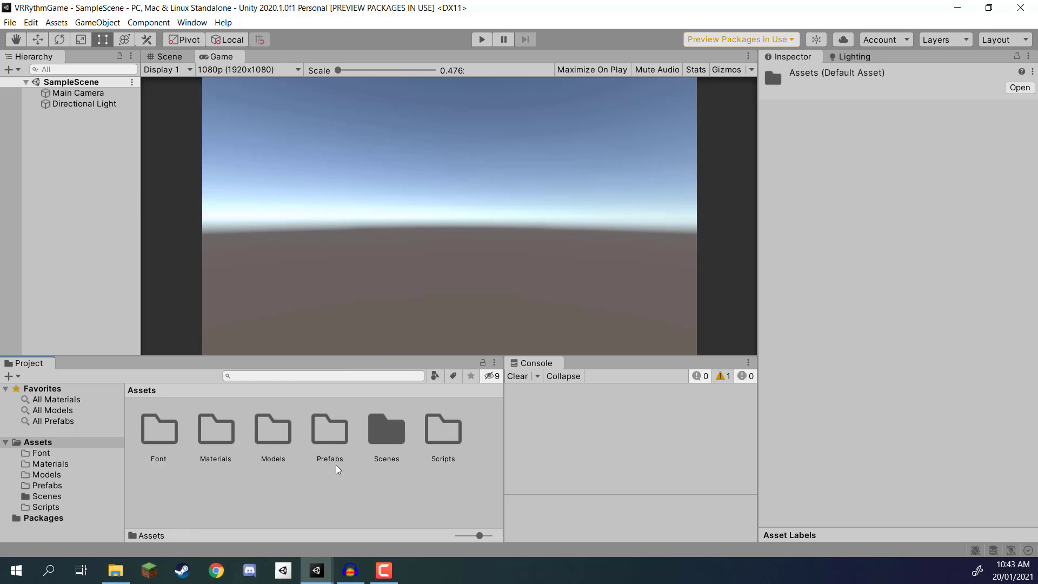
pyautogui.rightClick(336, 465)
pyautogui.moveTo(408, 187)
pyautogui.click(538, 120)
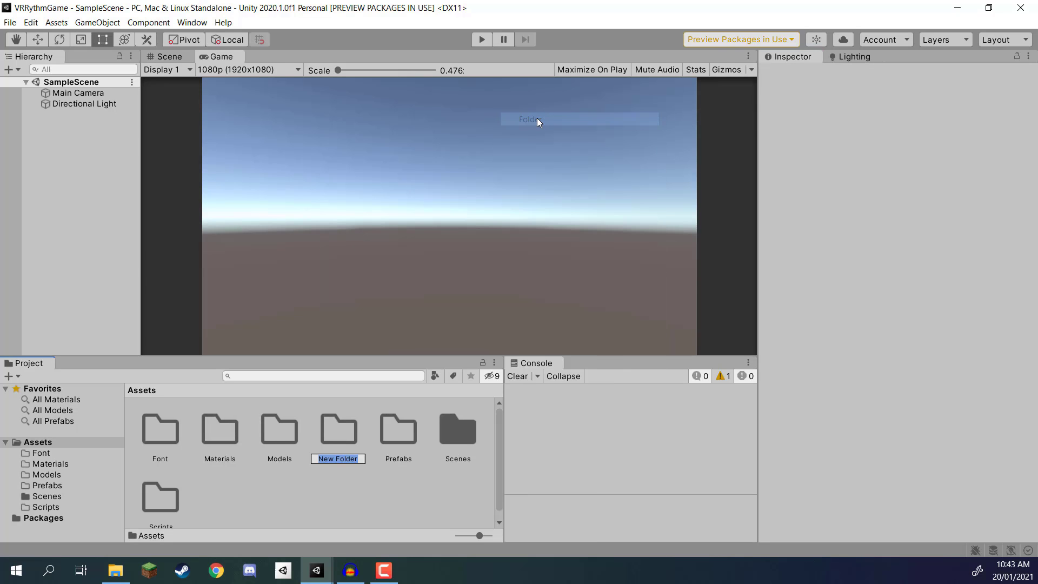
pyautogui.write('Skybox')
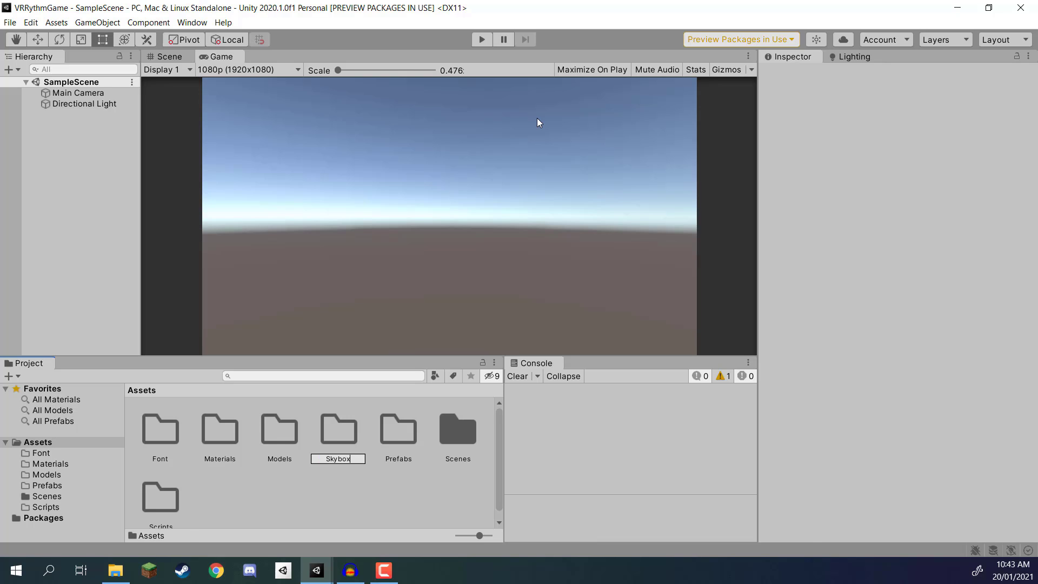
pyautogui.press('Return')
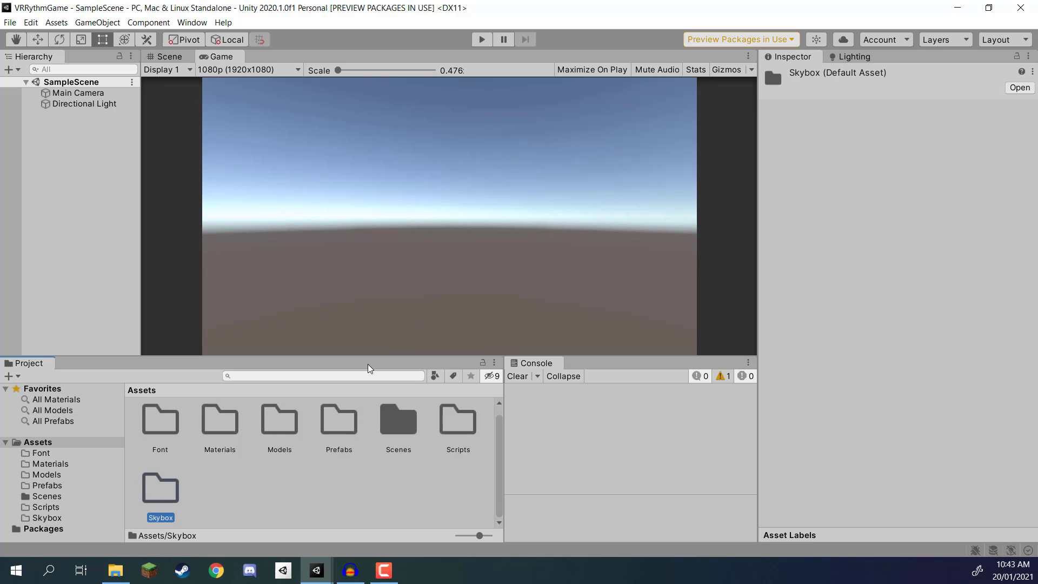
# Step: Create a new folder named Songs in the project's Assets folder
pyautogui.click(287, 477)
pyautogui.rightClick(239, 470)
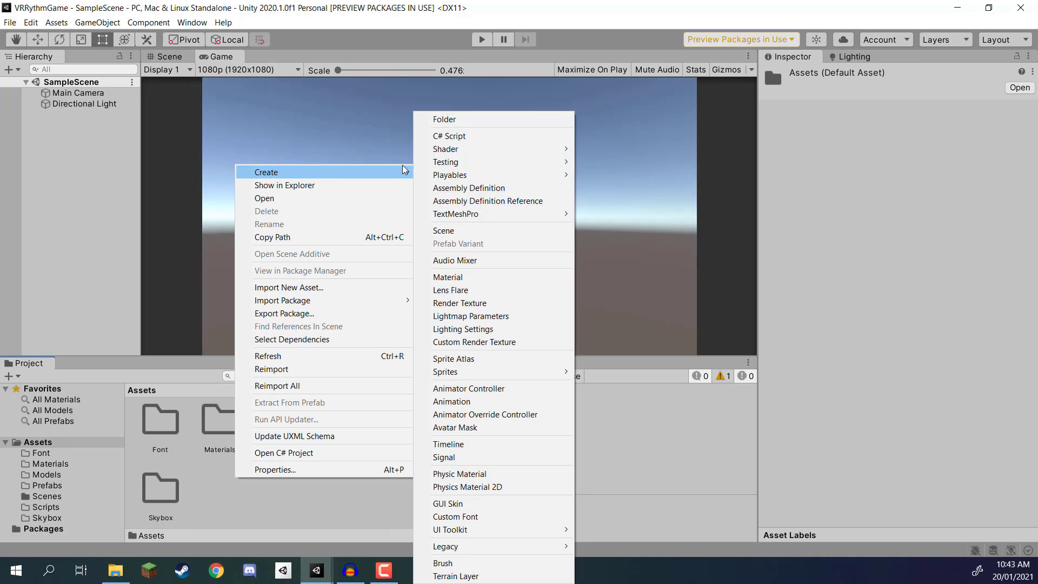
pyautogui.moveTo(403, 167)
pyautogui.click(504, 124)
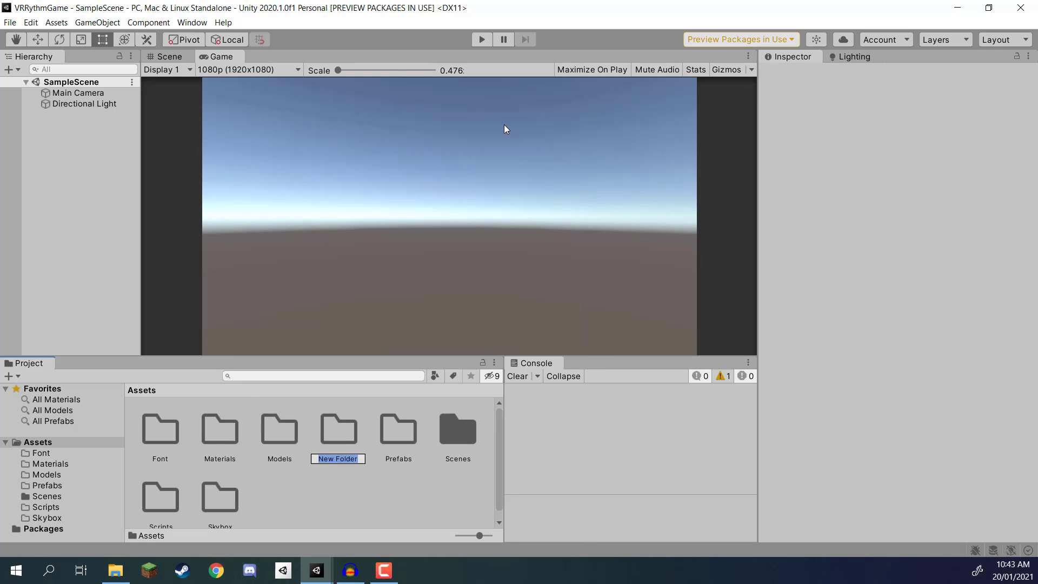
pyautogui.write('Songs')
pyautogui.press('Return')
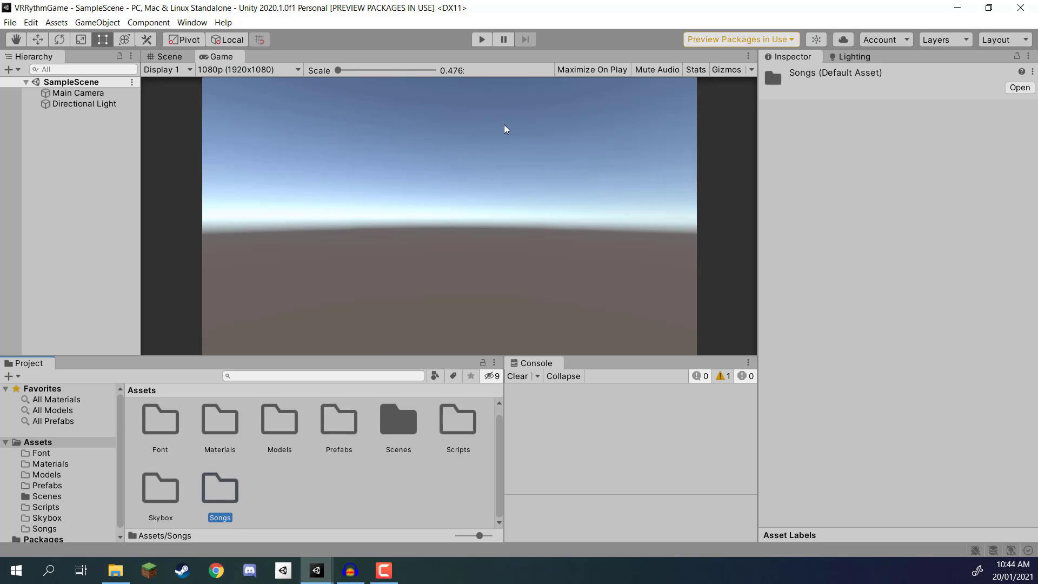
# Step: Create a new folder named Textures in the project's Assets folder
pyautogui.rightClick(306, 482)
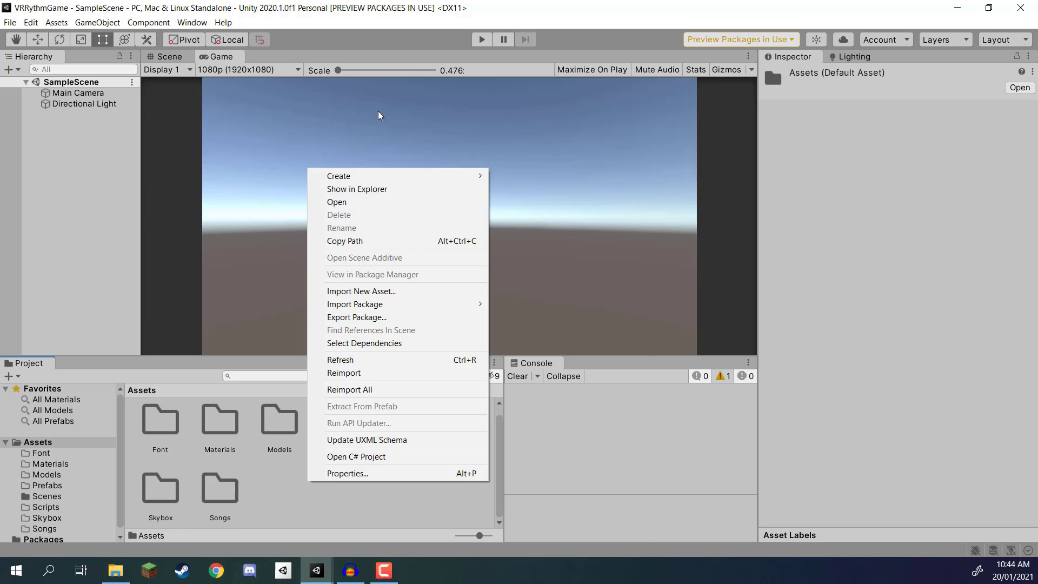
pyautogui.moveTo(369, 173)
pyautogui.click(546, 120)
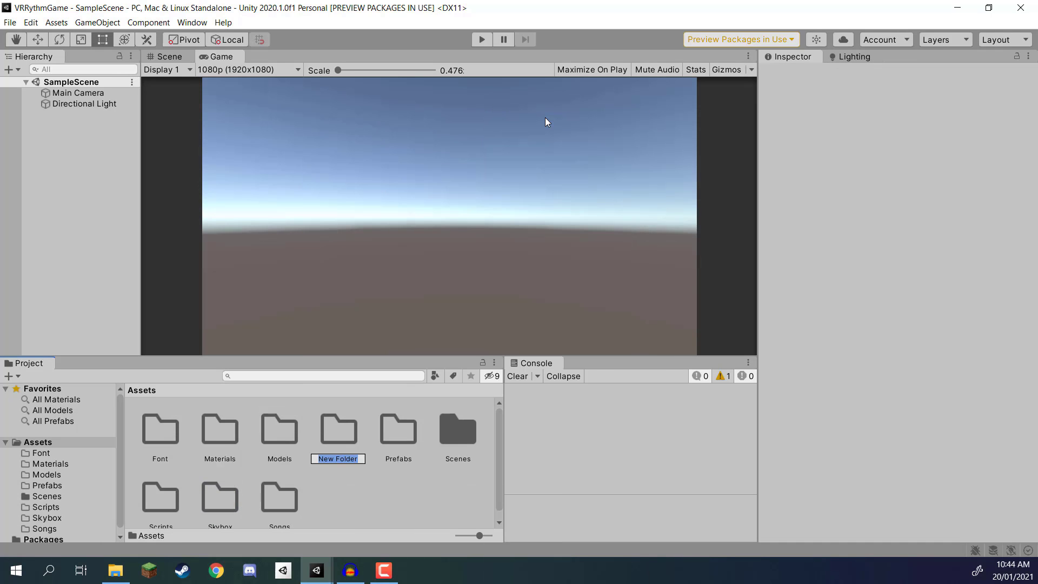
pyautogui.write('Textures')
pyautogui.press('Return')
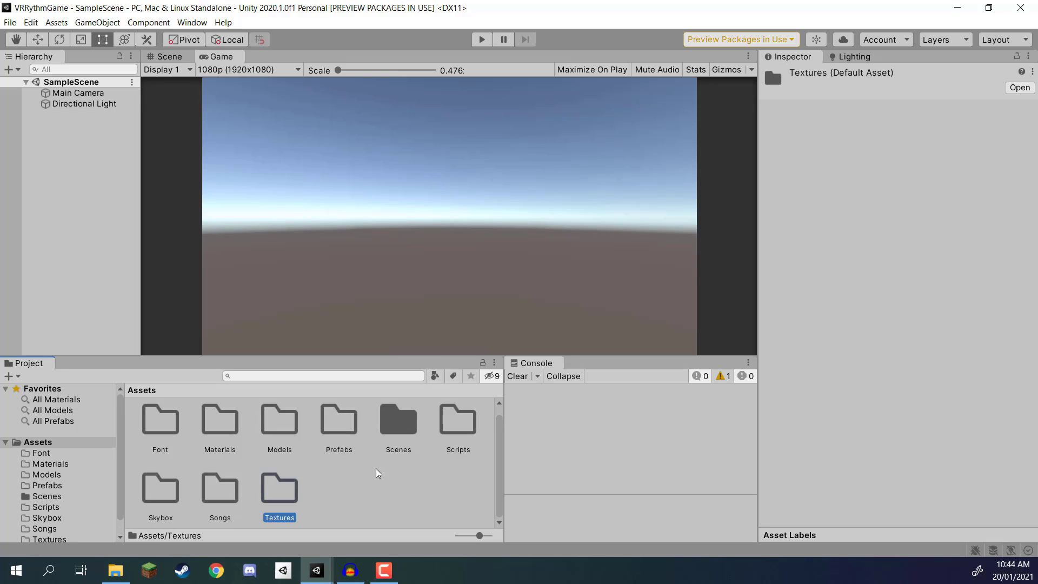
pyautogui.click(402, 479)
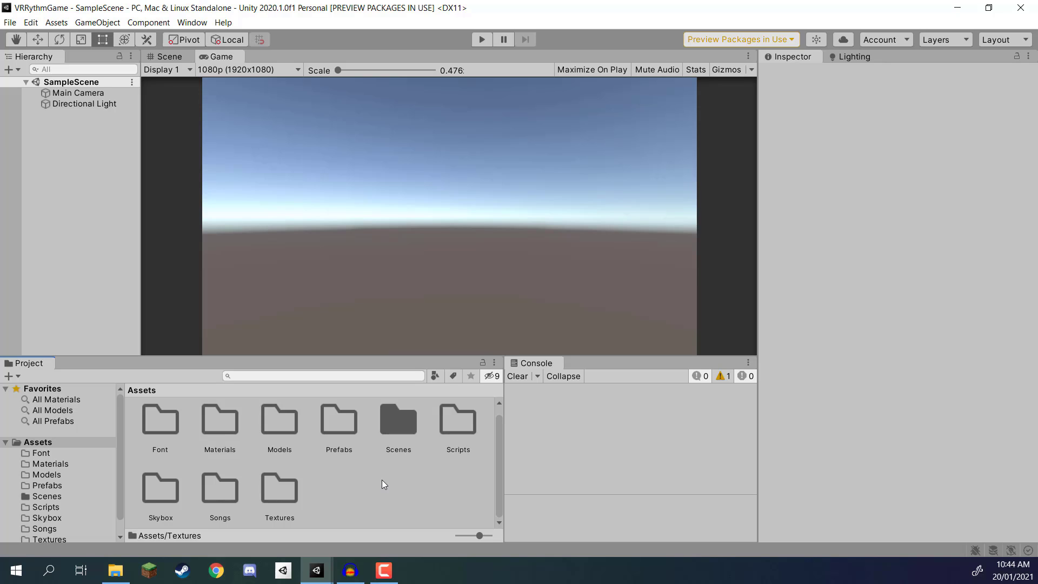
# Step: Import the BebasNeue-Regular font from File Explorer's Font Folder Contents into the project's Font folder
pyautogui.click(115, 570)
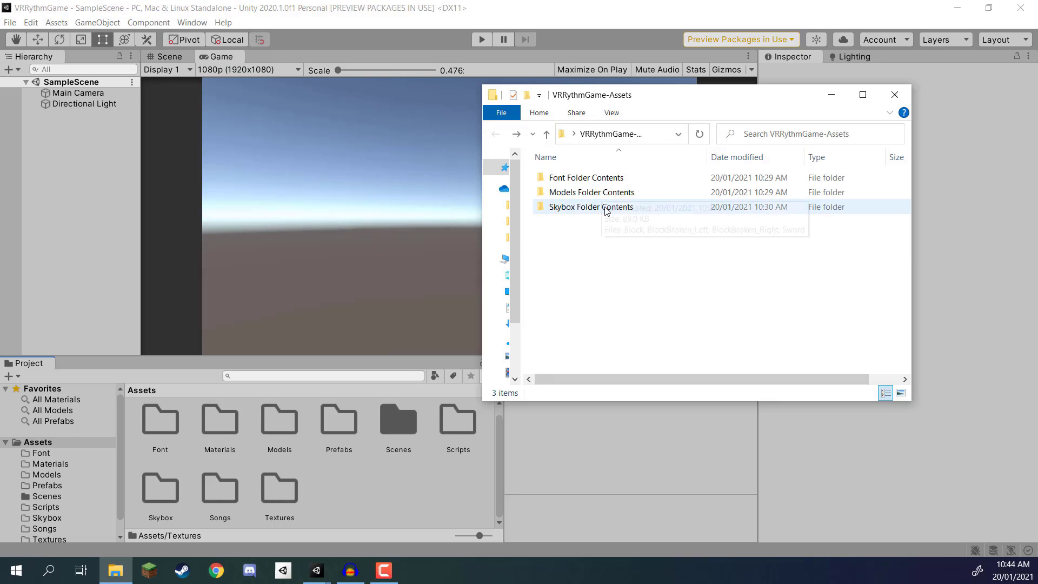
pyautogui.click(582, 180)
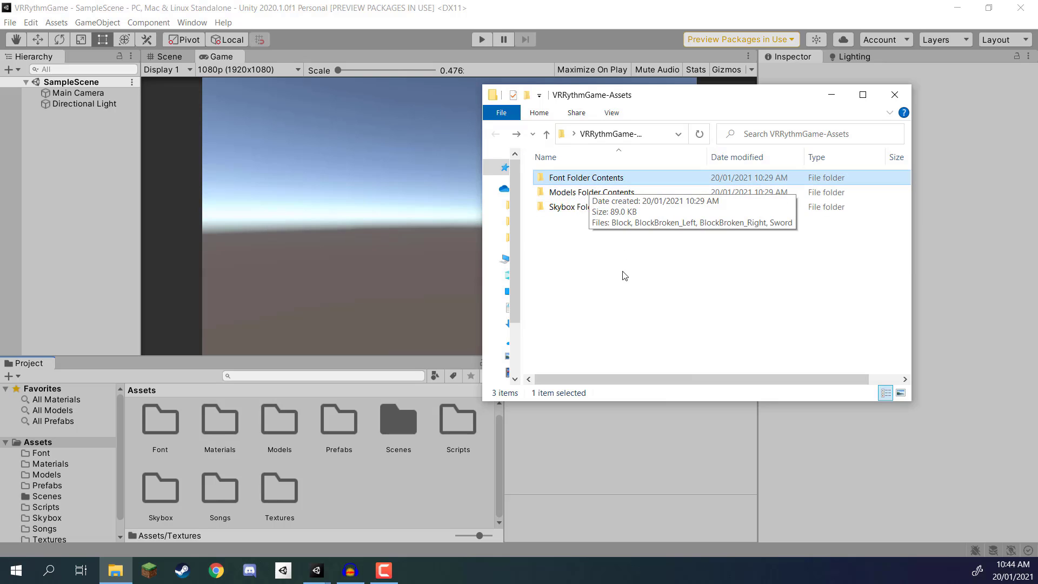
pyautogui.click(574, 209)
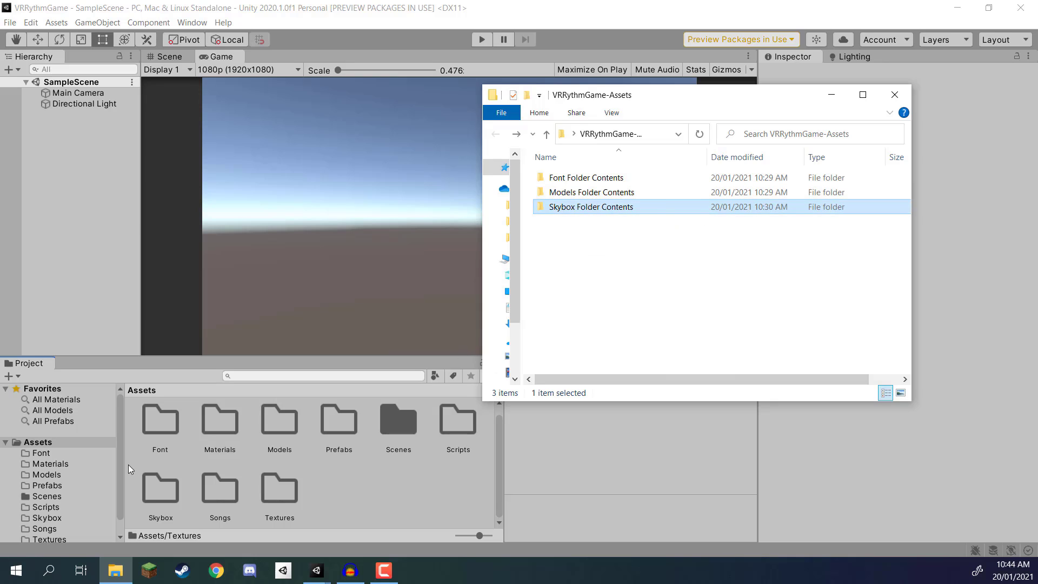
pyautogui.click(157, 417)
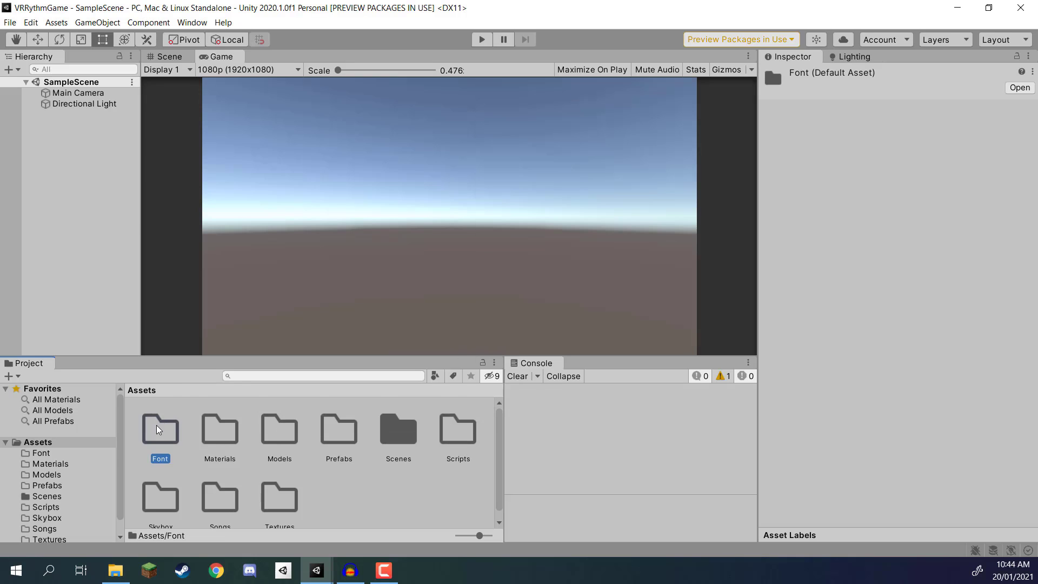
pyautogui.doubleClick(157, 420)
pyautogui.click(115, 570)
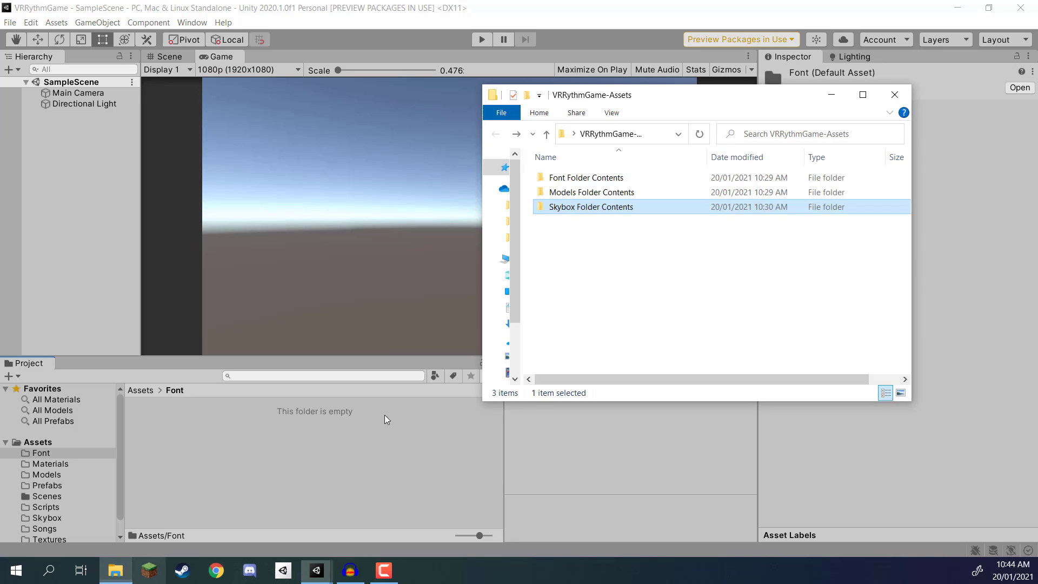
pyautogui.doubleClick(582, 179)
pyautogui.moveTo(582, 179); pyautogui.dragTo(199, 426)
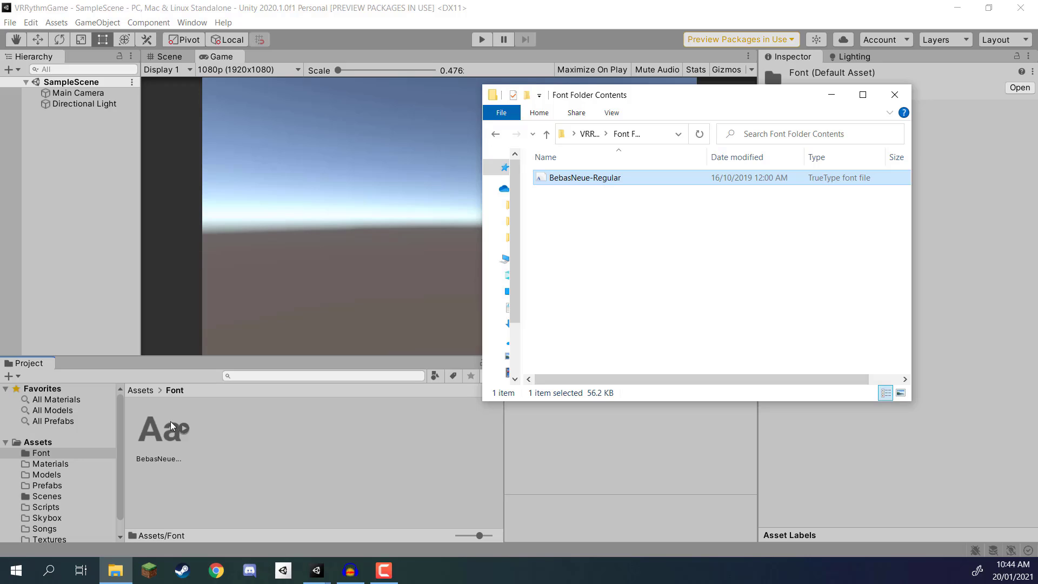
pyautogui.click(230, 449)
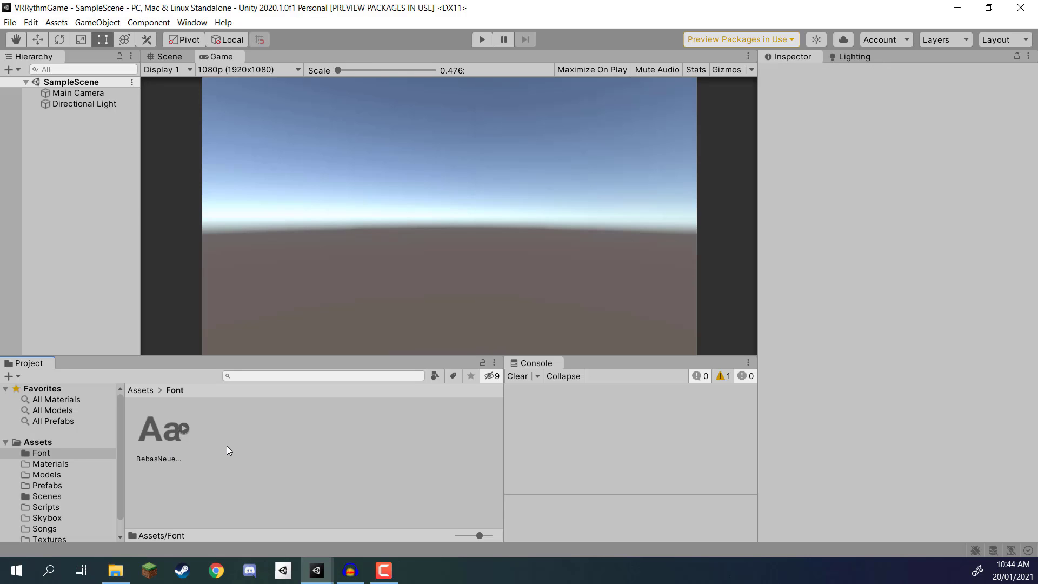
# Step: Import the Block, BlockBroken_Left, BlockBroken_Right and Sword models from File Explorer's Models Folder Contents into the project's Models folder
pyautogui.click(134, 389)
pyautogui.doubleClick(284, 433)
pyautogui.click(117, 582)
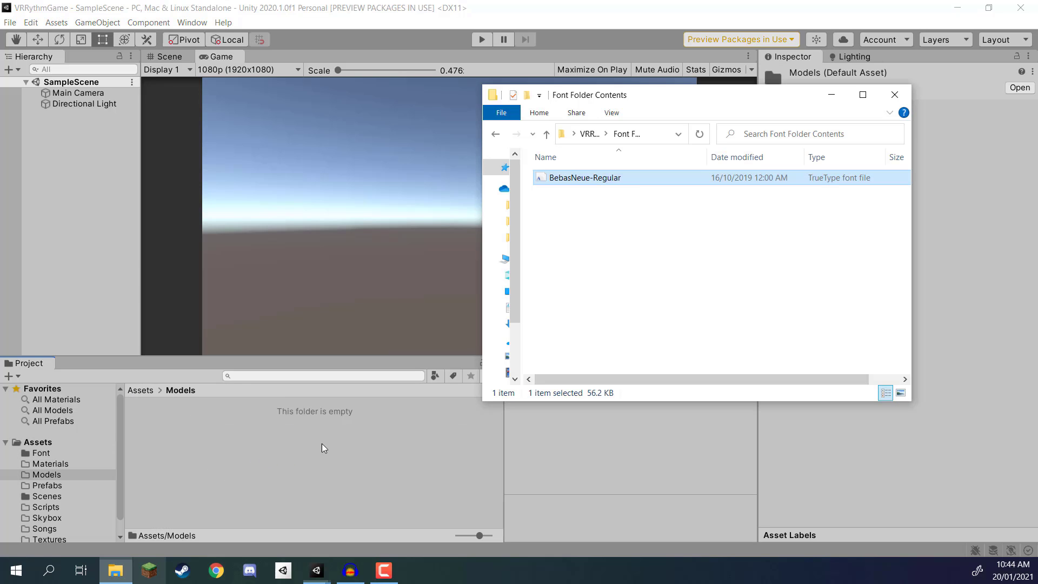
pyautogui.hotkey('alt', 'Left')
pyautogui.doubleClick(597, 195)
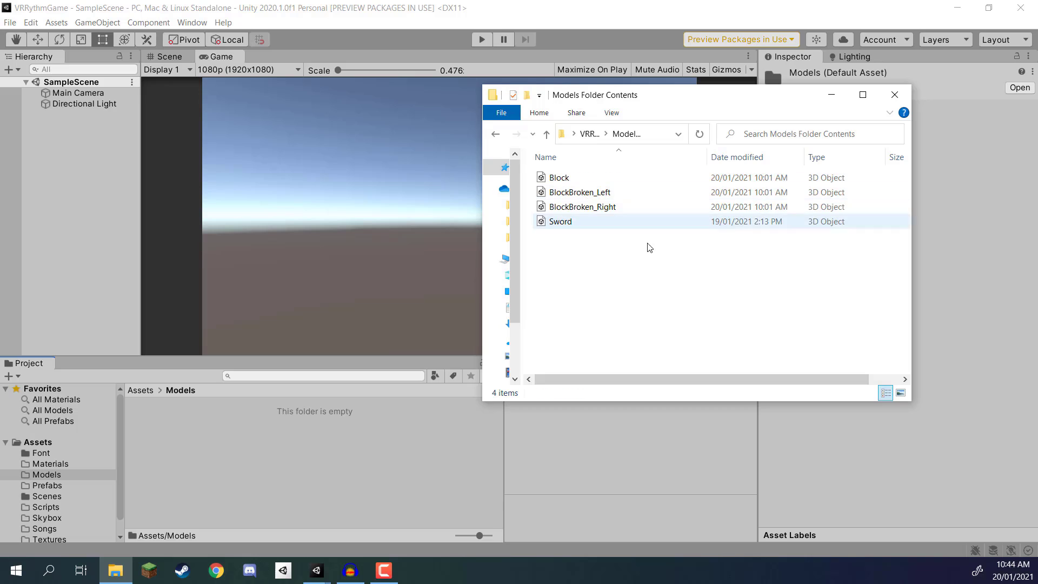
pyautogui.moveTo(617, 248); pyautogui.dragTo(197, 439)
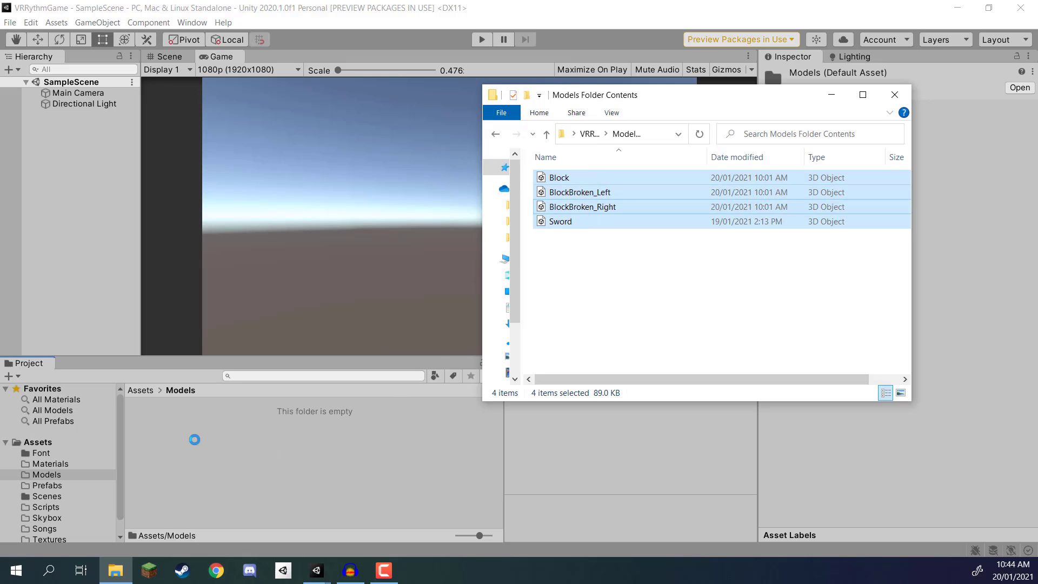
# Step: Collapse the Sword model's sub-assets and review each imported block and sword model in the Models folder
pyautogui.click(160, 433)
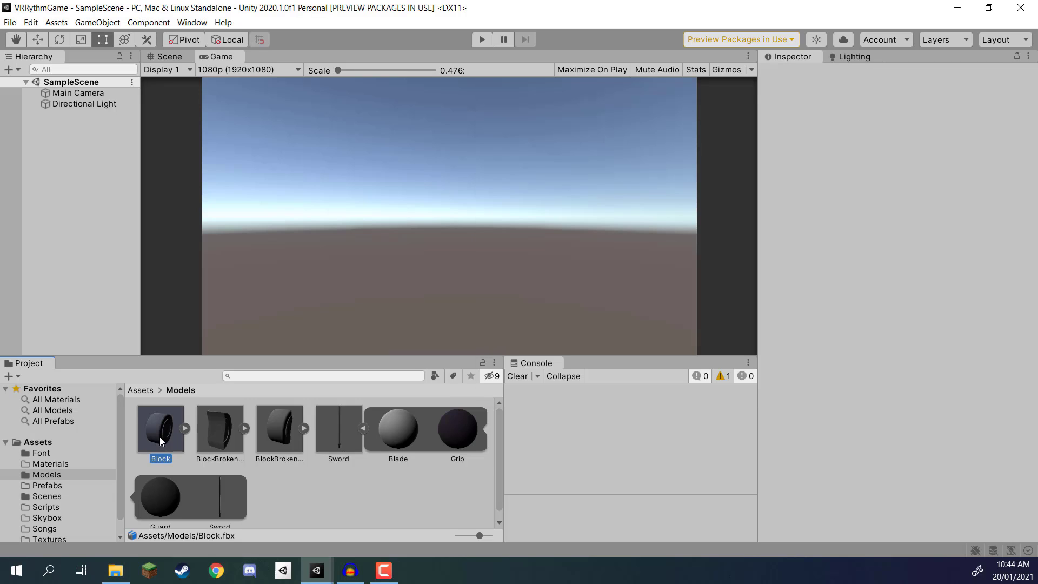
pyautogui.click(363, 428)
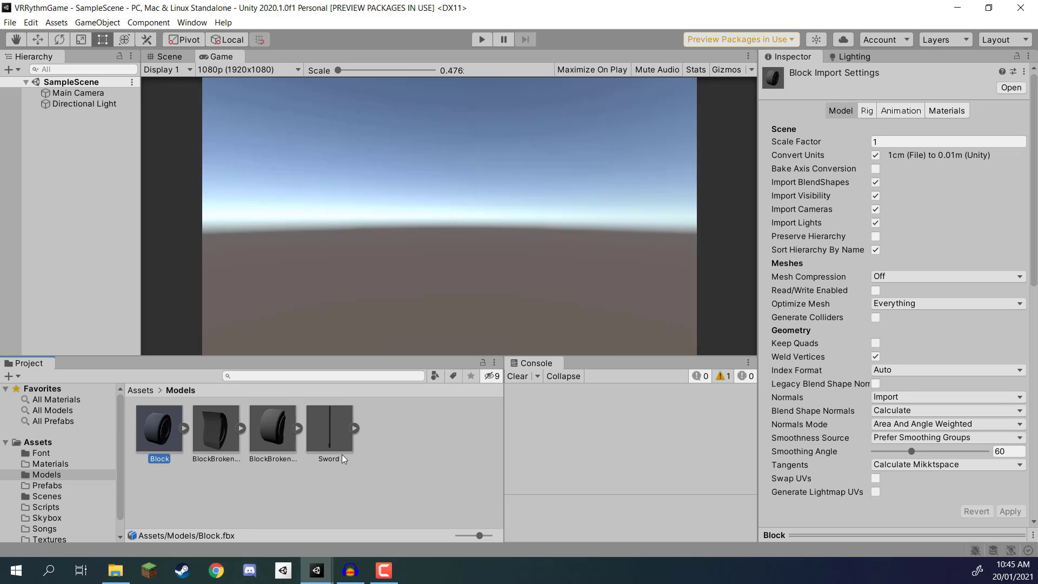
pyautogui.click(211, 437)
pyautogui.click(265, 437)
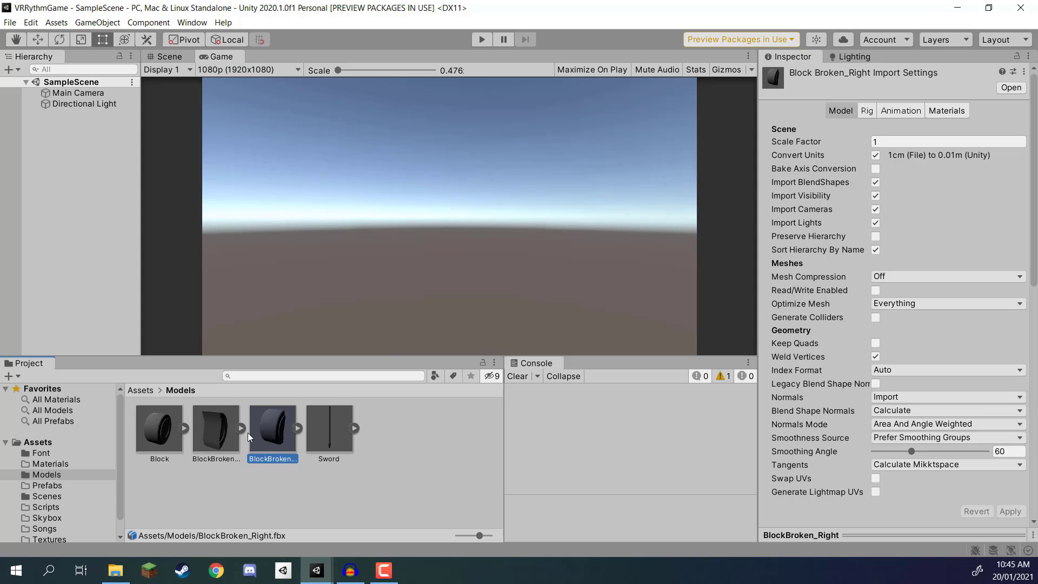
pyautogui.click(341, 437)
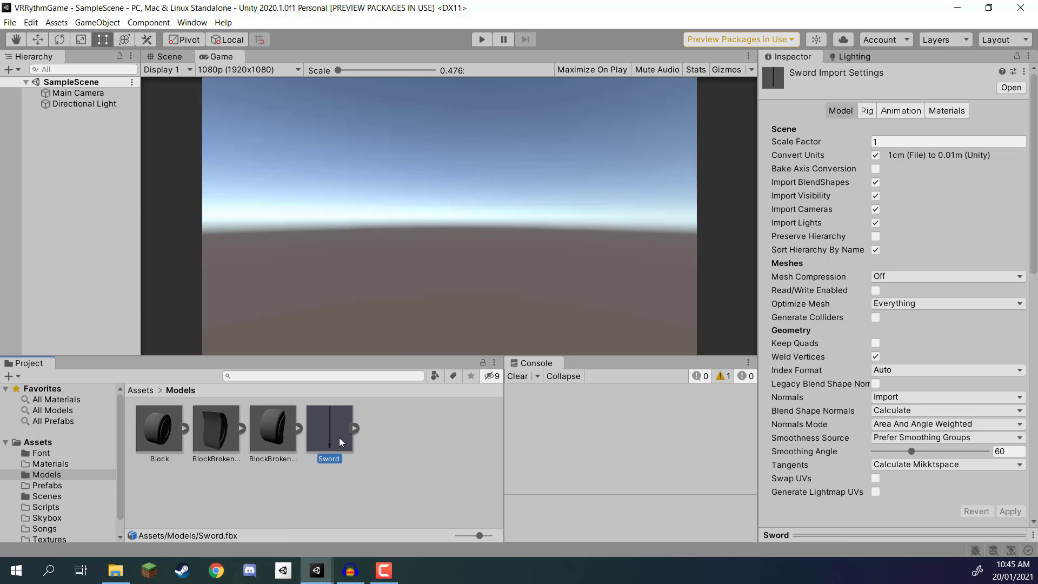
# Step: Import the SkyboxGradient image from File Explorer's Skybox Folder Contents into the project's Skybox folder
pyautogui.click(372, 449)
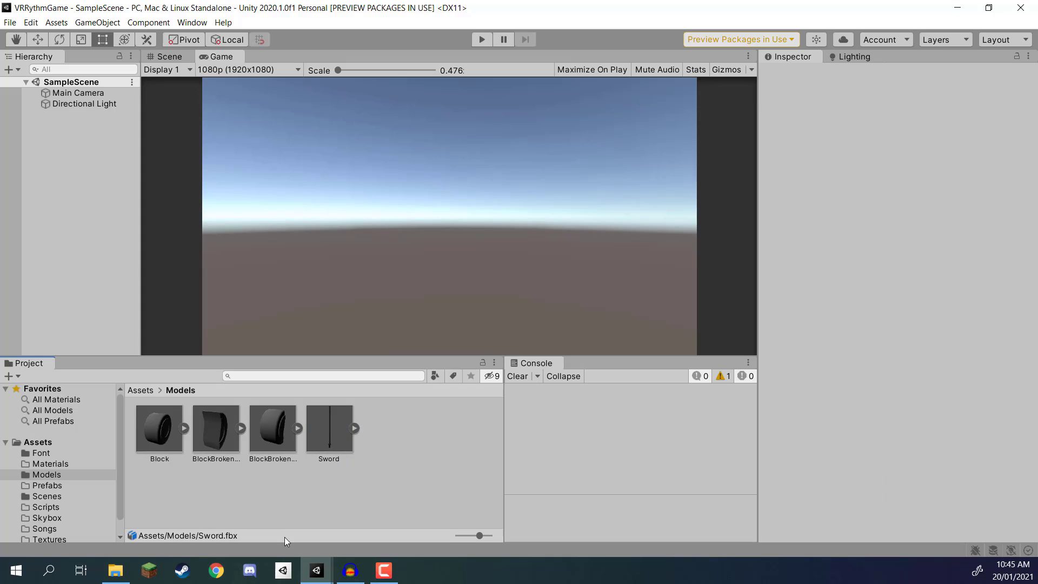
pyautogui.click(157, 392)
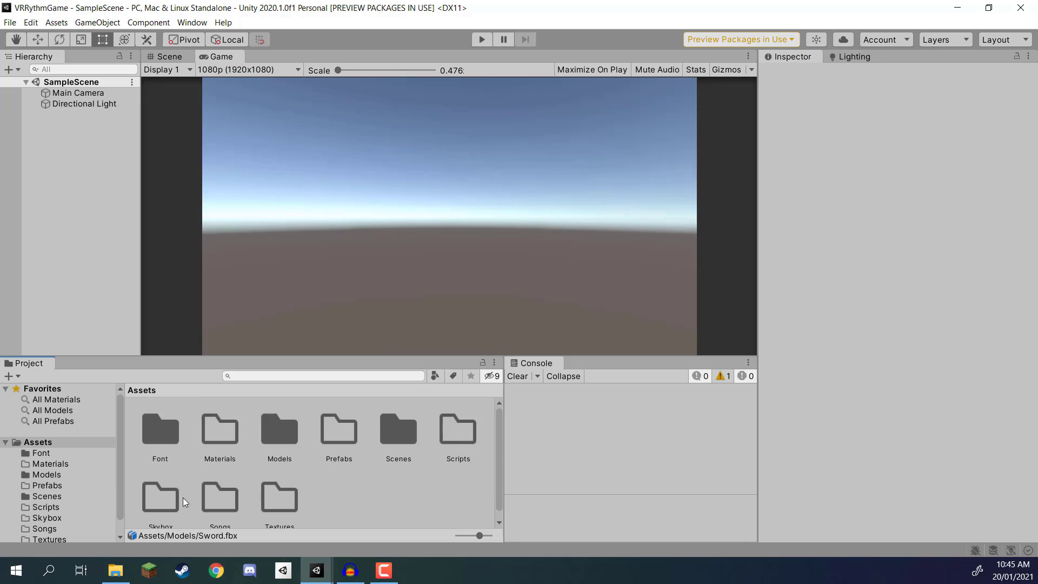
pyautogui.click(115, 570)
pyautogui.click(577, 292)
pyautogui.hotkey('alt', 'Left')
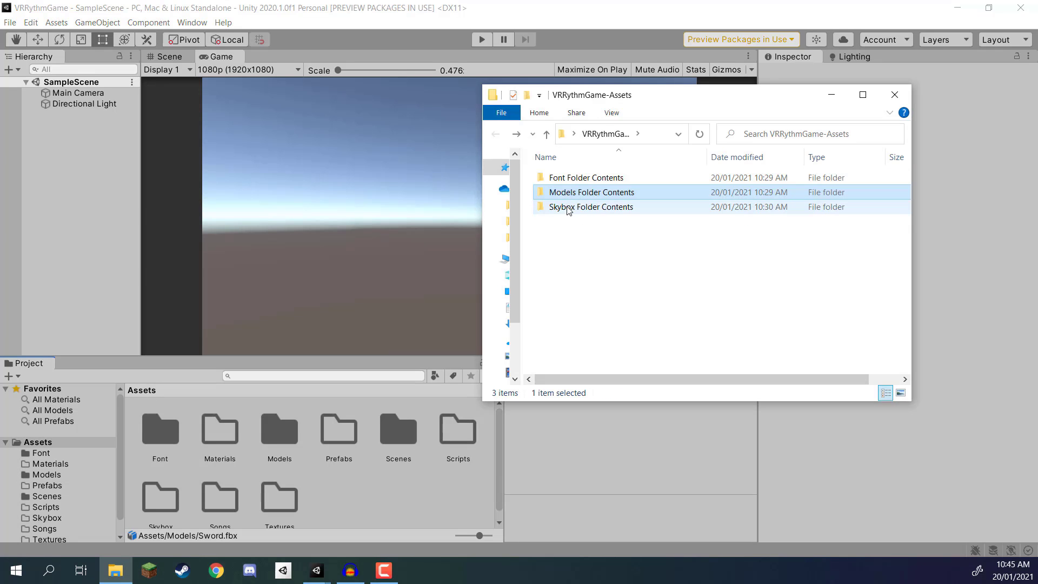
pyautogui.click(362, 503)
pyautogui.scroll(-1, 305, 479)
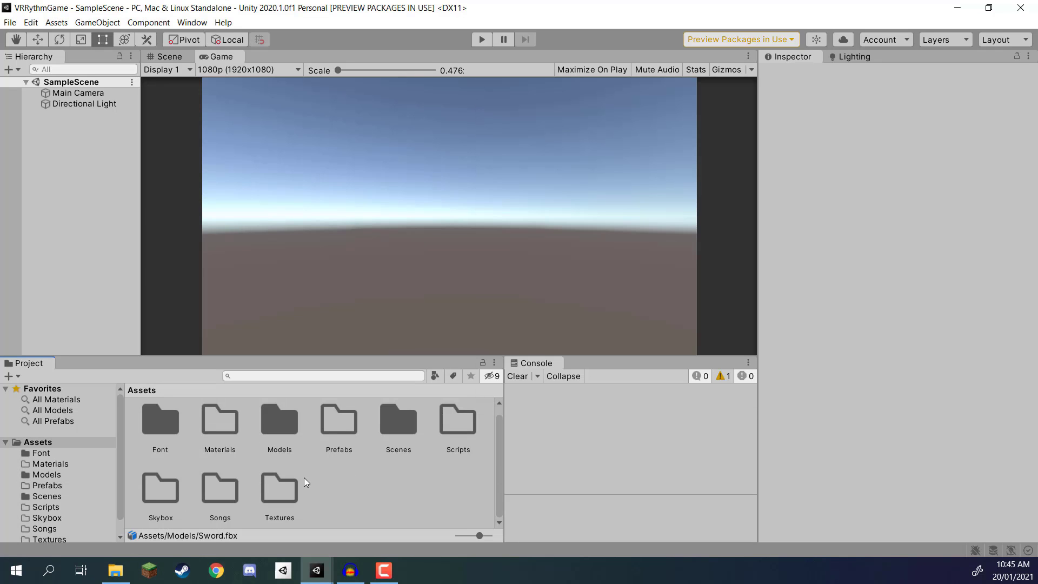
pyautogui.doubleClick(154, 492)
pyautogui.click(115, 570)
pyautogui.doubleClick(565, 205)
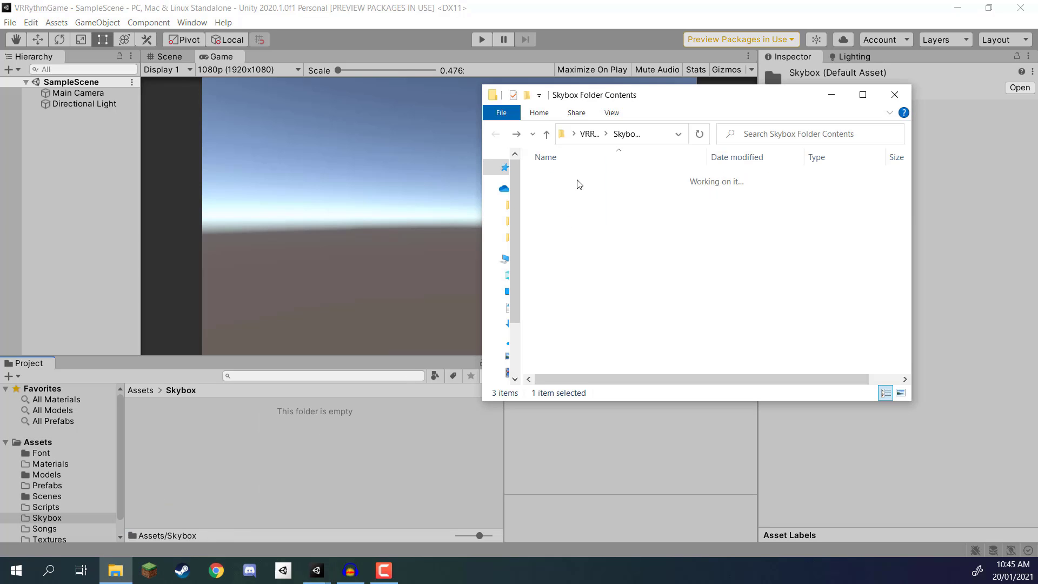
pyautogui.moveTo(573, 193); pyautogui.dragTo(180, 425)
pyautogui.click(200, 437)
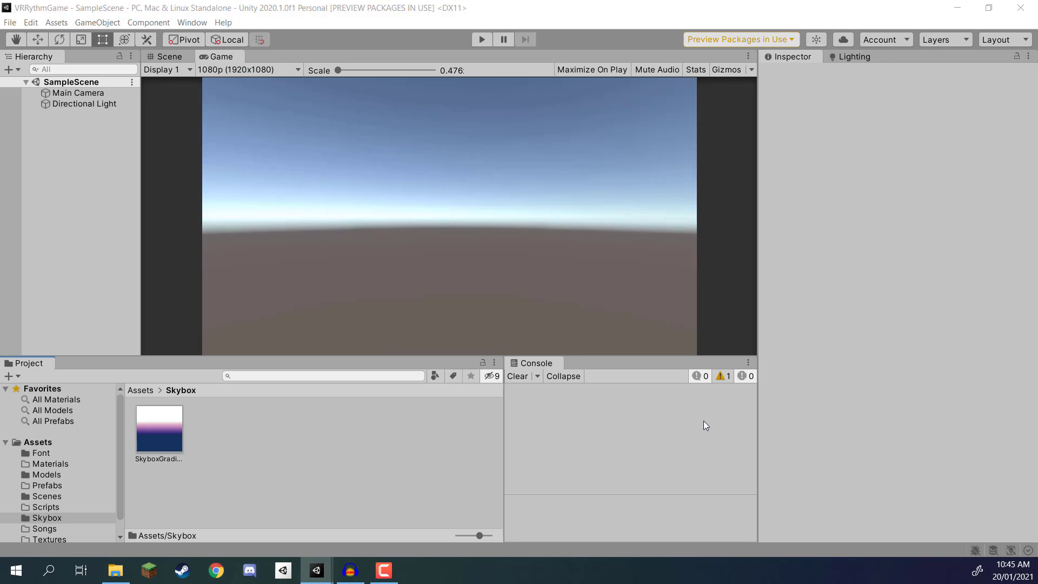
# Step: Create a new material named SkyboxGradient in the Skybox folder
pyautogui.rightClick(206, 420)
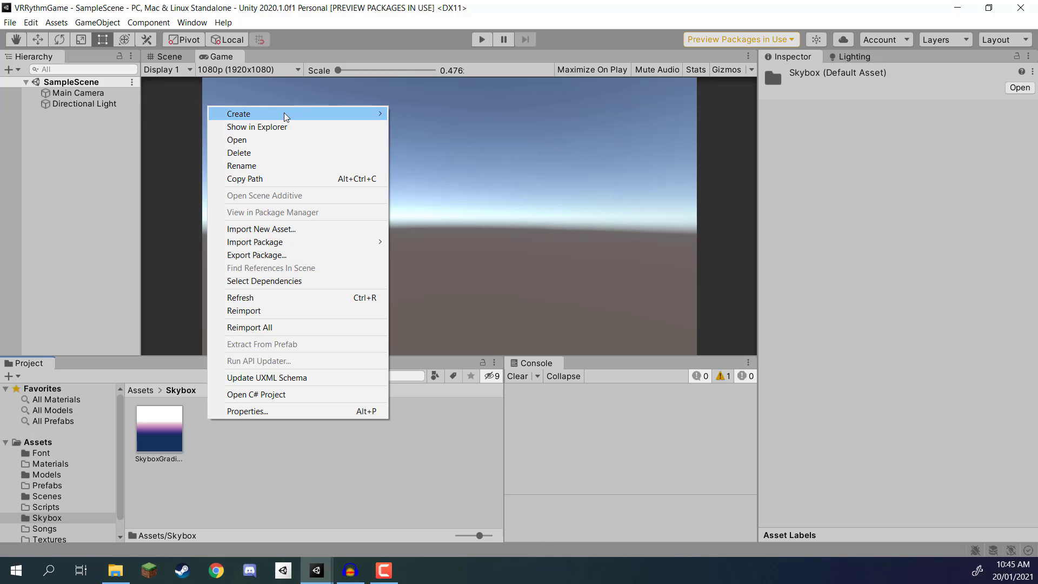
pyautogui.moveTo(283, 112)
pyautogui.click(426, 272)
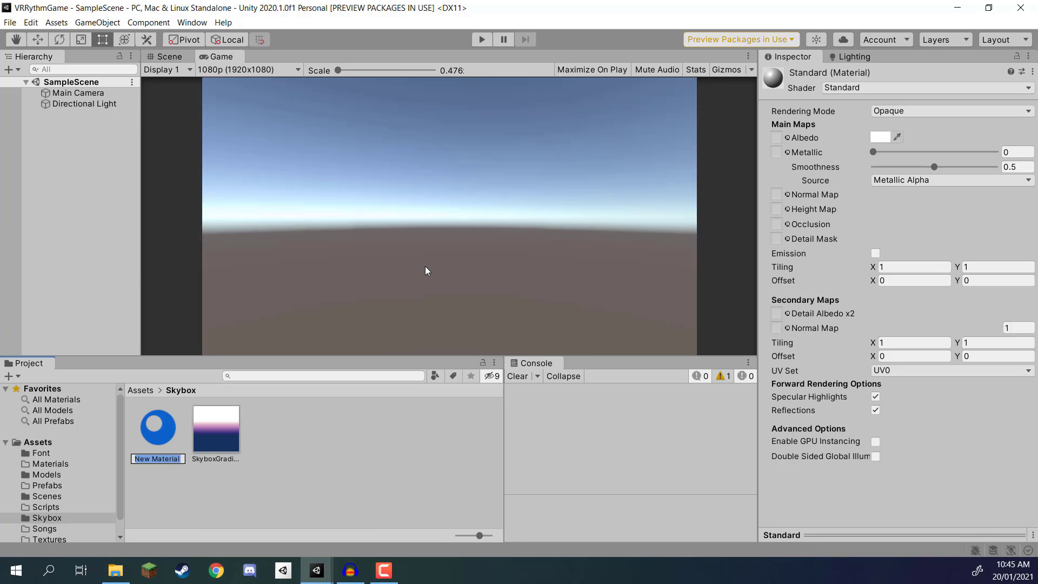
pyautogui.write('SkyboxGradient')
pyautogui.press('Return')
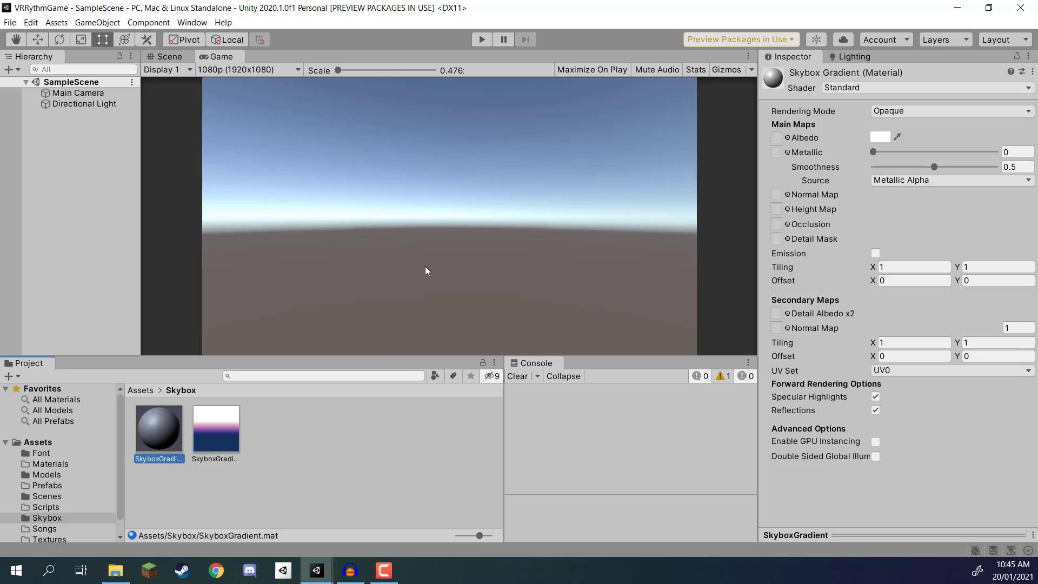
# Step: Set the SkyboxGradient material's shader to Skybox/Cubemap
pyautogui.click(846, 88)
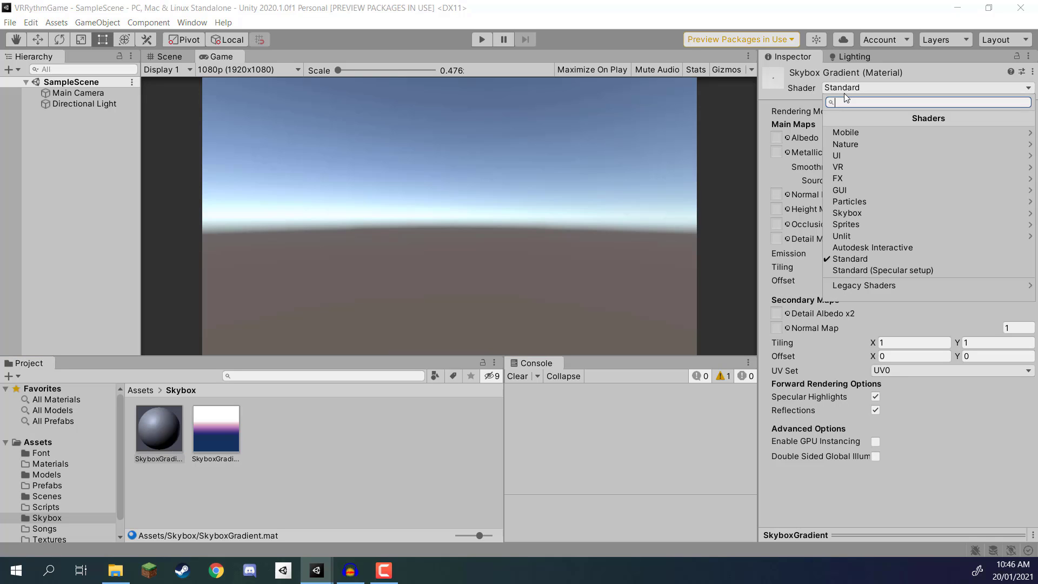
pyautogui.click(852, 215)
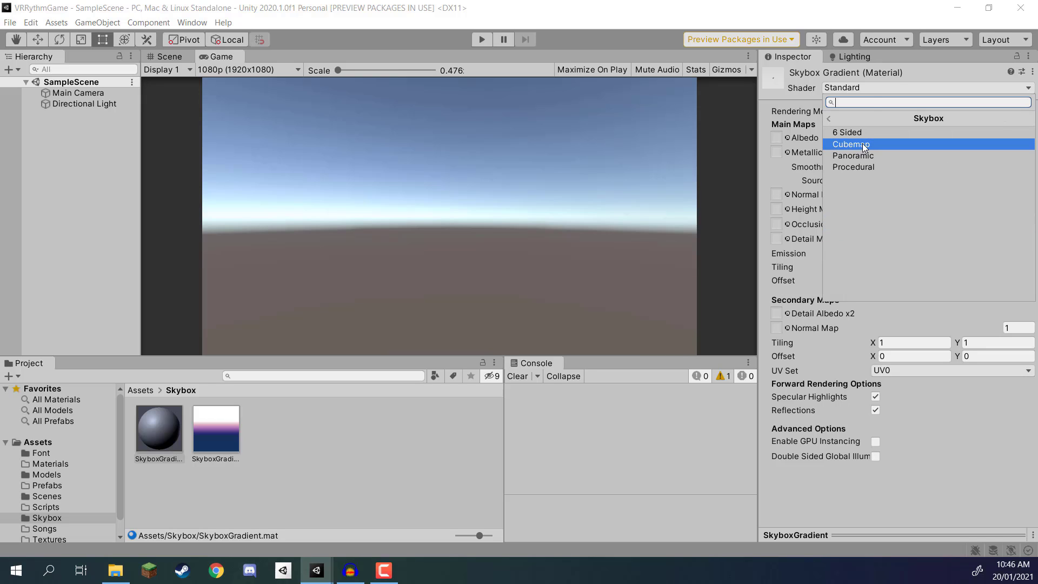
pyautogui.click(856, 145)
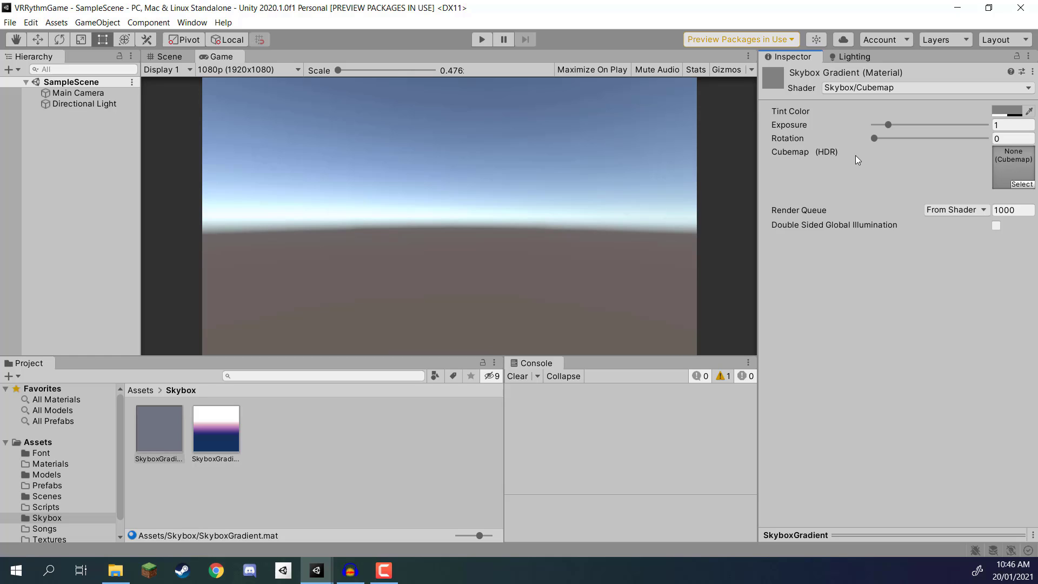
# Step: Set the SkyboxGradient image's texture shape to Cube and apply the import settings
pyautogui.click(211, 432)
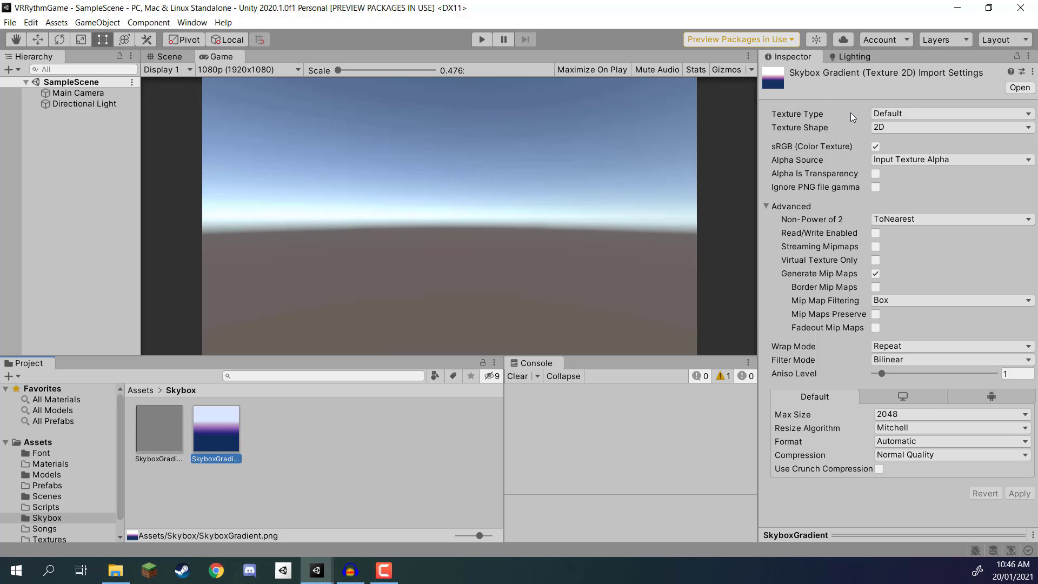
pyautogui.click(890, 129)
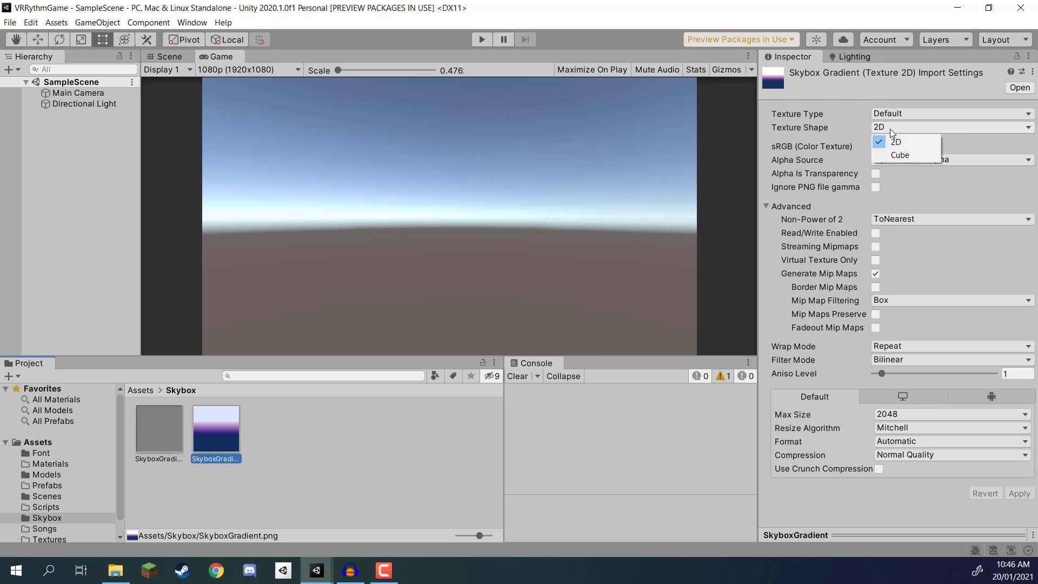
pyautogui.click(898, 155)
pyautogui.scroll(-2, 897, 304)
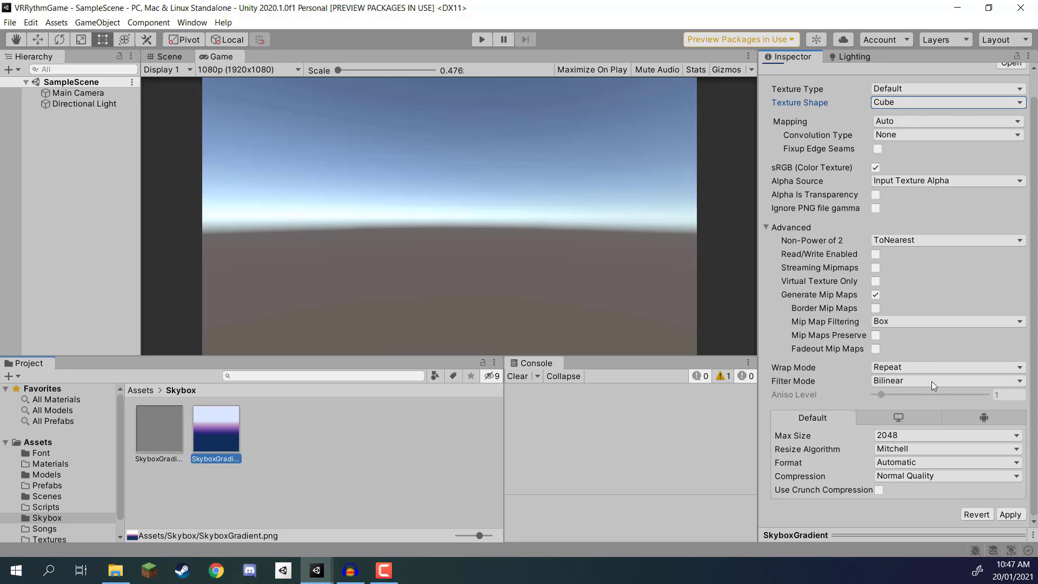
pyautogui.click(1009, 515)
# Step: Assign the SkyboxGradient cubemap texture to the SkyboxGradient material's Cubemap (HDR) slot
pyautogui.click(370, 419)
pyautogui.click(224, 427)
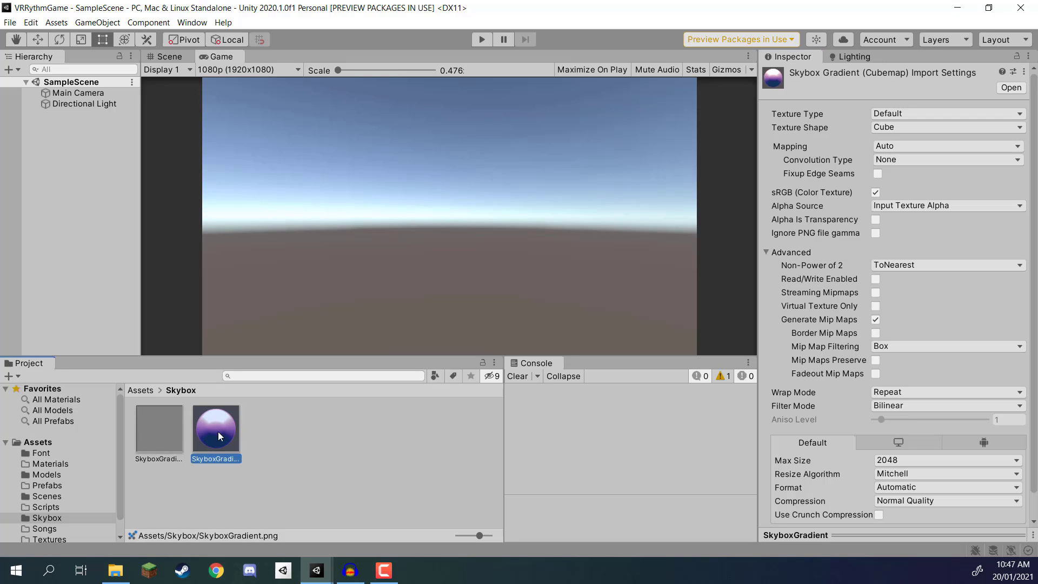
pyautogui.moveTo(147, 435); pyautogui.dragTo(1012, 165)
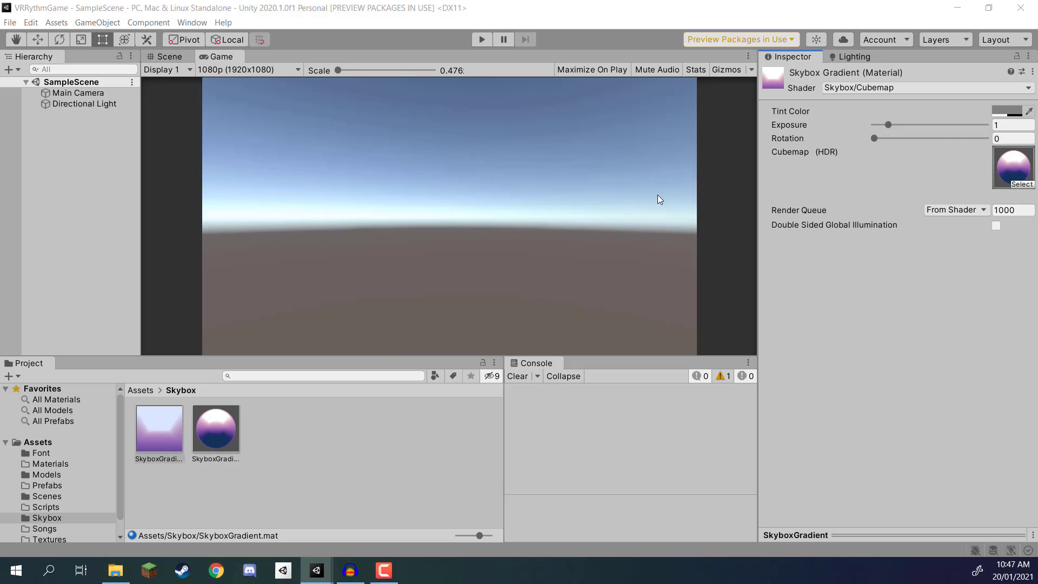
# Step: Open the rendering Lighting settings window
pyautogui.click(191, 23)
pyautogui.moveTo(257, 196)
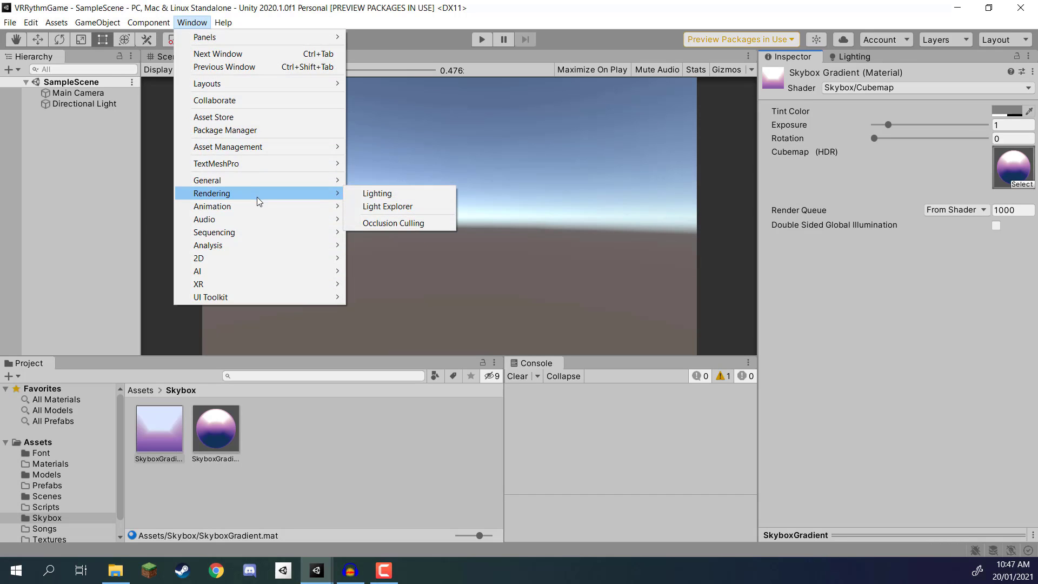
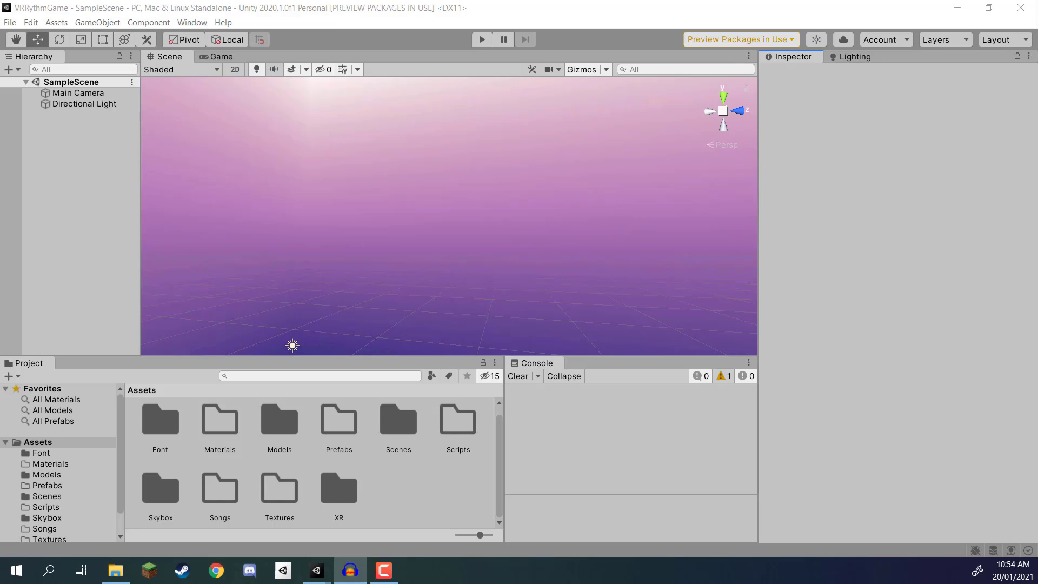
# Step: Create a 3D cube in SampleScene and rename it Platform
pyautogui.click(73, 158)
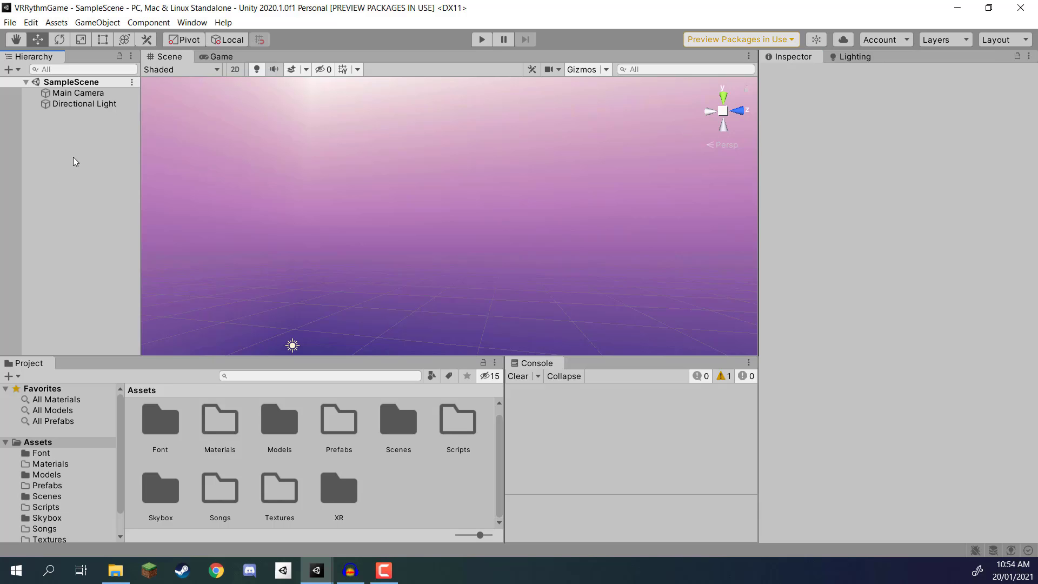
pyautogui.moveTo(364, 127); pyautogui.dragTo(484, 339, button='right')
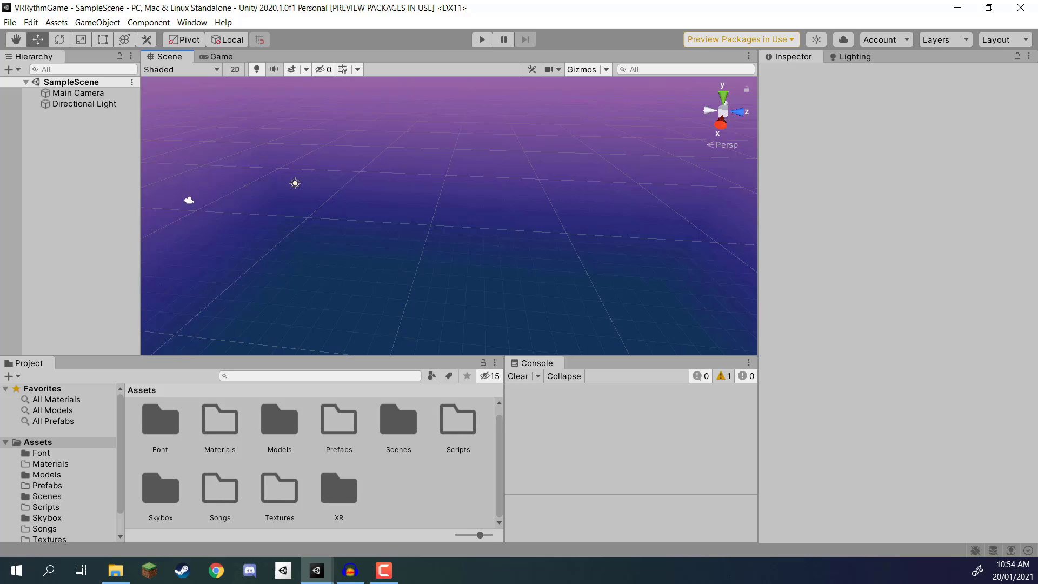
pyautogui.rightClick(32, 131)
pyautogui.moveTo(96, 272)
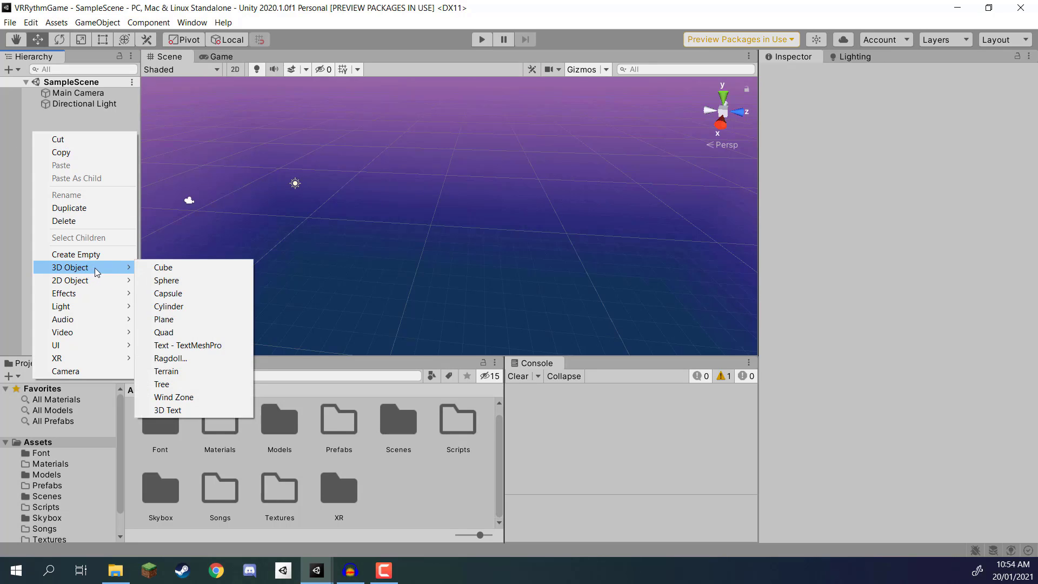
pyautogui.click(186, 275)
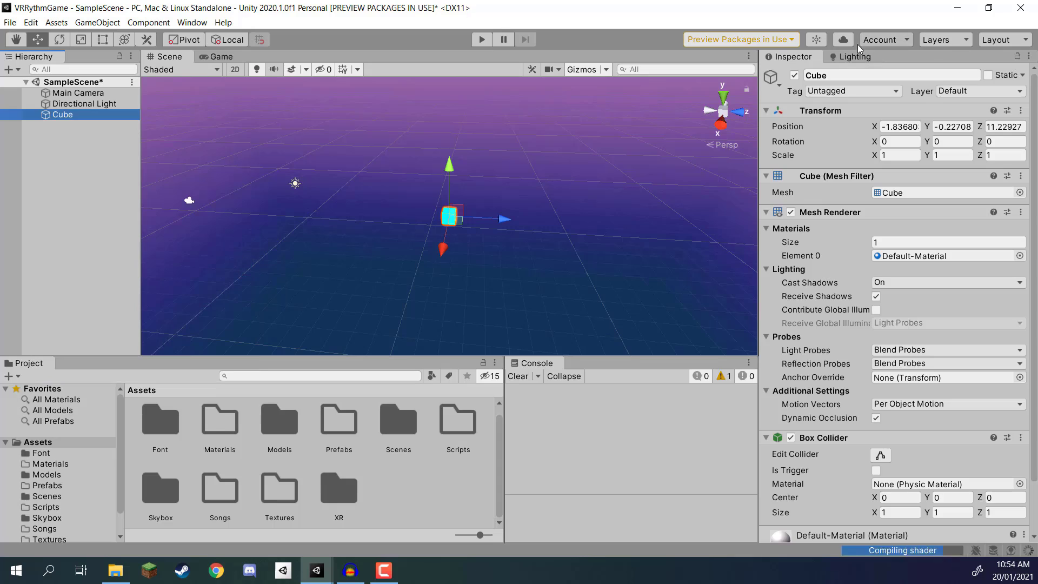
pyautogui.click(837, 79)
pyautogui.write('Platform')
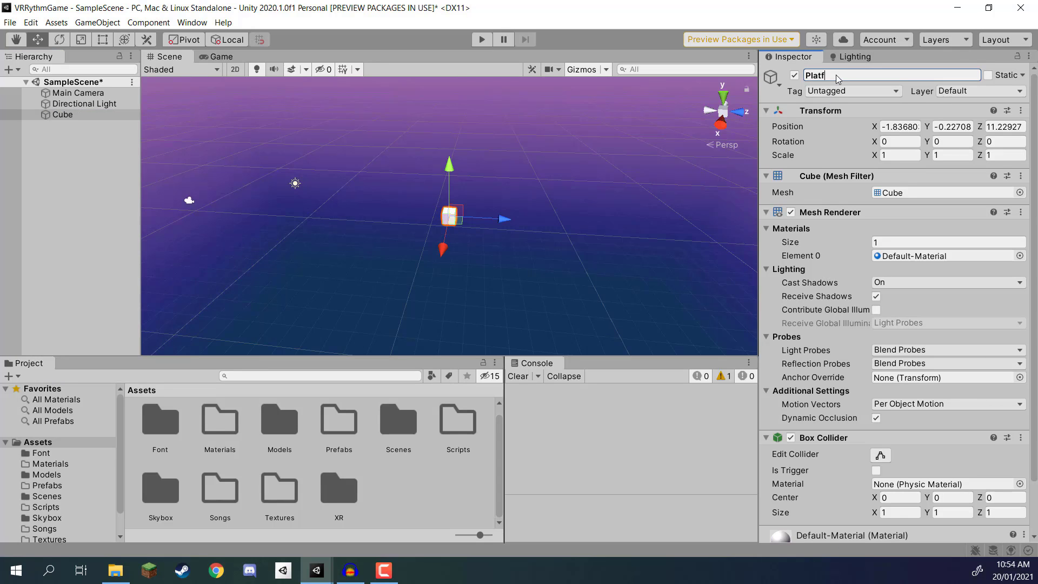
pyautogui.press('Return')
# Step: Set the Platform object's position to X 0, Y 0, Z 0
pyautogui.click(903, 127)
pyautogui.write('0')
pyautogui.press('Tab')
pyautogui.write('0')
pyautogui.press('Tab')
pyautogui.write('0')
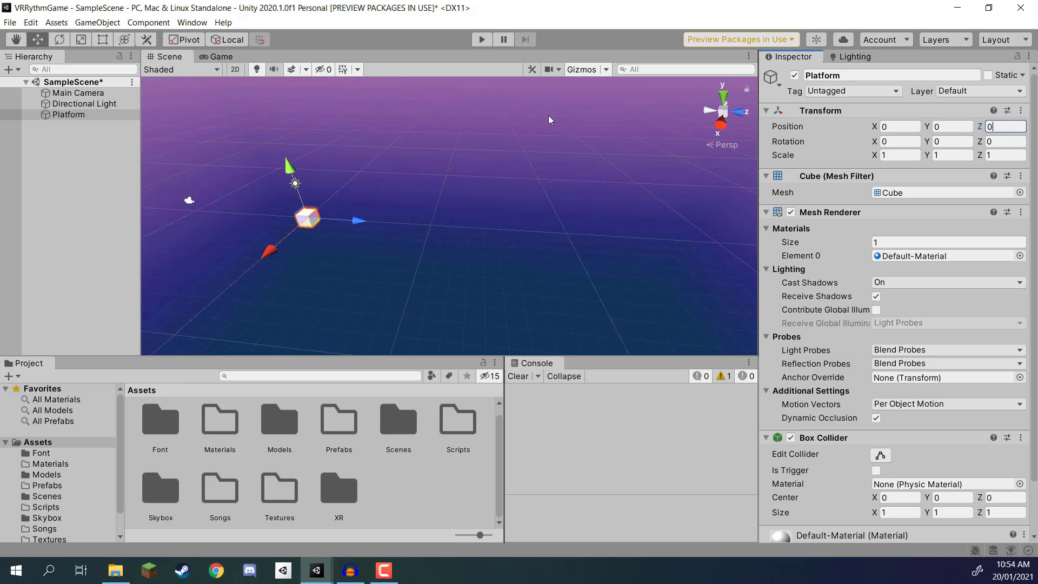
# Step: Set the Platform object's scale to 2 on the X, Y and Z axes
pyautogui.press('d')
pyautogui.moveTo(550, 120); pyautogui.dragTo(448, 185, button='right')
pyautogui.press('w')
pyautogui.press('w')
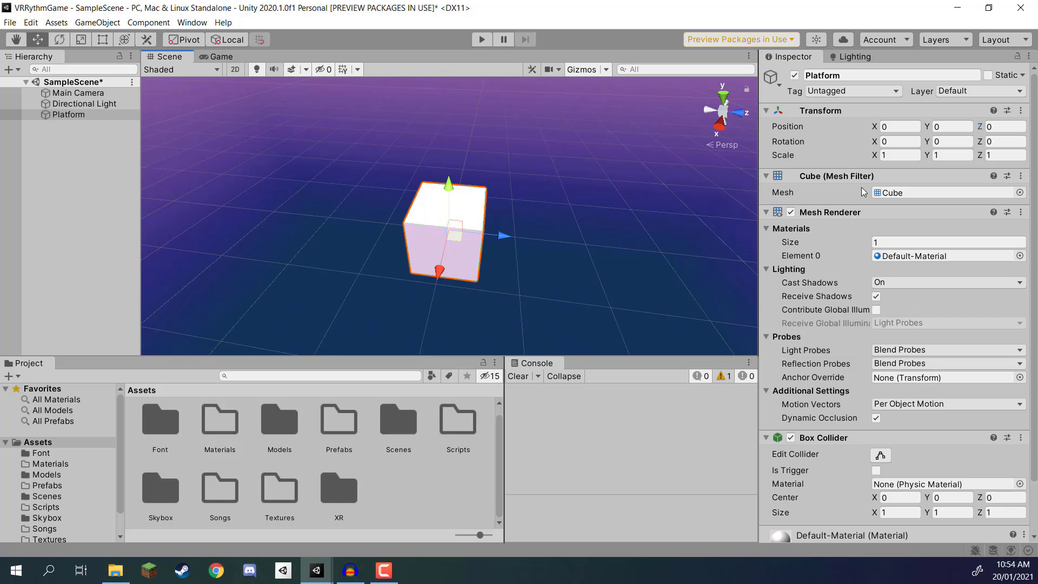
pyautogui.click(882, 155)
pyautogui.write('2')
pyautogui.press('Tab')
pyautogui.write('2')
pyautogui.press('Tab')
pyautogui.write('2')
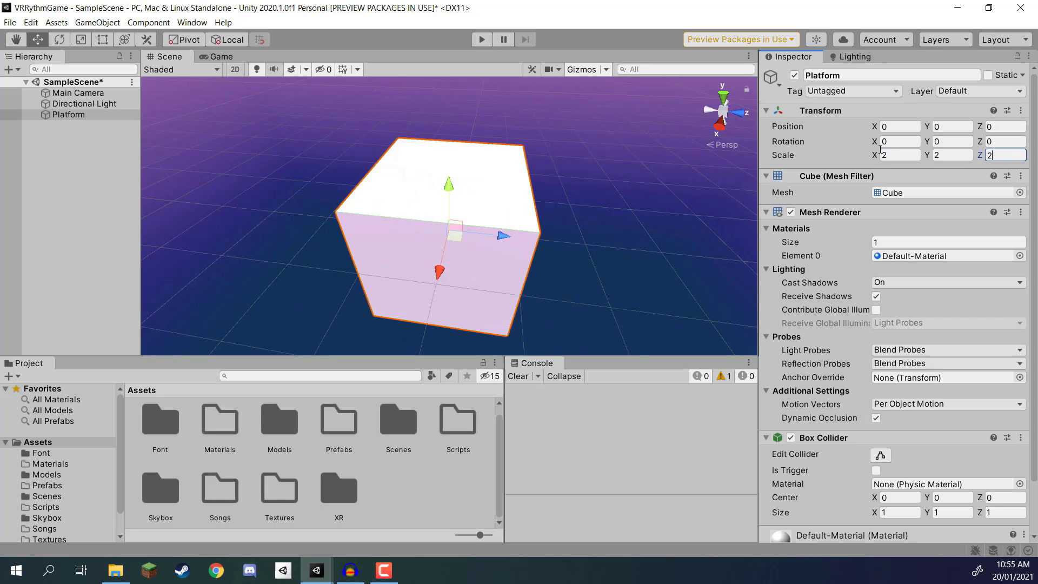
# Step: Lower the Platform object by setting its Y position to -1
pyautogui.moveTo(583, 185); pyautogui.dragTo(507, 153, button='right')
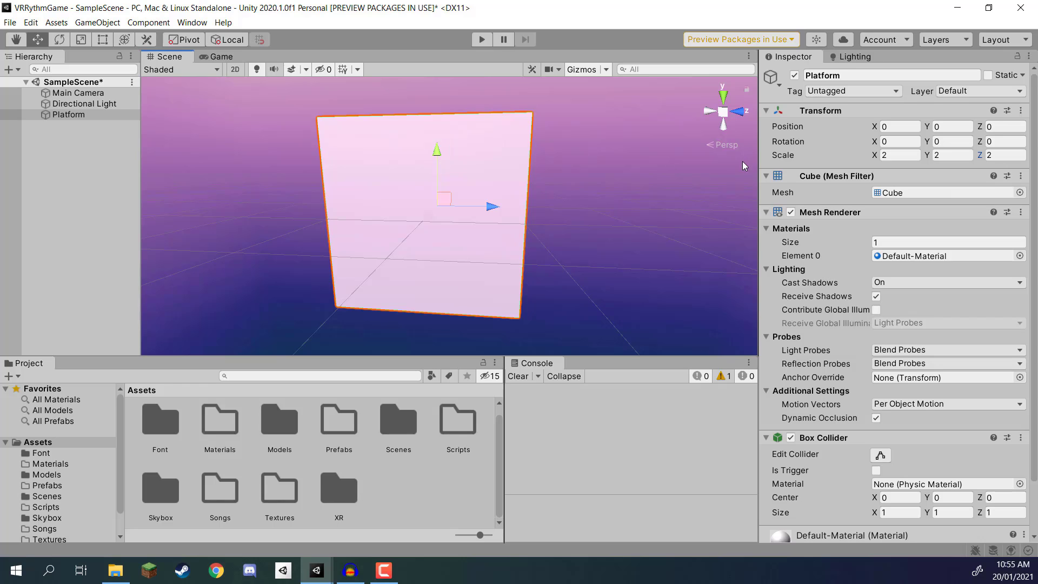
pyautogui.moveTo(435, 157); pyautogui.dragTo(436, 223)
pyautogui.click(954, 126)
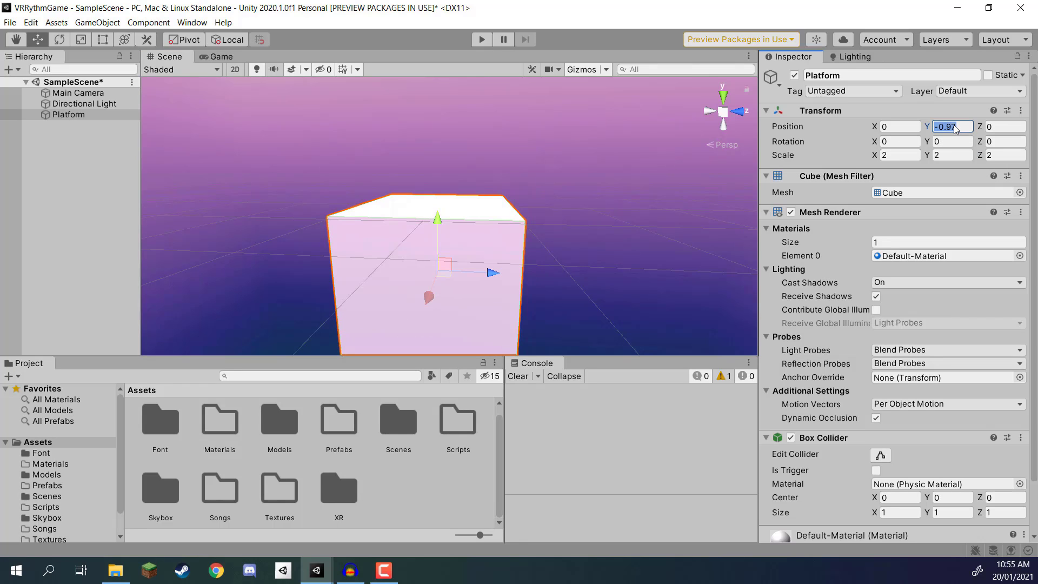
pyautogui.write('-1')
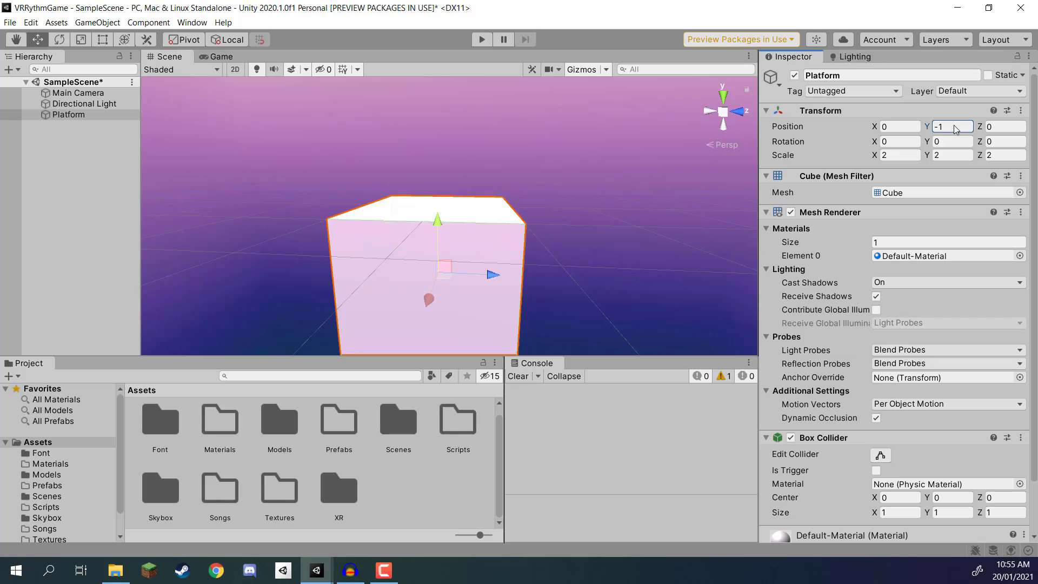
# Step: Create a new material named Platform inside the Materials folder
pyautogui.scroll(3, 536, 173)
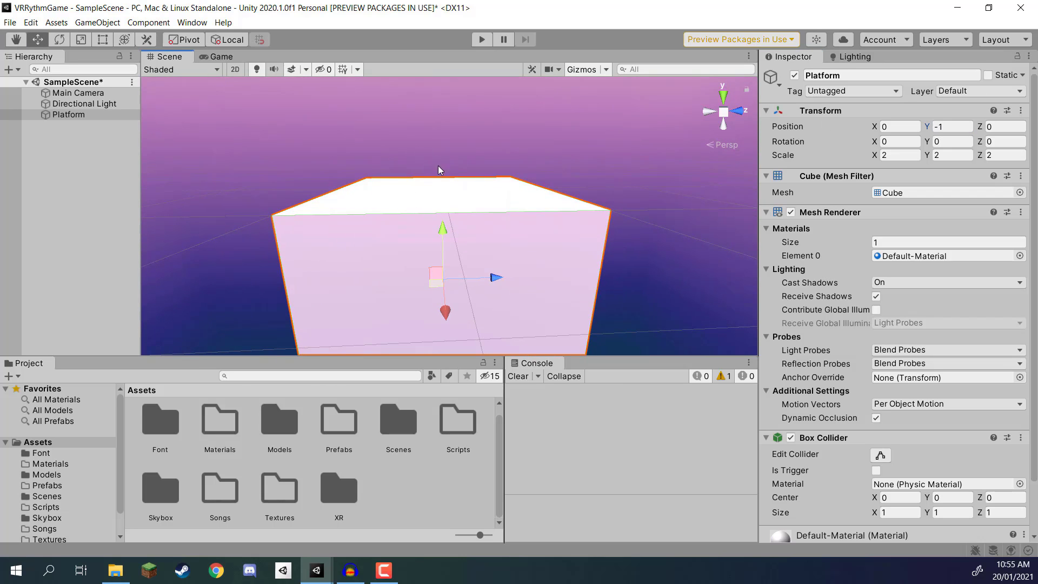
pyautogui.moveTo(438, 166); pyautogui.dragTo(428, 183, button='right')
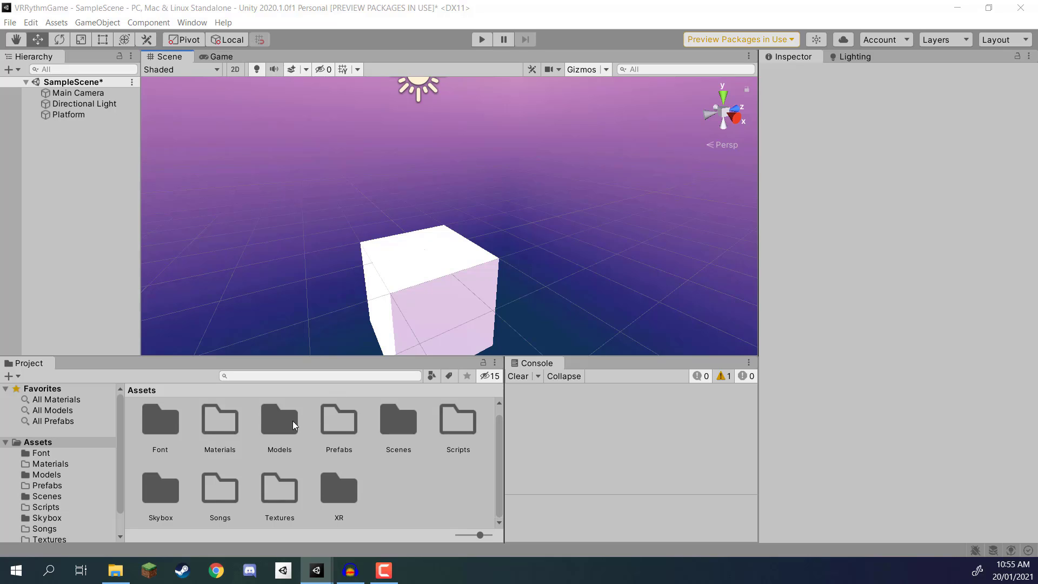
pyautogui.doubleClick(217, 417)
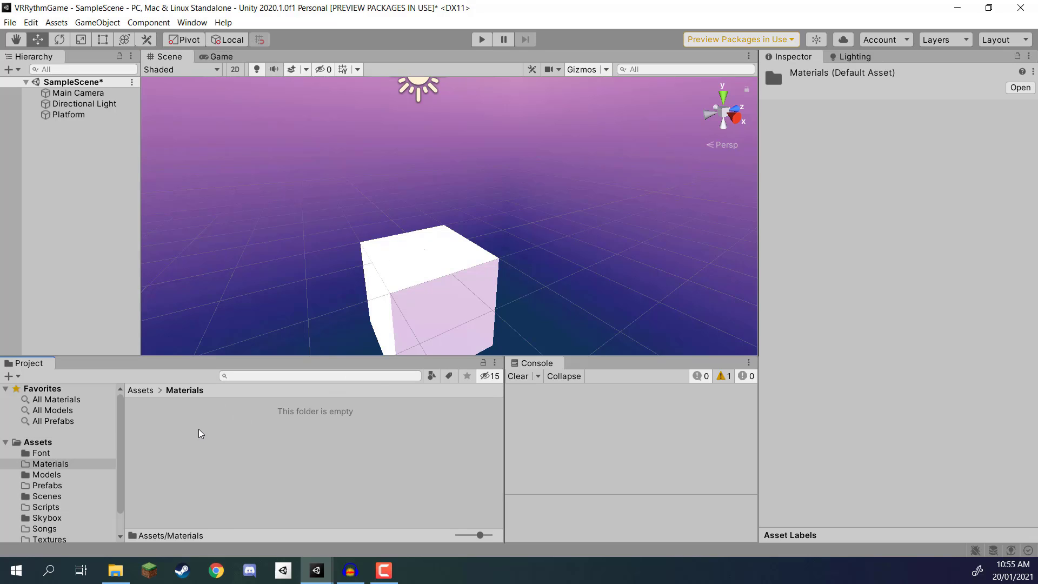
pyautogui.rightClick(199, 429)
pyautogui.moveTo(337, 110)
pyautogui.click(439, 264)
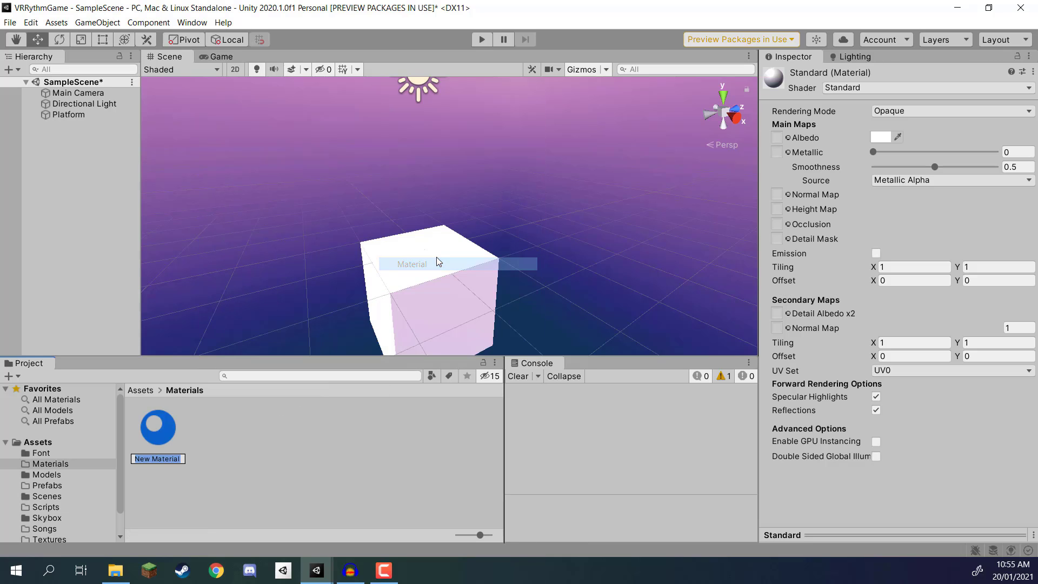
pyautogui.write('Platform')
pyautogui.press('Return')
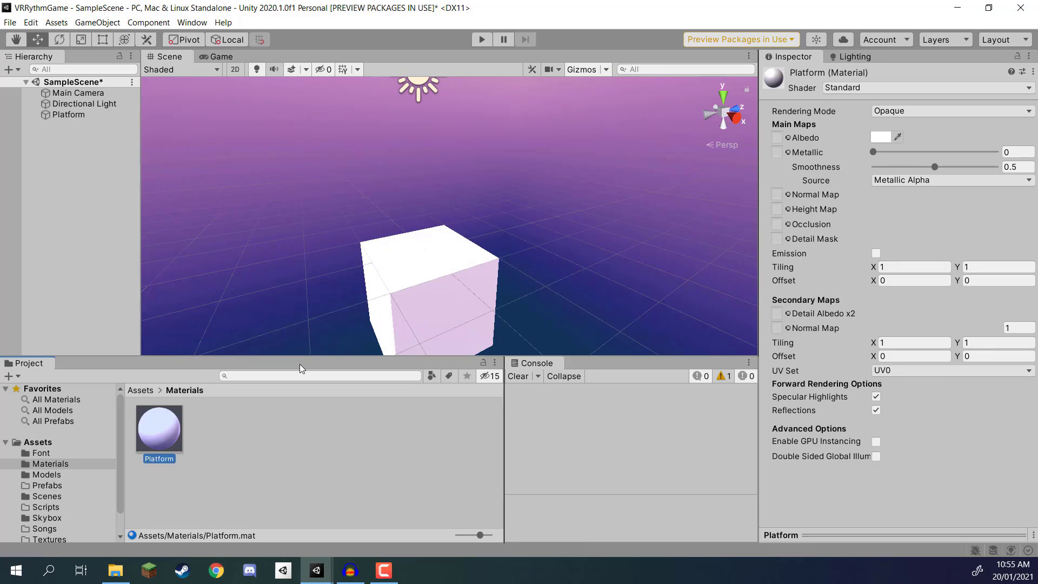
# Step: Apply the Platform material to the platform cube and set the material's smoothness to 0
pyautogui.moveTo(156, 434); pyautogui.dragTo(447, 254)
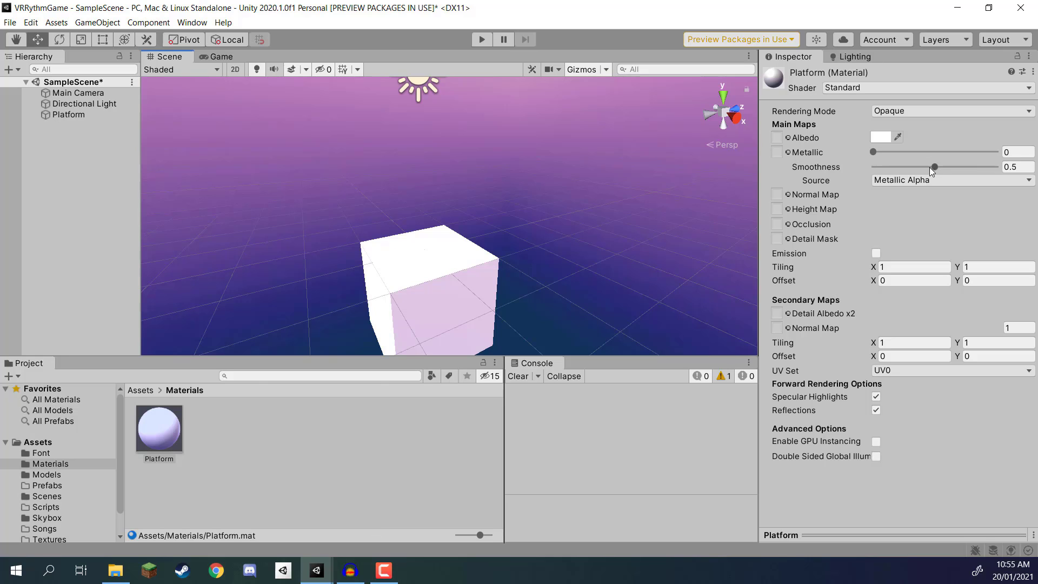
pyautogui.moveTo(934, 167); pyautogui.dragTo(826, 162)
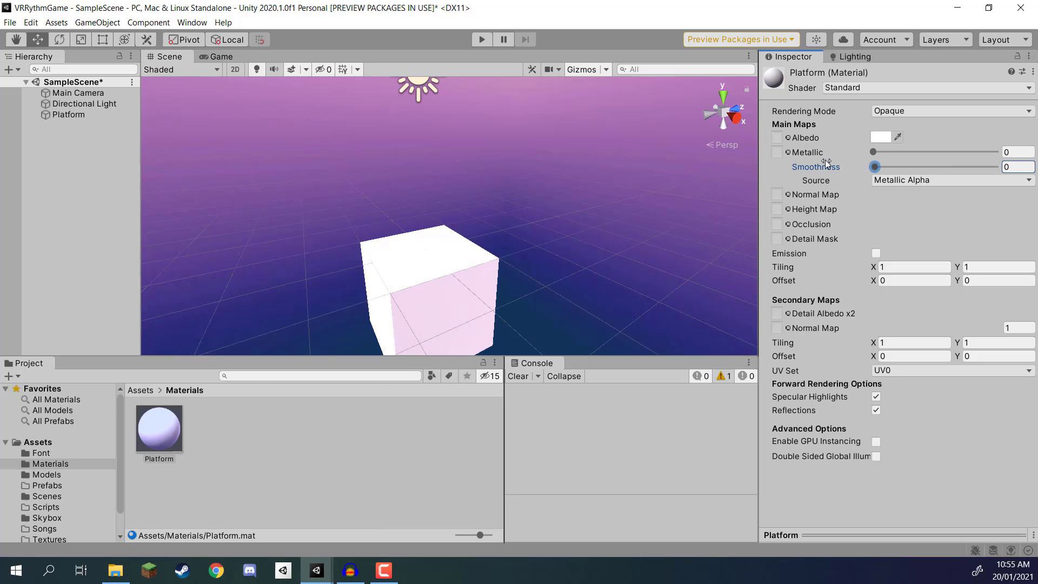
# Step: Assign the Default-Checker-Gray texture to the Platform material's albedo map
pyautogui.click(788, 137)
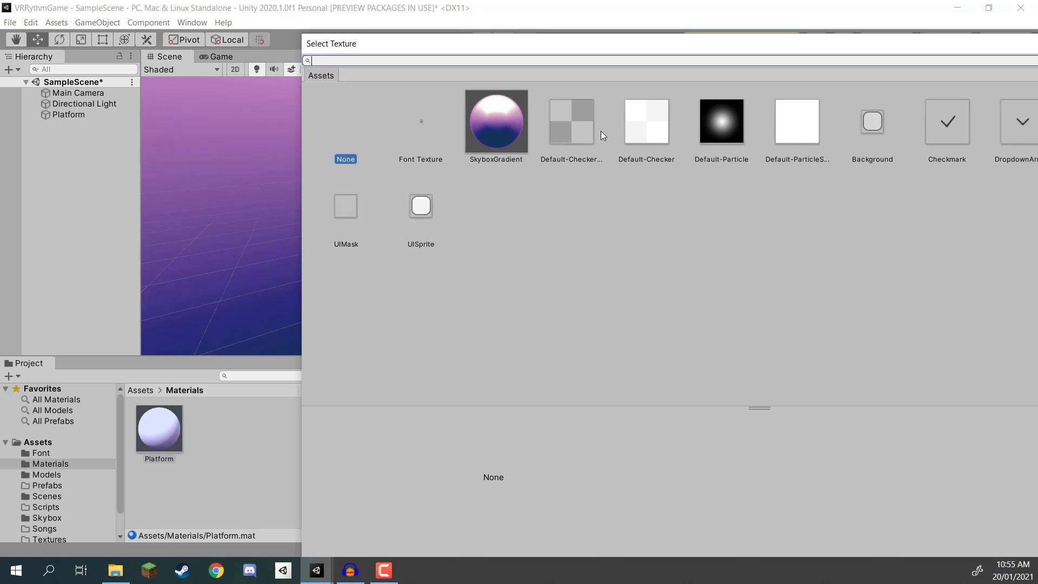
pyautogui.click(562, 135)
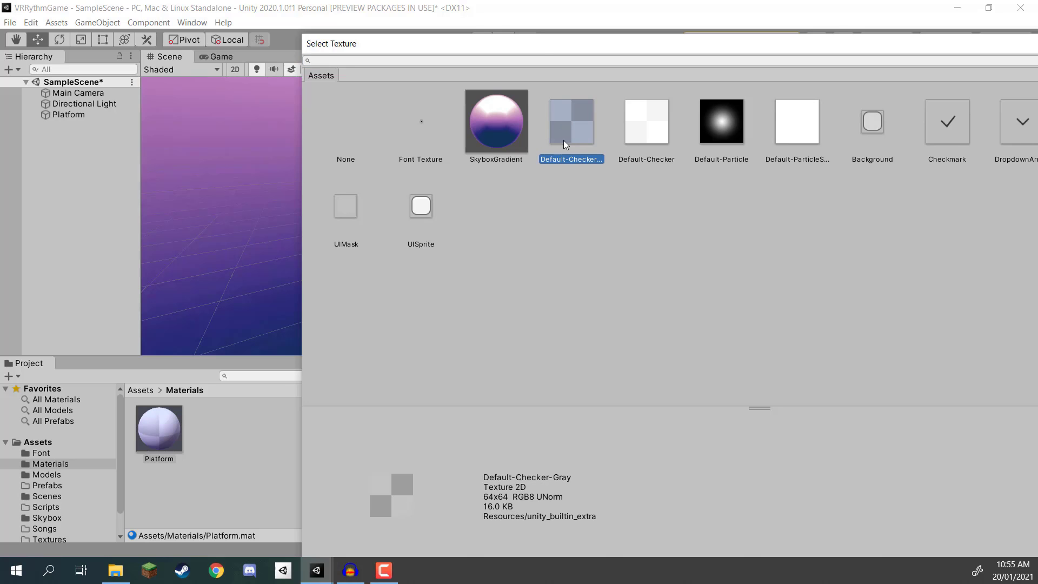
pyautogui.doubleClick(573, 127)
# Step: Set the Platform material's main map tiling to X 2 and Y 2
pyautogui.keyDown('alt'); pyautogui.moveTo(502, 215); pyautogui.dragTo(448, 247); pyautogui.keyUp('alt')
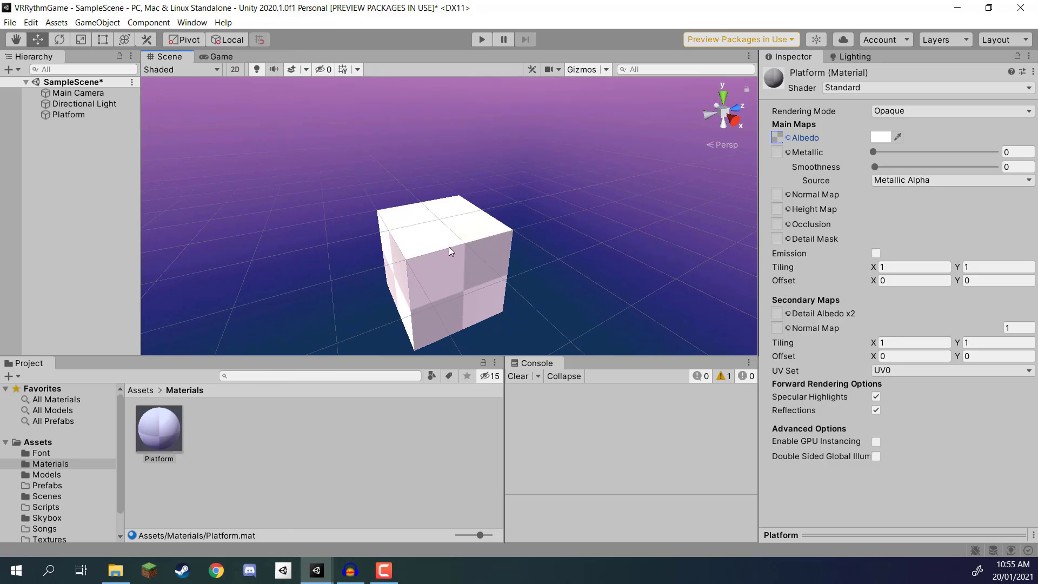
pyautogui.click(931, 263)
pyautogui.write('2')
pyautogui.press('Tab')
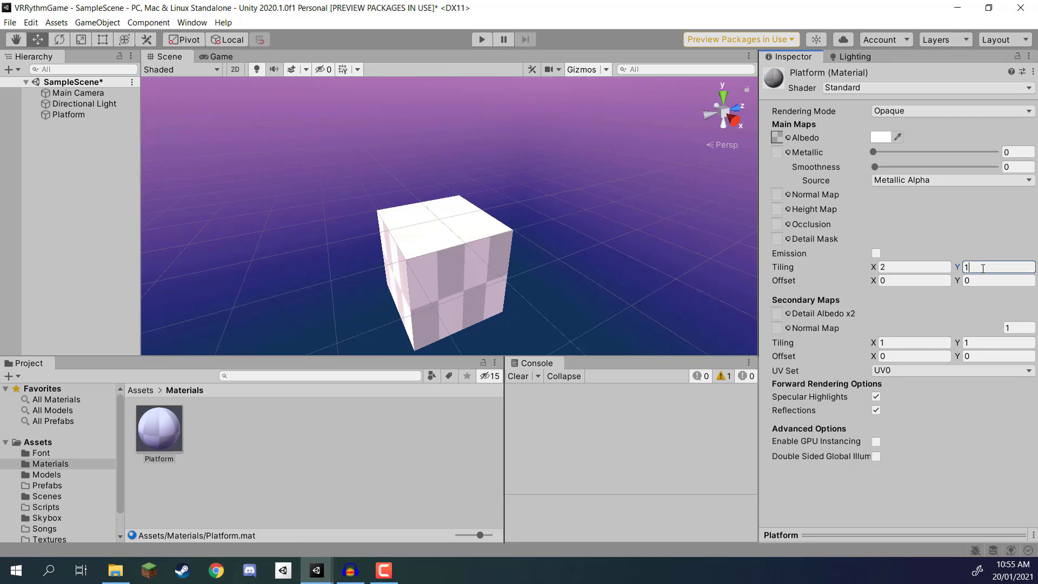
pyautogui.write('2')
# Step: Darken the Platform material's albedo colour to a dark grey
pyautogui.keyDown('alt'); pyautogui.moveTo(436, 183); pyautogui.dragTo(440, 240); pyautogui.keyUp('alt')
pyautogui.click(876, 139)
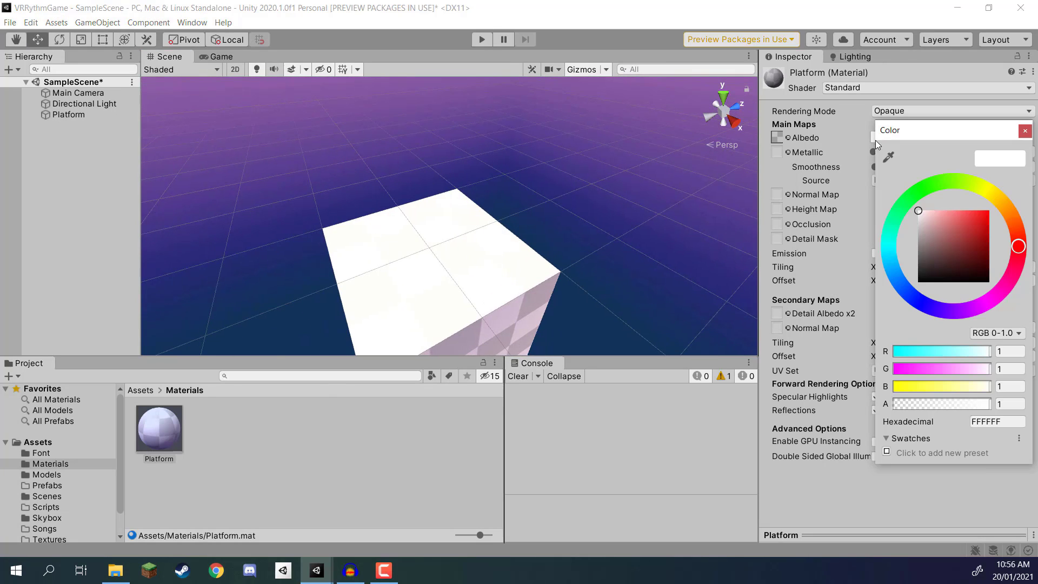
pyautogui.moveTo(707, 212); pyautogui.dragTo(697, 224)
pyautogui.keyDown('alt'); pyautogui.moveTo(510, 186); pyautogui.dragTo(471, 179); pyautogui.keyUp('alt')
# Step: Set the Platform material's albedo texture to Default-Checker and its albedo colour to grey 494949
pyautogui.click(787, 137)
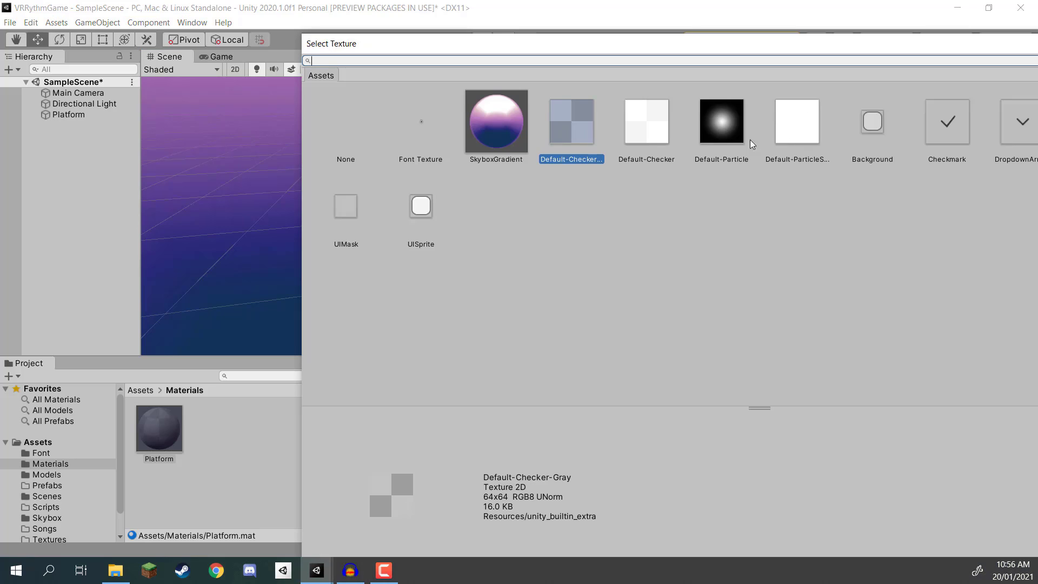
pyautogui.click(601, 10)
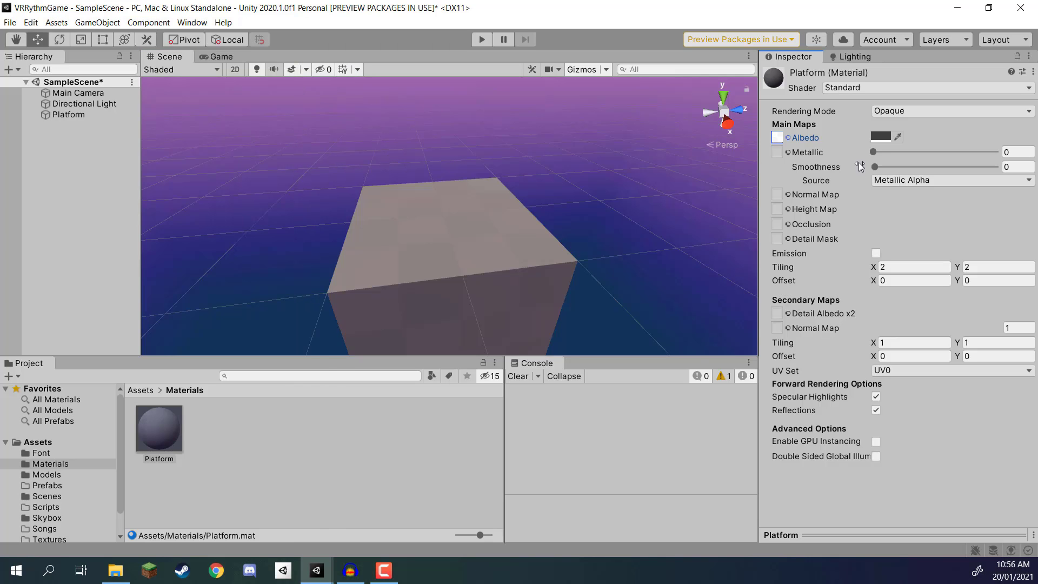
pyautogui.click(873, 138)
pyautogui.moveTo(925, 261); pyautogui.dragTo(911, 261)
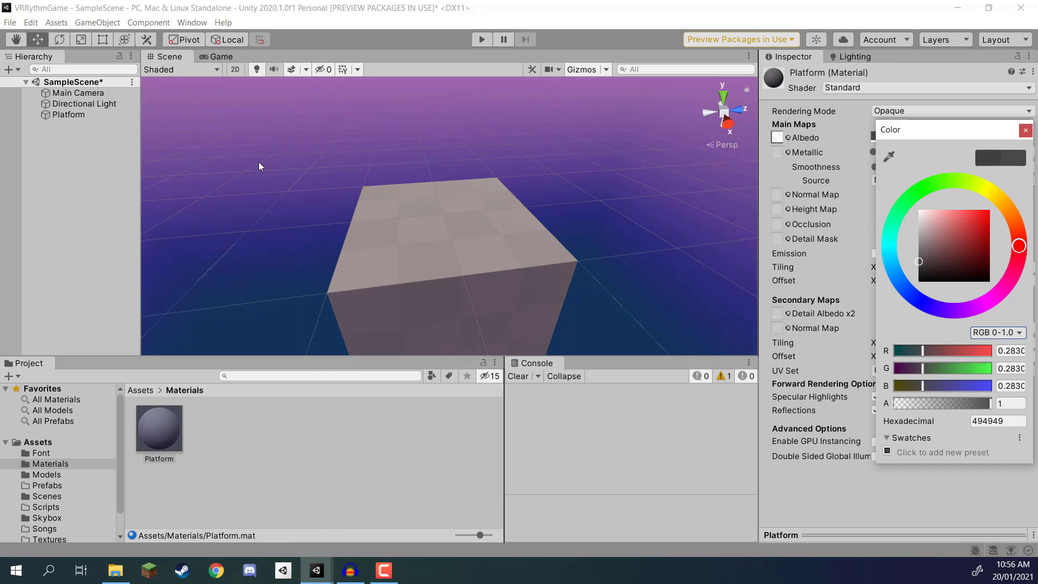
# Step: Save the scene with the finished checkered platform
pyautogui.click(184, 160)
pyautogui.moveTo(469, 208); pyautogui.dragTo(485, 225, button='right')
pyautogui.hotkey('ctrl', 's')
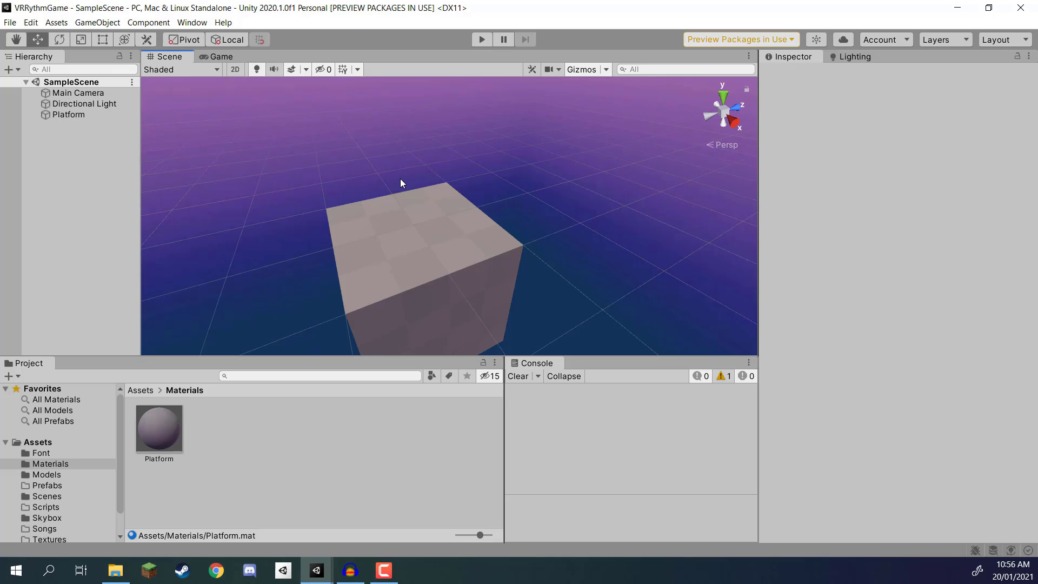
# Step: Create a 3D plane in SampleScene and remove its Mesh Collider component
pyautogui.rightClick(57, 124)
pyautogui.moveTo(127, 261)
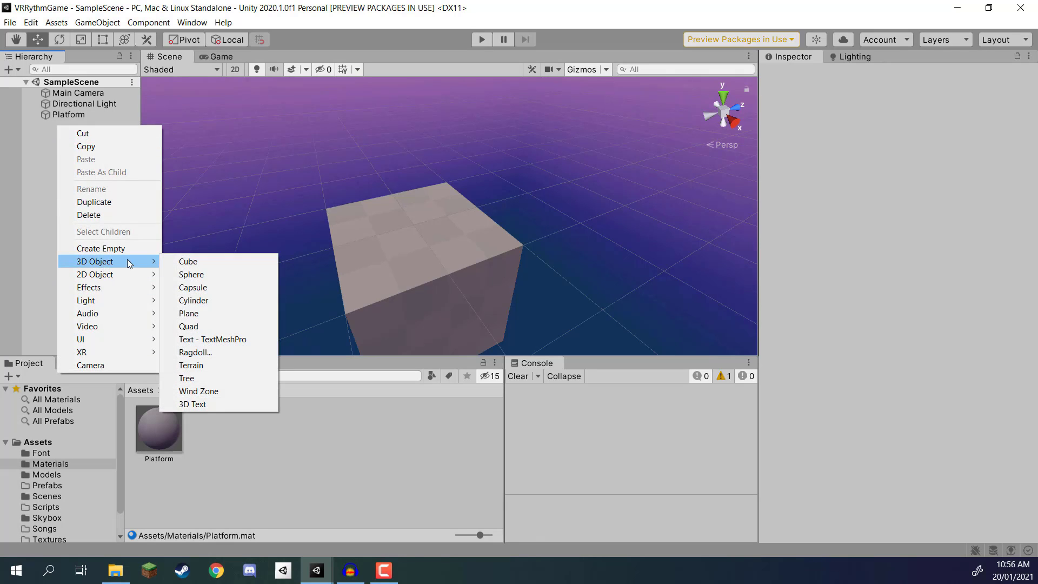
pyautogui.click(209, 311)
pyautogui.moveTo(427, 257); pyautogui.dragTo(501, 221, button='right')
pyautogui.moveTo(501, 221); pyautogui.dragTo(543, 194, button='middle')
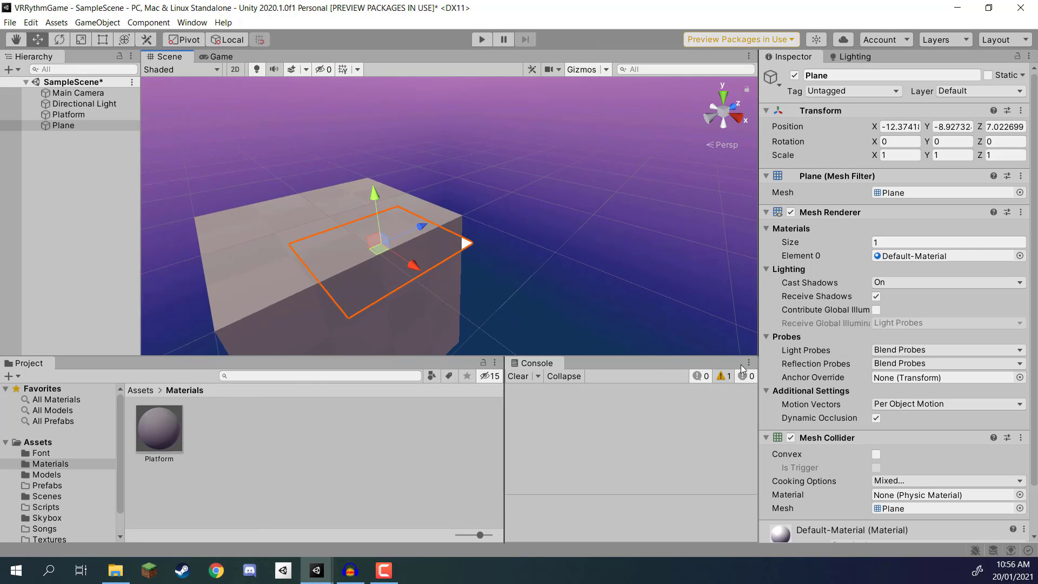
pyautogui.rightClick(847, 438)
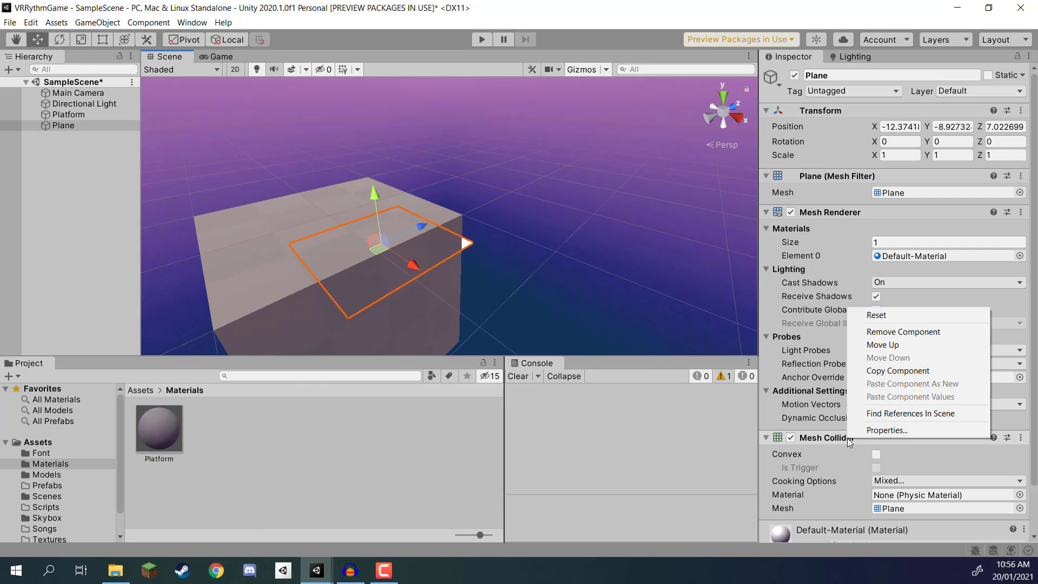
pyautogui.click(892, 331)
# Step: Set the Plane object's position to X 0, Y 0, Z 0
pyautogui.click(901, 127)
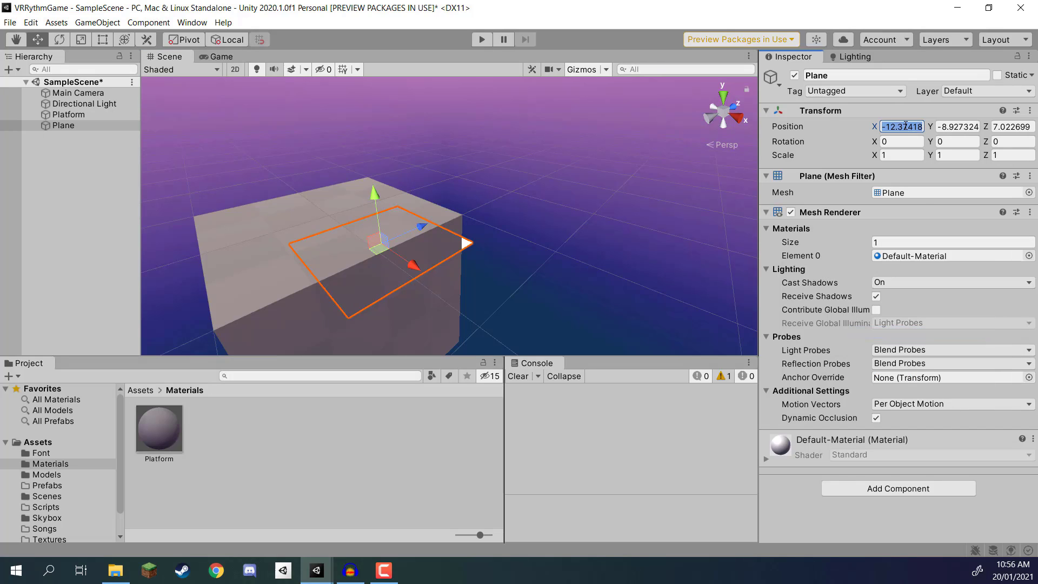
pyautogui.write('0')
pyautogui.click(950, 127)
pyautogui.write('0')
pyautogui.press('Tab')
pyautogui.write('0')
# Step: Scale the Plane into a long thin line with X 0.005 and Z 20
pyautogui.keyDown('alt'); pyautogui.moveTo(586, 181); pyautogui.dragTo(533, 196); pyautogui.keyUp('alt')
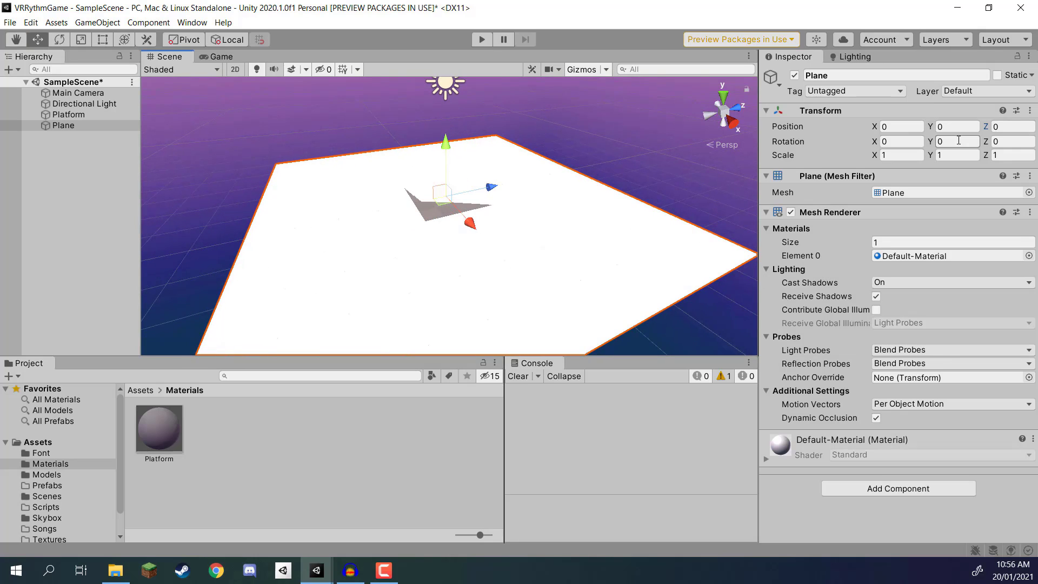
pyautogui.click(898, 154)
pyautogui.write('.005')
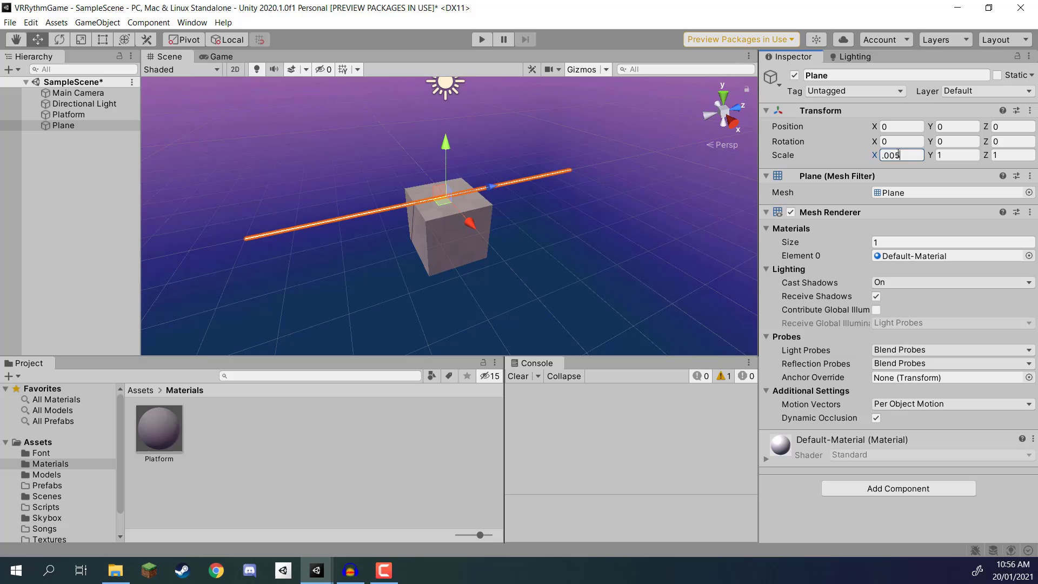
pyautogui.press('Return')
pyautogui.click(1010, 155)
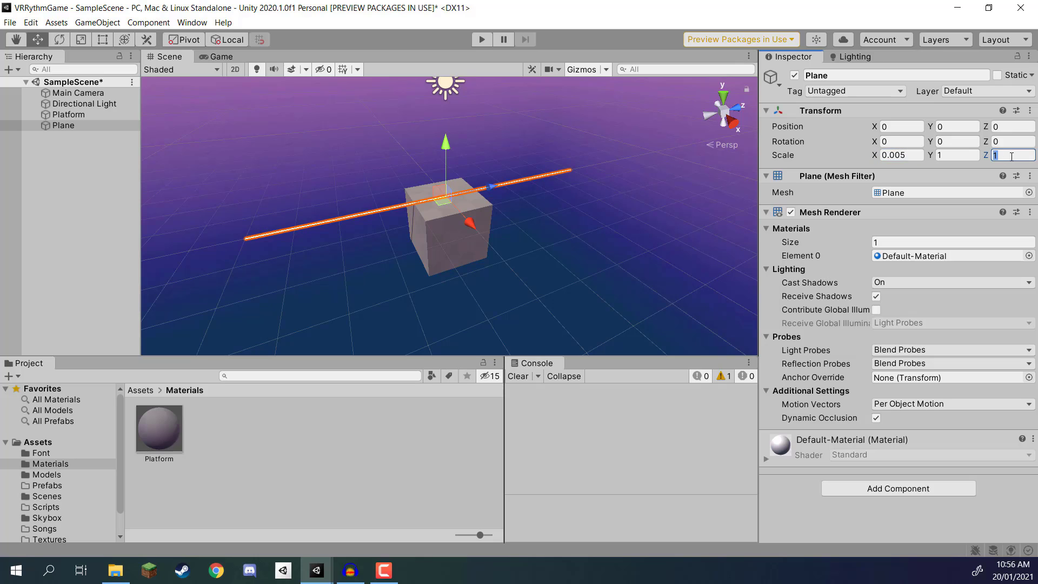
pyautogui.write('20')
pyautogui.moveTo(439, 221); pyautogui.dragTo(499, 184, button='right')
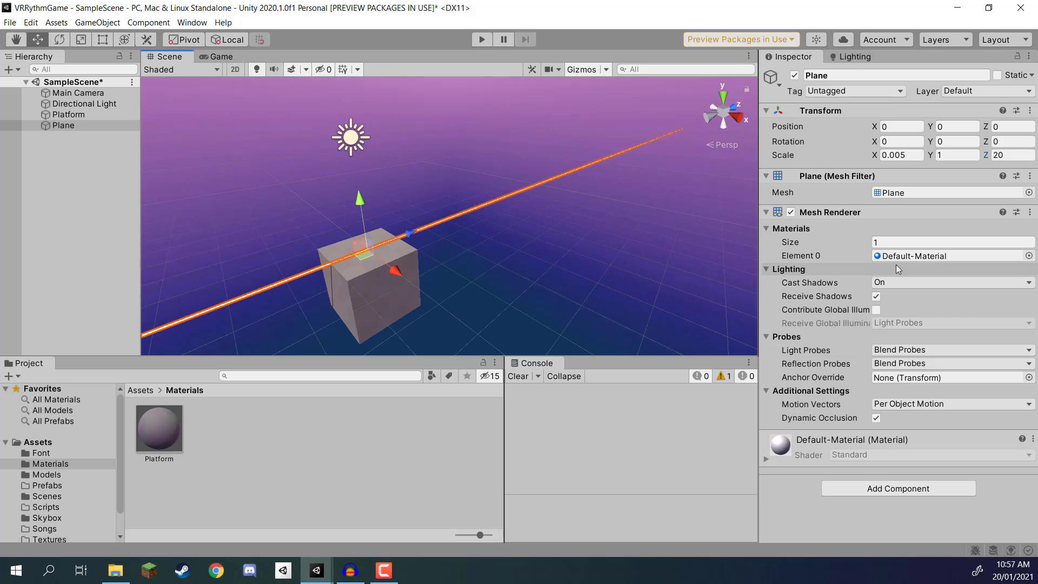
# Step: Set the Plane's position to X 1 and Z 101 so the line runs forward from the platform's front edge
pyautogui.click(900, 126)
pyautogui.write('1')
pyautogui.moveTo(408, 228); pyautogui.dragTo(250, 285, button='right')
pyautogui.press('w')
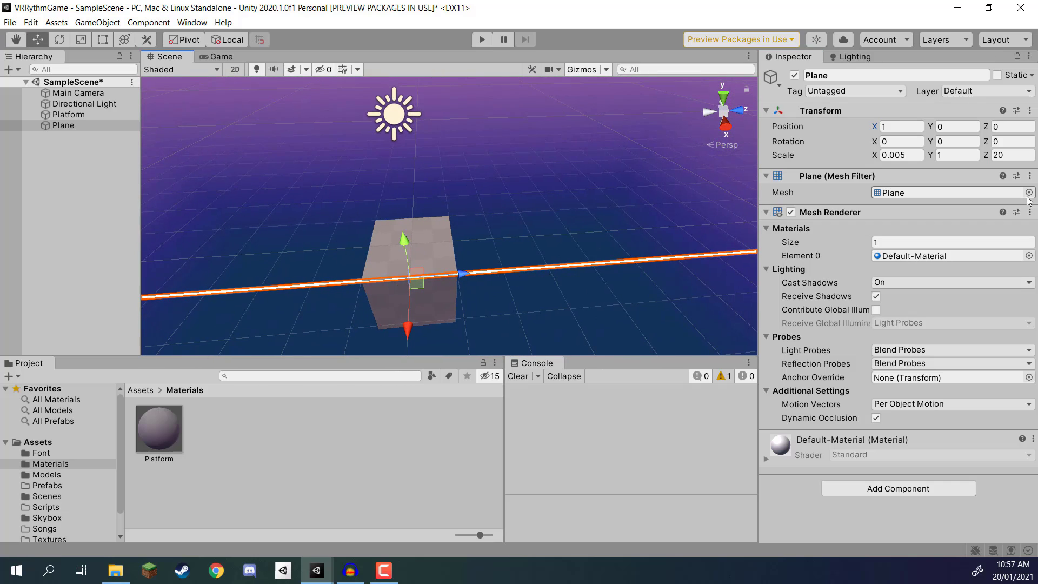
pyautogui.click(1001, 126)
pyautogui.write('101.5')
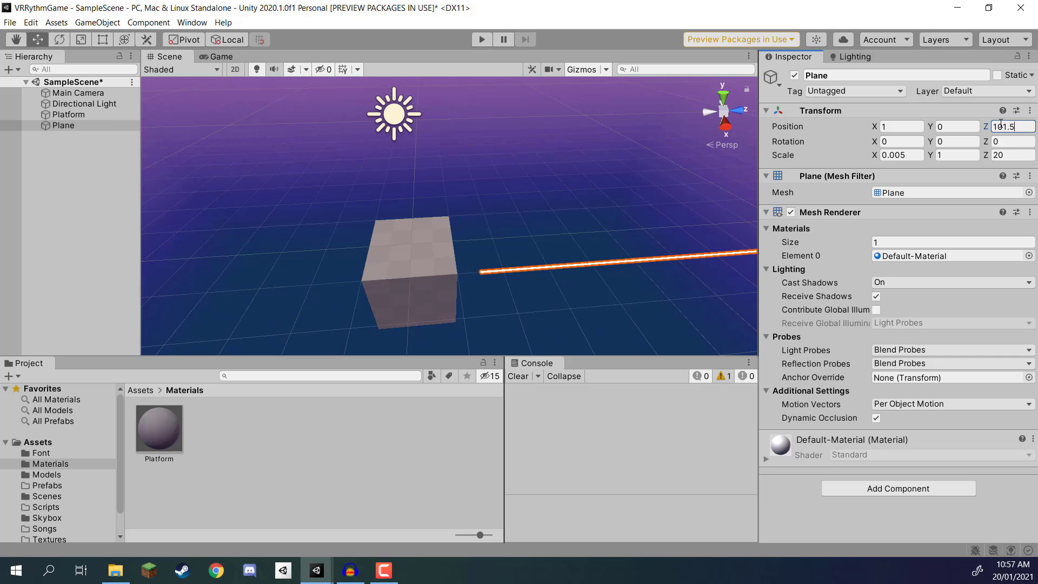
pyautogui.press('BackSpace')
pyautogui.keyDown('alt'); pyautogui.moveTo(446, 157); pyautogui.dragTo(538, 267); pyautogui.keyUp('alt')
pyautogui.moveTo(561, 259); pyautogui.dragTo(472, 254, button='right')
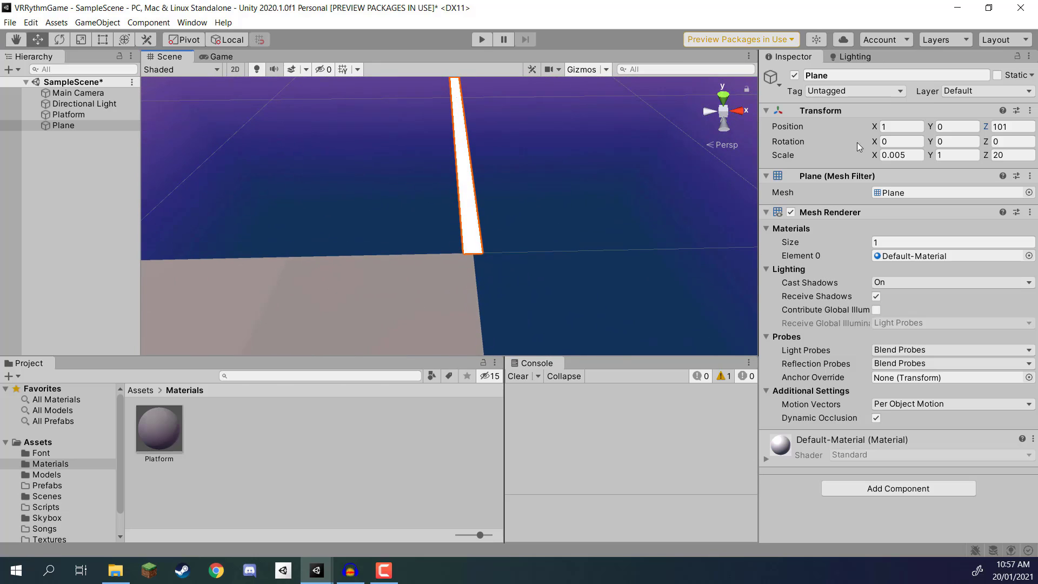
# Step: Set the Plane's X position to 0.9 to shift the line slightly inward from the platform's corner
pyautogui.click(907, 125)
pyautogui.press('BackSpace')
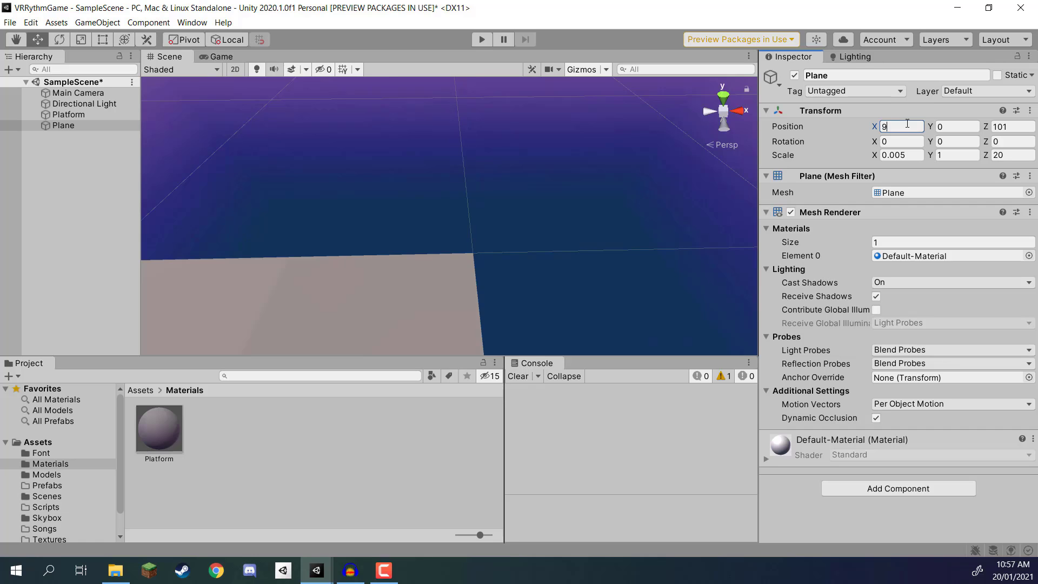
pyautogui.write('0.9')
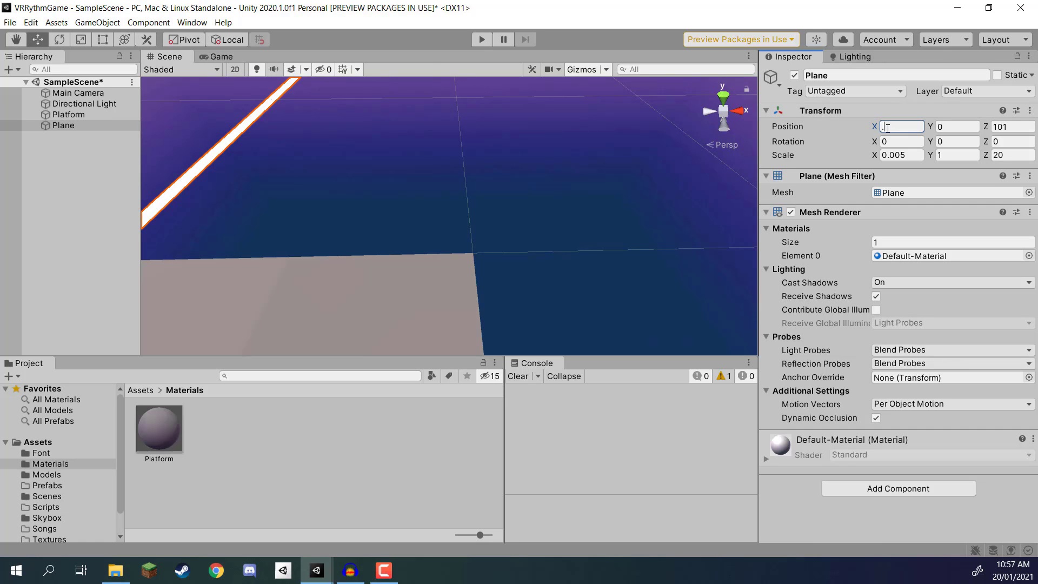
pyautogui.moveTo(519, 236); pyautogui.dragTo(526, 215, button='right')
pyautogui.click(514, 212)
pyautogui.moveTo(527, 173); pyautogui.dragTo(519, 158, button='right')
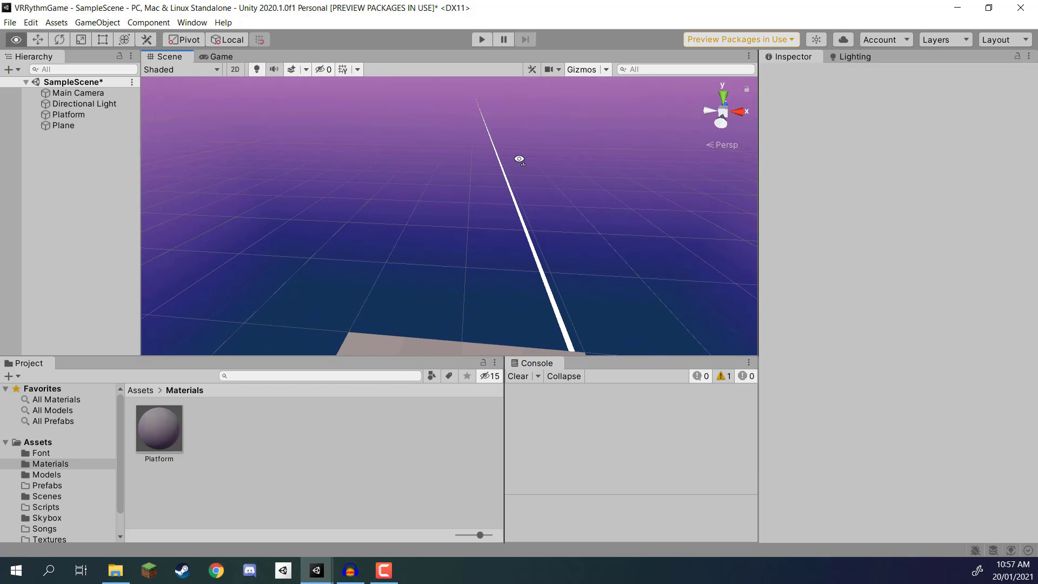
# Step: Duplicate the Plane and set the copy's X position to -0.9 to form the opposite track line
pyautogui.click(516, 203)
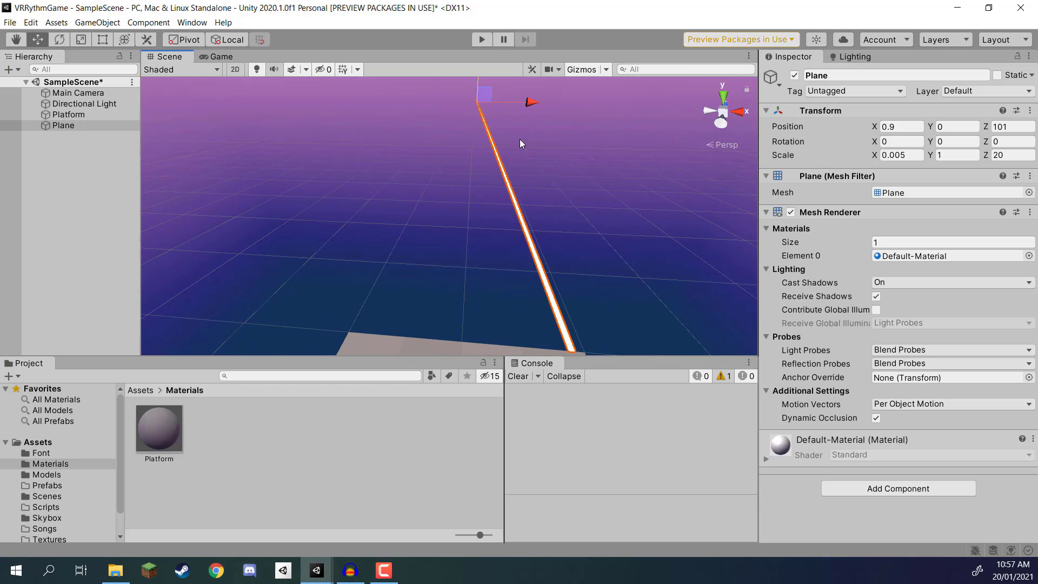
pyautogui.hotkey('ctrl', 'd')
pyautogui.moveTo(529, 102); pyautogui.dragTo(524, 104)
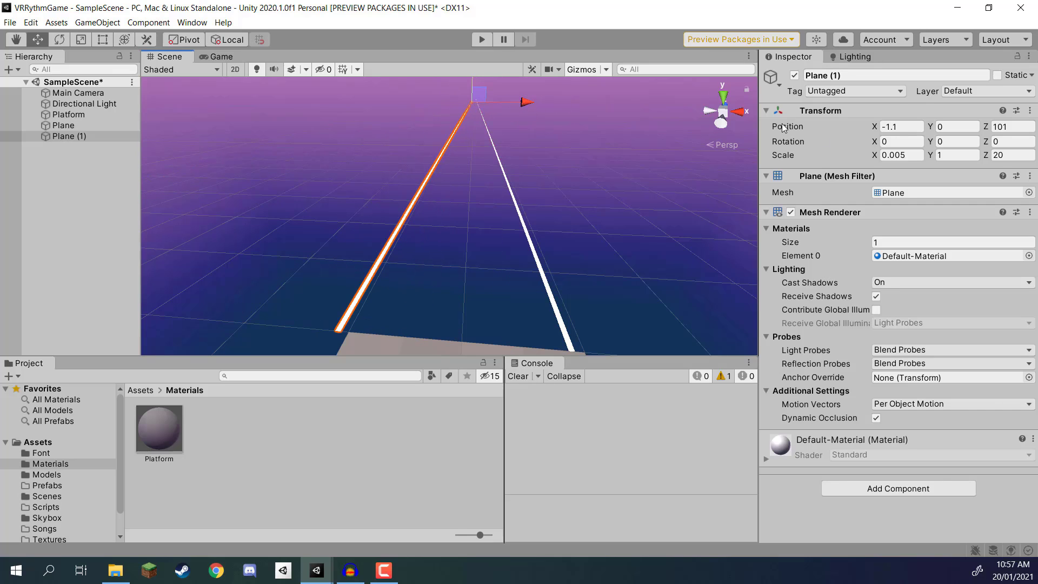
pyautogui.click(902, 127)
pyautogui.write('-0')
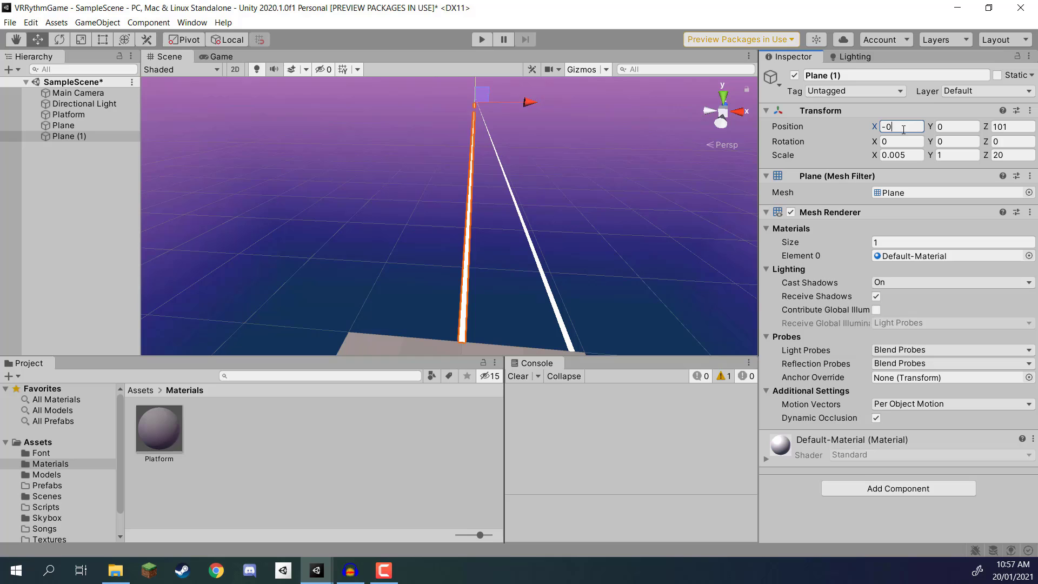
pyautogui.write('.9')
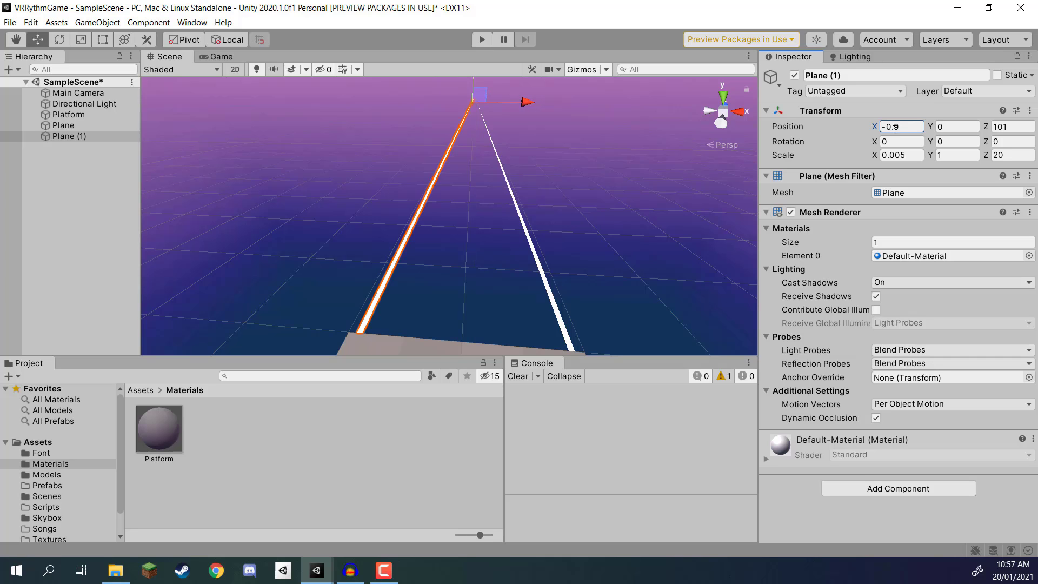
# Step: Check both track lines around the platform from several angles and save the scene
pyautogui.click(611, 226)
pyautogui.press('s')
pyautogui.moveTo(547, 209); pyautogui.dragTo(554, 165, button='right')
pyautogui.press('a')
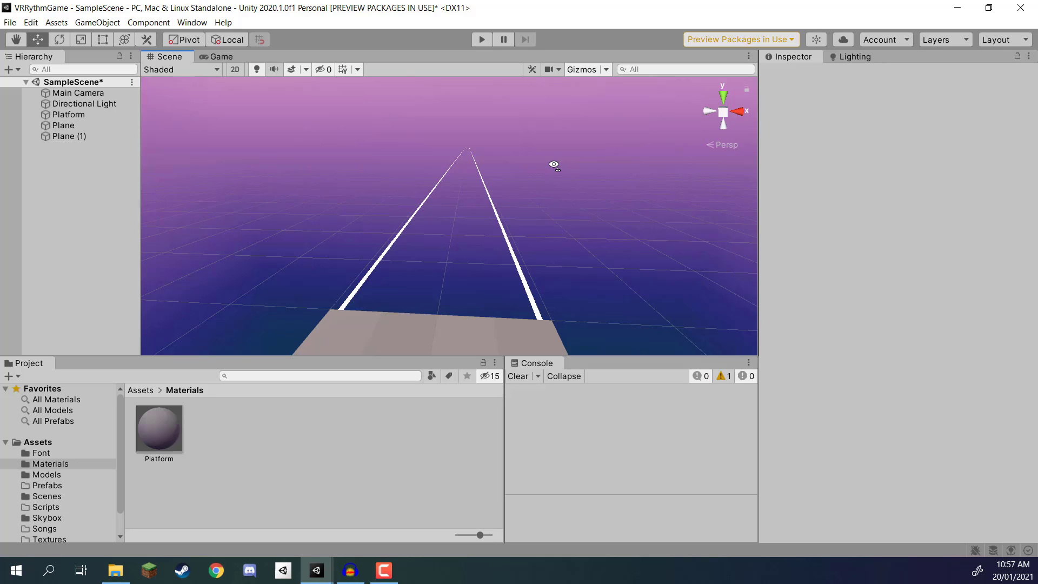
pyautogui.moveTo(536, 195); pyautogui.dragTo(409, 205, button='right')
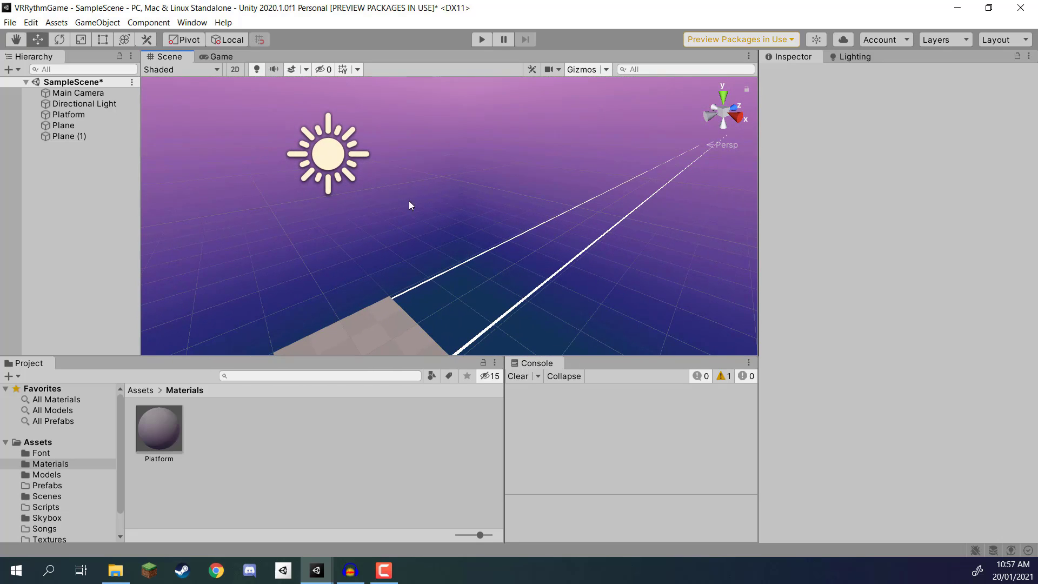
pyautogui.moveTo(321, 222); pyautogui.dragTo(221, 240, button='right')
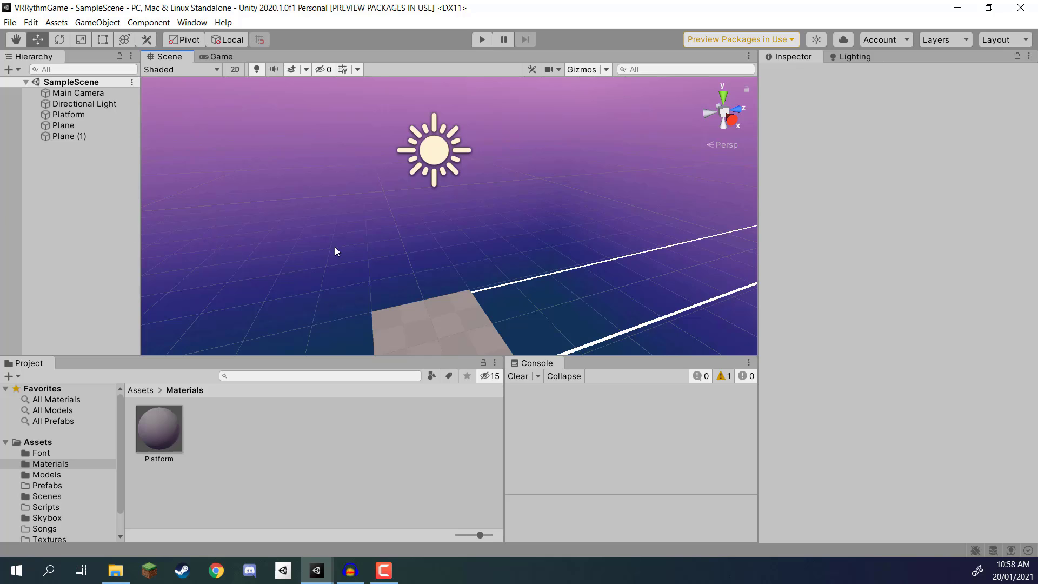
# Step: Delete the Main Camera and add a device-based Room-Scale XR Rig to the scene
pyautogui.moveTo(385, 233); pyautogui.dragTo(435, 252, button='right')
pyautogui.click(82, 93)
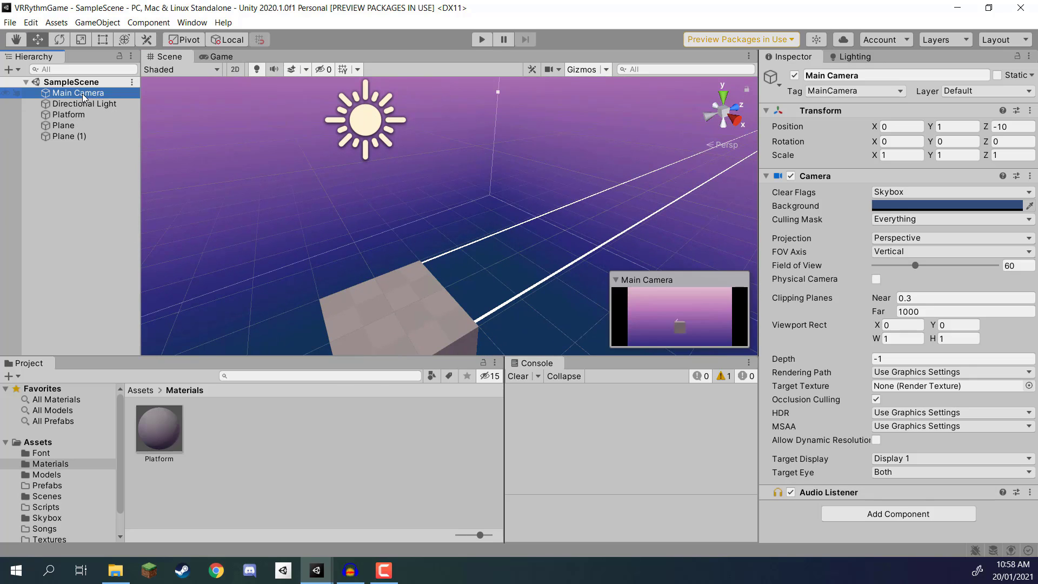
pyautogui.press('Delete')
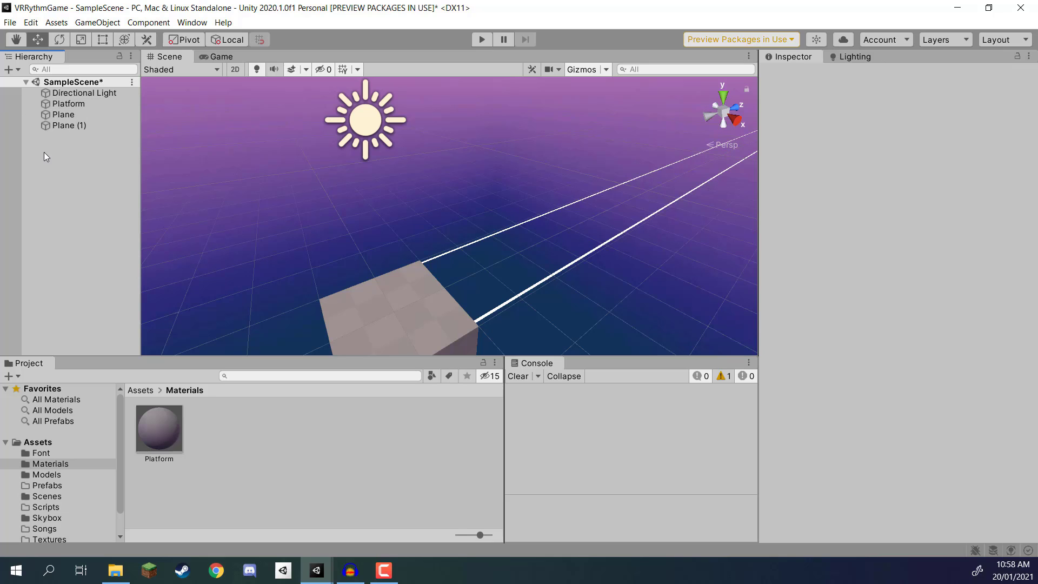
pyautogui.rightClick(44, 152)
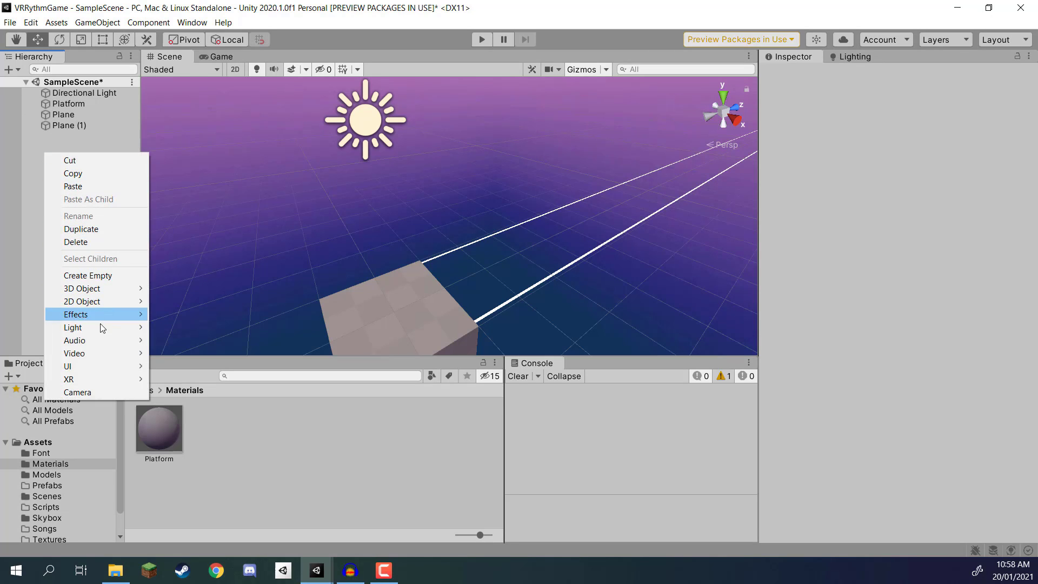
pyautogui.moveTo(99, 378)
pyautogui.moveTo(195, 380)
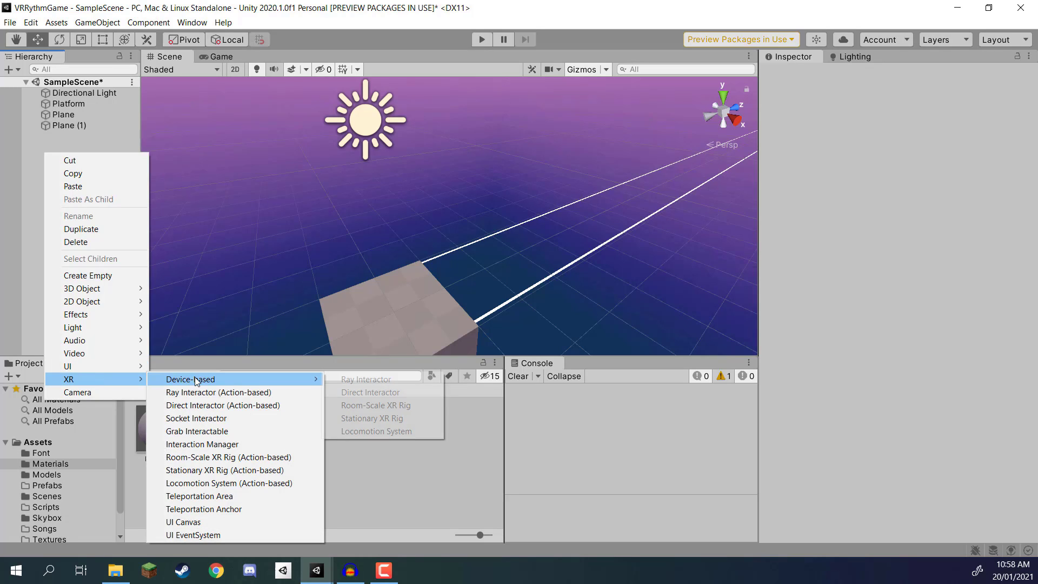
pyautogui.click(364, 409)
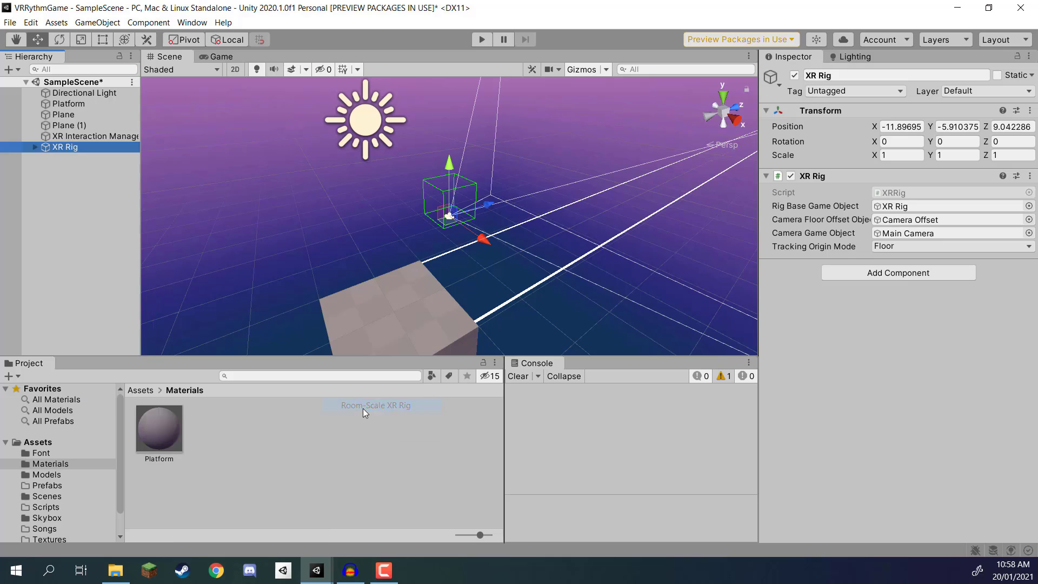
# Step: Set the XR Rig's position to X 0, Y 0, Z 0 so it stands on the platform
pyautogui.moveTo(535, 186); pyautogui.dragTo(501, 204, button='right')
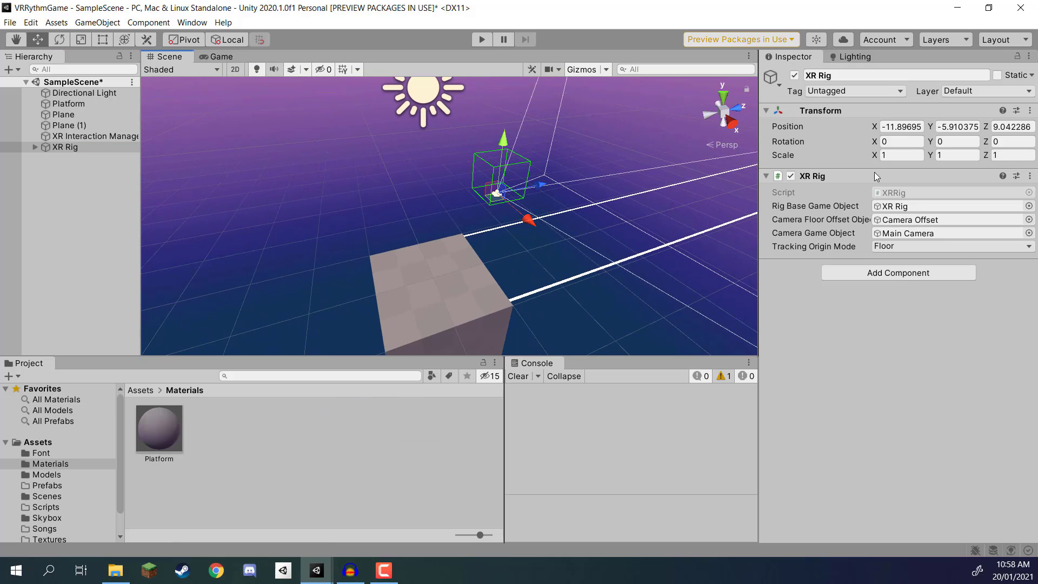
pyautogui.click(902, 127)
pyautogui.write('0')
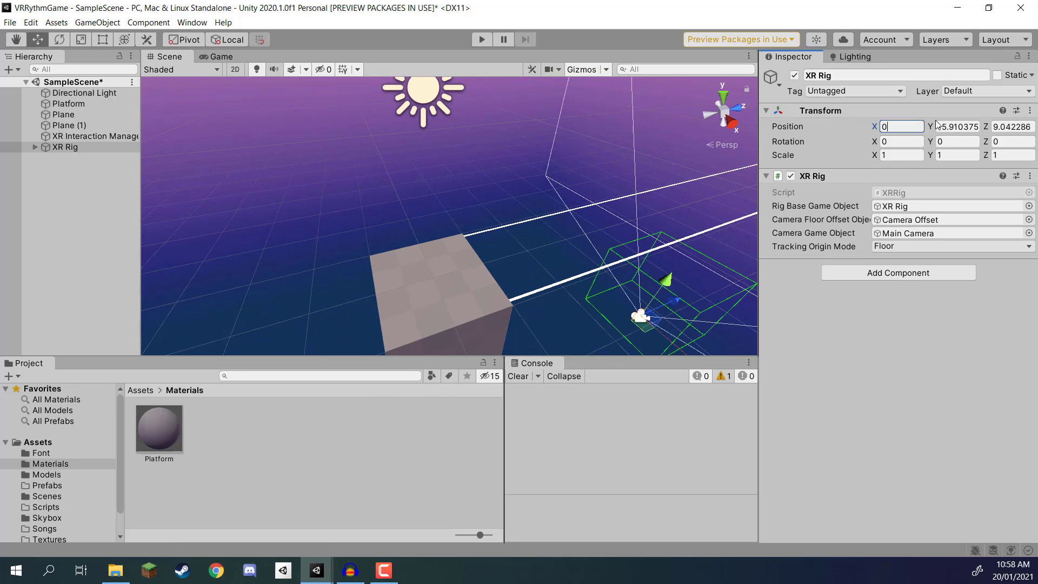
pyautogui.click(953, 126)
pyautogui.write('0')
pyautogui.click(1007, 127)
pyautogui.write('0')
pyautogui.moveTo(592, 221); pyautogui.dragTo(492, 163, button='right')
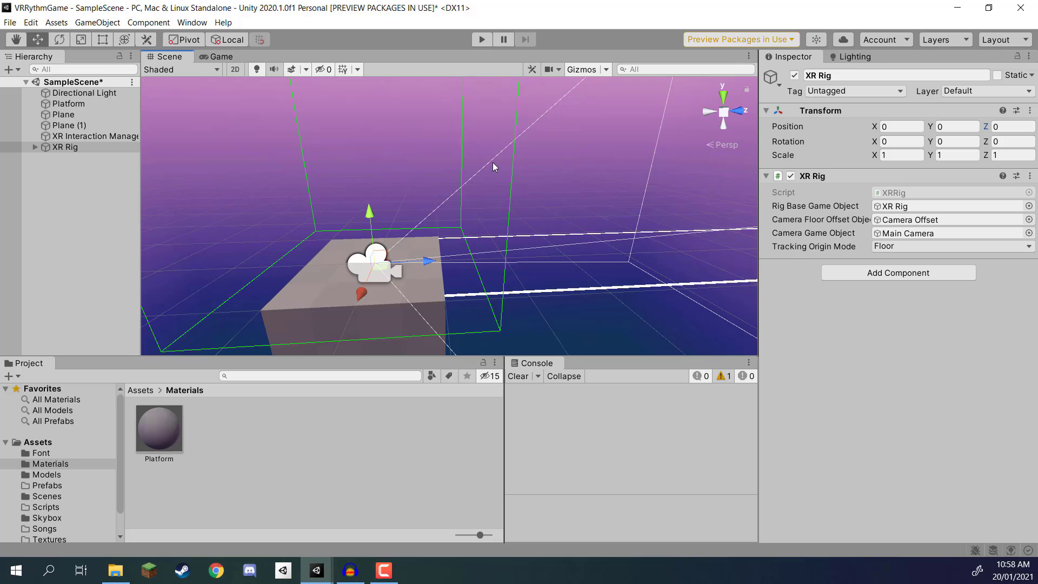
# Step: Remove the XR Ray Interactor component from both the LeftHand Controller and RightHand Controller under the XR Rig's Camera Offset
pyautogui.click(33, 148)
pyautogui.click(44, 157)
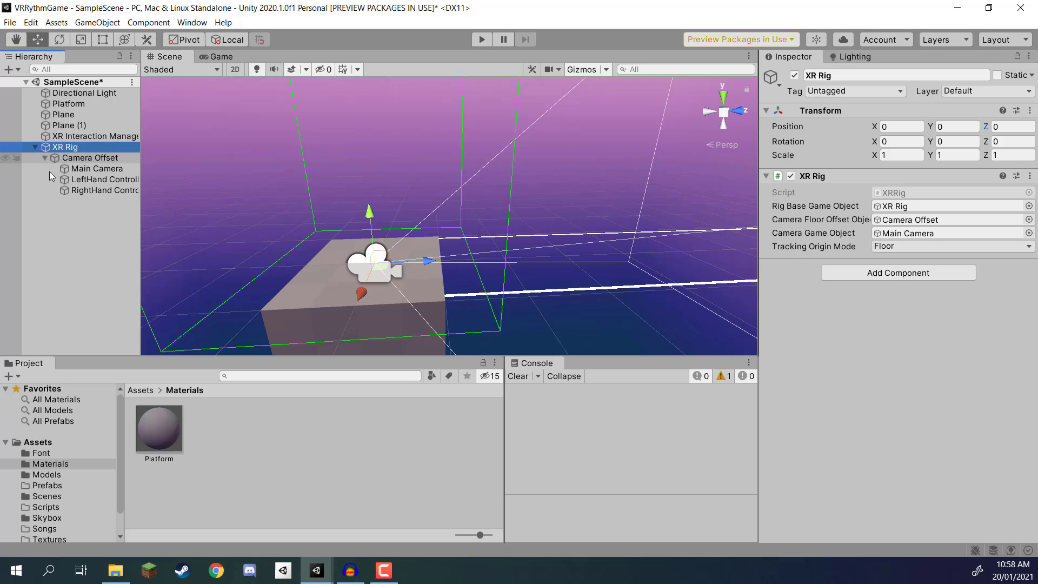
pyautogui.click(89, 180)
pyautogui.keyDown('shift'); pyautogui.click(86, 191); pyautogui.keyUp('shift')
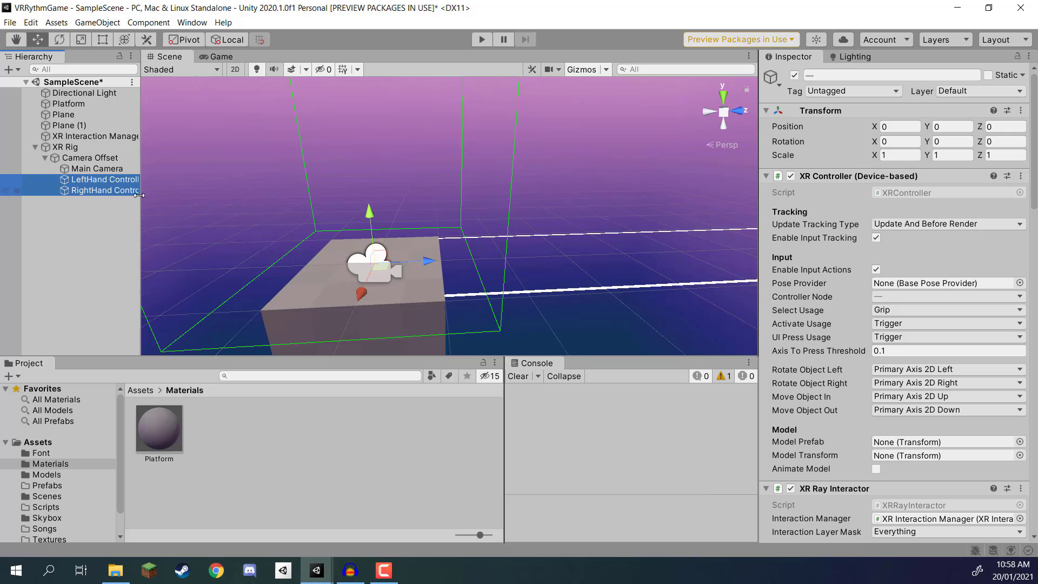
pyautogui.moveTo(139, 195); pyautogui.dragTo(160, 195)
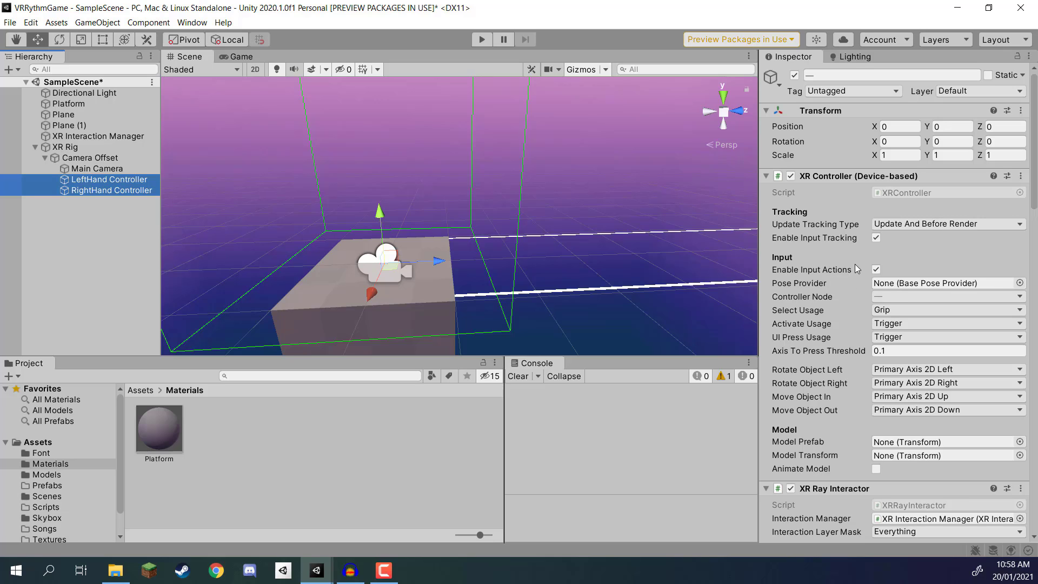
pyautogui.scroll(-7, 850, 266)
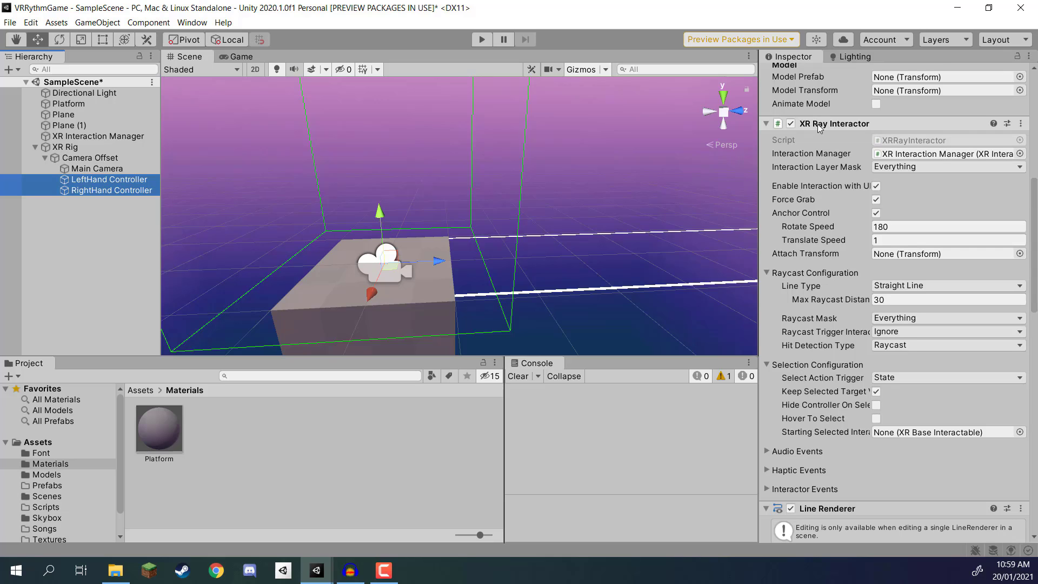
pyautogui.scroll(-7, 822, 308)
pyautogui.scroll(-7, 838, 193)
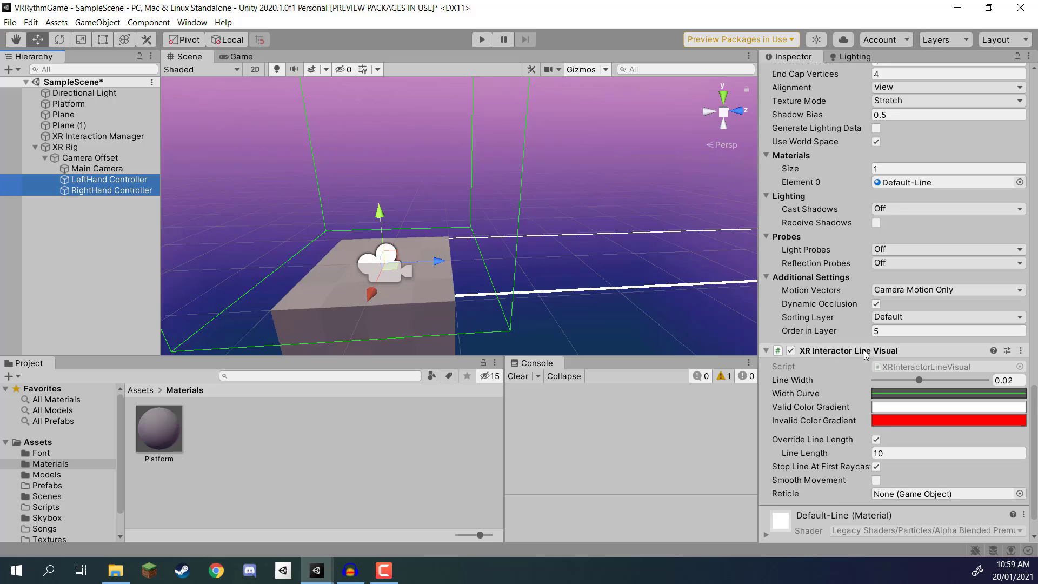
pyautogui.scroll(7, 847, 351)
pyautogui.scroll(3, 848, 349)
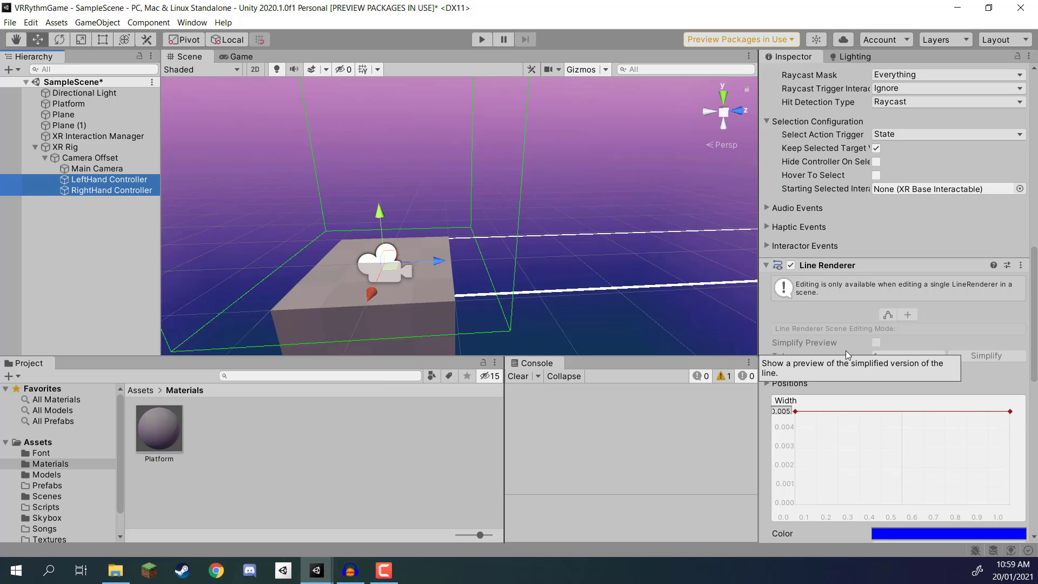
pyautogui.scroll(6, 838, 325)
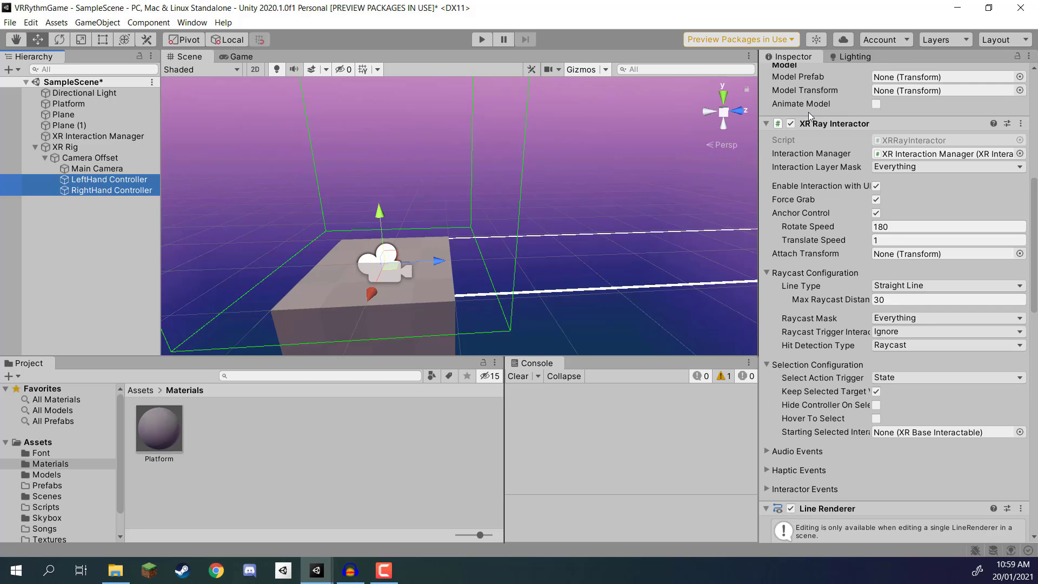
pyautogui.rightClick(822, 124)
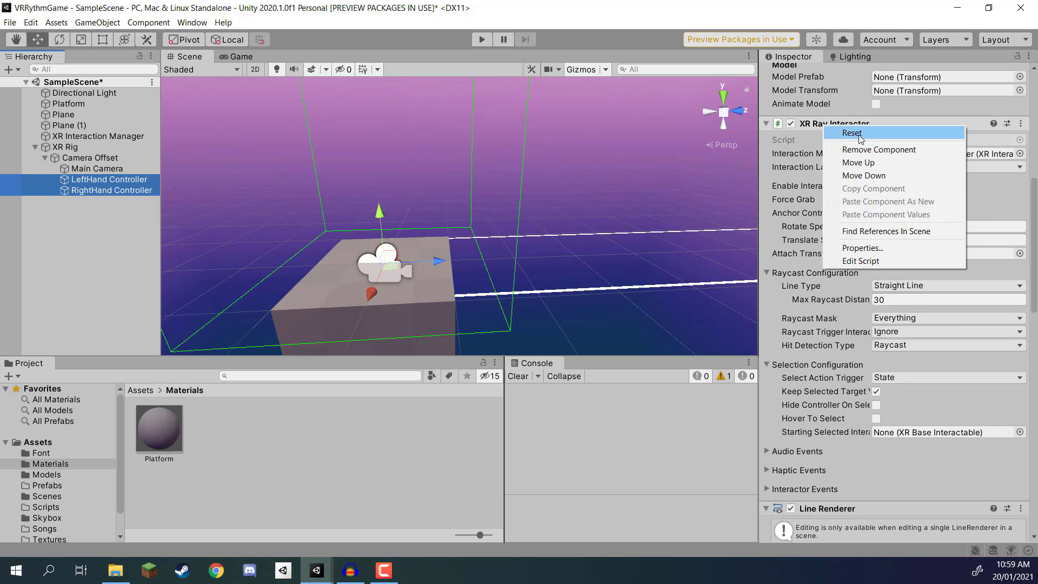
pyautogui.click(870, 150)
# Step: Remove the XR Interactor Line Visual and Line Renderer components from both hand controllers, then deselect them
pyautogui.scroll(-9, 860, 173)
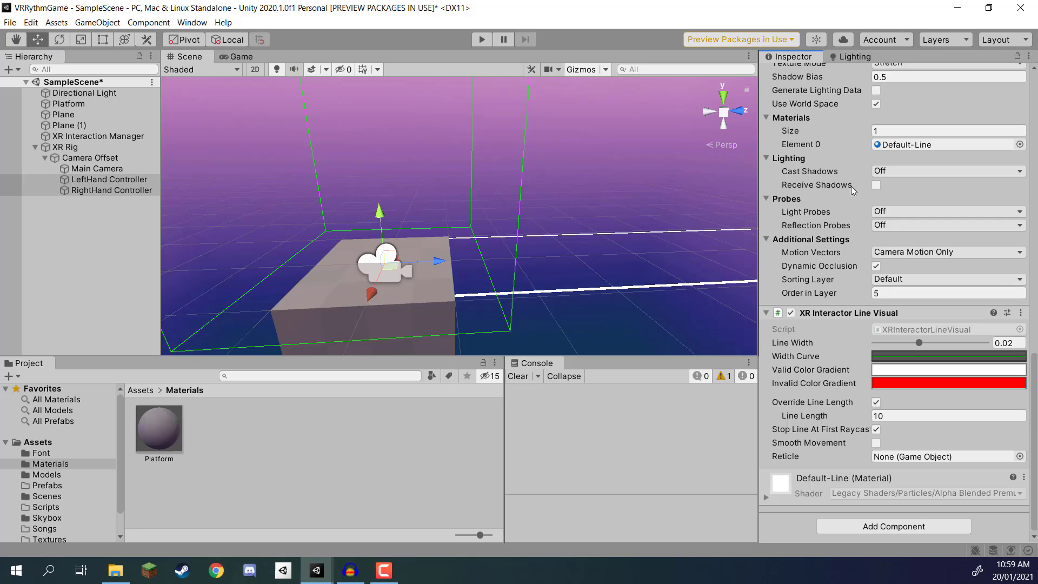
pyautogui.rightClick(832, 314)
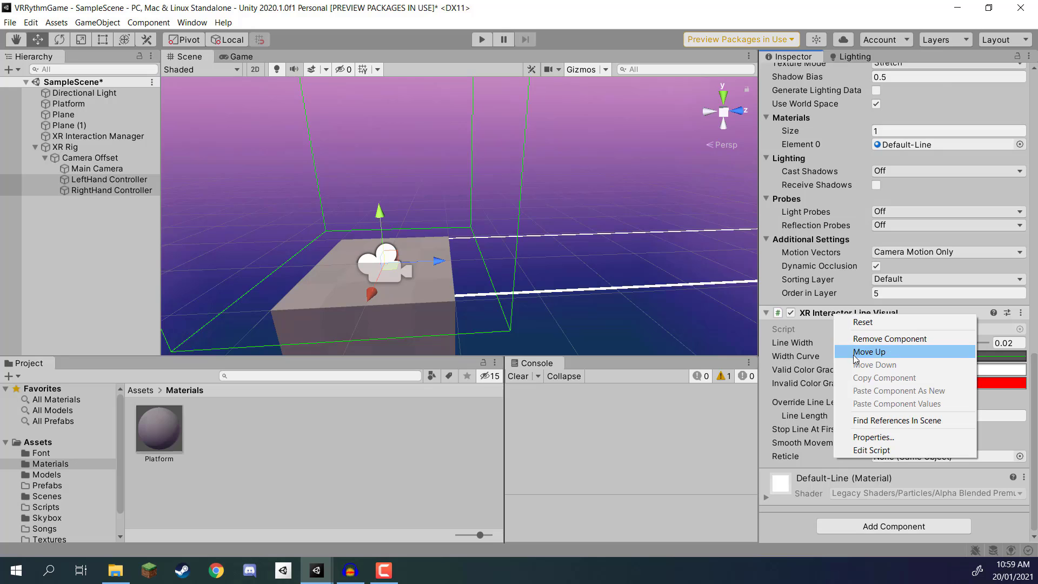
pyautogui.click(879, 338)
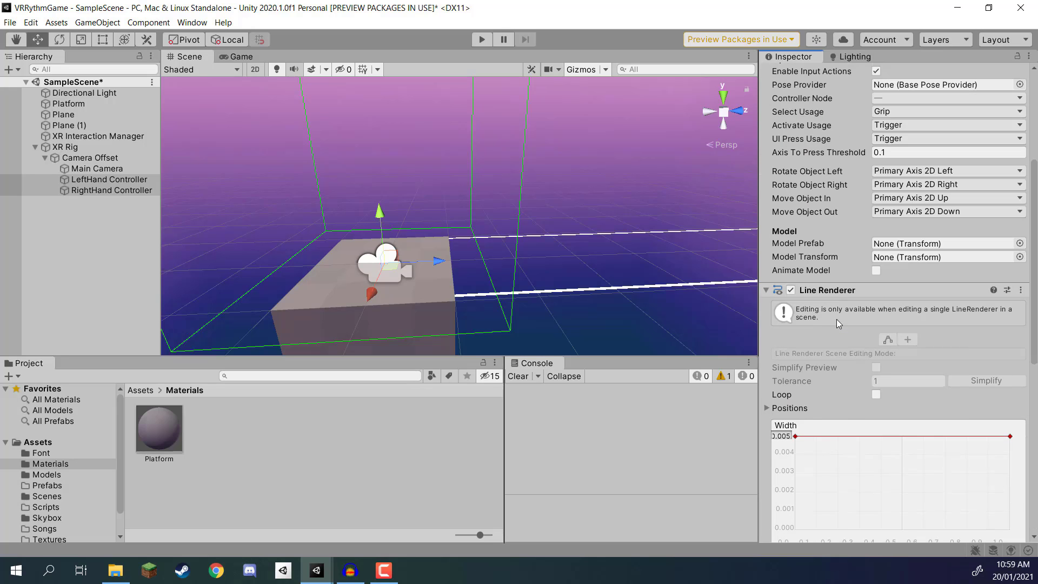
pyautogui.rightClick(823, 294)
pyautogui.click(865, 317)
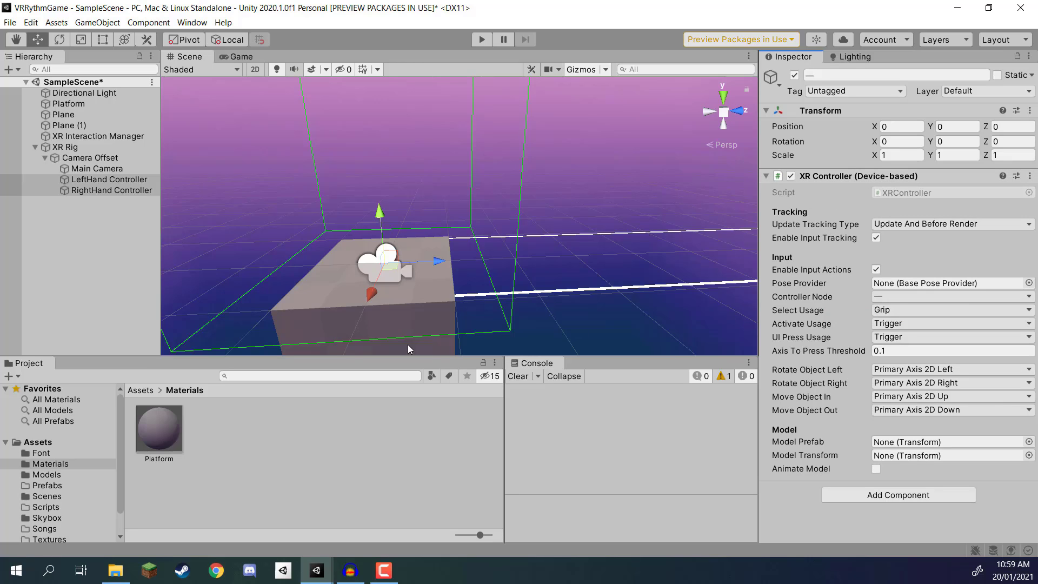
pyautogui.click(83, 224)
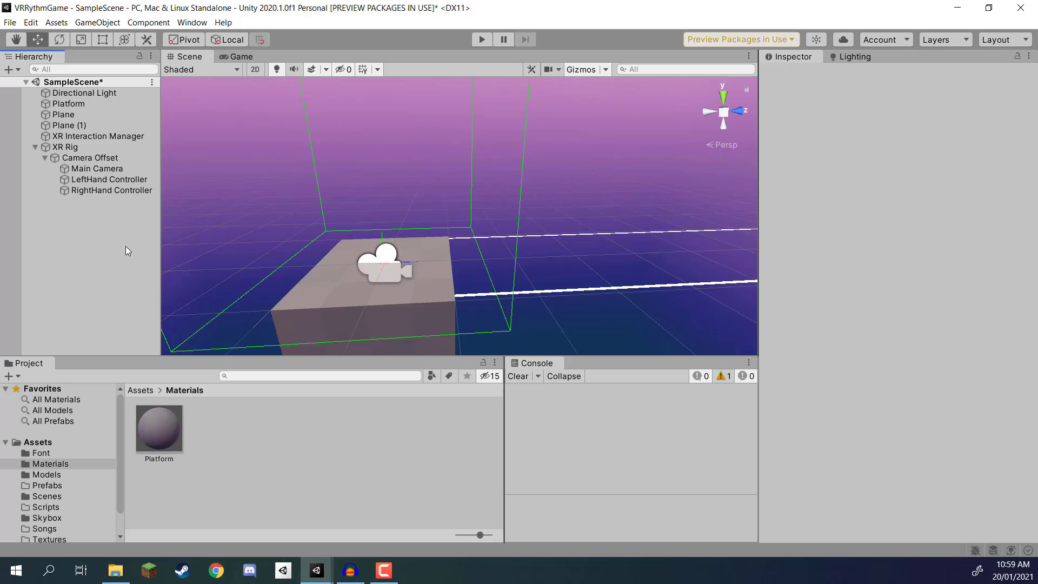
pyautogui.moveTo(482, 220)
pyautogui.keyDown('alt'); pyautogui.mouseDown()
pyautogui.moveTo(465, 225)
pyautogui.moveTo(475, 211)
pyautogui.mouseUp(); pyautogui.keyUp('alt')
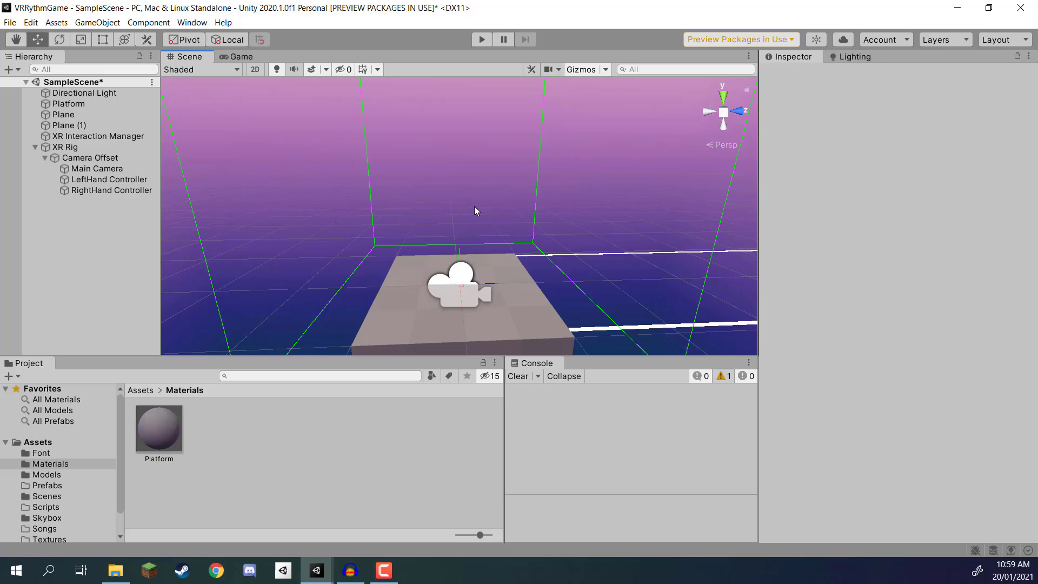
# Step: Add the Sword model from the Models folder to the scene as a child of the LeftHand Controller
pyautogui.click(140, 390)
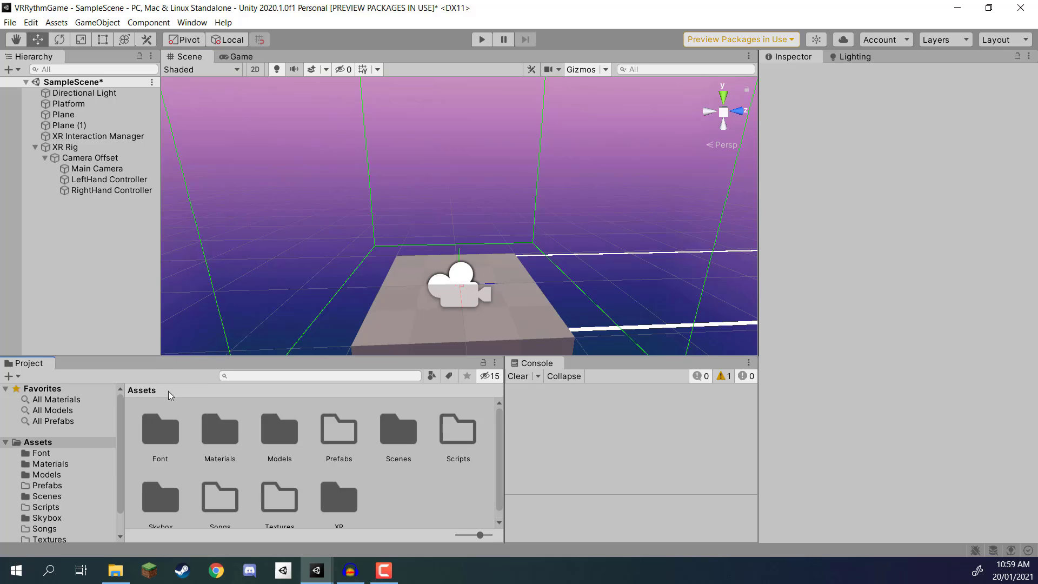
pyautogui.doubleClick(293, 440)
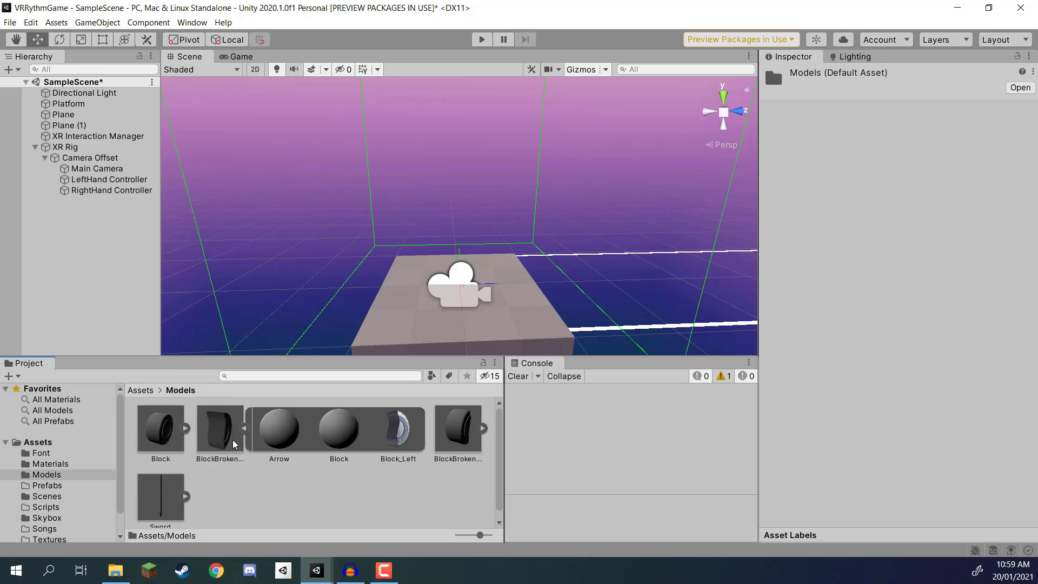
pyautogui.click(147, 500)
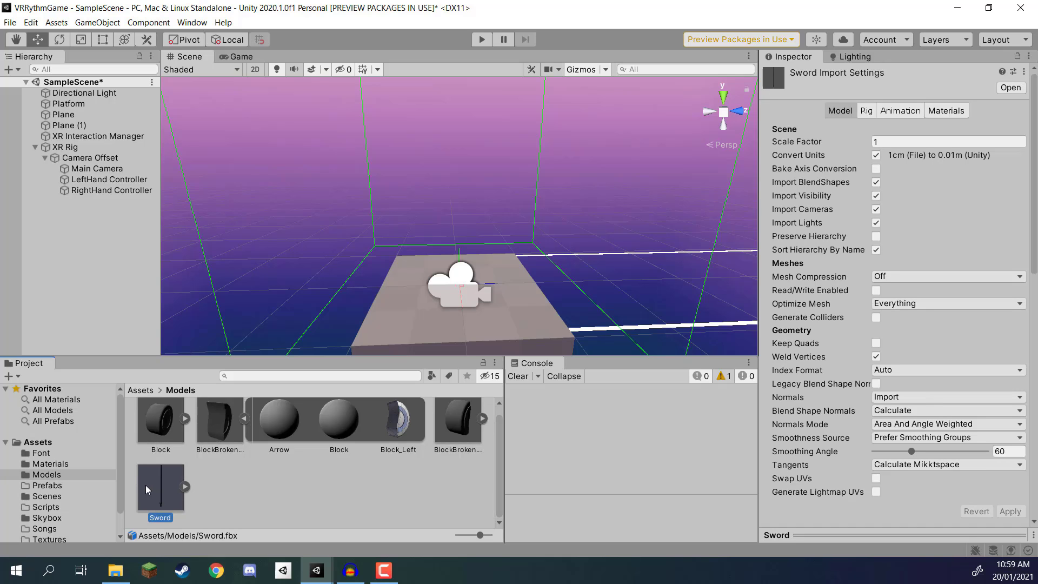
pyautogui.moveTo(150, 504); pyautogui.dragTo(108, 180)
pyautogui.moveTo(556, 233)
pyautogui.mouseDown(button='right')
pyautogui.moveTo(563, 195)
pyautogui.moveTo(563, 227)
pyautogui.mouseUp(button='right')
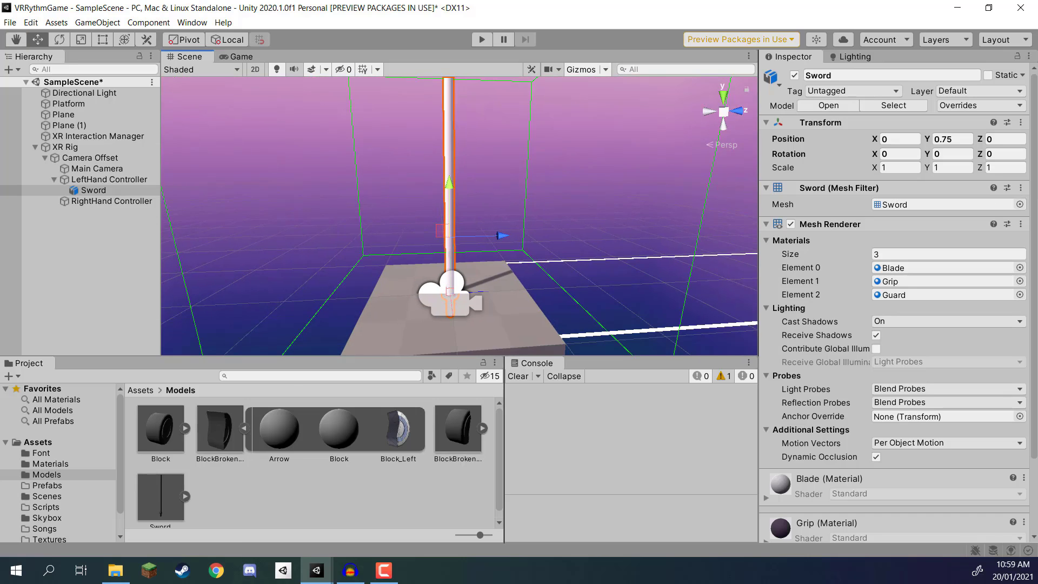
# Step: Set the sword's X rotation to 50, checking it in a side-on view
pyautogui.click(725, 117)
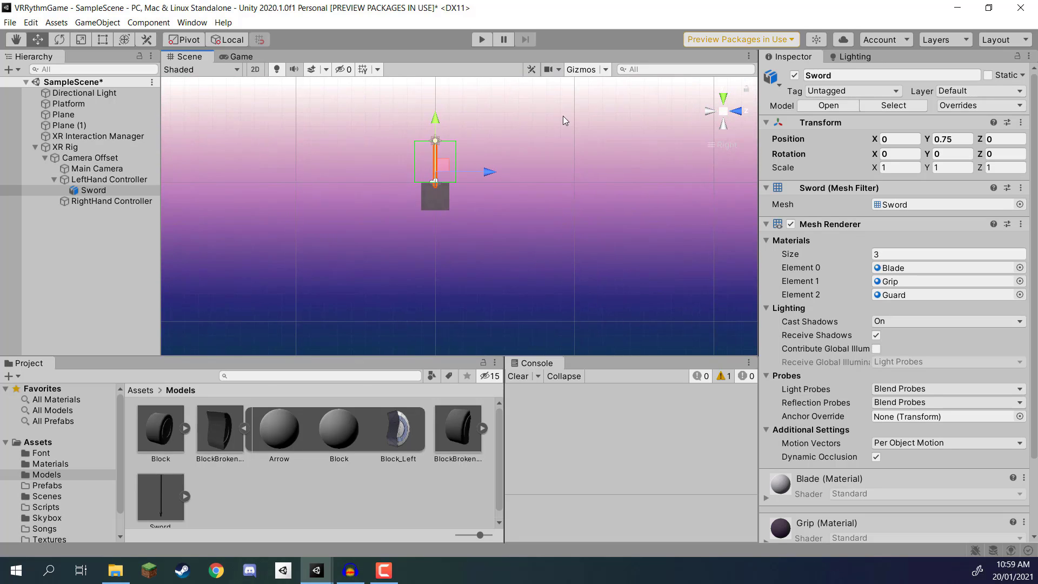
pyautogui.press('f')
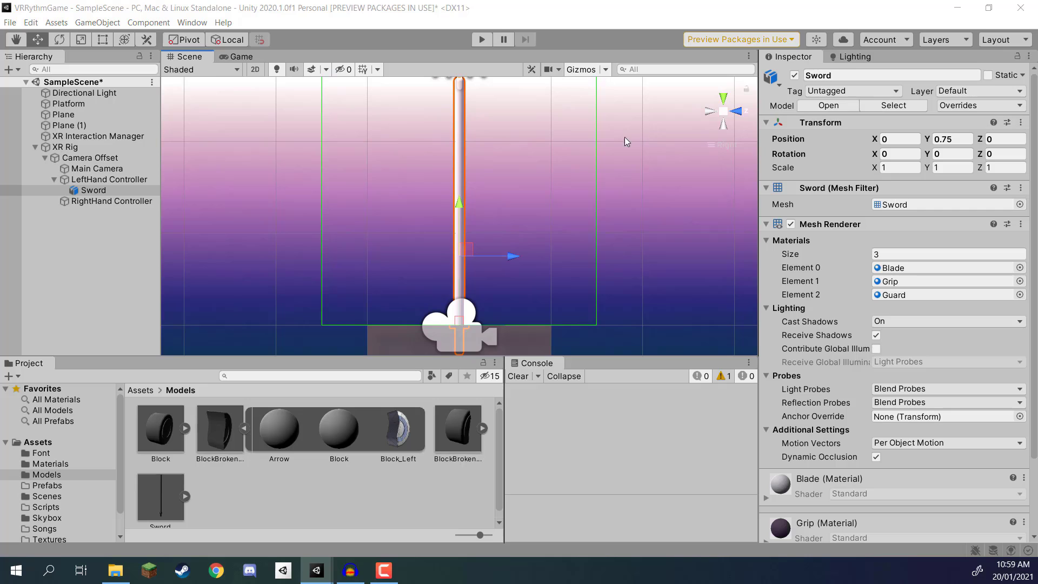
pyautogui.scroll(-2, 524, 188)
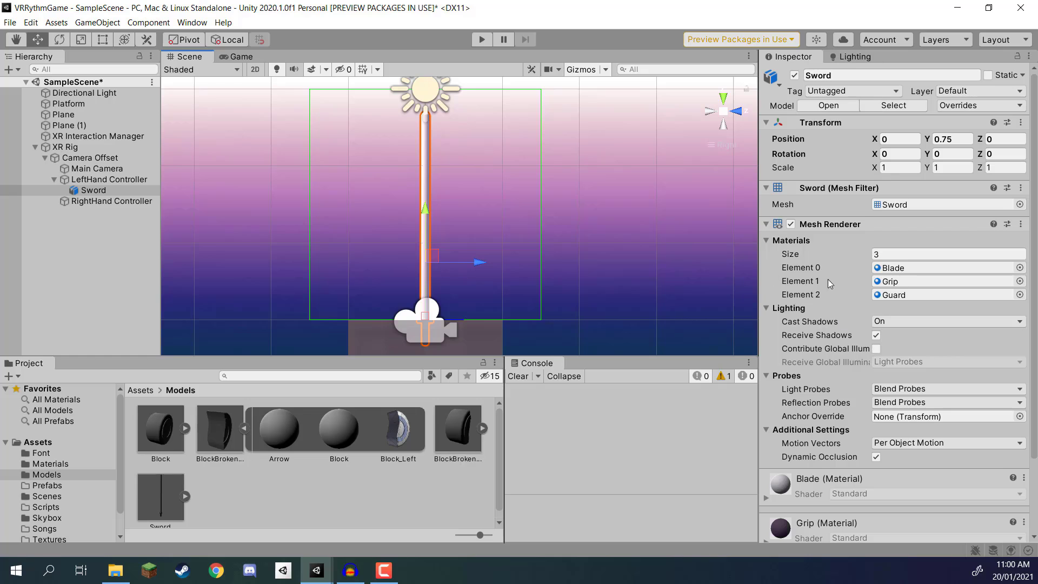
pyautogui.click(897, 154)
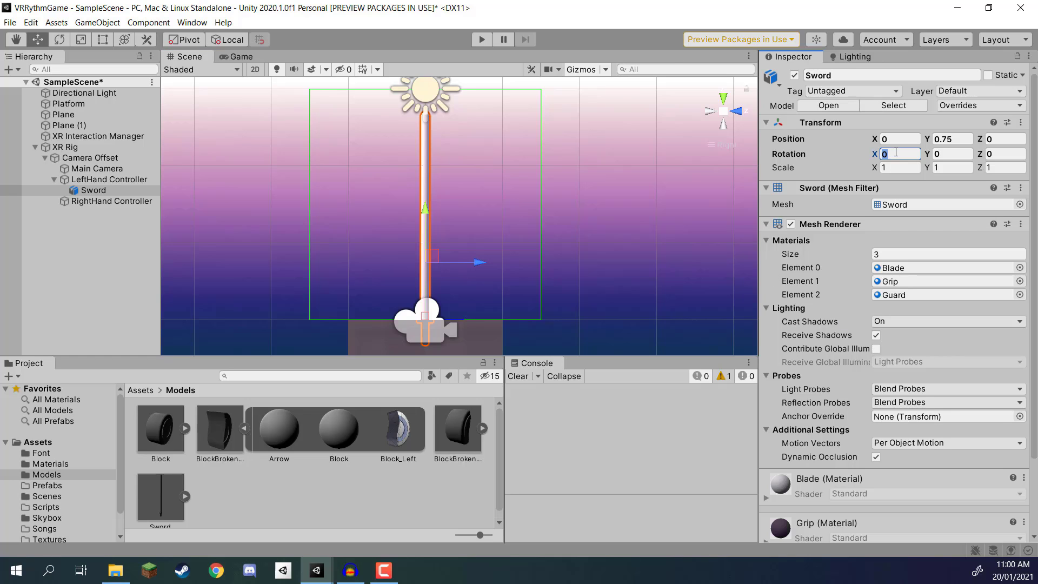
pyautogui.write('50')
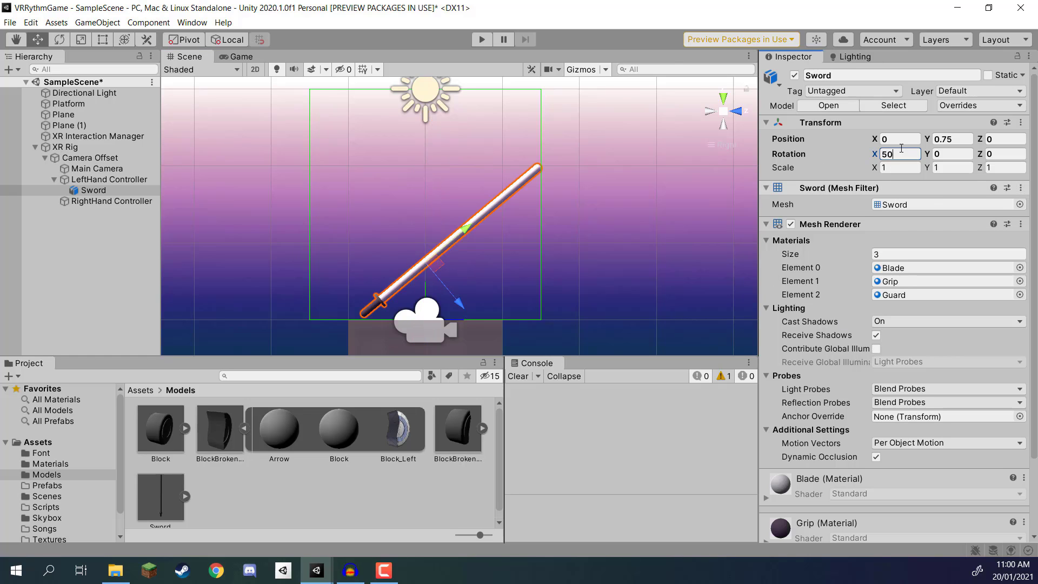
# Step: Move the sword within its side plane to about Y 0.612, Z 0.71 so its grip sits at the controller's origin
pyautogui.moveTo(478, 274); pyautogui.dragTo(512, 204, button='middle')
pyautogui.scroll(9, 497, 195)
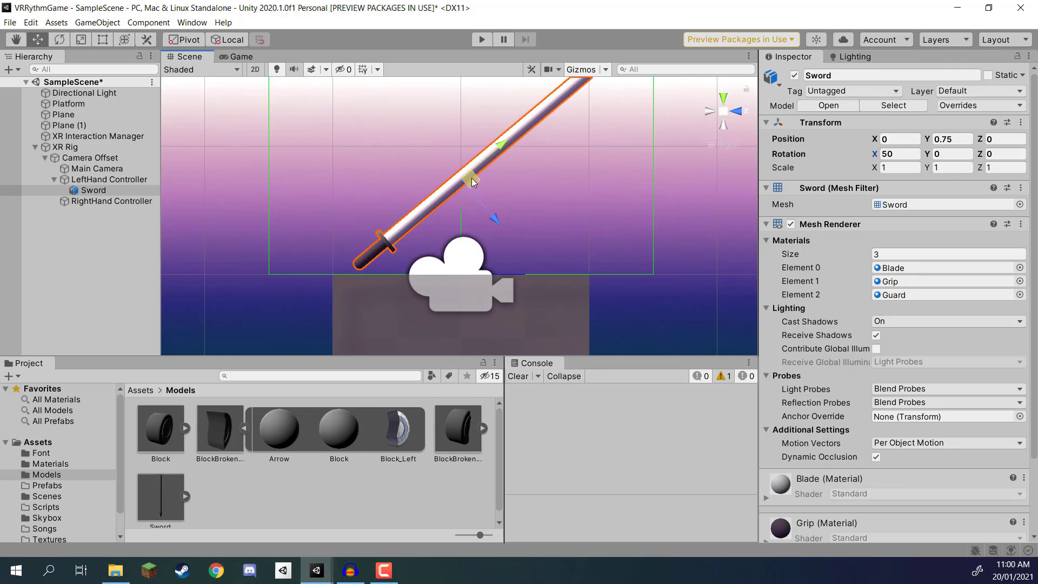
pyautogui.moveTo(464, 180); pyautogui.dragTo(544, 202)
pyautogui.scroll(4, 542, 208)
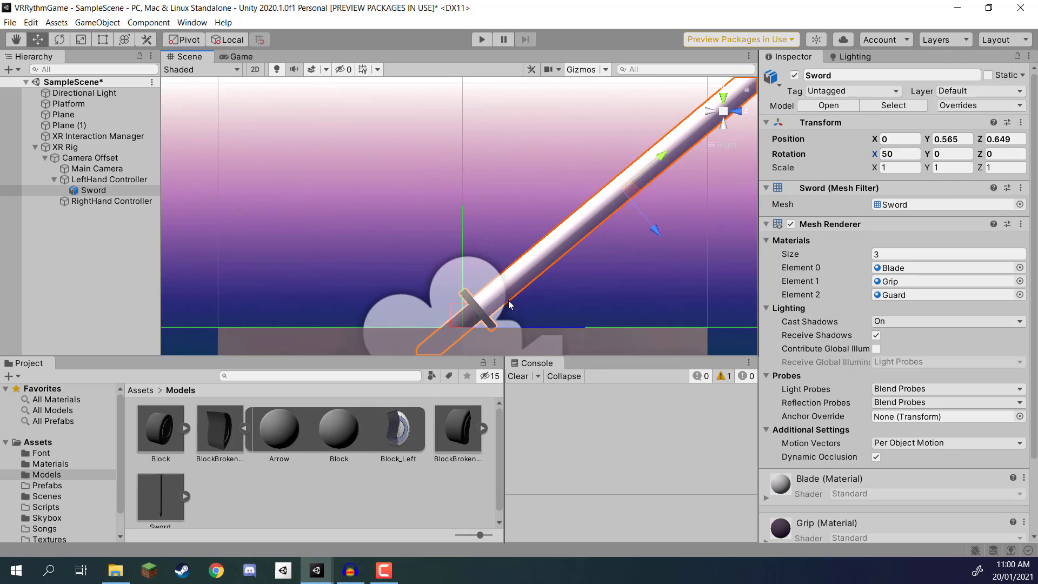
pyautogui.moveTo(638, 185); pyautogui.dragTo(645, 188)
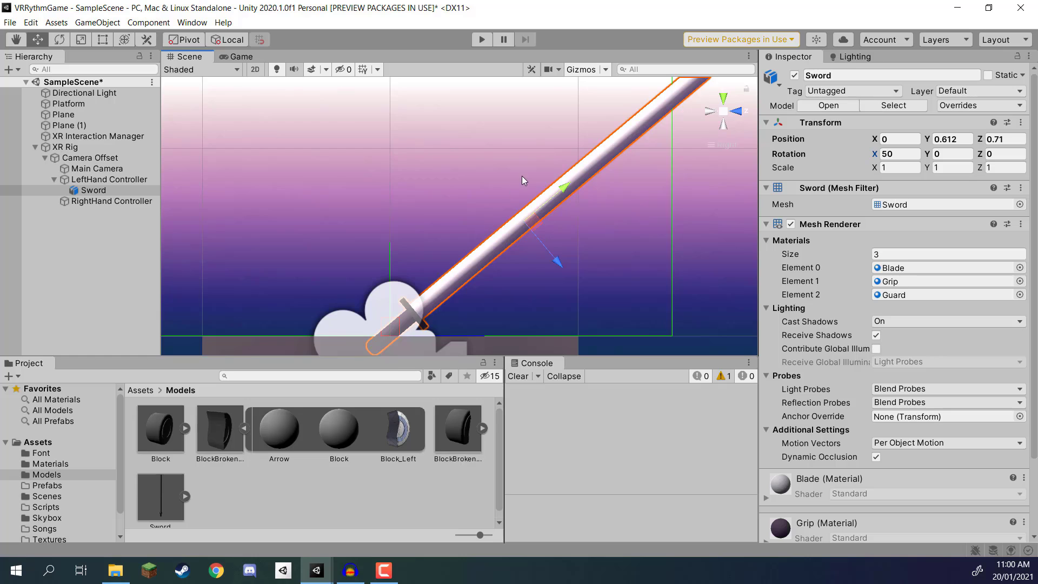
pyautogui.scroll(-5, 521, 176)
pyautogui.moveTo(520, 166); pyautogui.dragTo(486, 208, button='middle')
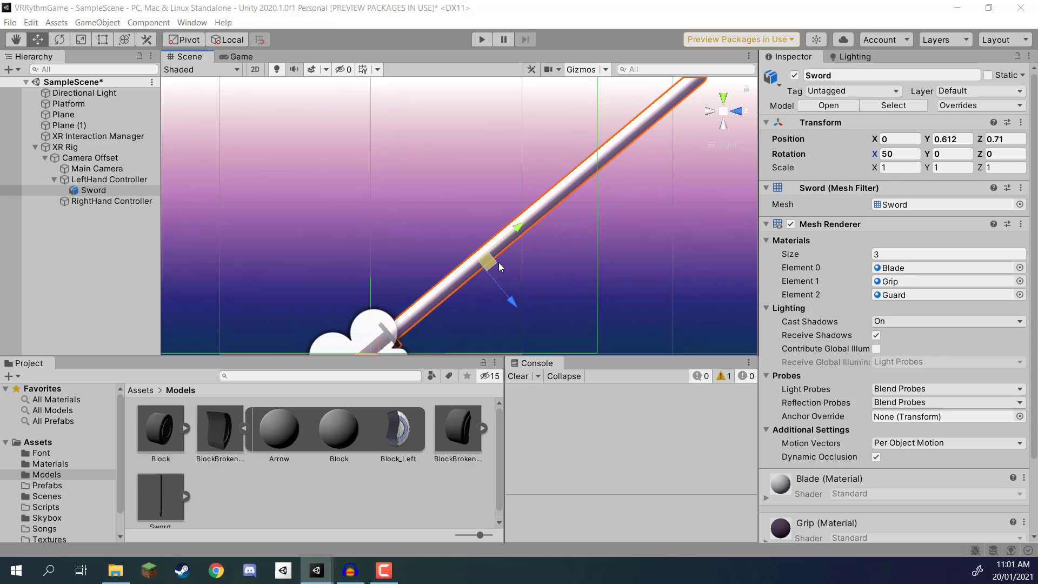
# Step: Show the contents of the project's Materials folder
pyautogui.click(144, 392)
pyautogui.doubleClick(219, 430)
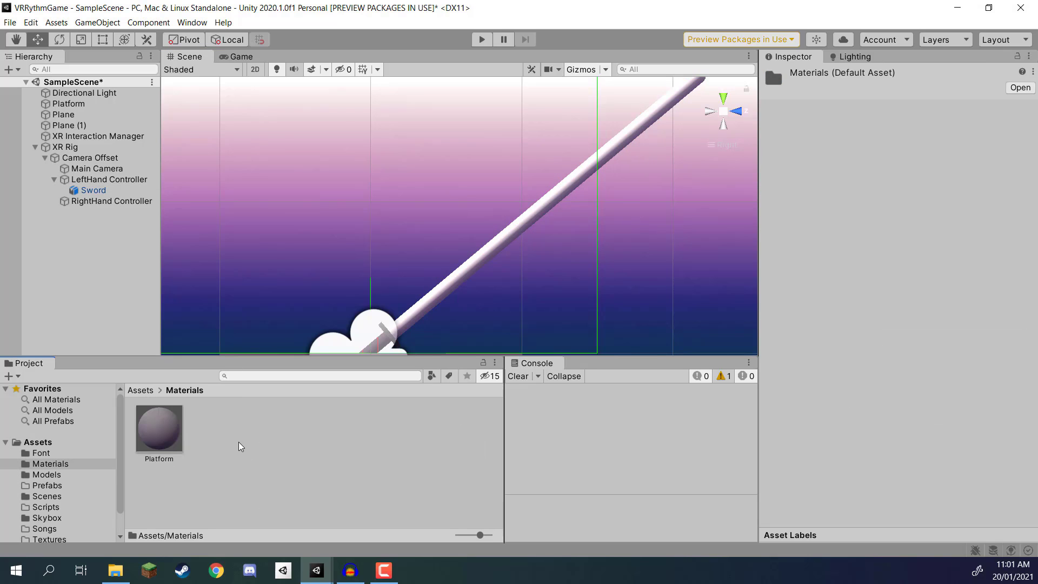
pyautogui.rightClick(238, 442)
pyautogui.moveTo(325, 108)
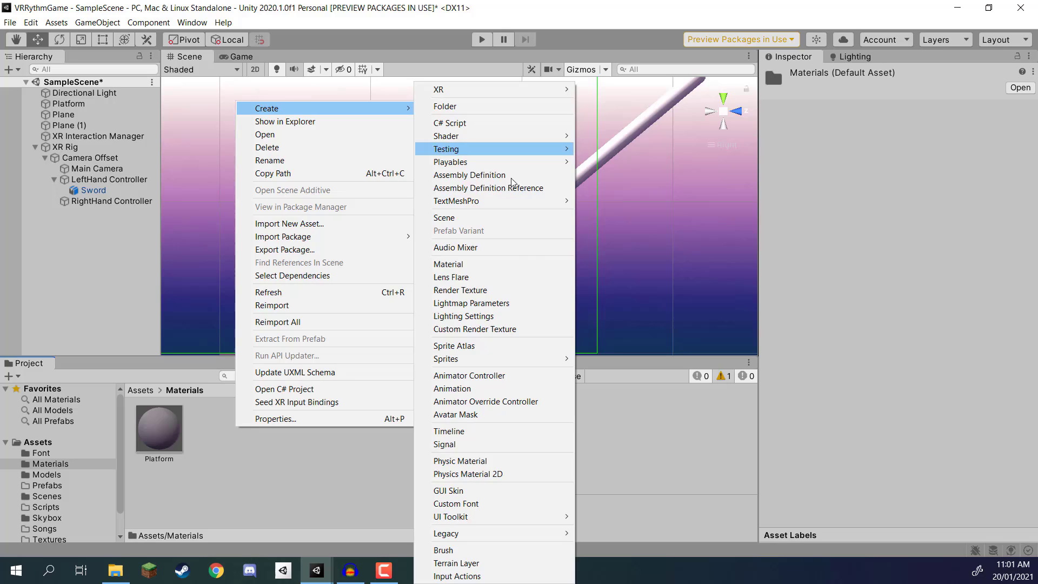
pyautogui.click(514, 276)
pyautogui.press('Escape')
# Step: Create a new material named ColorA in the Materials folder
pyautogui.rightClick(258, 429)
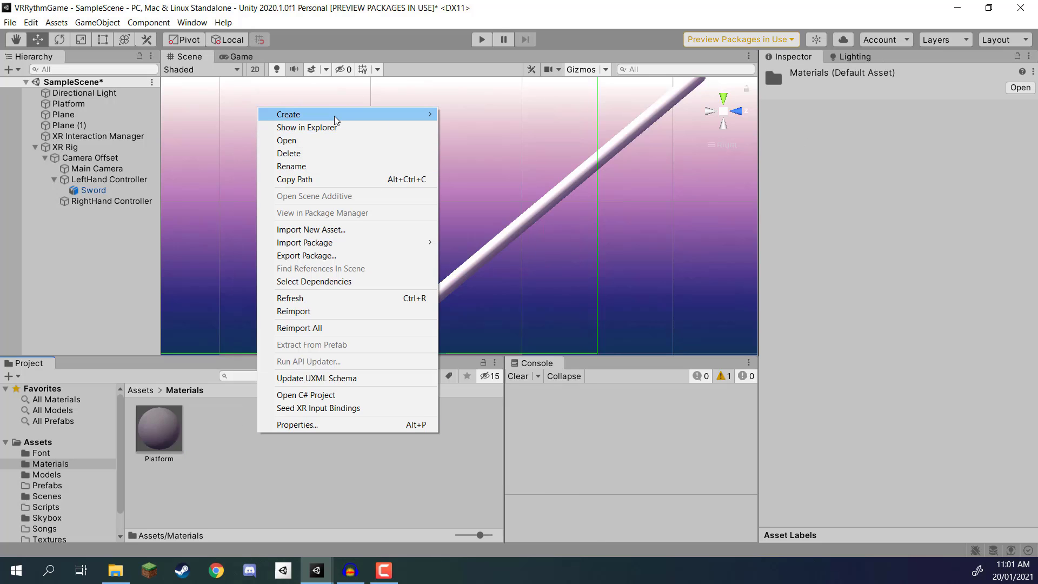
pyautogui.moveTo(335, 117)
pyautogui.click(506, 264)
pyautogui.write('C')
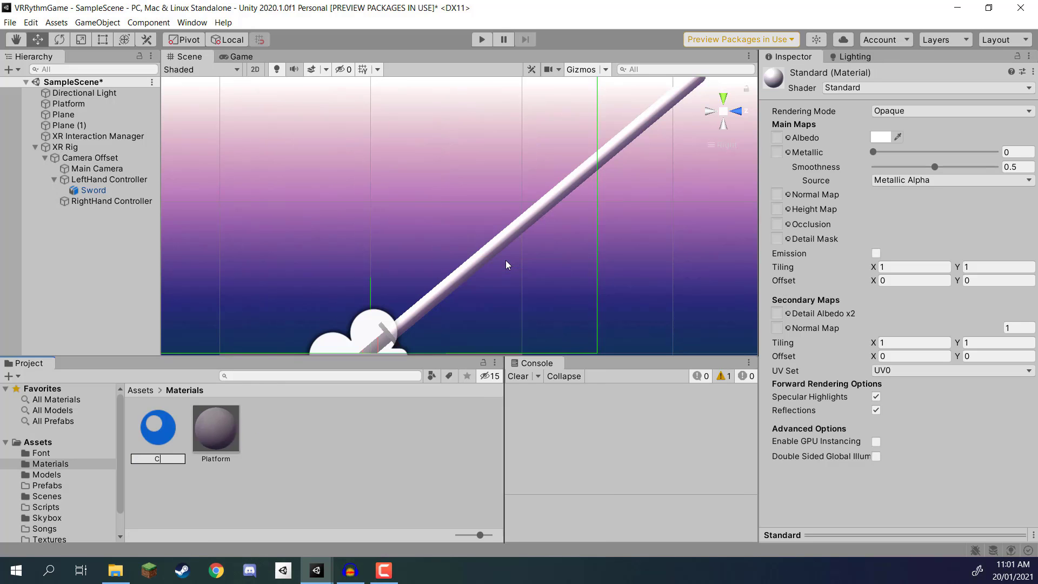
pyautogui.write('olorA')
pyautogui.press('Return')
pyautogui.click(270, 430)
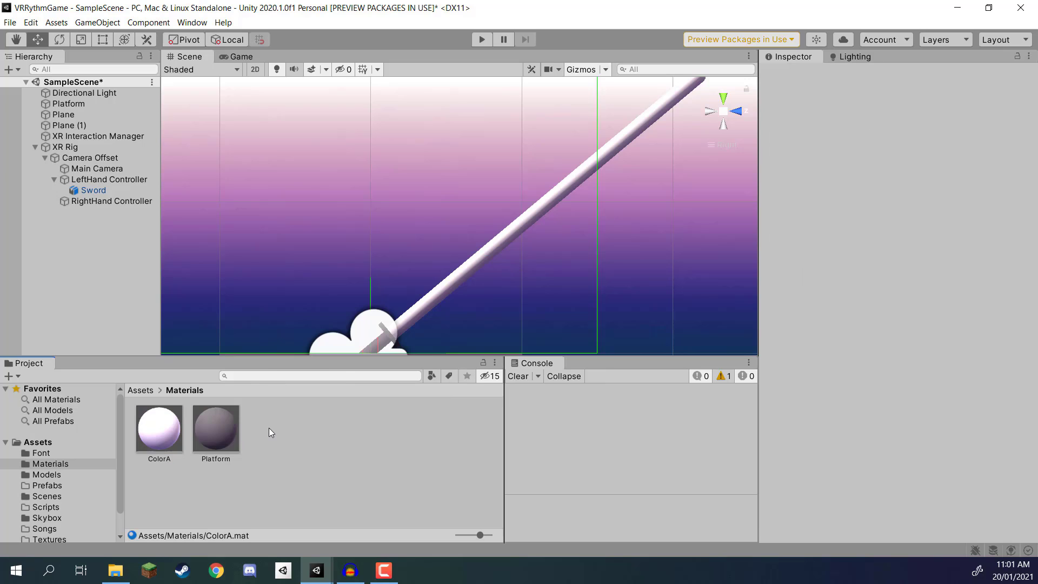
# Step: Create a second material named ColorB in the Materials folder
pyautogui.rightClick(268, 427)
pyautogui.moveTo(331, 95)
pyautogui.click(485, 264)
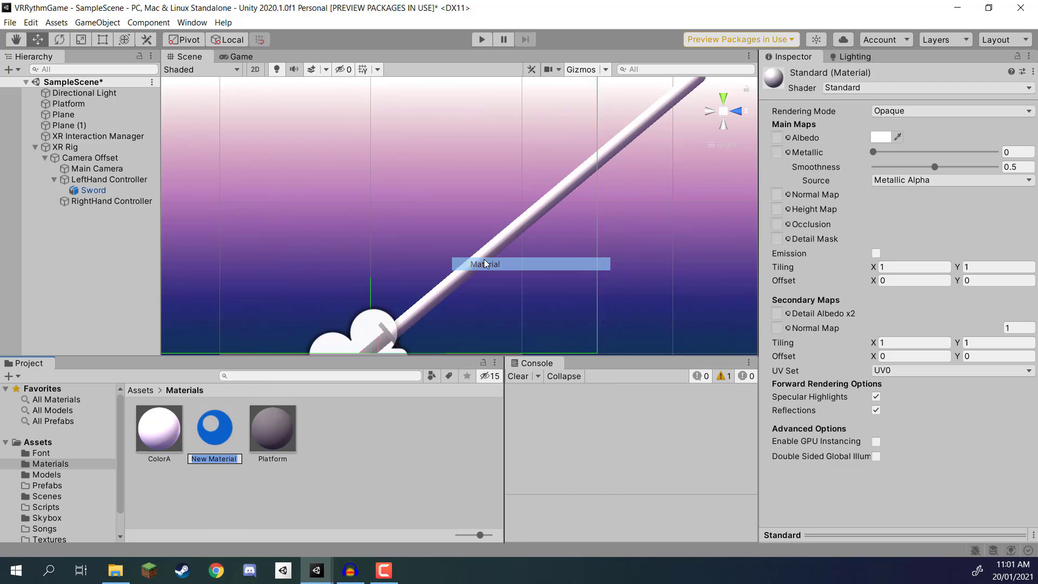
pyautogui.write('ColorB')
pyautogui.press('Return')
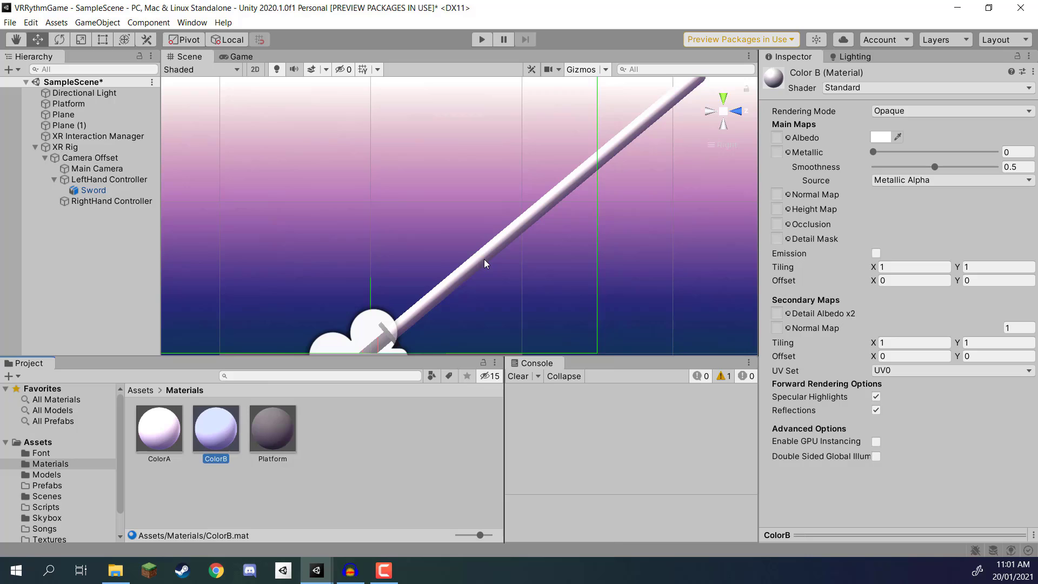
# Step: Set ColorA's smoothness to 0 and its albedo colour to pure green, 00FF00
pyautogui.click(159, 428)
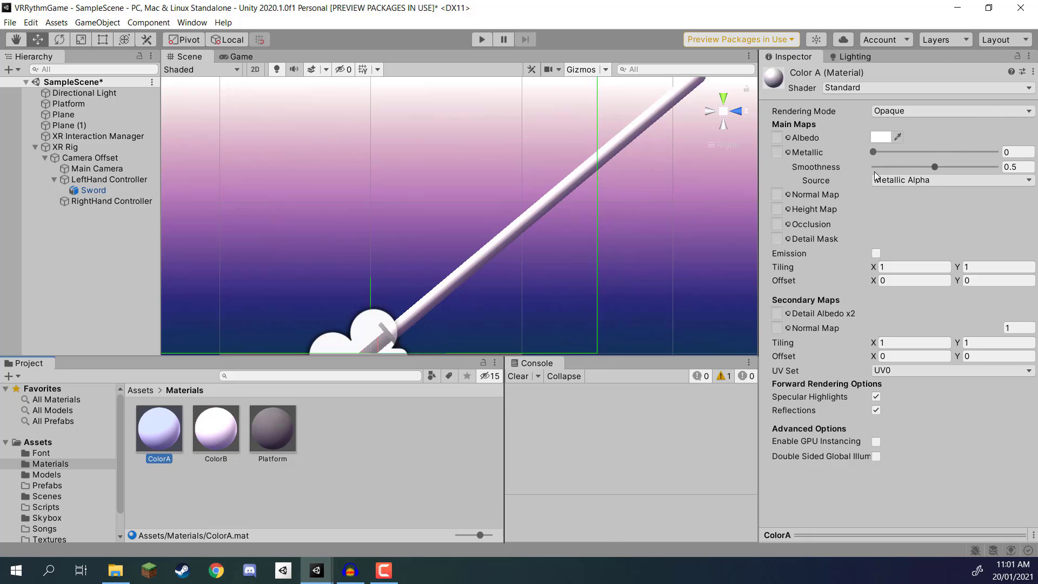
pyautogui.moveTo(919, 168); pyautogui.dragTo(873, 166)
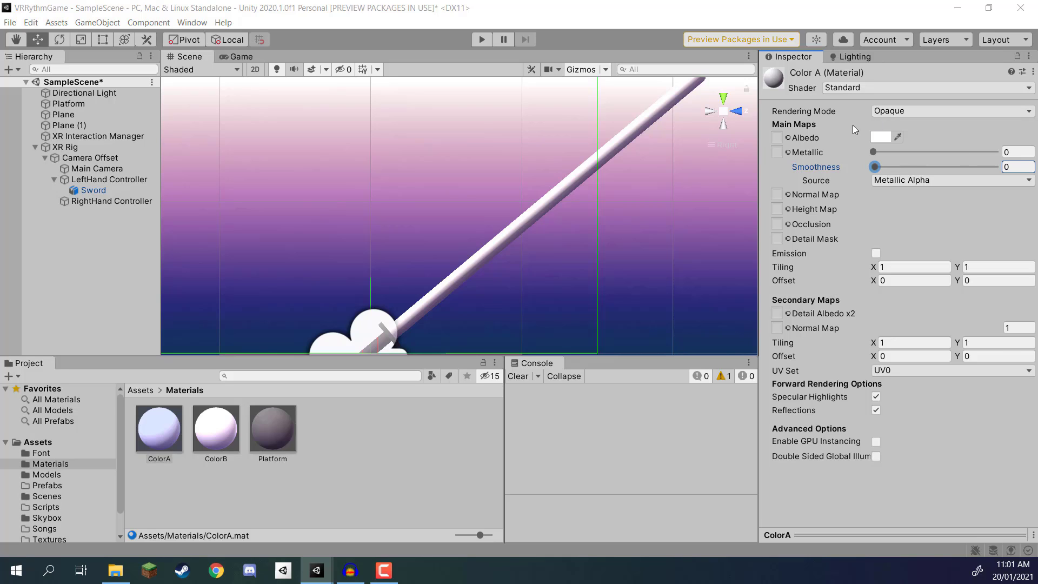
pyautogui.click(879, 138)
pyautogui.moveTo(955, 226); pyautogui.dragTo(989, 205)
pyautogui.click(914, 189)
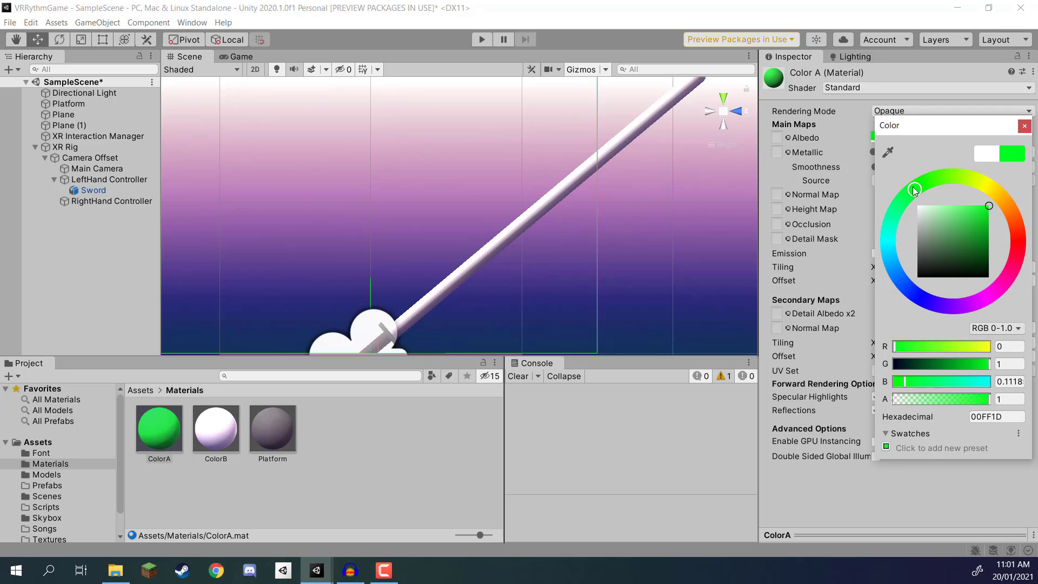
pyautogui.moveTo(897, 380); pyautogui.dragTo(867, 375)
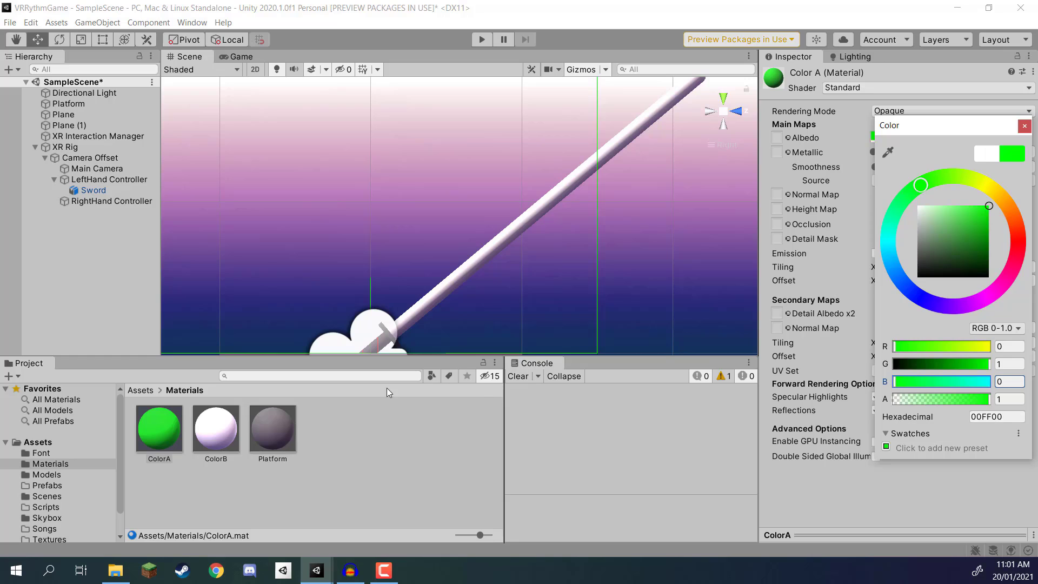
# Step: Reduce ColorB's smoothness and set its albedo colour to pure red, FF0000
pyautogui.click(215, 428)
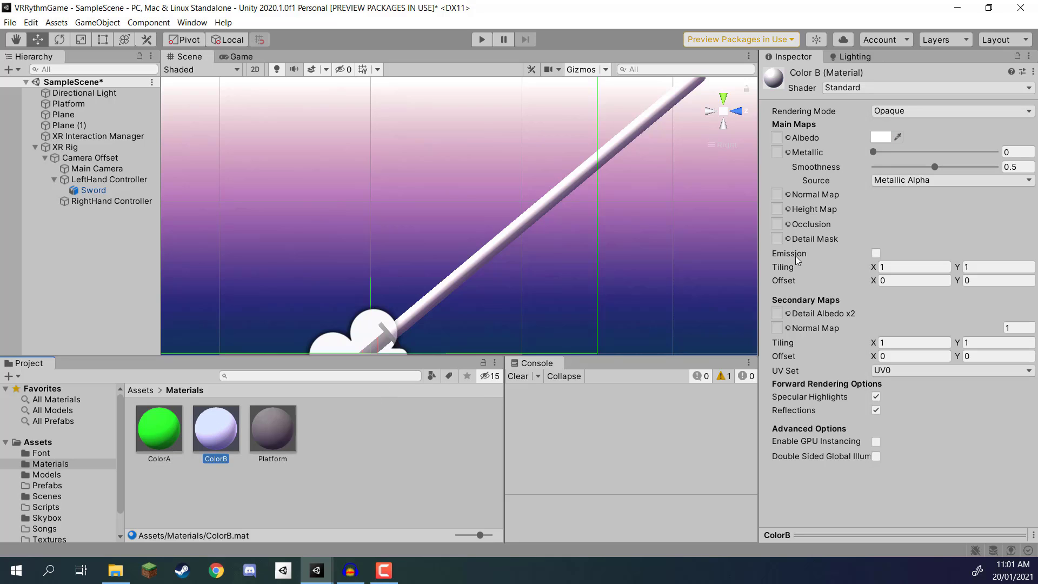
pyautogui.click(916, 163)
pyautogui.click(879, 137)
pyautogui.moveTo(946, 247); pyautogui.dragTo(990, 207)
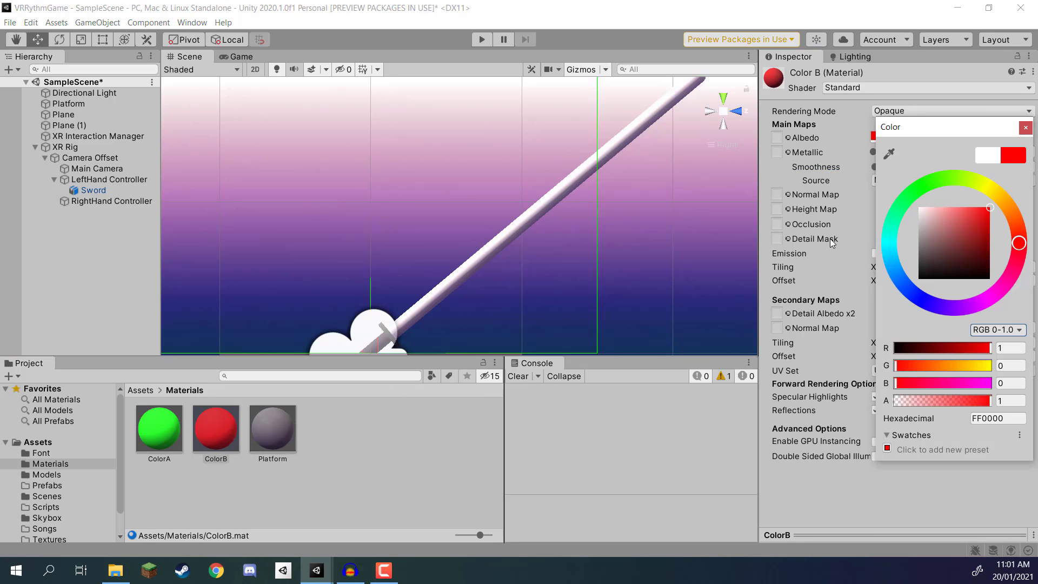
pyautogui.click(314, 462)
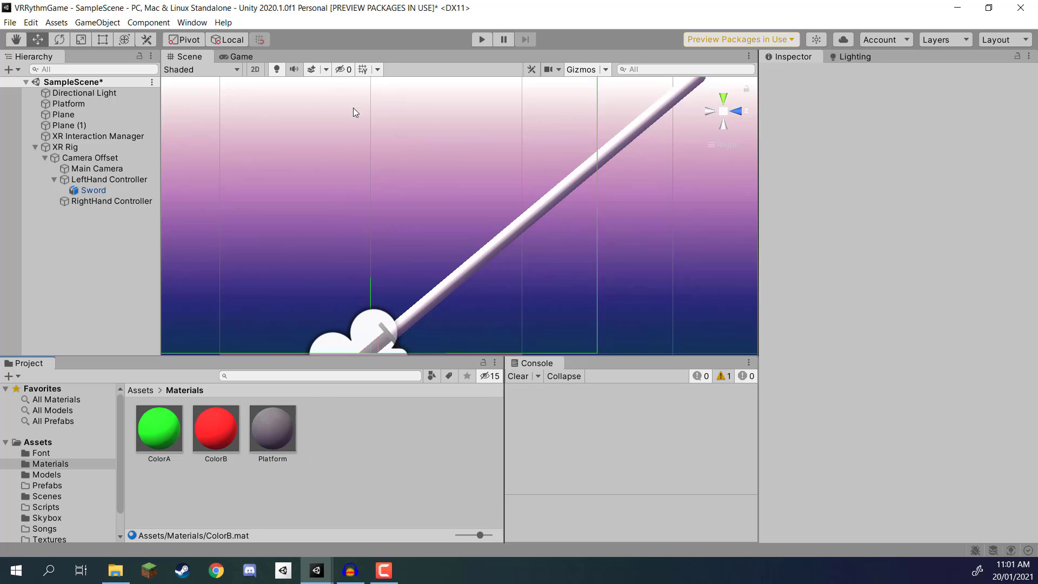
# Step: Apply the ColorA material to the blade of the sword under the LeftHand Controller
pyautogui.keyDown('alt'); pyautogui.moveTo(353, 108); pyautogui.dragTo(698, 226); pyautogui.keyUp('alt')
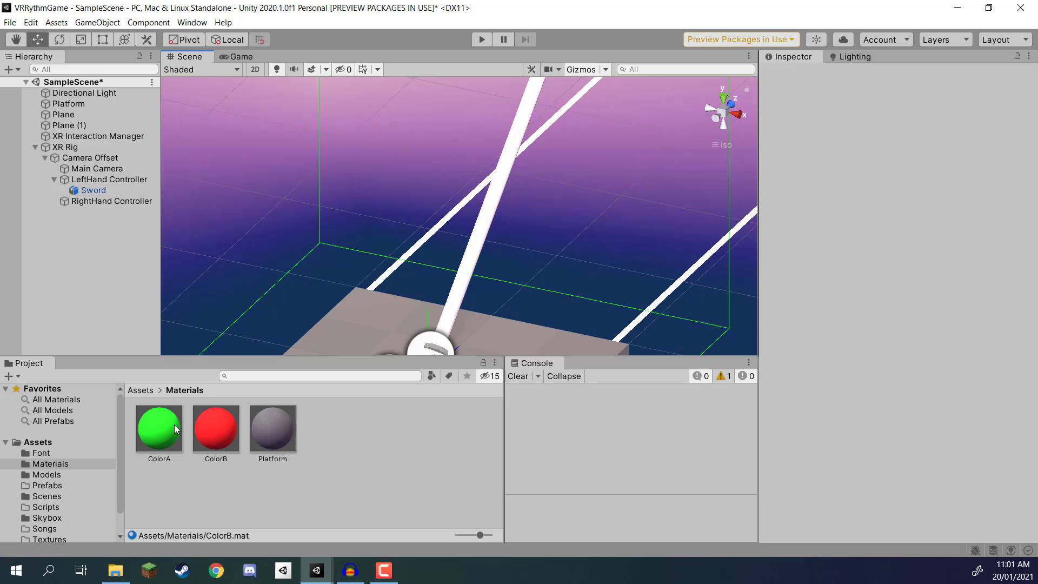
pyautogui.click(88, 190)
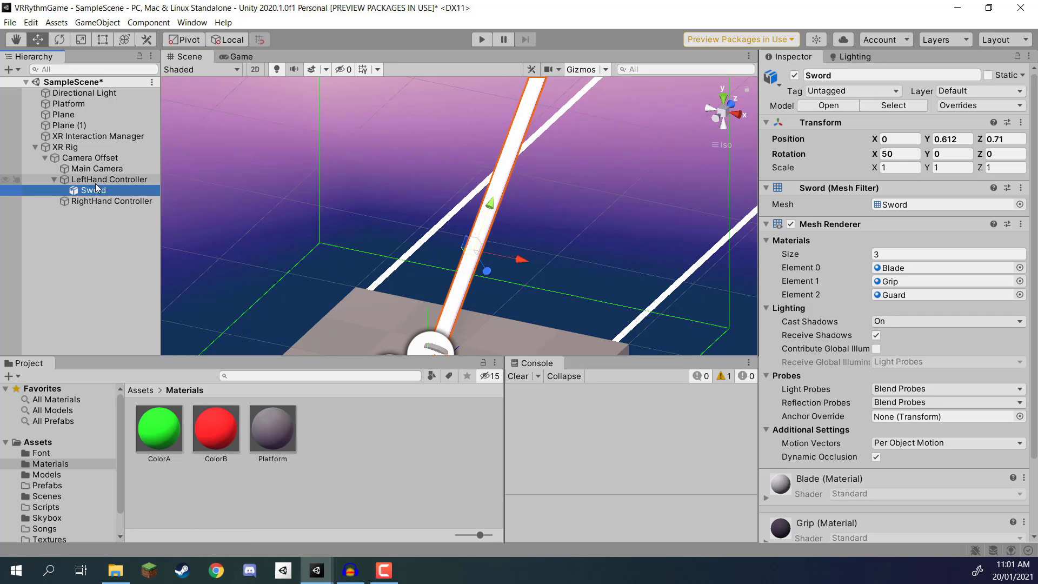
pyautogui.moveTo(157, 427); pyautogui.dragTo(518, 131)
pyautogui.keyDown('alt'); pyautogui.moveTo(456, 201); pyautogui.dragTo(258, 112); pyautogui.keyUp('alt')
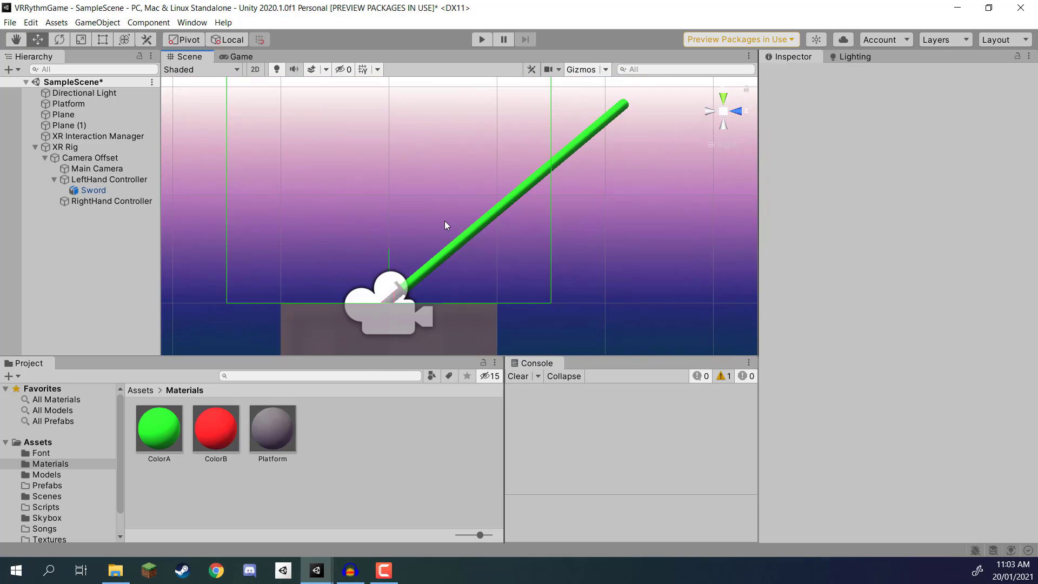
pyautogui.click(575, 152)
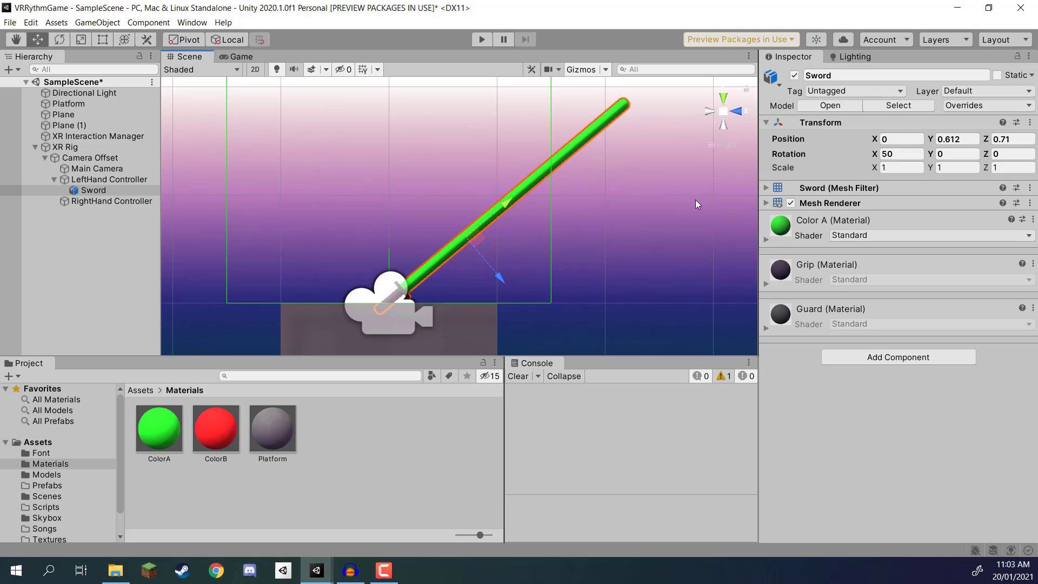
# Step: Set the Sword model's import scale factor to 0.5 in the Models folder and apply it
pyautogui.click(141, 390)
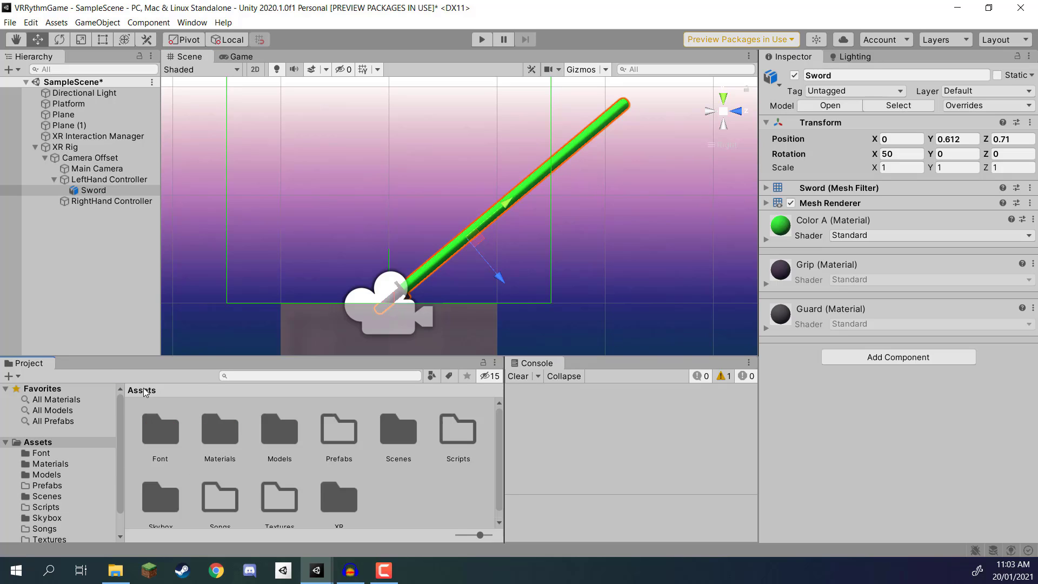
pyautogui.doubleClick(261, 439)
pyautogui.click(151, 501)
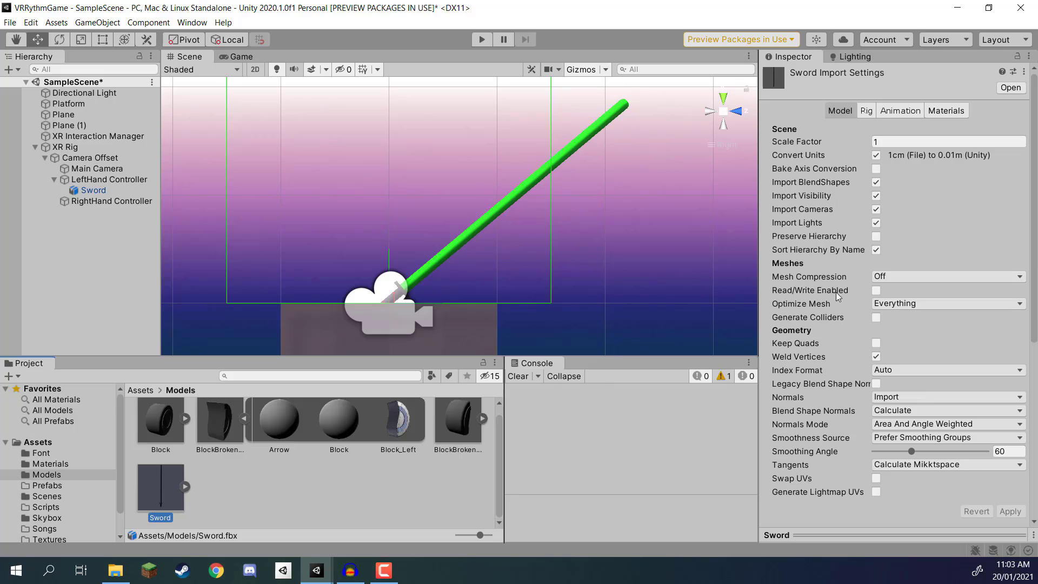
pyautogui.click(884, 142)
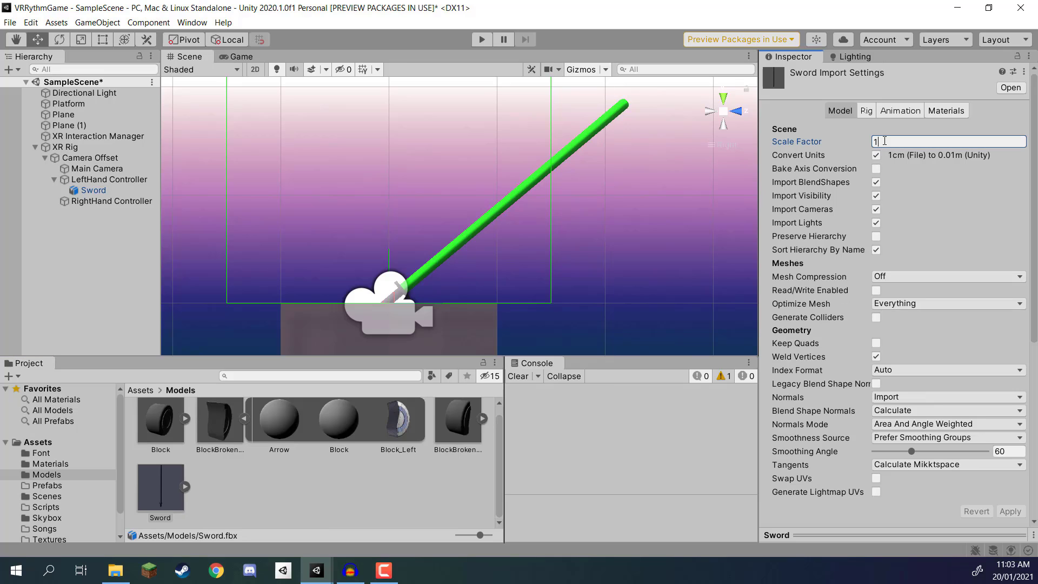
pyautogui.write('0.5')
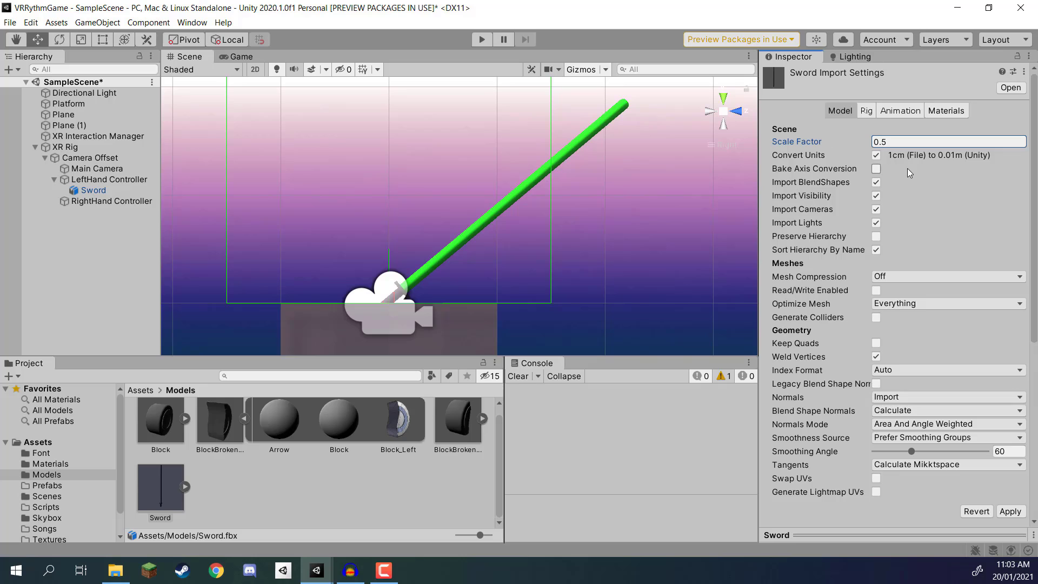
pyautogui.click(1010, 511)
# Step: Move the left-hand sword along its blade to about Y 0.304, Z 0.359 so its grip sits at the controller origin
pyautogui.click(464, 235)
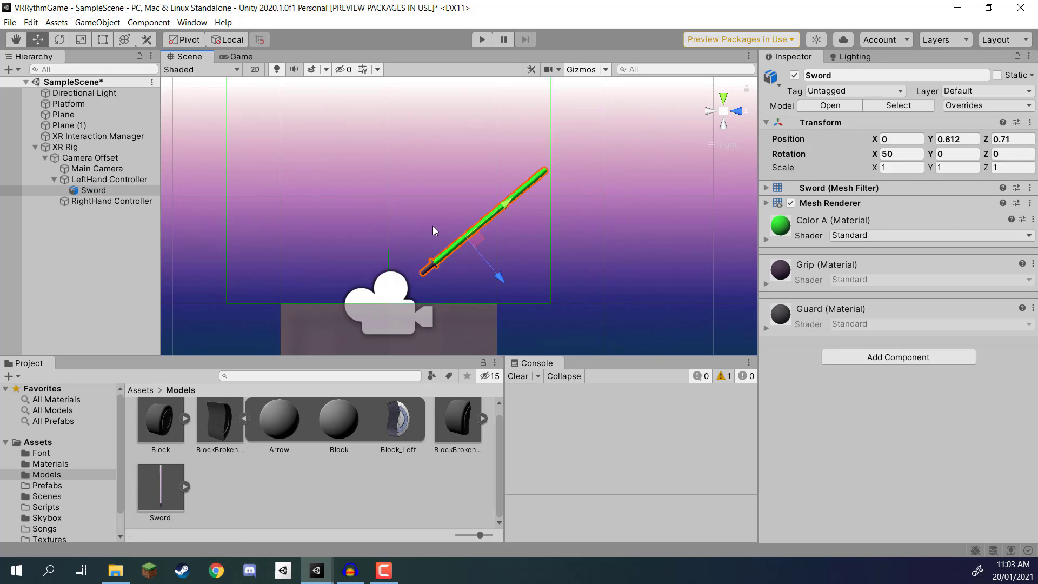
pyautogui.moveTo(432, 226); pyautogui.dragTo(494, 193, button='middle')
pyautogui.scroll(10, 495, 193)
pyautogui.scroll(2, 472, 310)
pyautogui.moveTo(474, 241); pyautogui.dragTo(457, 189, button='middle')
pyautogui.moveTo(620, 115); pyautogui.dragTo(533, 198)
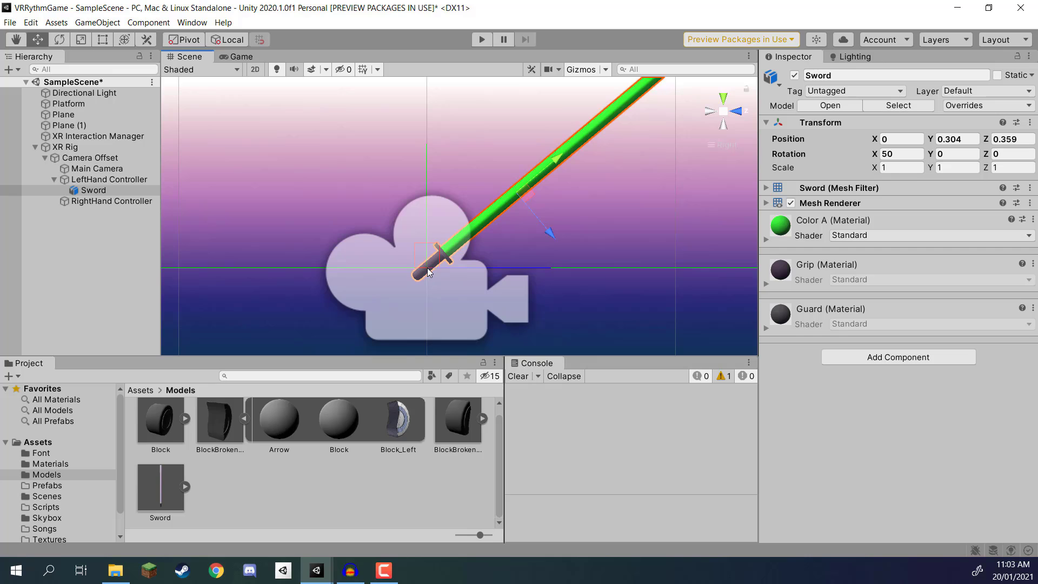
pyautogui.moveTo(455, 155); pyautogui.dragTo(423, 230, button='middle')
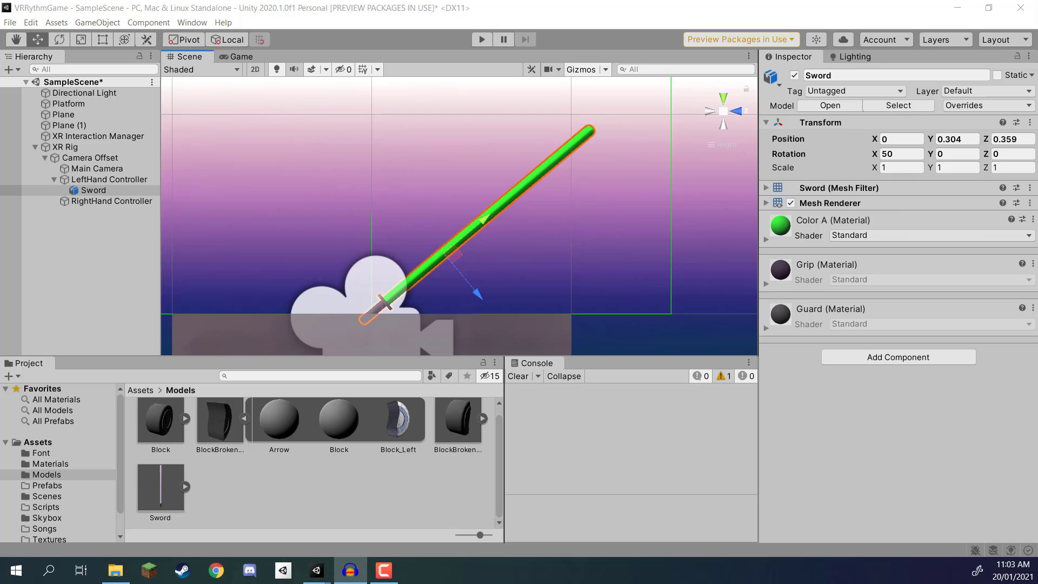
# Step: Add a Box Collider component to the left-hand sword
pyautogui.hotkey('alt', 'Tab')
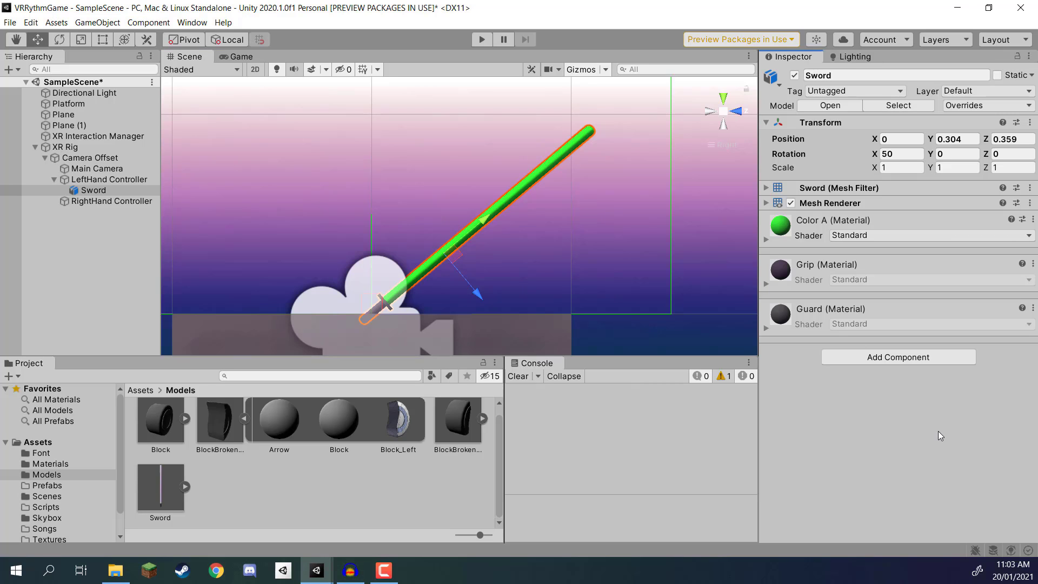
pyautogui.click(870, 356)
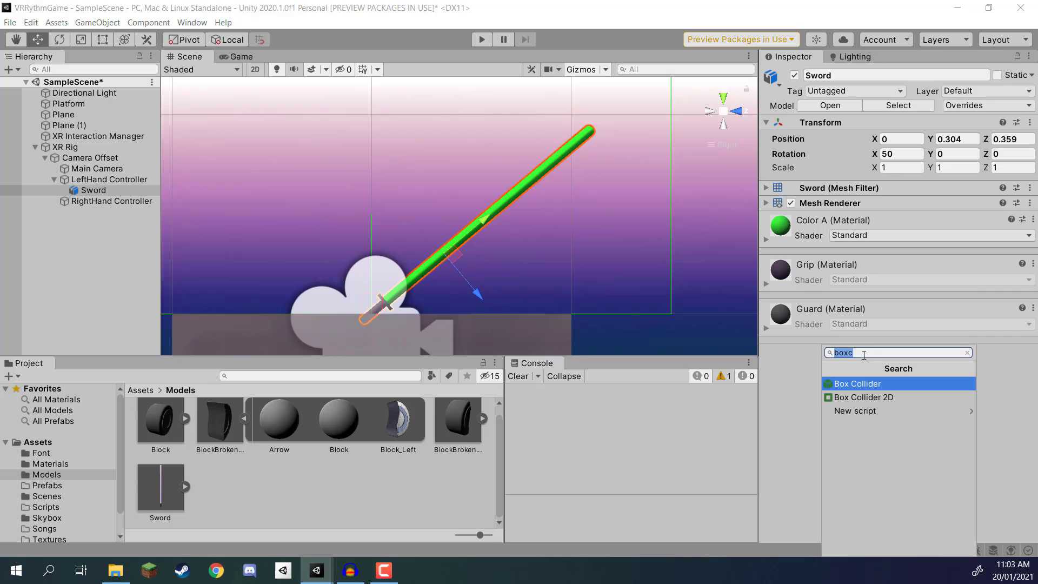
pyautogui.click(858, 384)
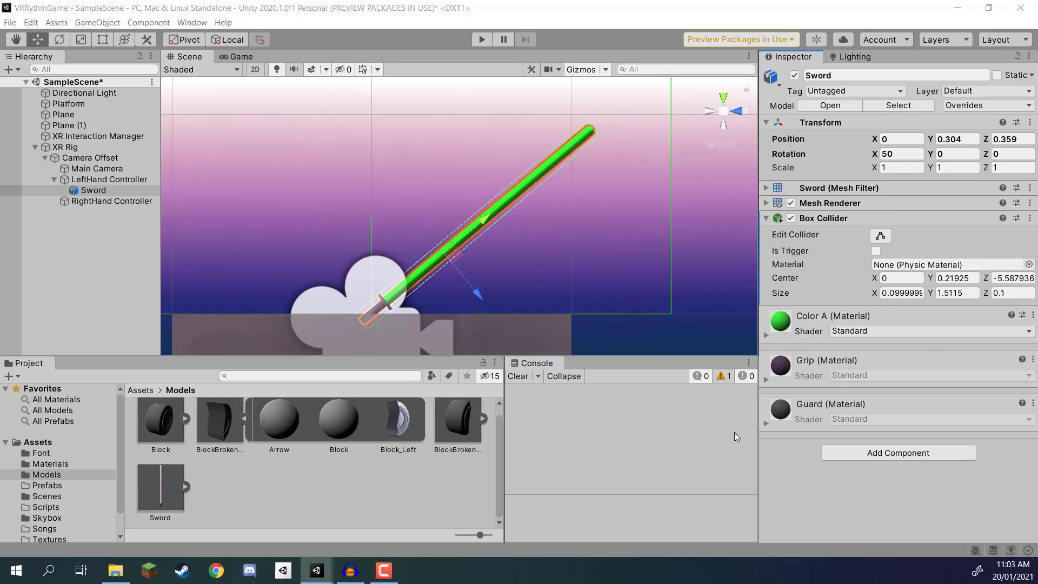
# Step: Set the sword's Box Collider size to X 0.06, Y 1.4 and Z 0.06
pyautogui.click(907, 293)
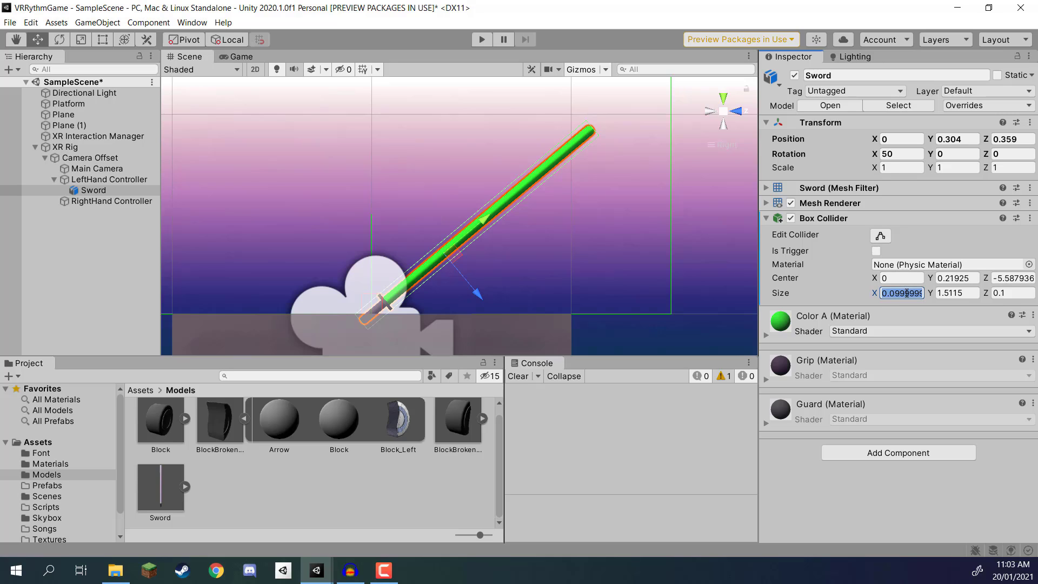
pyautogui.write('0.06')
pyautogui.press('Tab')
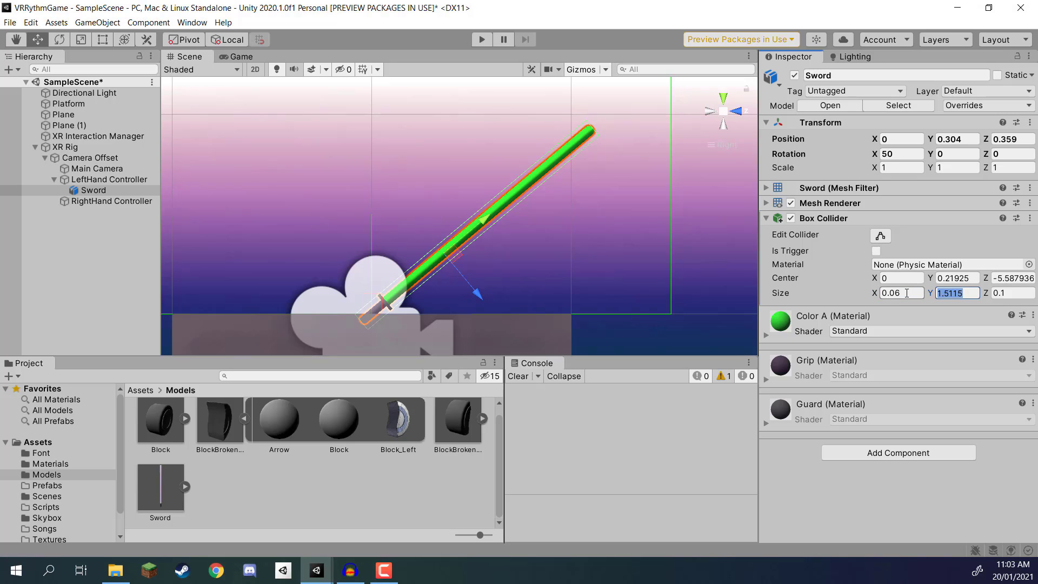
pyautogui.write('1.4')
pyautogui.press('Tab')
pyautogui.write('.05')
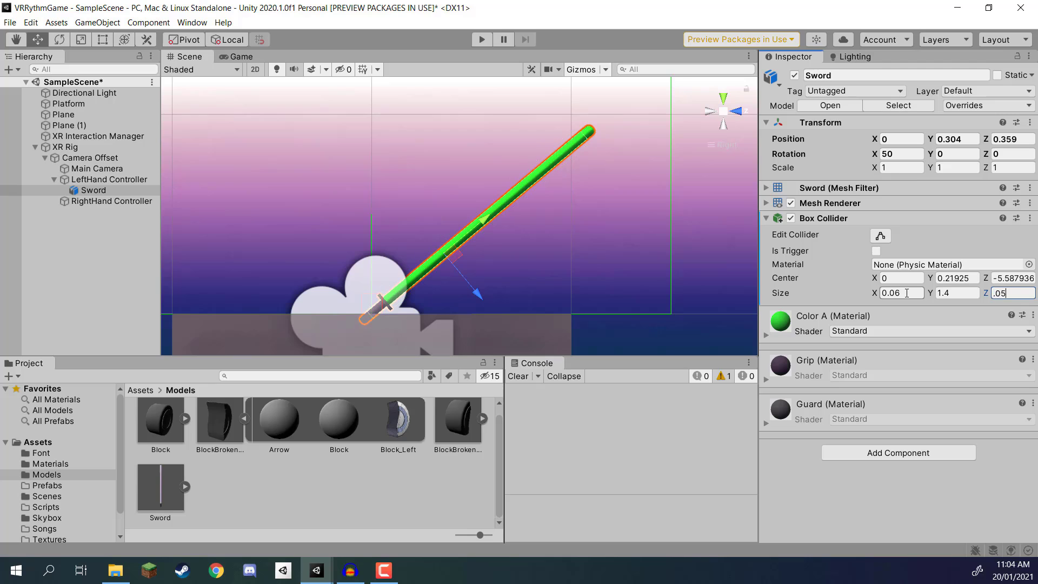
pyautogui.press('BackSpace')
pyautogui.write('6')
pyautogui.press('Return')
pyautogui.scroll(10, 542, 225)
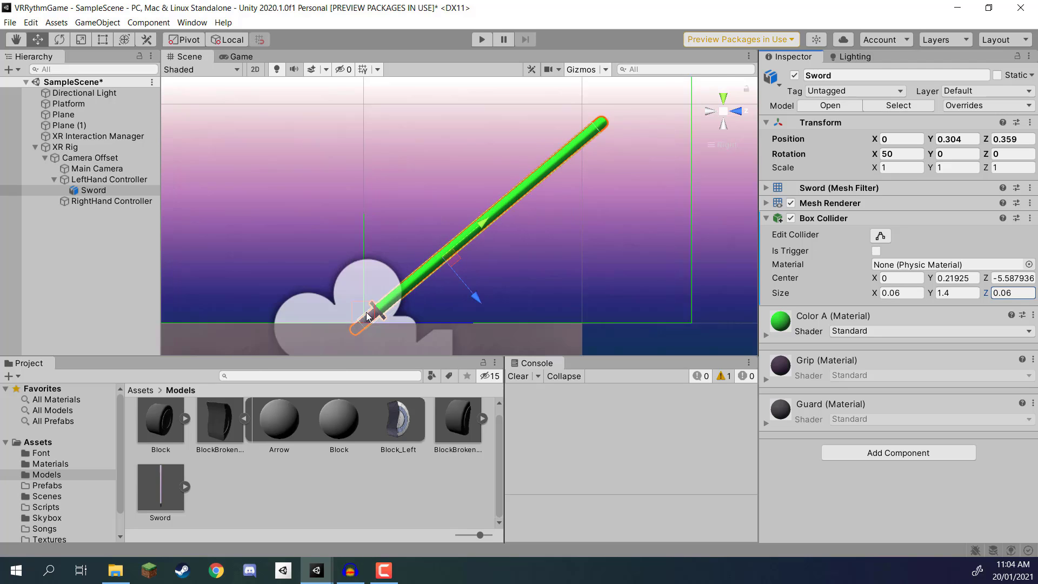
# Step: Set the Box Collider's centre to Y 0.3 and Z 0 so it lines up with the blade
pyautogui.moveTo(541, 223); pyautogui.dragTo(518, 245, button='middle')
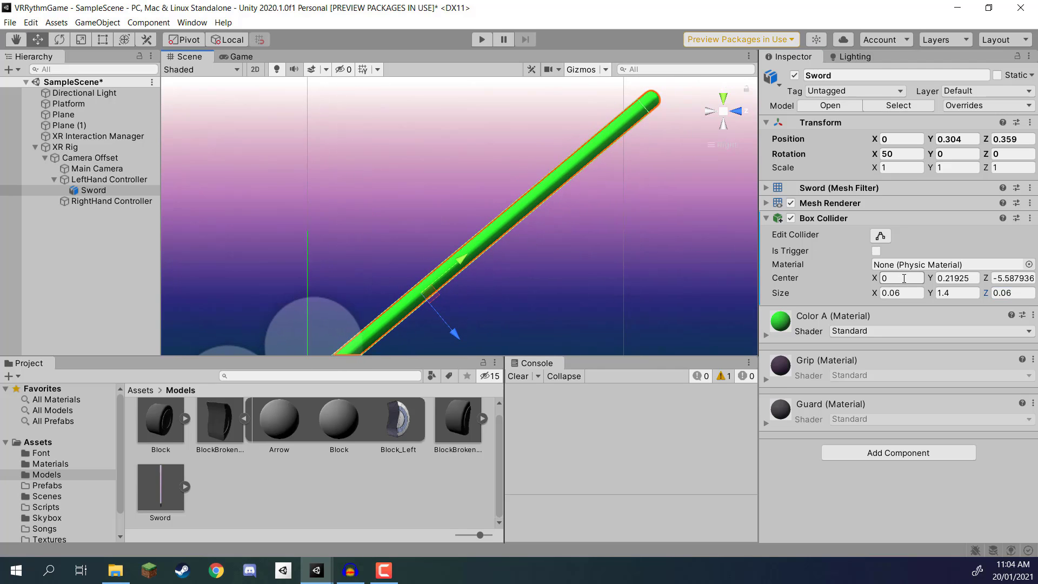
pyautogui.click(1012, 279)
pyautogui.write('0')
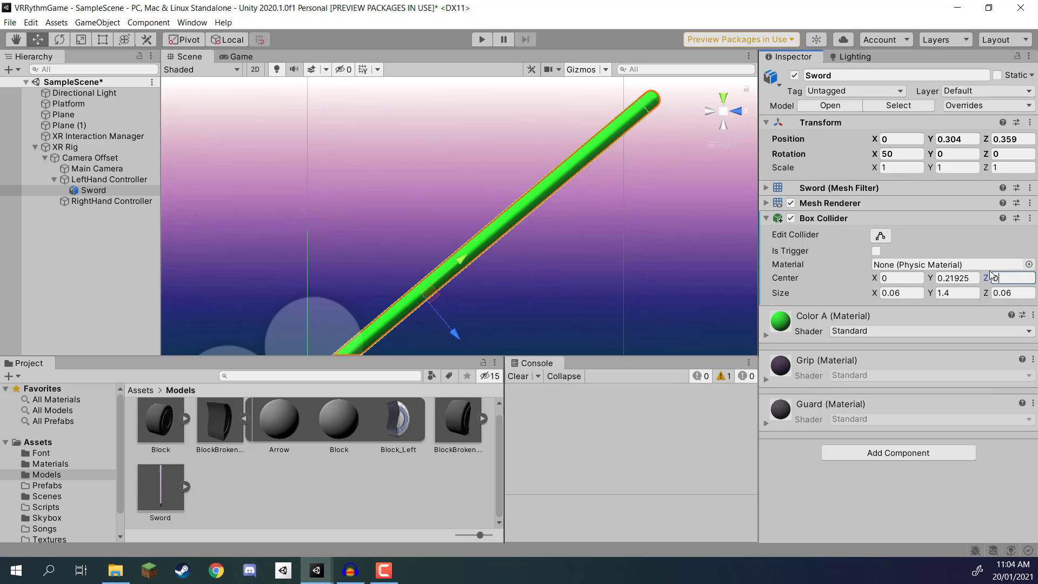
pyautogui.click(957, 276)
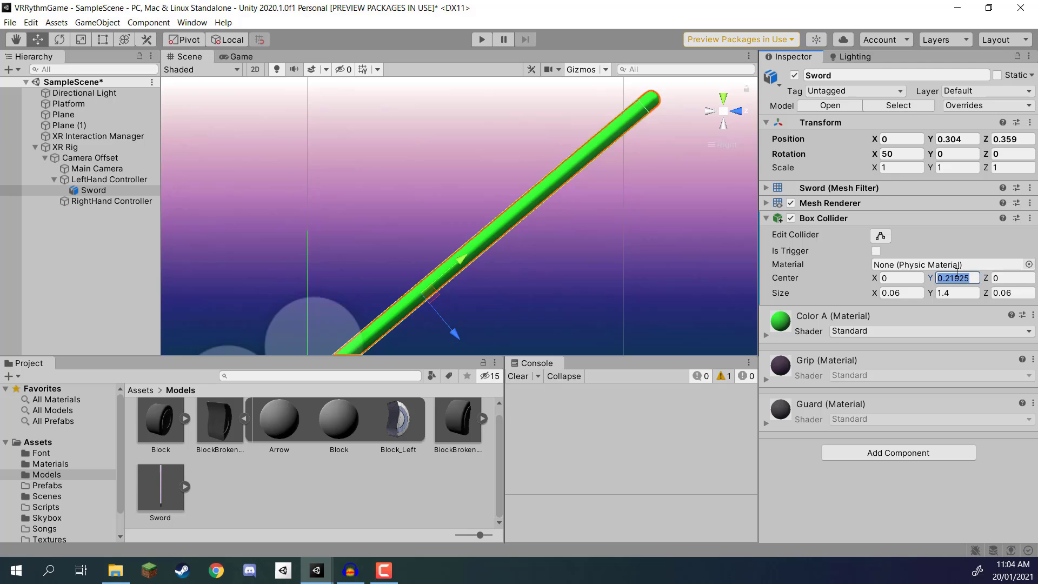
pyautogui.write('0.3')
pyautogui.moveTo(492, 195); pyautogui.dragTo(476, 217, button='middle')
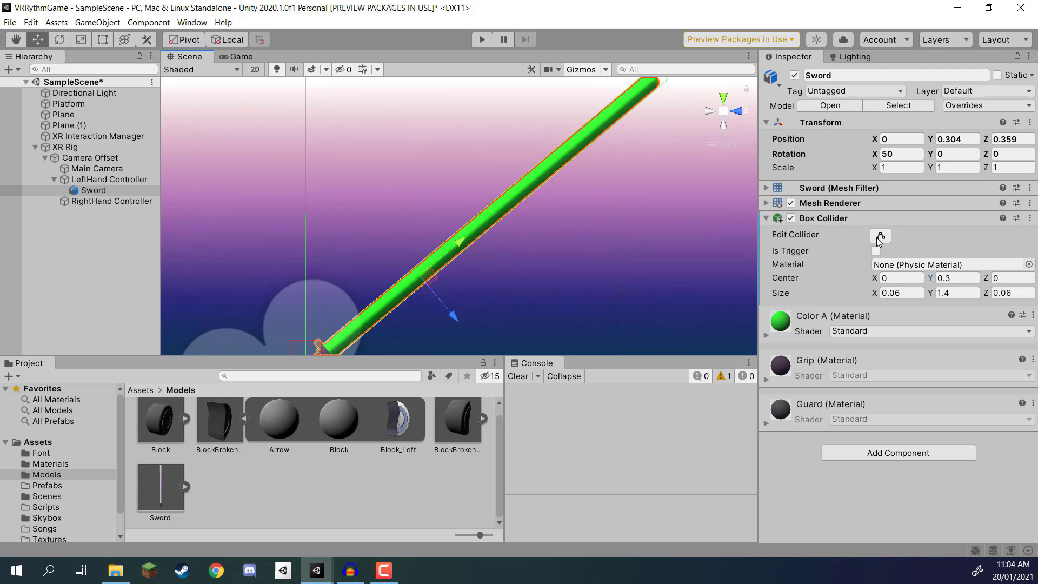
pyautogui.click(877, 237)
pyautogui.click(877, 237)
pyautogui.scroll(-5, 454, 252)
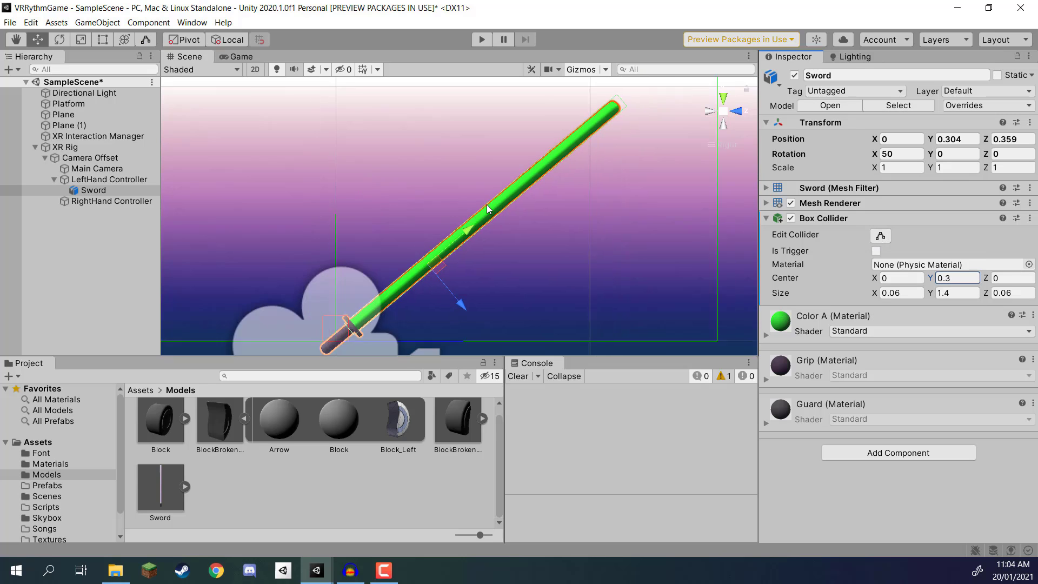
pyautogui.scroll(-2, 488, 209)
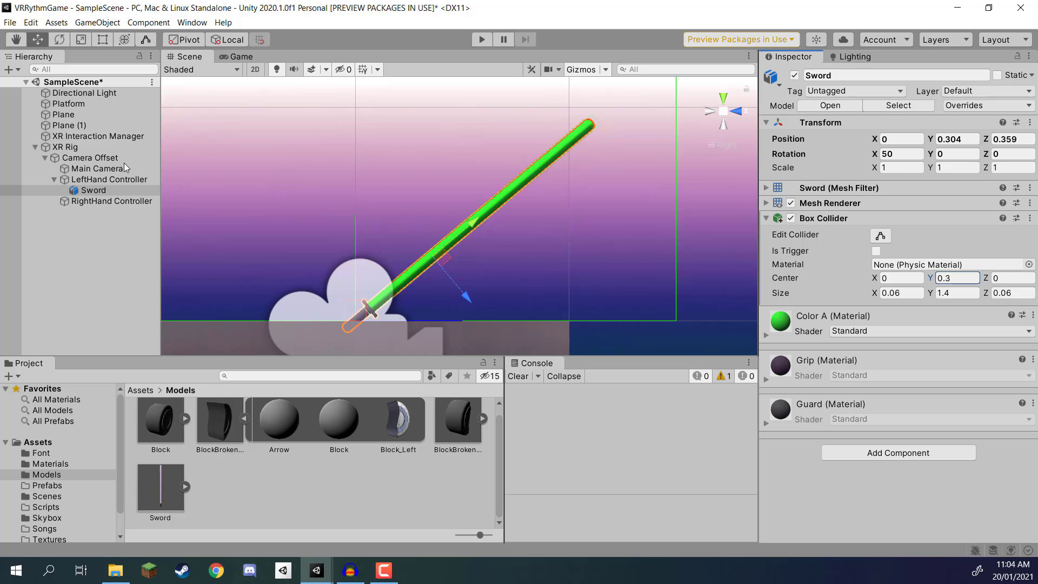
# Step: Copy the left-hand sword and place the copy as a child of the RightHand Controller
pyautogui.click(96, 194)
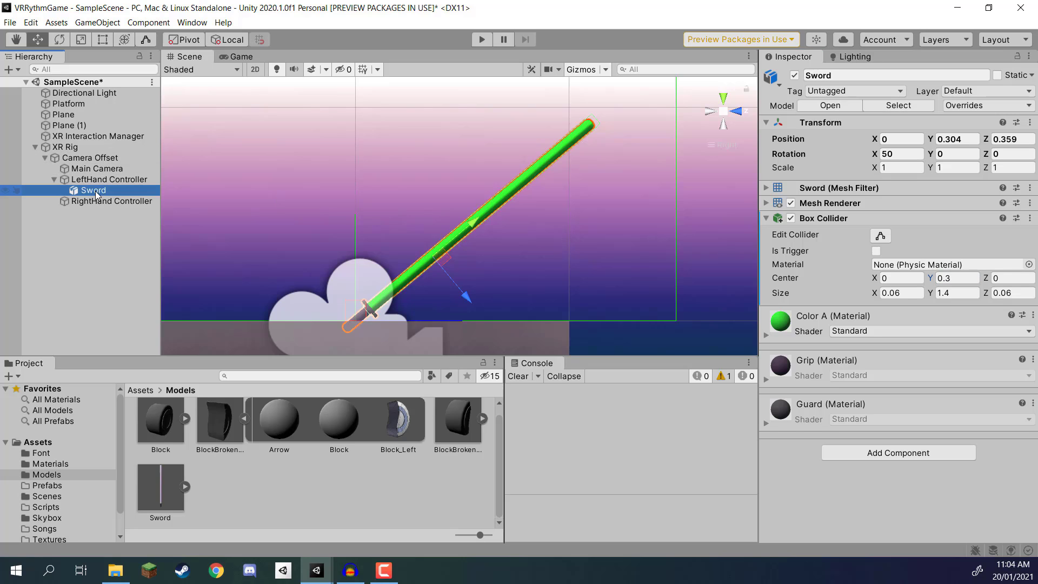
pyautogui.click(94, 201)
pyautogui.hotkey('ctrl', 'v')
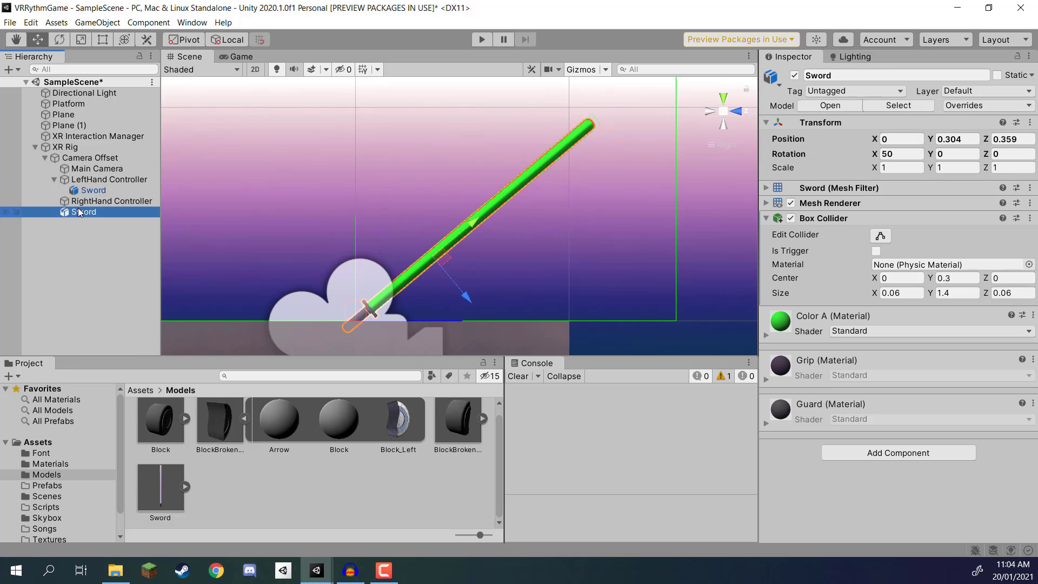
pyautogui.moveTo(89, 210); pyautogui.dragTo(93, 202)
# Step: Assign the ColorB material to Element 0 of the right-hand sword's Mesh Renderer
pyautogui.click(823, 203)
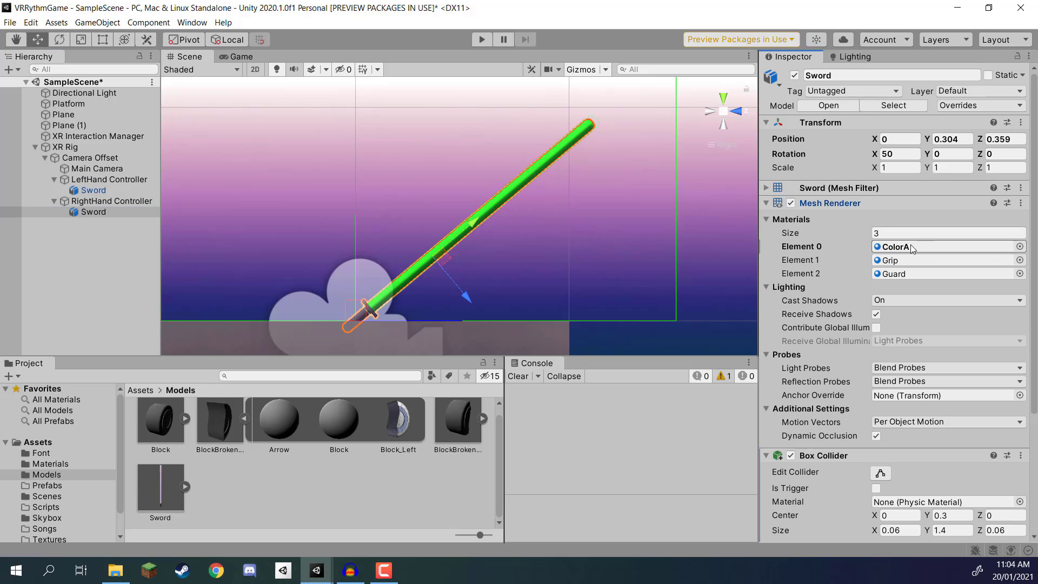
pyautogui.click(902, 248)
pyautogui.moveTo(218, 436); pyautogui.dragTo(895, 250)
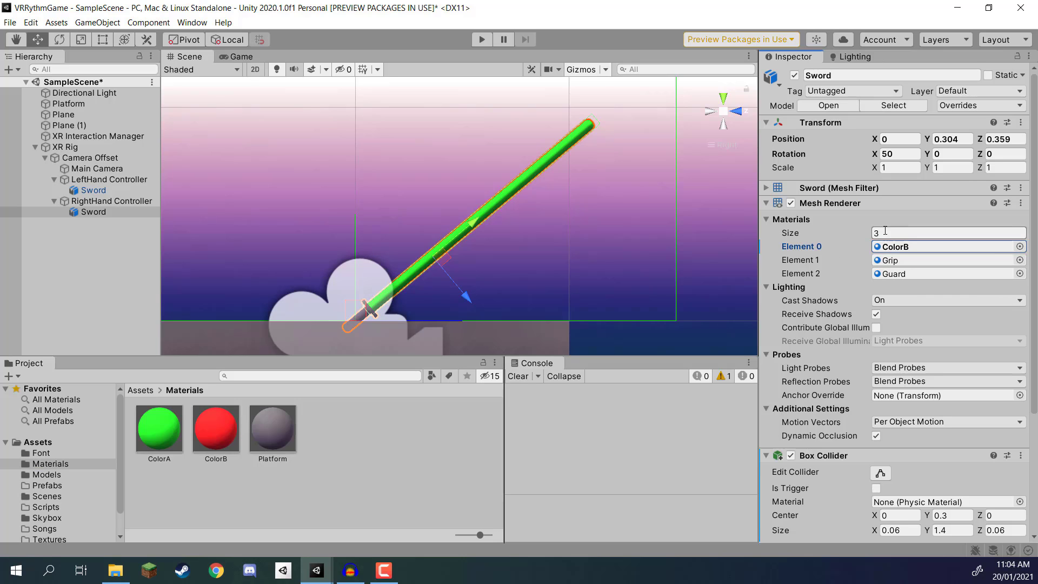
# Step: Try shifting the right-hand sword sideways to X -0.256, undo that move and save the scene
pyautogui.keyDown('alt'); pyautogui.moveTo(628, 137); pyautogui.dragTo(468, 276); pyautogui.keyUp('alt')
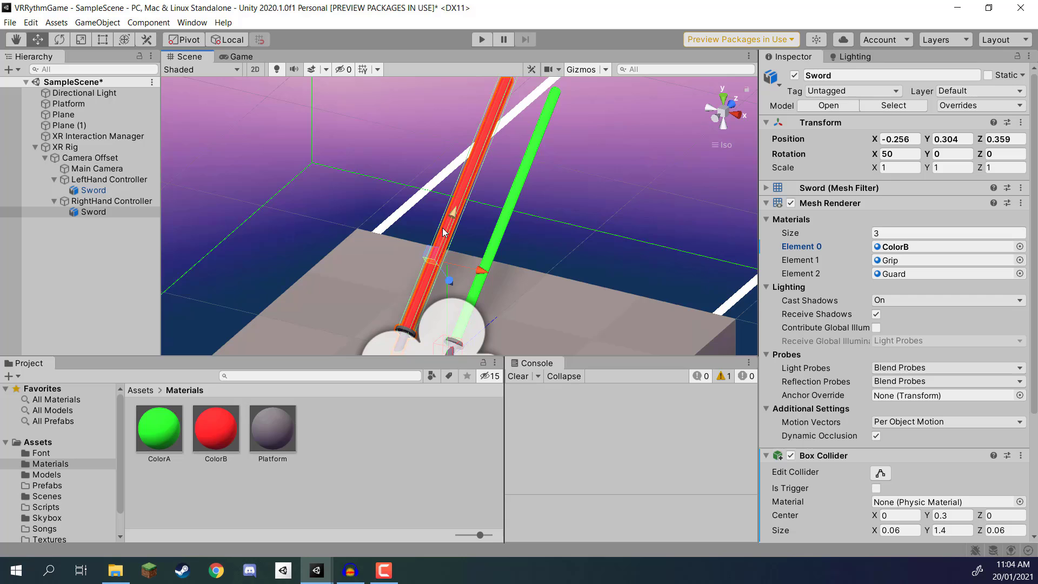
pyautogui.hotkey('ctrl', 'z')
pyautogui.hotkey('ctrl', 's')
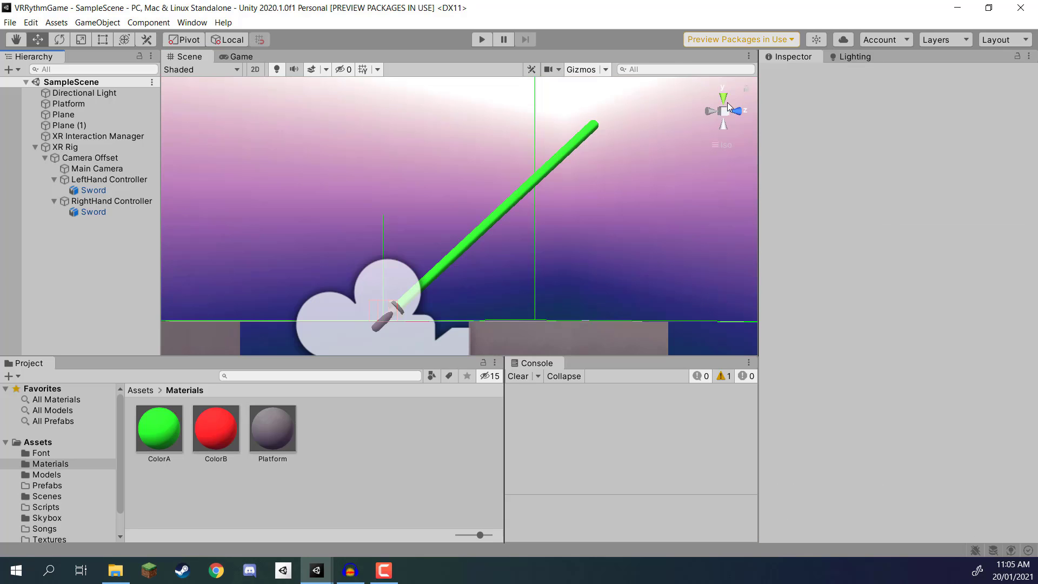
pyautogui.click(725, 112)
pyautogui.keyDown('alt'); pyautogui.moveTo(646, 158); pyautogui.dragTo(565, 280); pyautogui.keyUp('alt')
pyautogui.scroll(-5, 566, 281)
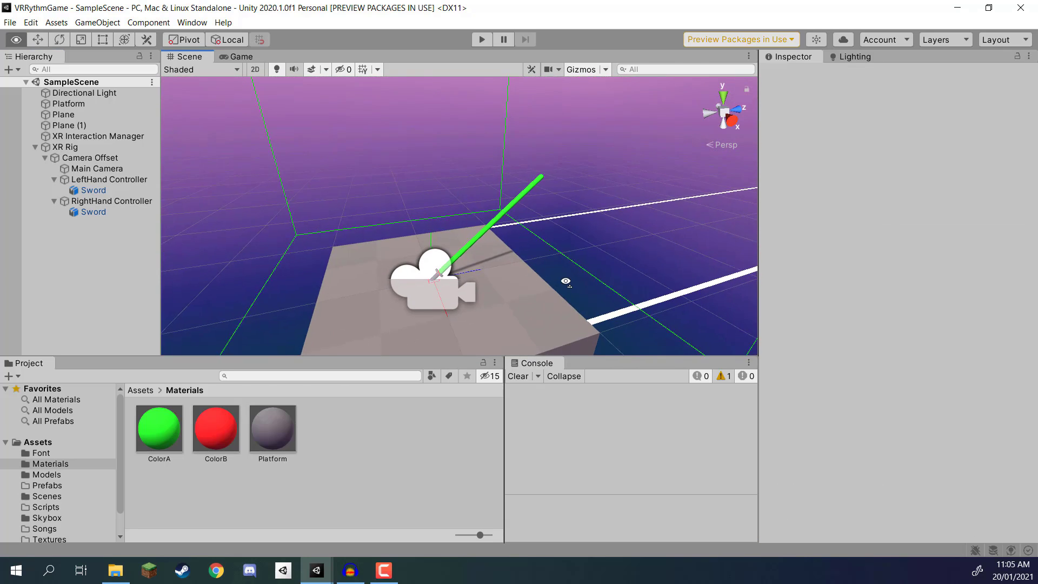
pyautogui.click(66, 147)
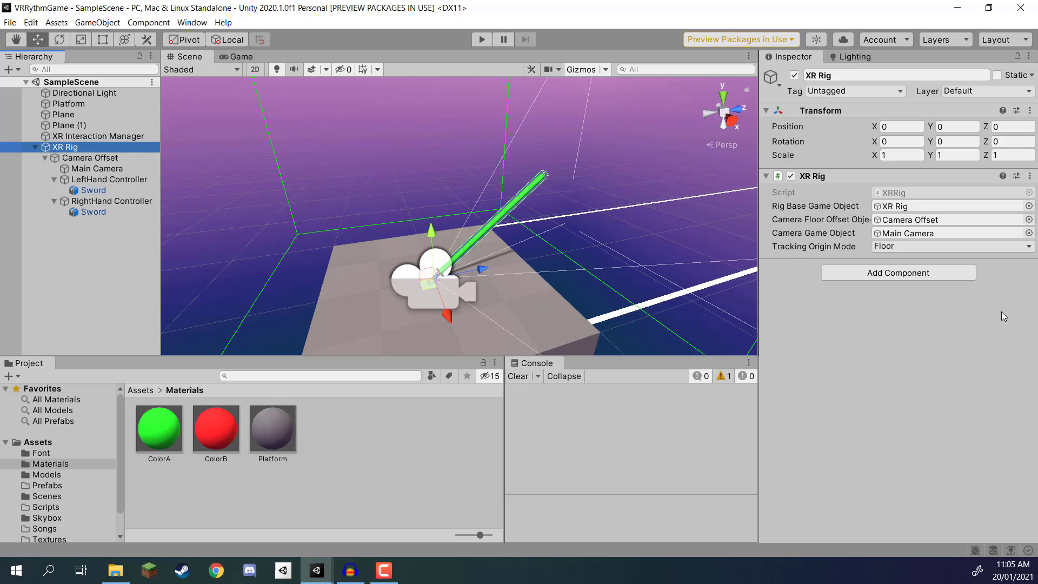
pyautogui.click(957, 311)
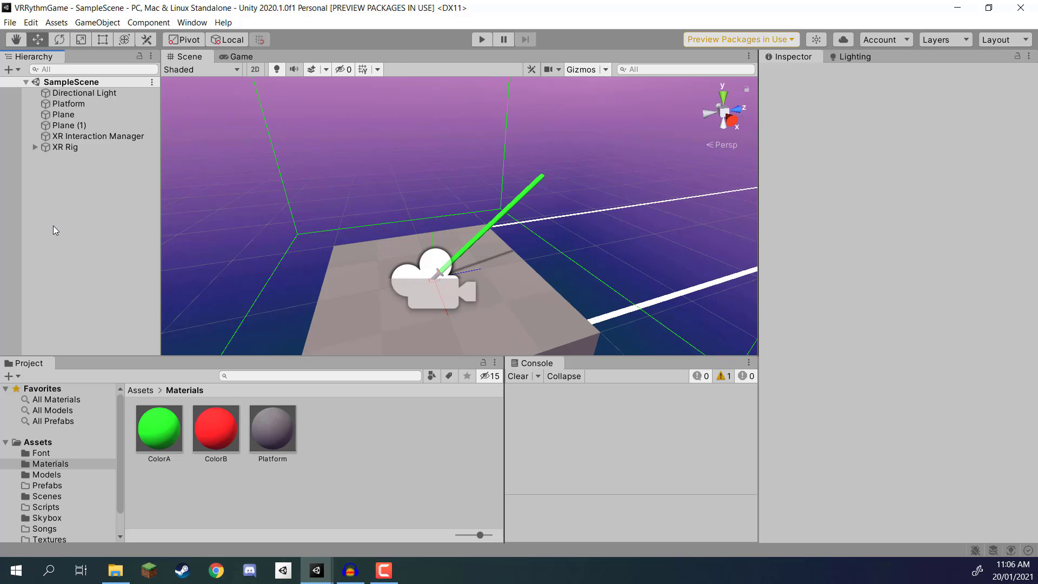
# Step: Starting from the left-hand sword's tag setting, add a new custom tag named Block
pyautogui.click(35, 147)
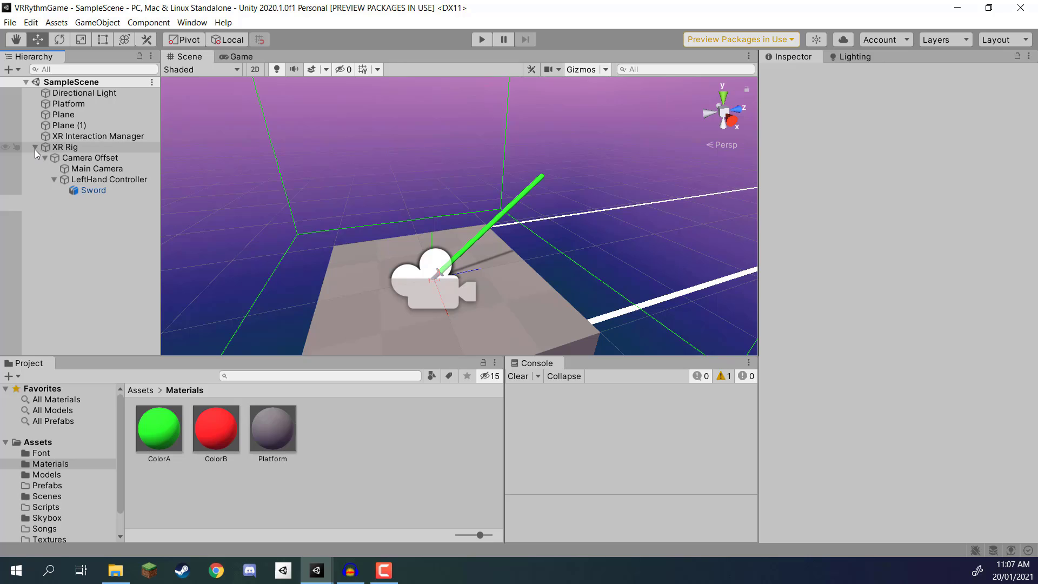
pyautogui.click(85, 192)
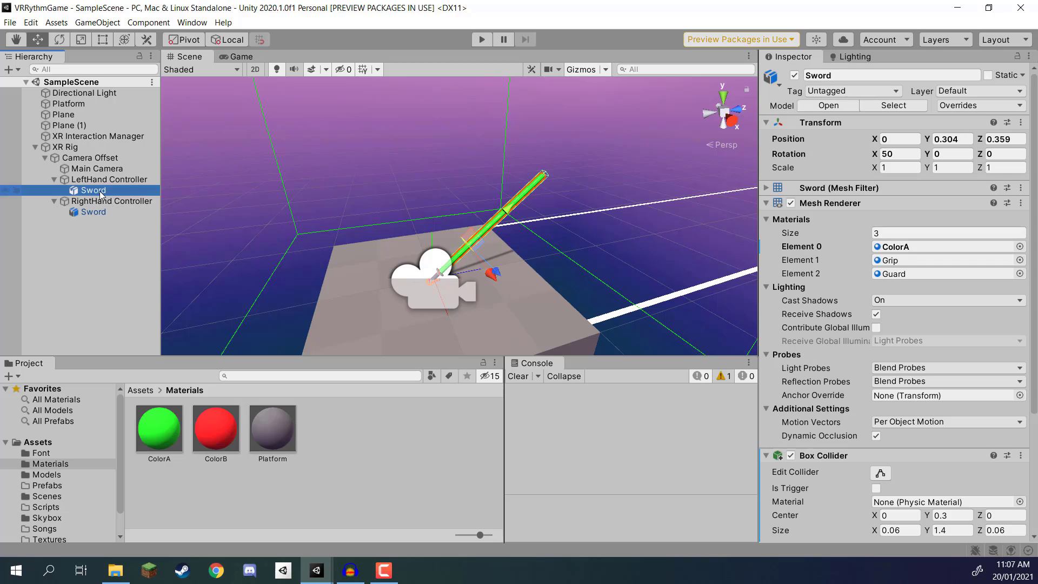
pyautogui.click(839, 92)
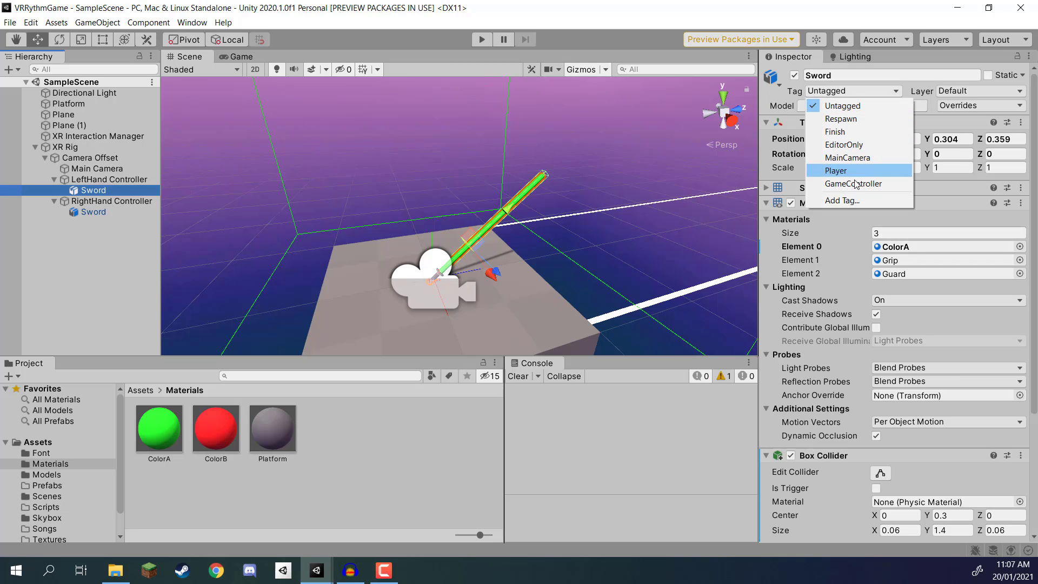
pyautogui.click(848, 200)
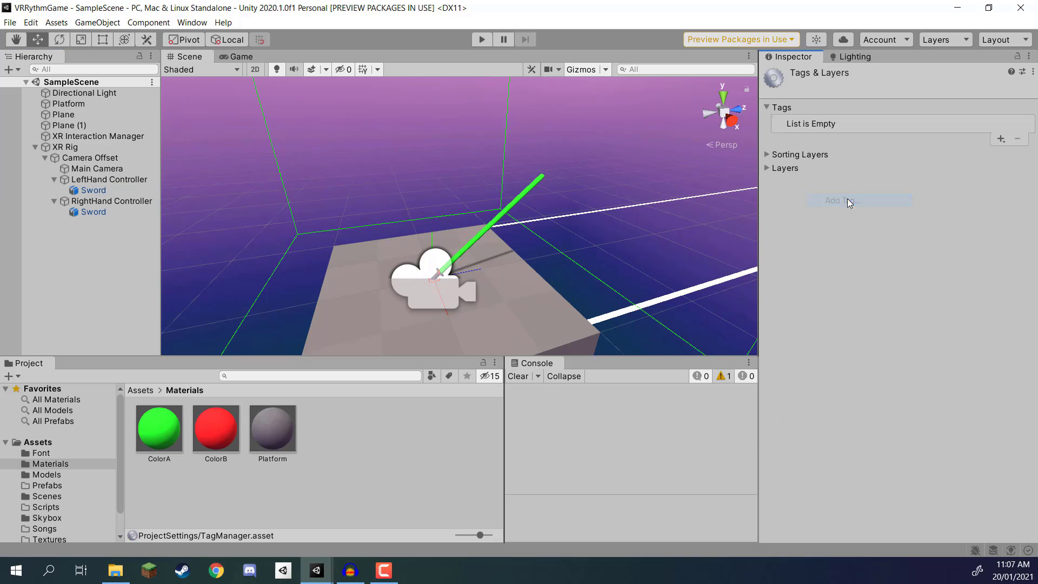
pyautogui.click(1001, 140)
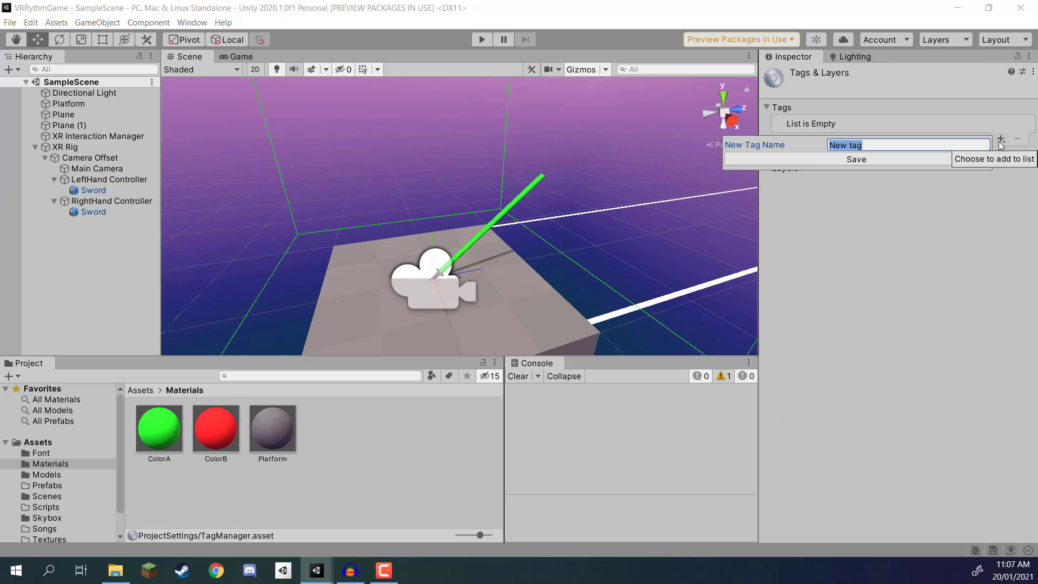
pyautogui.write('Block')
pyautogui.press('Return')
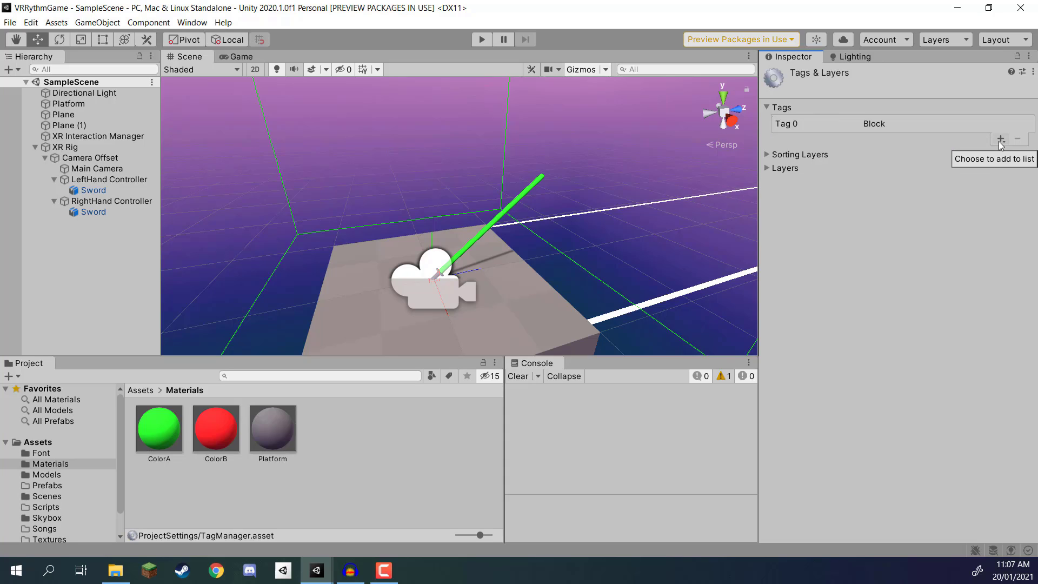
# Step: Add two more custom tags named SwordRed and SwordGreen
pyautogui.click(998, 142)
pyautogui.write('Sw')
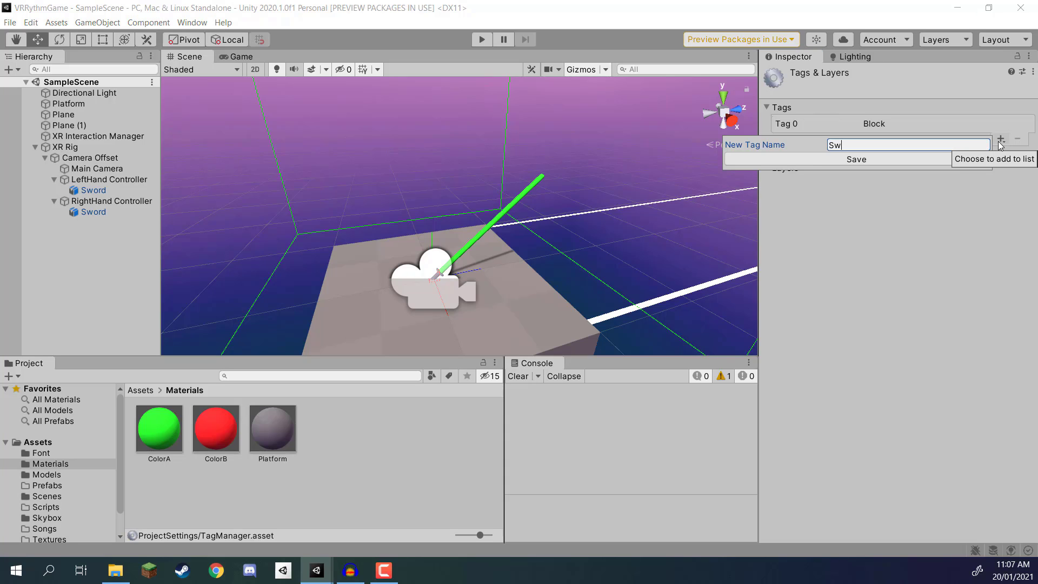
pyautogui.write('ordRed')
pyautogui.press('Return')
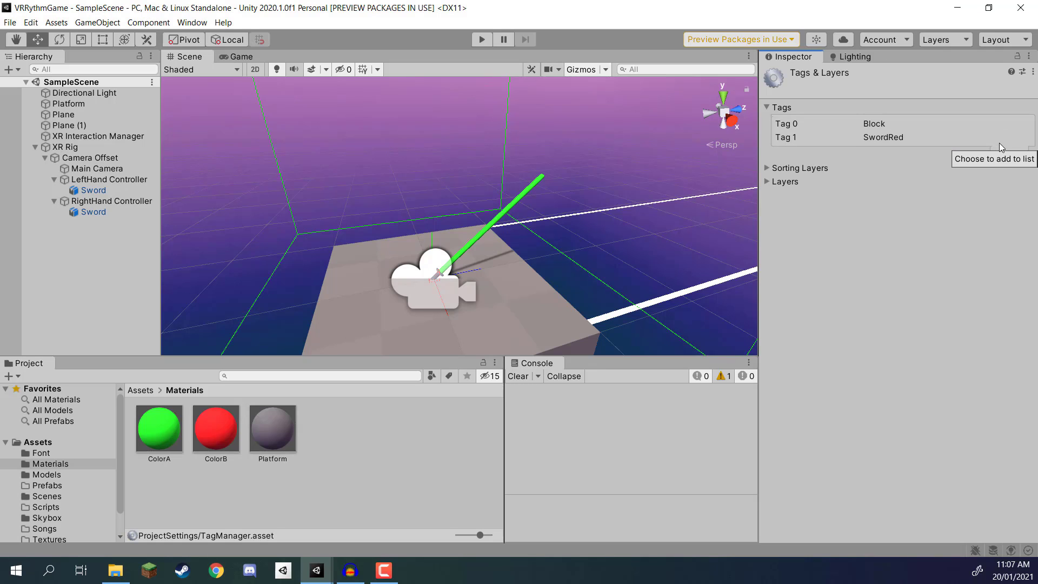
pyautogui.click(1001, 144)
pyautogui.write('Sword')
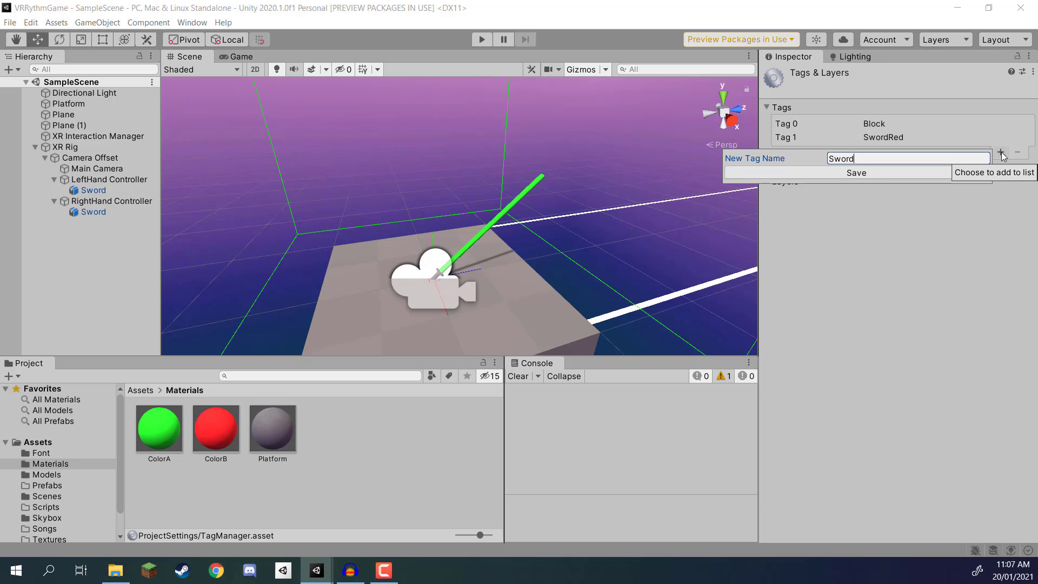
pyautogui.write('Green')
pyautogui.press('Return')
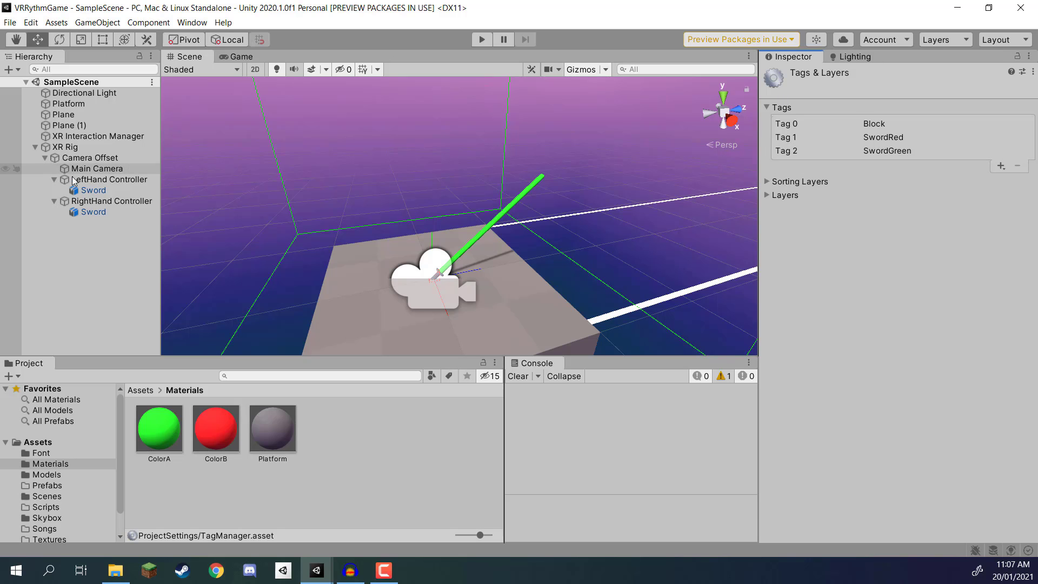
# Step: Assign the SwordGreen tag to the sword under the LeftHand Controller
pyautogui.click(135, 191)
pyautogui.moveTo(427, 191); pyautogui.dragTo(524, 196, button='right')
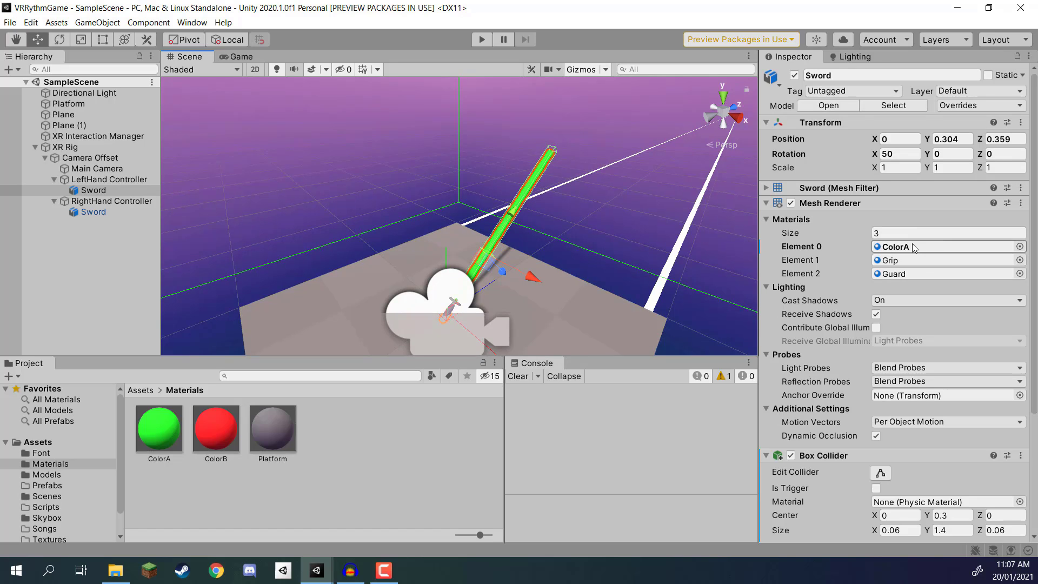
pyautogui.click(830, 93)
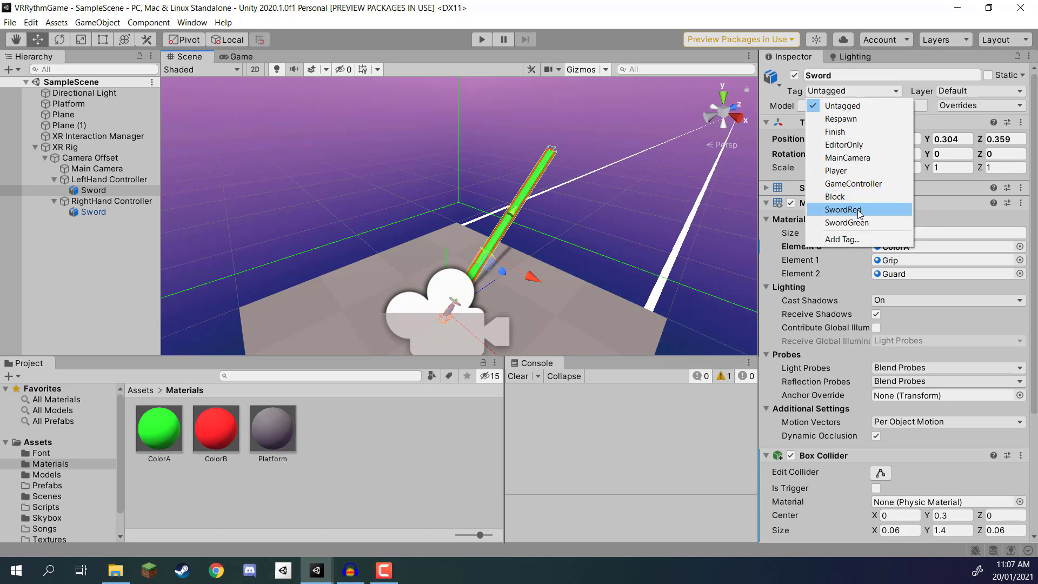
pyautogui.click(847, 222)
# Step: Assign the SwordRed tag to the sword under the RightHand Controller and save the scene
pyautogui.click(93, 211)
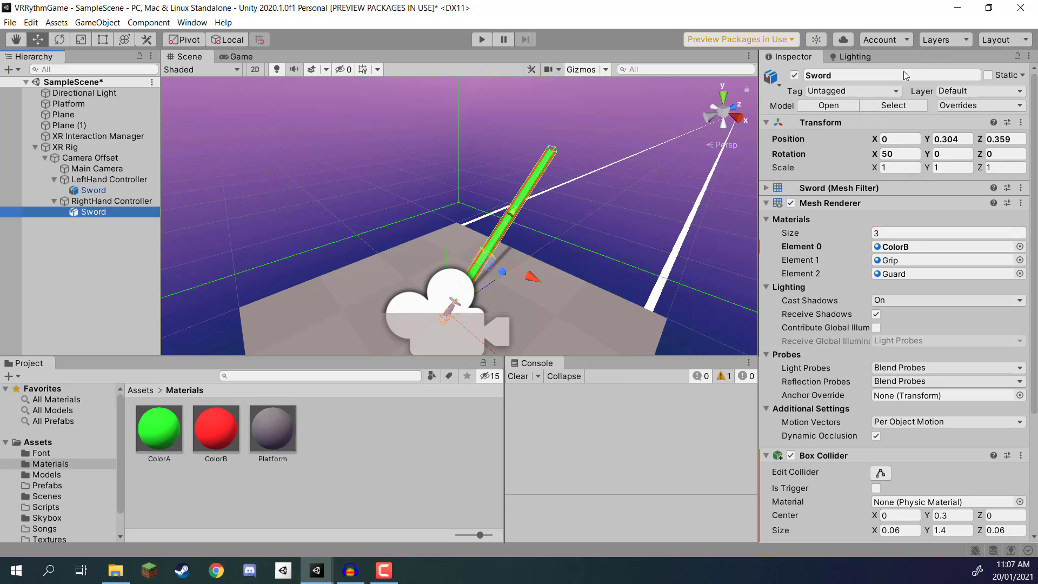
pyautogui.click(851, 91)
pyautogui.click(857, 209)
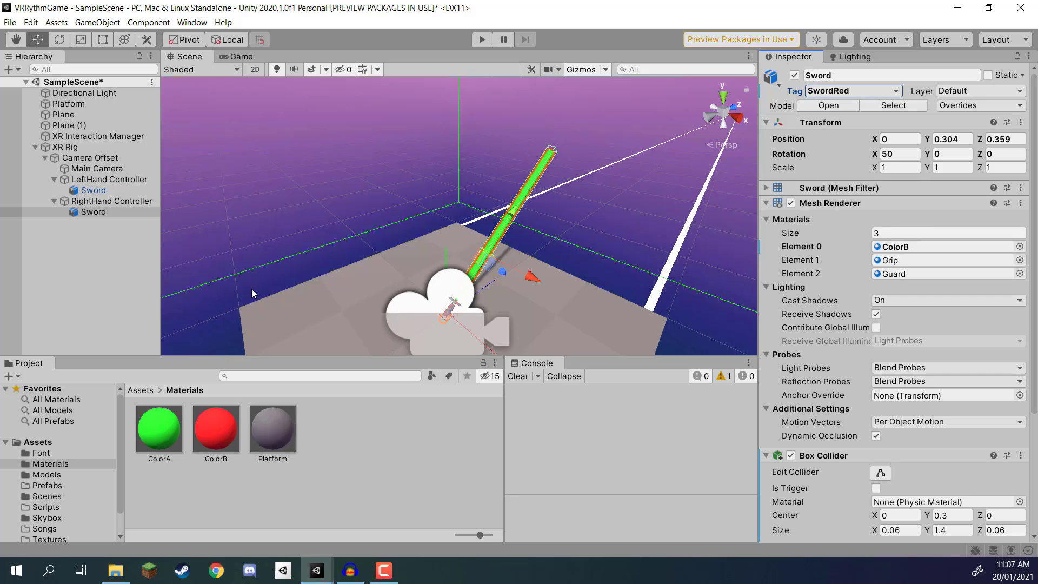
pyautogui.click(77, 259)
pyautogui.hotkey('ctrl', 's')
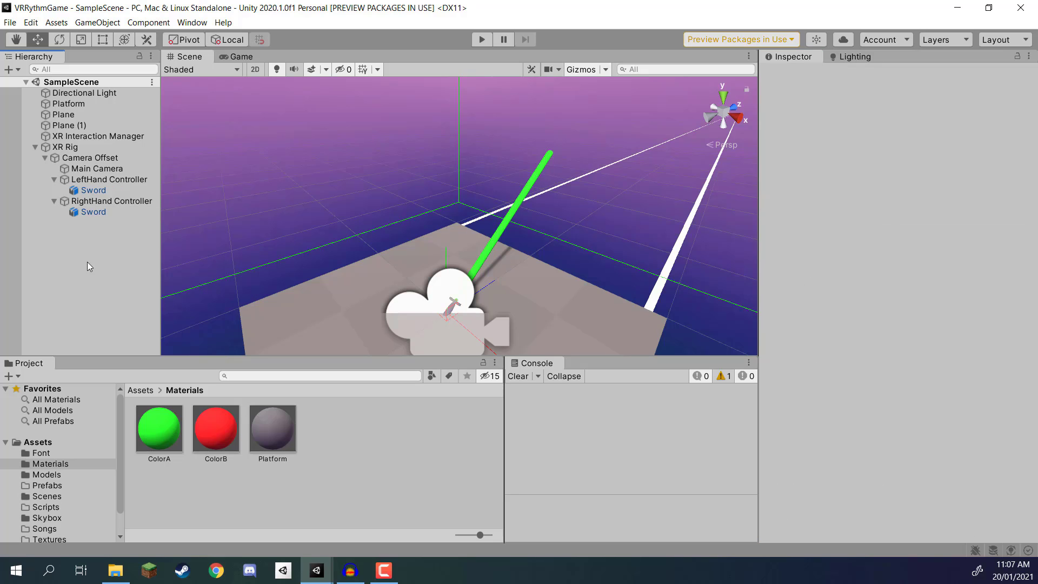
# Step: Create an empty game object at the root of the scene and name it Block
pyautogui.moveTo(456, 225); pyautogui.dragTo(500, 187, button='right')
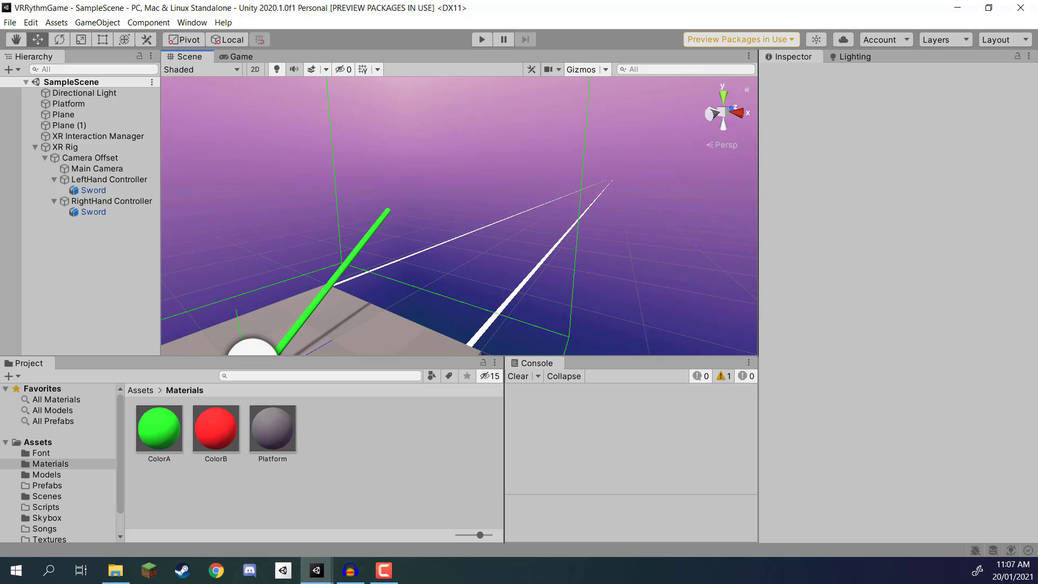
pyautogui.click(34, 147)
pyautogui.rightClick(50, 173)
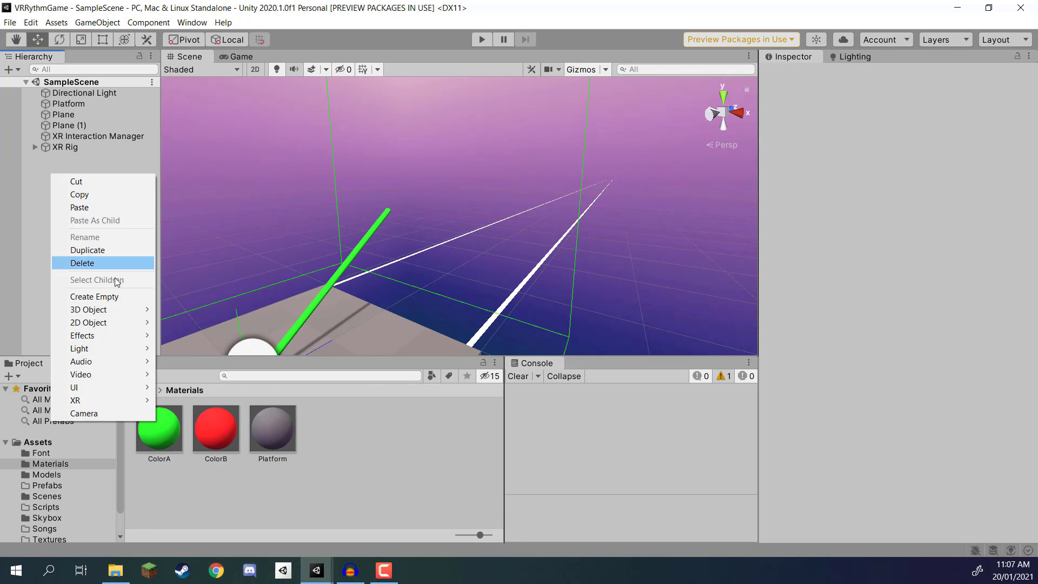
pyautogui.click(103, 296)
pyautogui.click(860, 75)
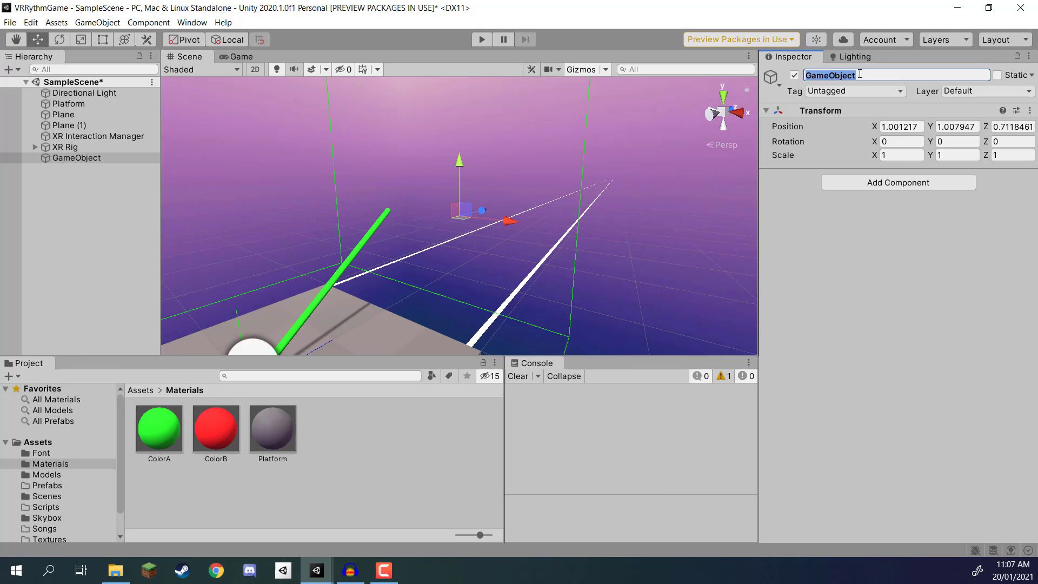
pyautogui.write('Block')
pyautogui.press('Return')
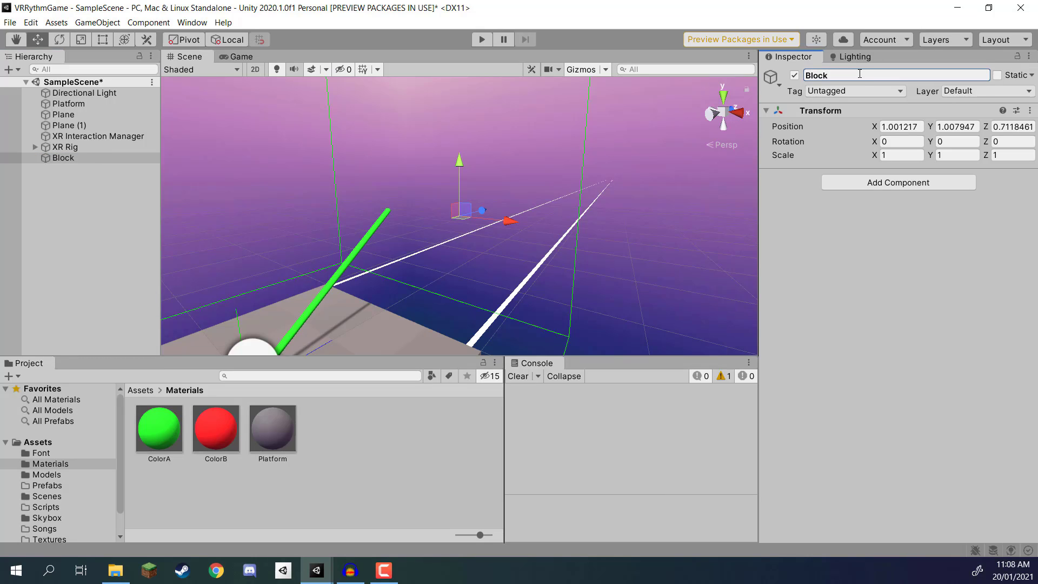
# Step: Set the Block object's position to X 0, Y 0, Z 0
pyautogui.click(898, 126)
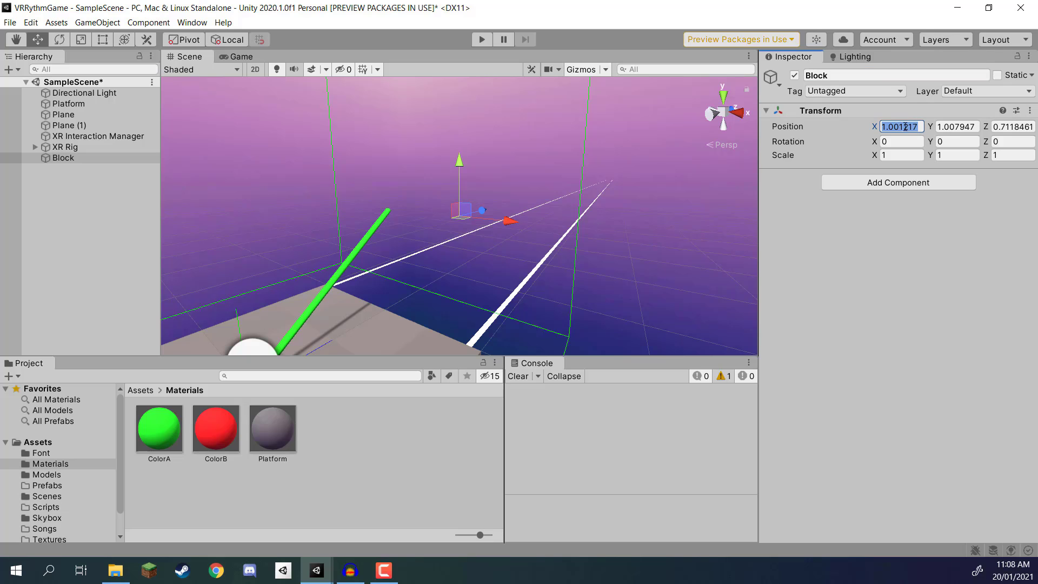
pyautogui.write('0')
pyautogui.click(965, 126)
pyautogui.write('0')
pyautogui.click(1010, 126)
pyautogui.write('0')
pyautogui.moveTo(491, 223); pyautogui.dragTo(384, 273, button='right')
pyautogui.press('w')
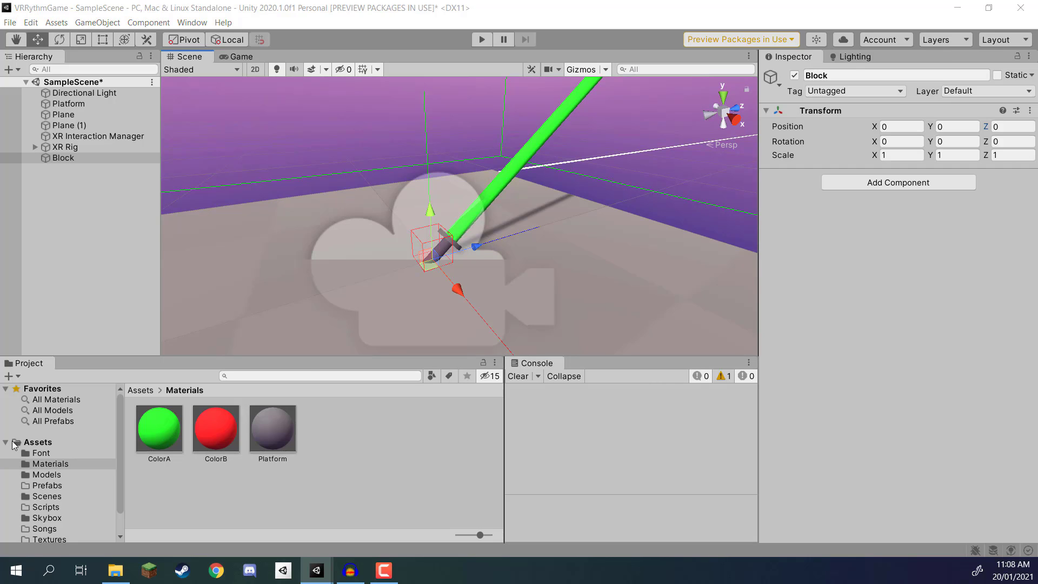
# Step: Place the Block model from the Models folder as a child of the empty Block object
pyautogui.click(136, 390)
pyautogui.doubleClick(276, 423)
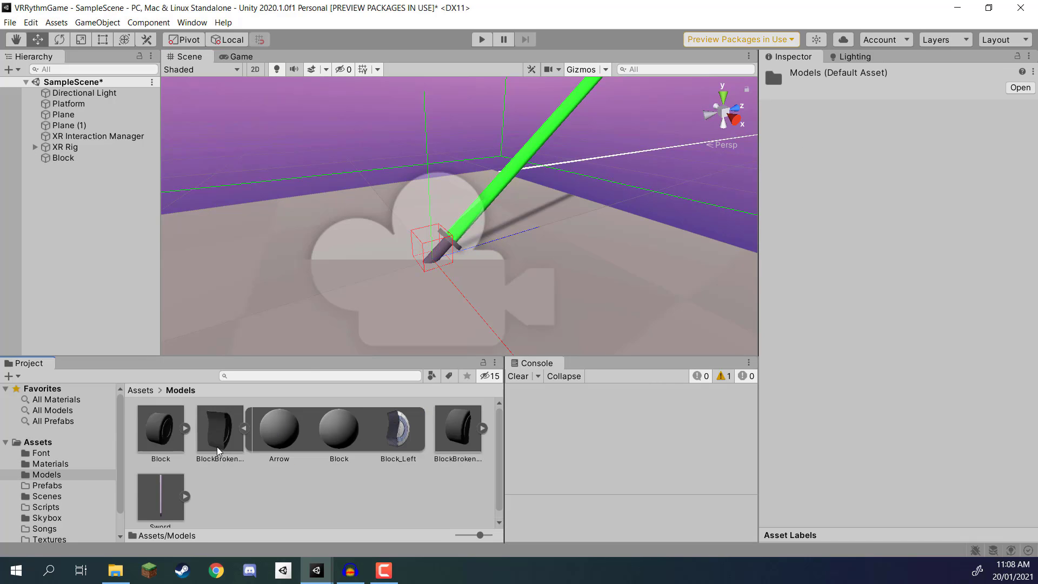
pyautogui.moveTo(154, 437); pyautogui.dragTo(51, 162)
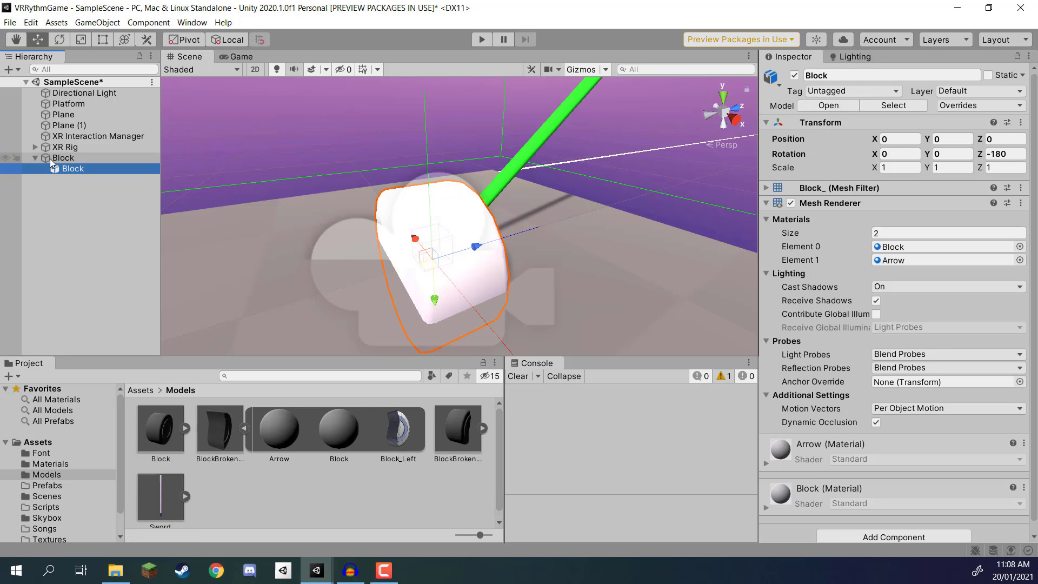
pyautogui.moveTo(541, 228); pyautogui.dragTo(395, 252, button='right')
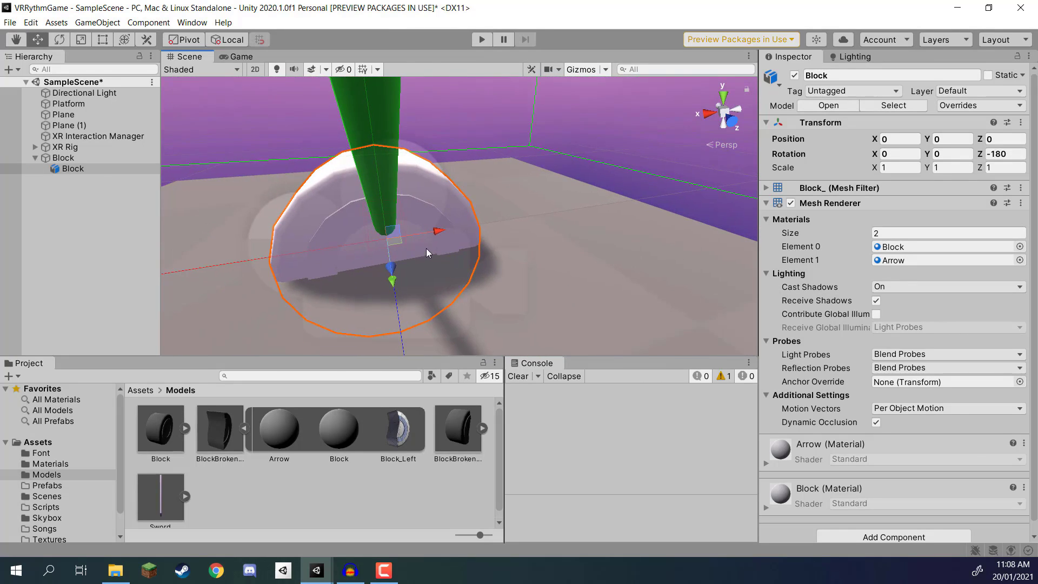
pyautogui.press('f')
# Step: Set the child Block model's Z rotation to 0
pyautogui.click(153, 170)
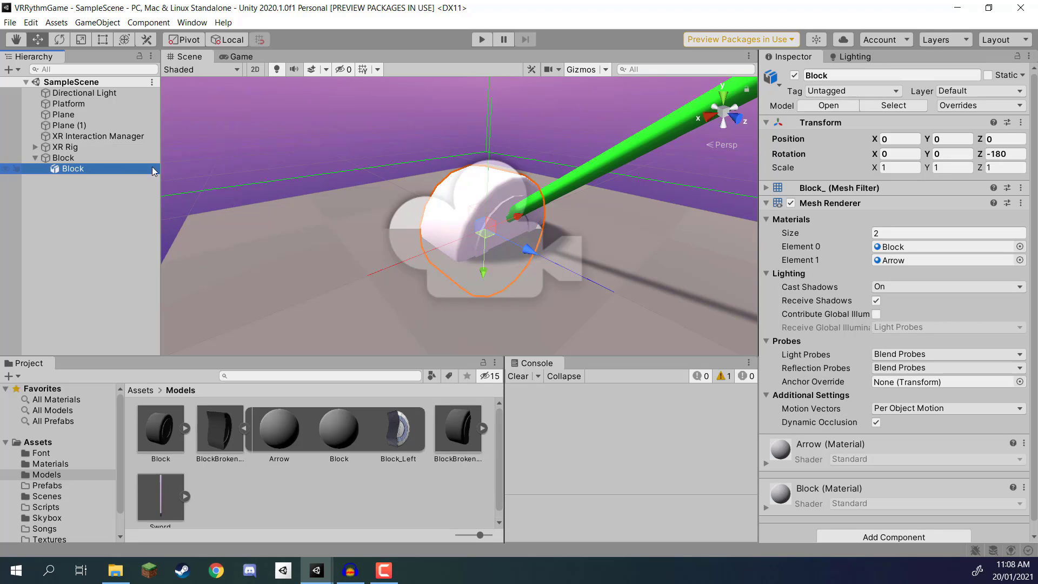
pyautogui.click(1006, 154)
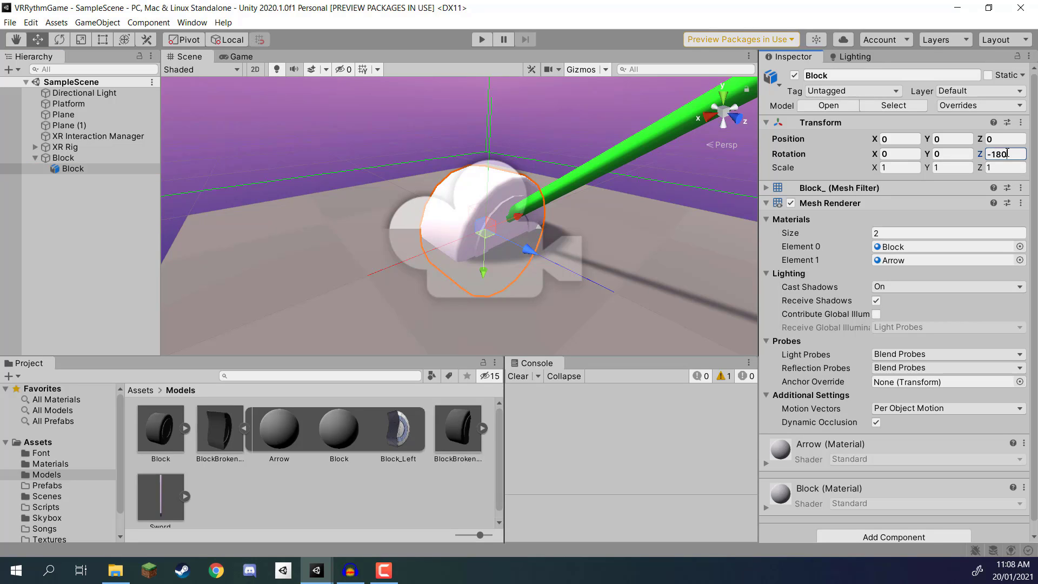
pyautogui.write('0')
pyautogui.moveTo(586, 242); pyautogui.dragTo(541, 186, button='right')
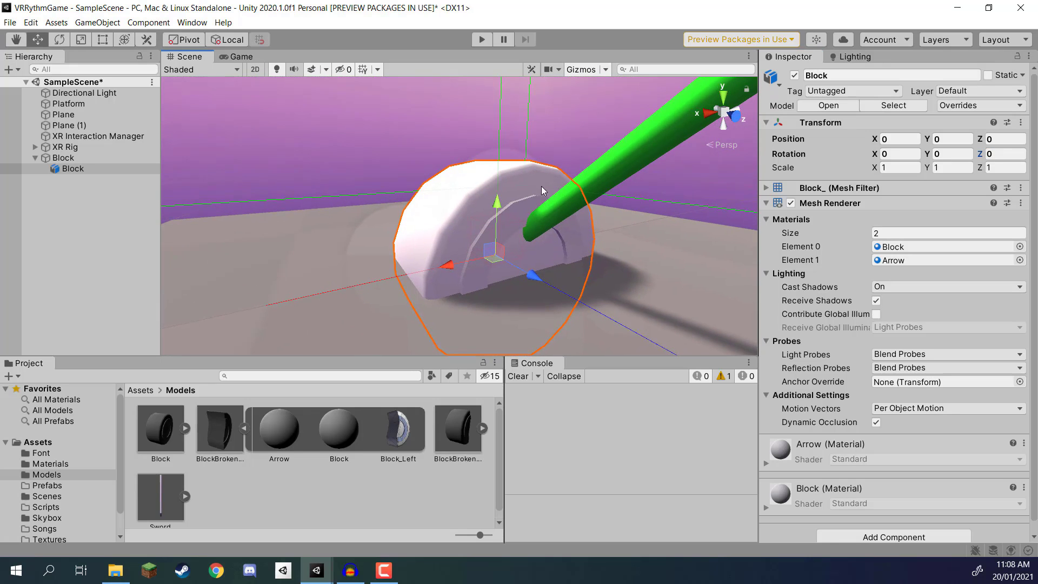
# Step: Open the project's Materials folder and try to apply ColorA to the block model in the scene
pyautogui.click(146, 391)
pyautogui.doubleClick(228, 438)
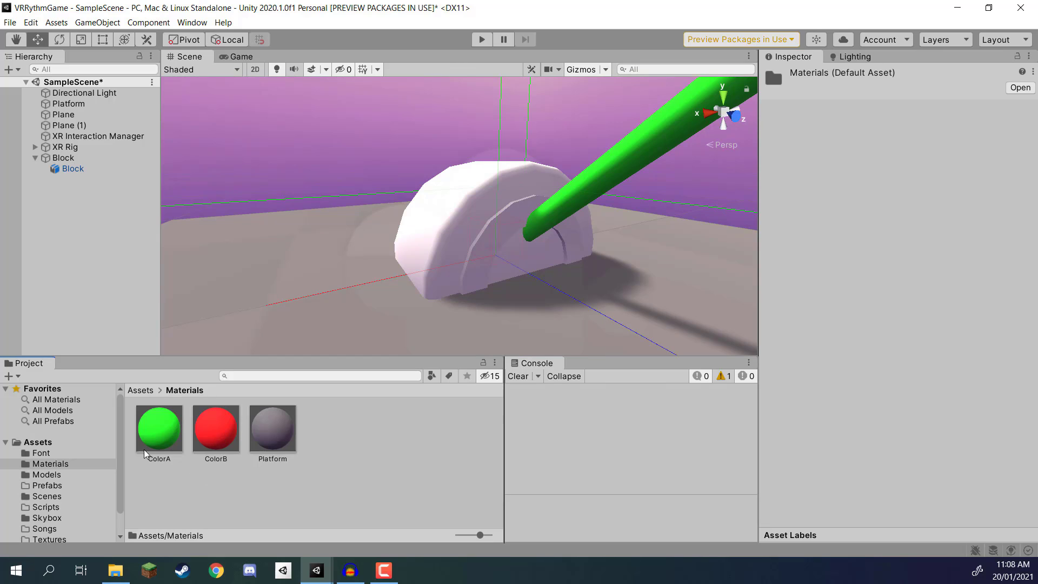
pyautogui.moveTo(144, 449); pyautogui.dragTo(452, 230)
# Step: Move the parent Block object forward off the platform to about Z 2.308
pyautogui.click(52, 157)
pyautogui.moveTo(579, 209); pyautogui.dragTo(621, 238, button='right')
pyautogui.press('s')
pyautogui.moveTo(490, 225); pyautogui.dragTo(721, 263)
pyautogui.press('w')
pyautogui.moveTo(703, 260); pyautogui.dragTo(553, 228, button='right')
pyautogui.press('d')
pyautogui.press('a')
pyautogui.press('d')
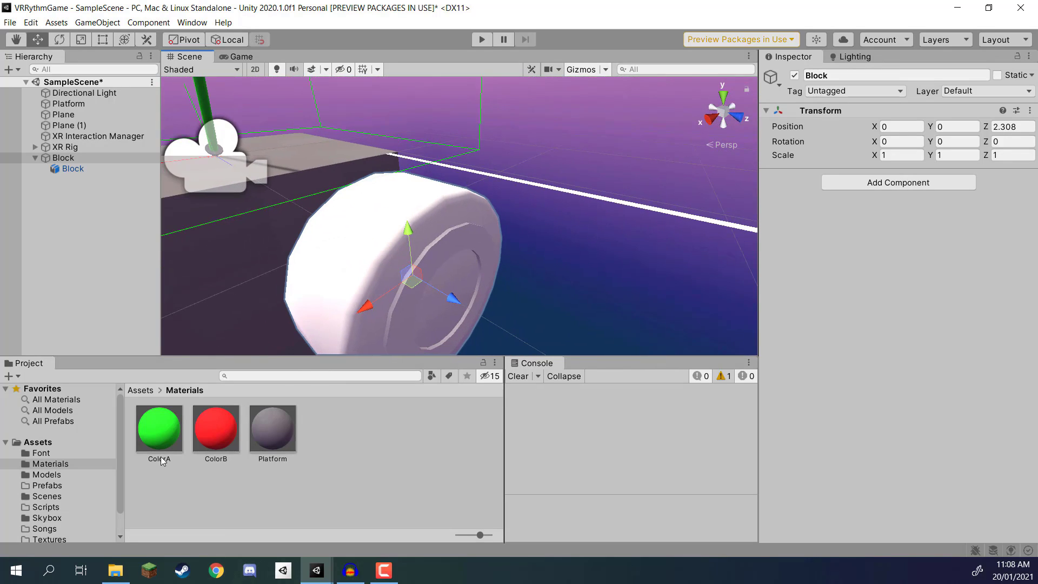
# Step: Apply the ColorA material to the main body of the block model
pyautogui.moveTo(160, 430); pyautogui.dragTo(297, 308)
pyautogui.press('d')
pyautogui.press('s')
pyautogui.moveTo(373, 229); pyautogui.dragTo(251, 153, button='right')
pyautogui.press('w')
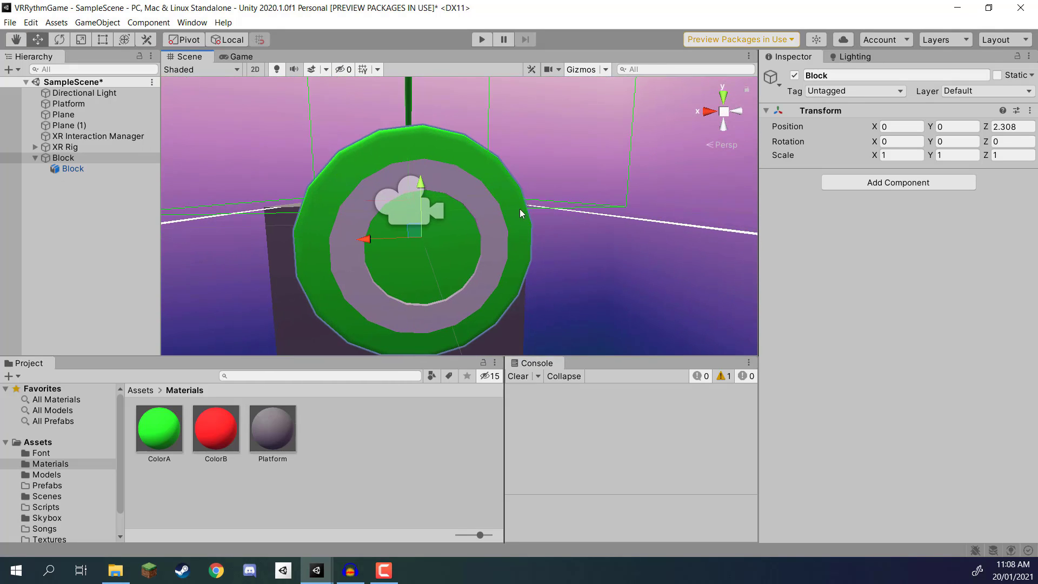
pyautogui.moveTo(520, 209); pyautogui.dragTo(652, 232, button='right')
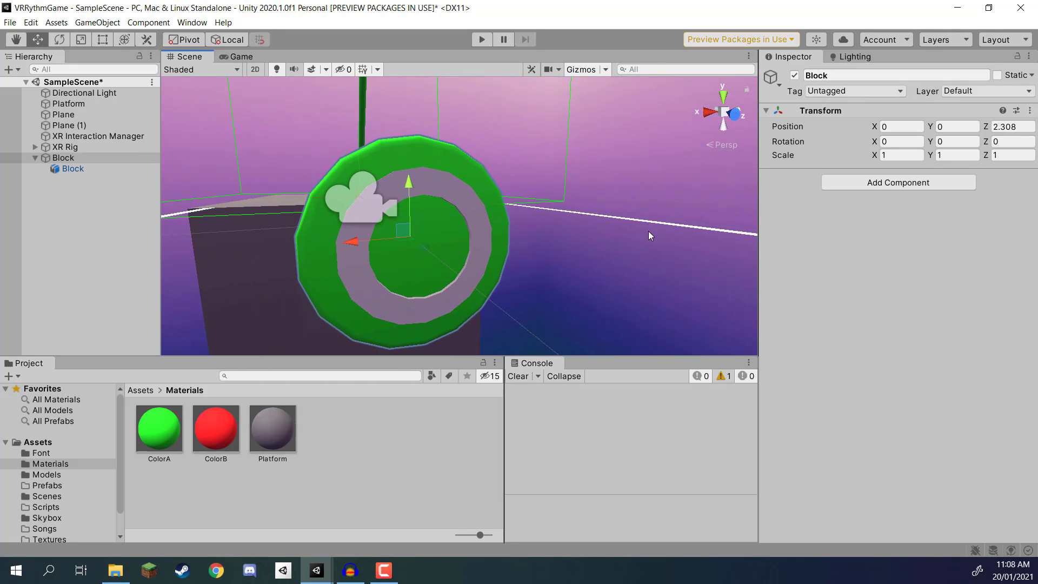
# Step: Create a new material named BlockRing in the Materials folder
pyautogui.rightClick(335, 445)
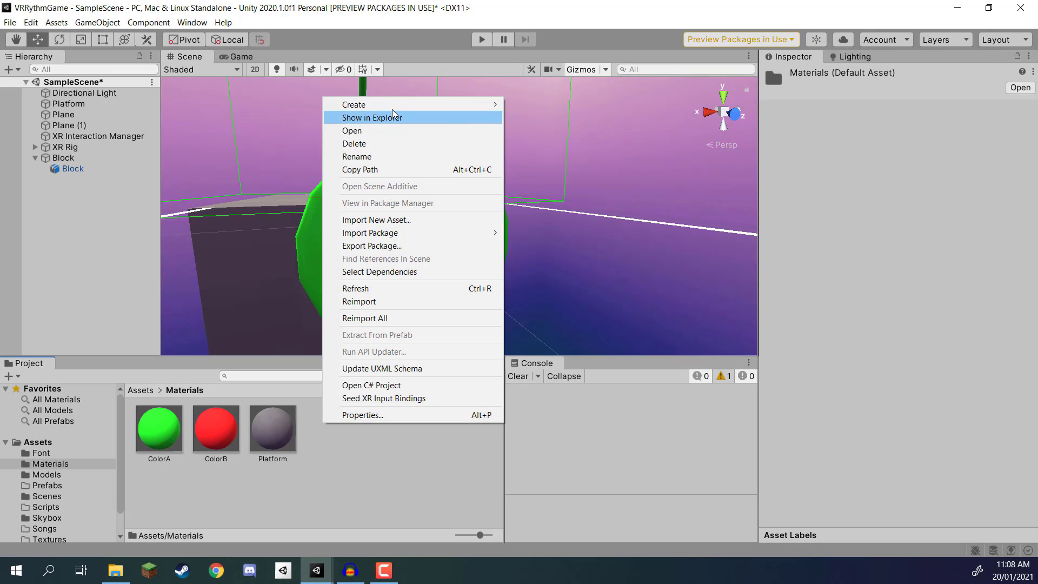
pyautogui.moveTo(392, 109)
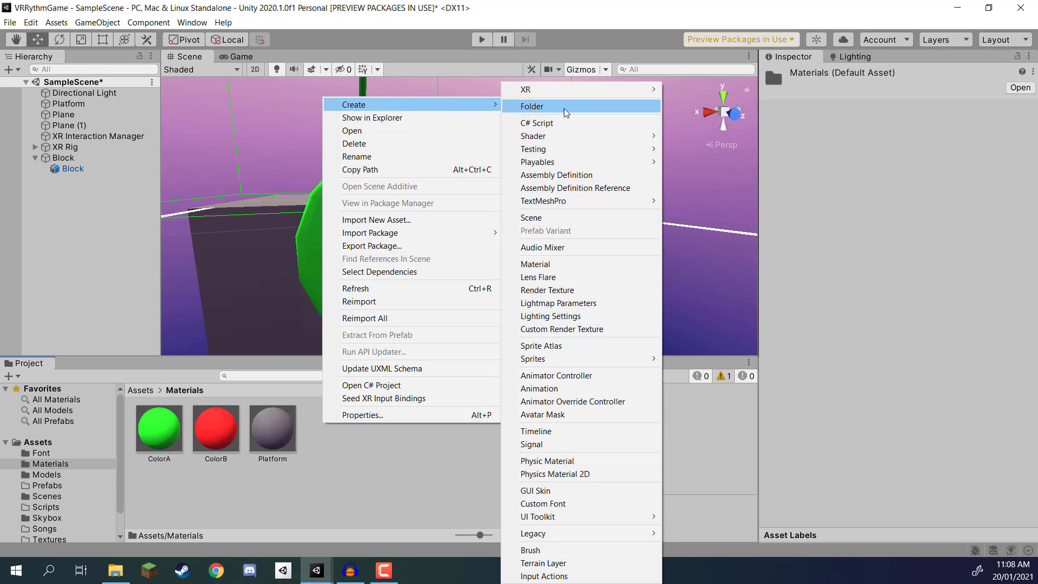
pyautogui.click(545, 264)
pyautogui.write('BlcokR')
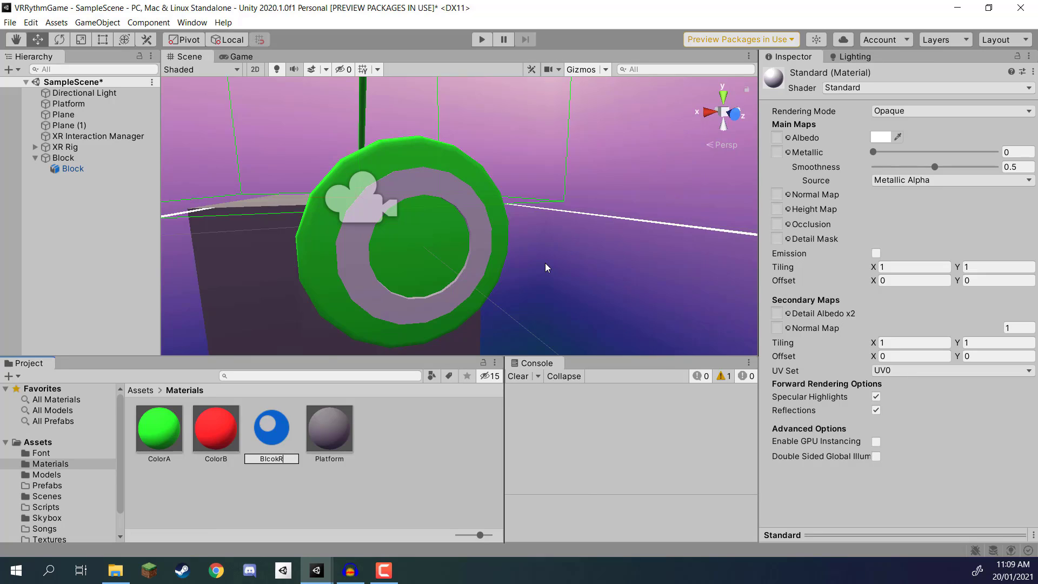
pyautogui.write('ckRing')
pyautogui.press('Return')
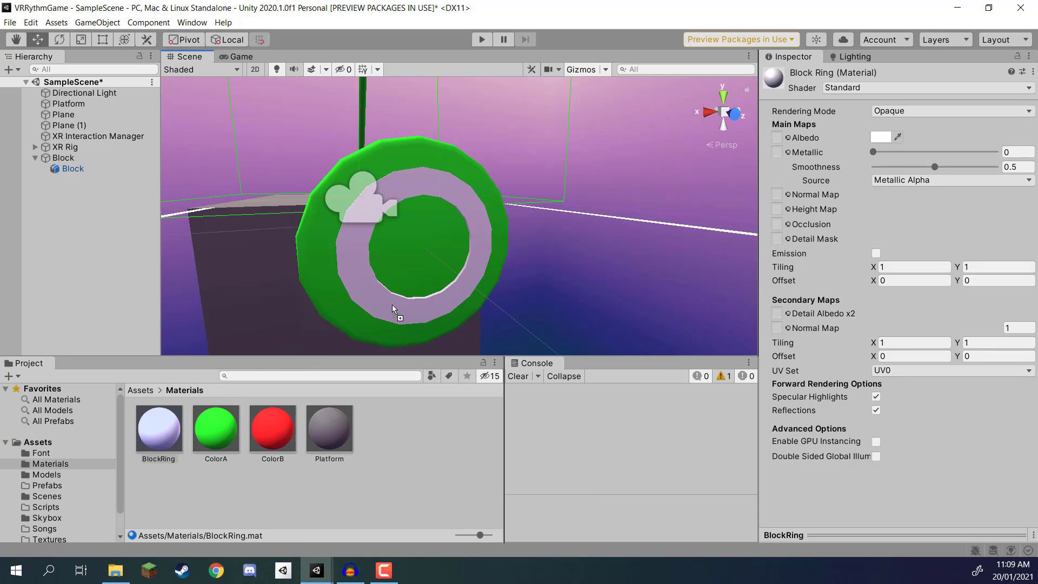
# Step: Set the BlockRing material's smoothness to 0 and enable emission with a white HDR colour
pyautogui.moveTo(933, 168); pyautogui.dragTo(816, 157)
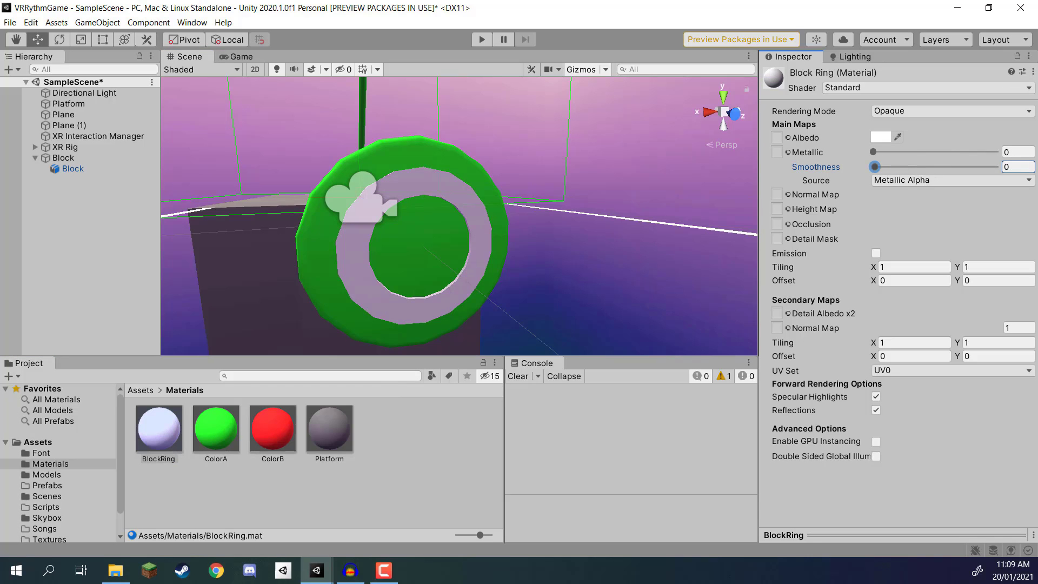
pyautogui.click(876, 253)
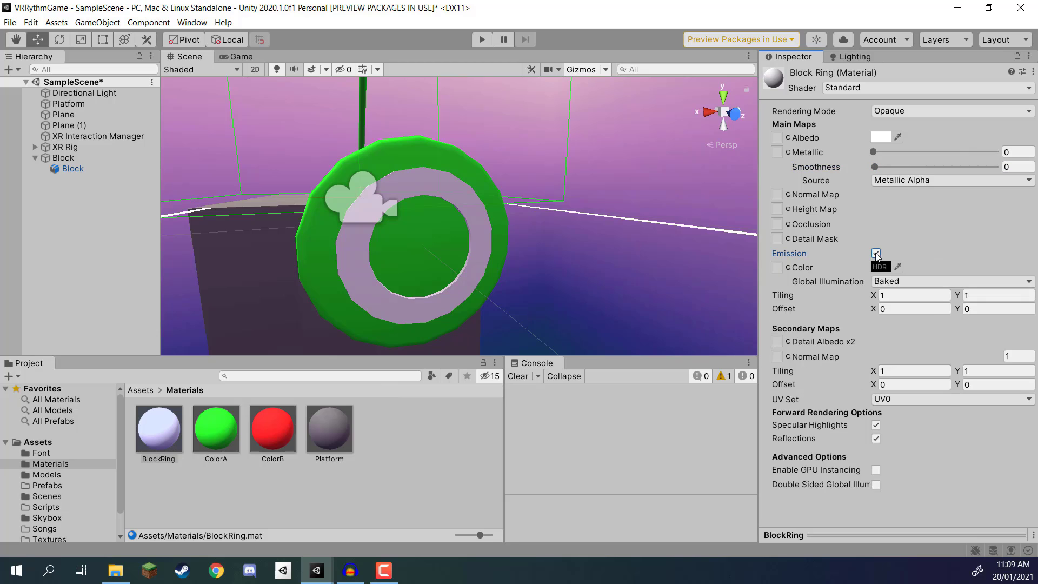
pyautogui.click(882, 270)
pyautogui.moveTo(933, 302); pyautogui.dragTo(914, 292)
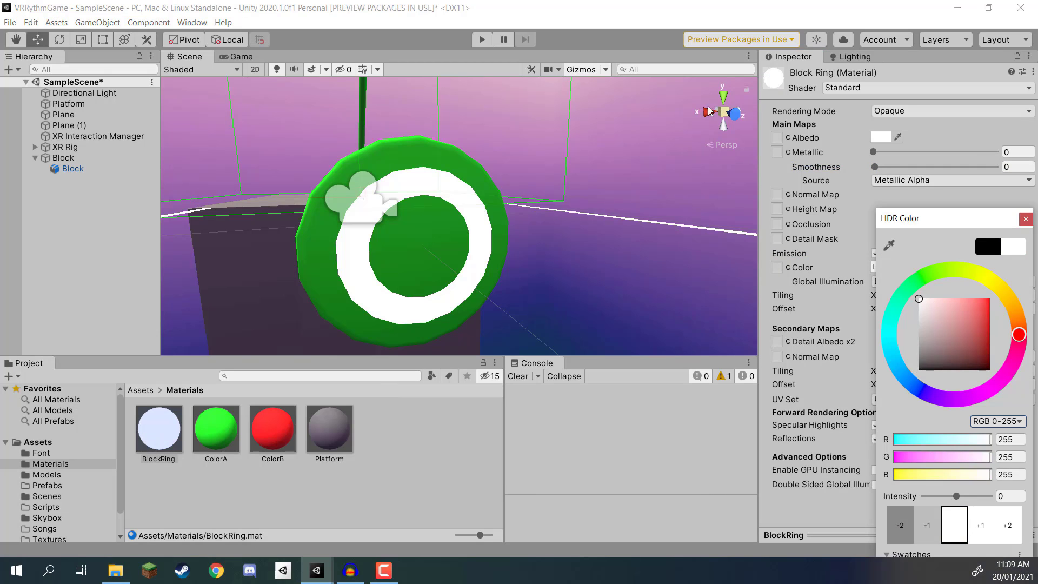
pyautogui.click(566, 3)
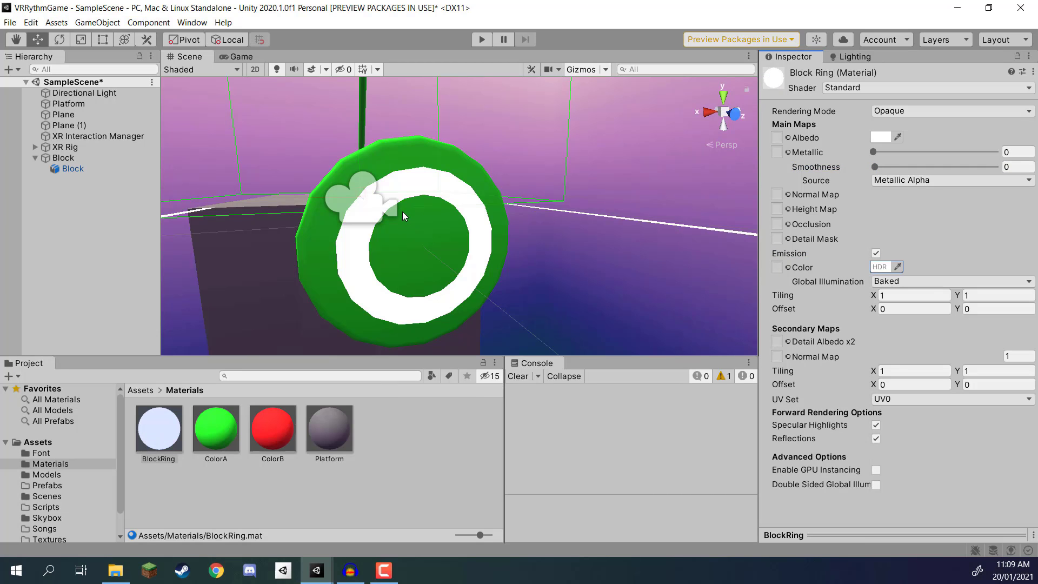
# Step: Set the parent Block object's Y rotation to 180 so its ring faces the platform
pyautogui.click(80, 226)
pyautogui.click(70, 160)
pyautogui.moveTo(634, 271); pyautogui.dragTo(485, 177, button='right')
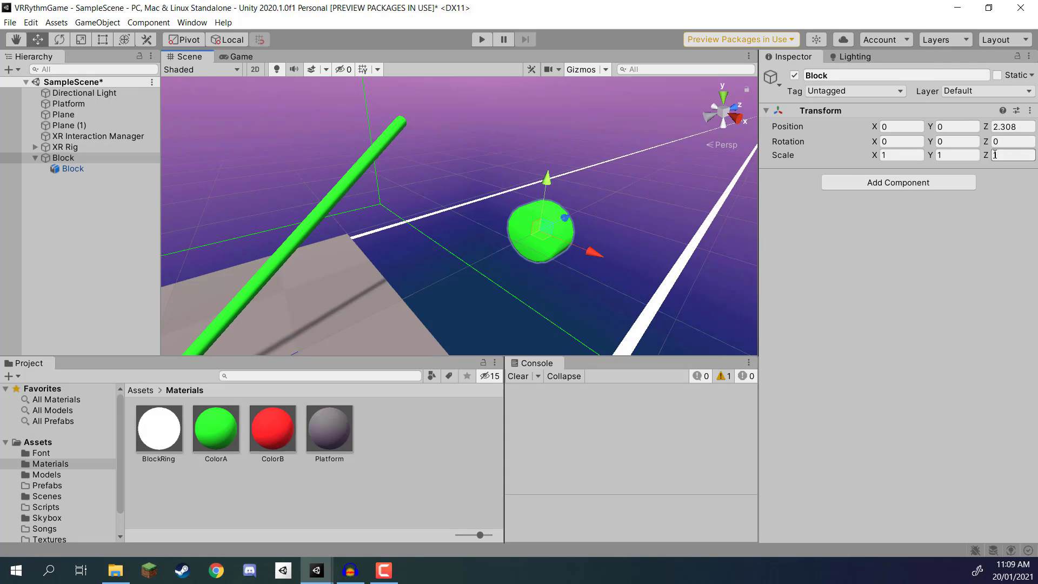
pyautogui.click(963, 141)
pyautogui.write('180')
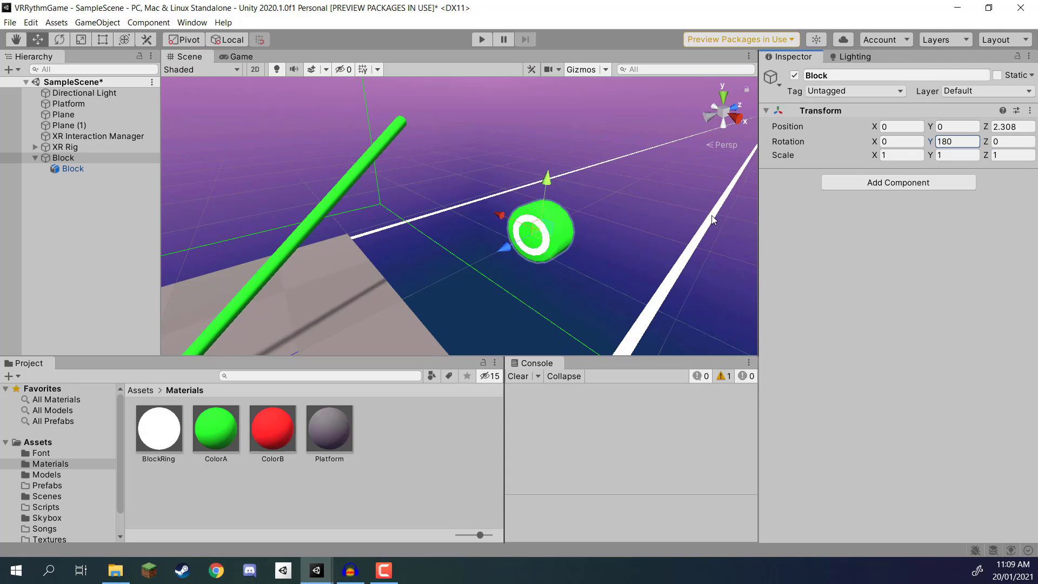
# Step: Slide the parent Block object along the track, ending at Z 3.02, and save the scene
pyautogui.moveTo(627, 222); pyautogui.dragTo(571, 227, button='right')
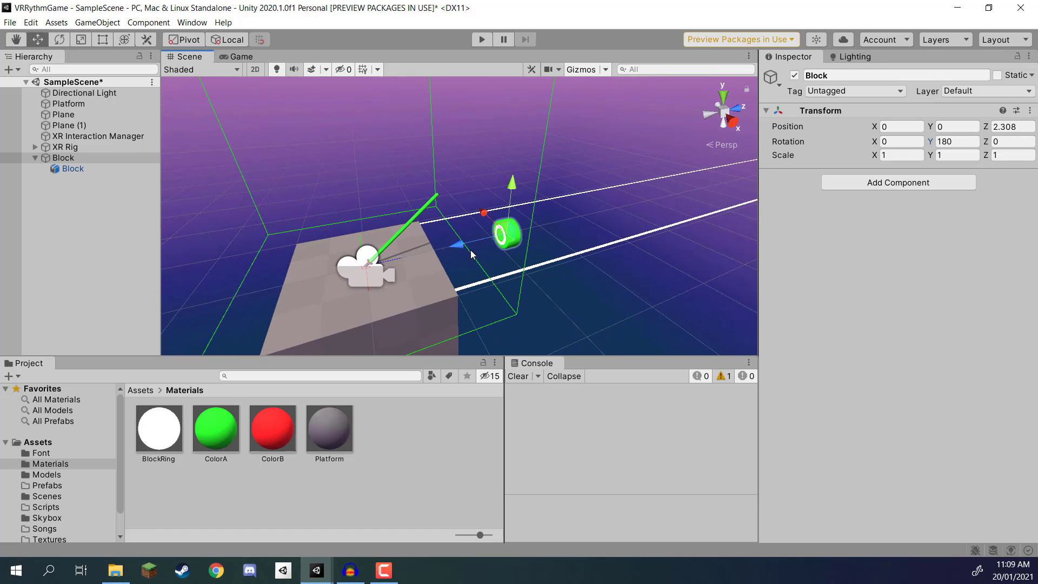
pyautogui.moveTo(461, 246); pyautogui.dragTo(346, 264)
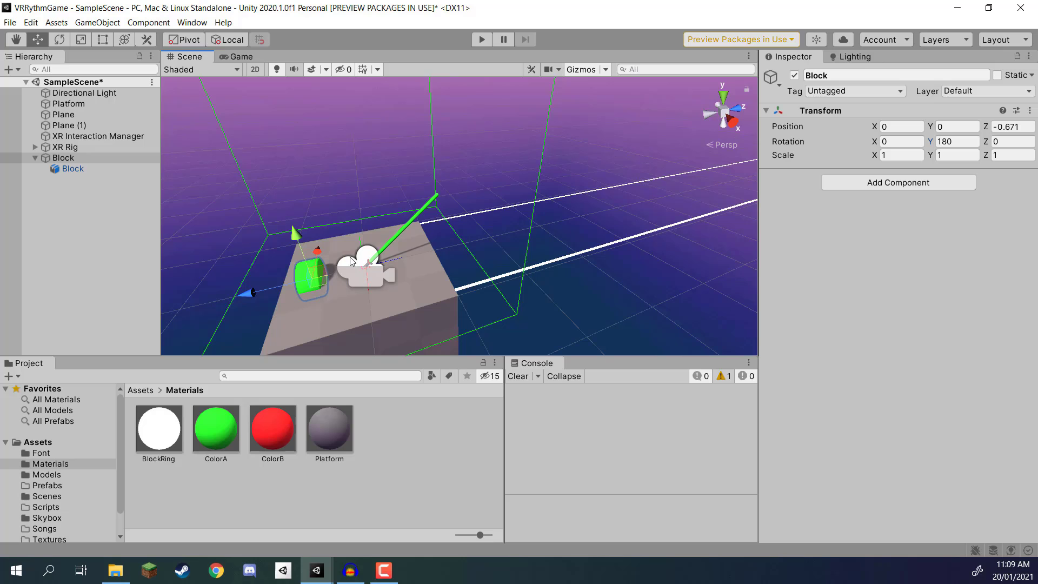
pyautogui.hotkey('ctrl', 'z')
# Step: Assign the Block tag to the parent Block object
pyautogui.keyDown('alt'); pyautogui.moveTo(476, 186); pyautogui.dragTo(630, 138); pyautogui.keyUp('alt')
pyautogui.click(834, 92)
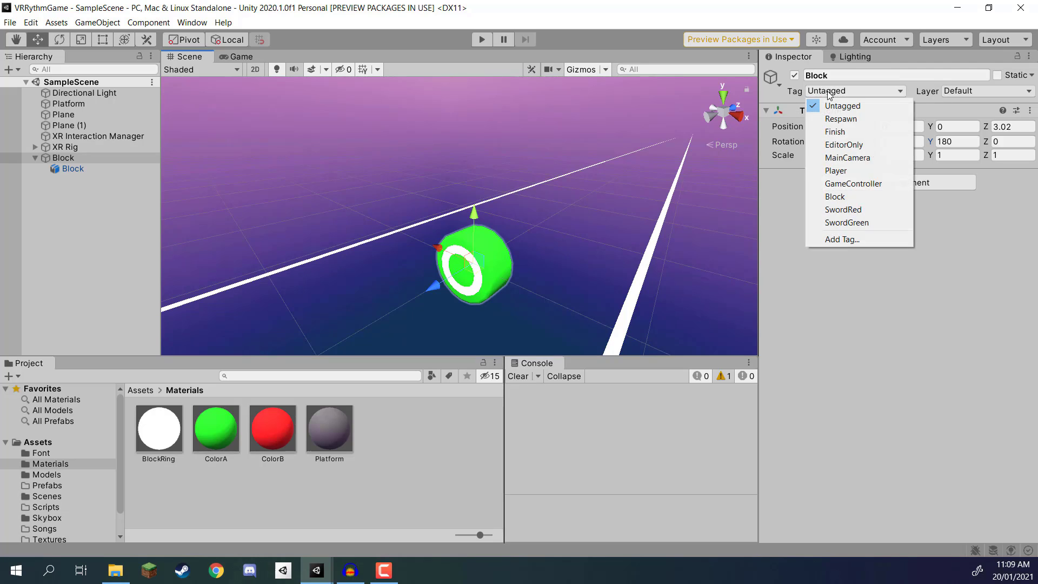
pyautogui.click(839, 197)
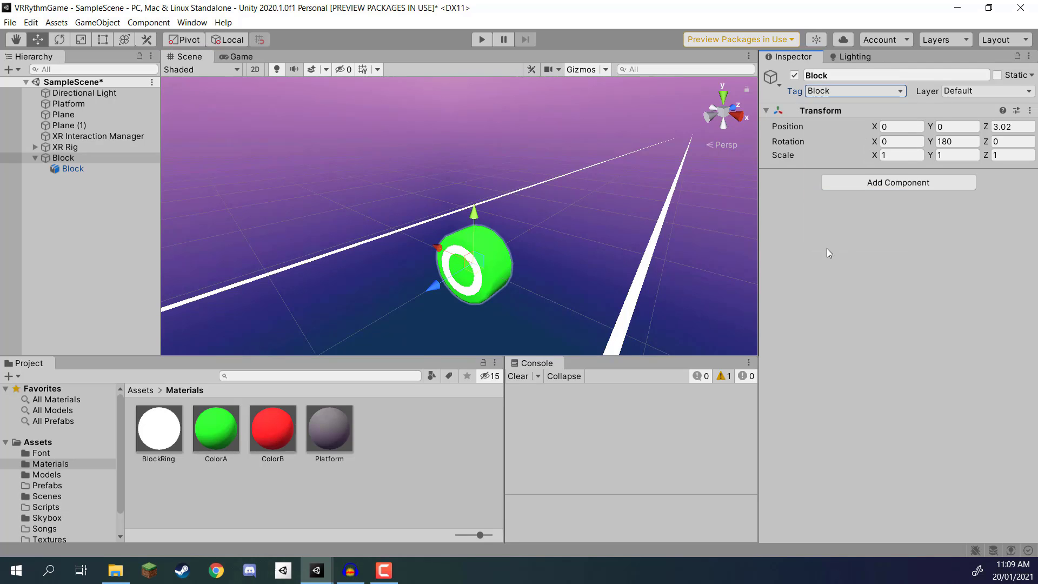
# Step: Create a new C# script named Block in the project's Scripts folder
pyautogui.click(138, 390)
pyautogui.doubleClick(459, 430)
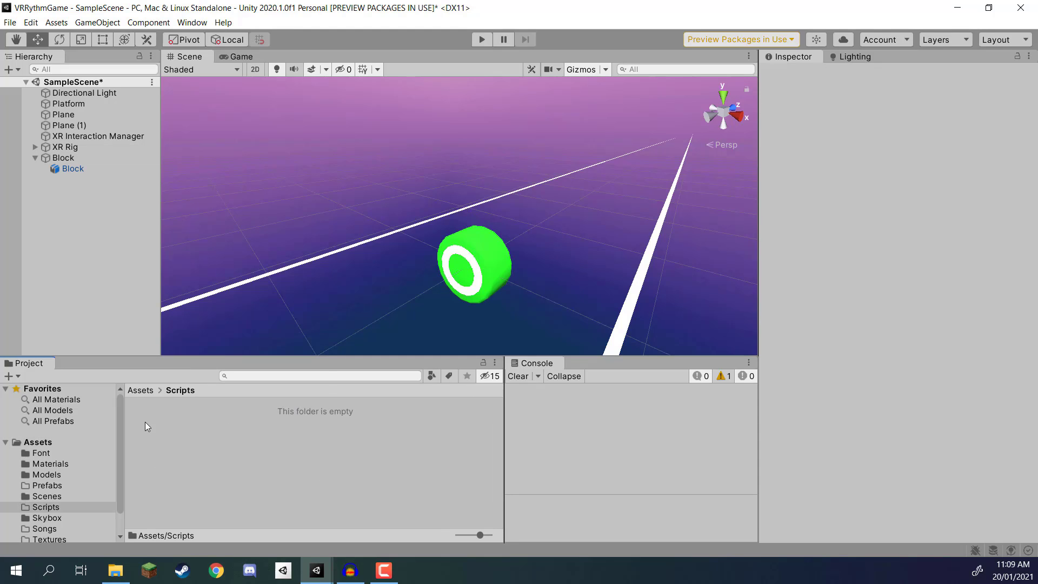
pyautogui.rightClick(145, 422)
pyautogui.moveTo(210, 103)
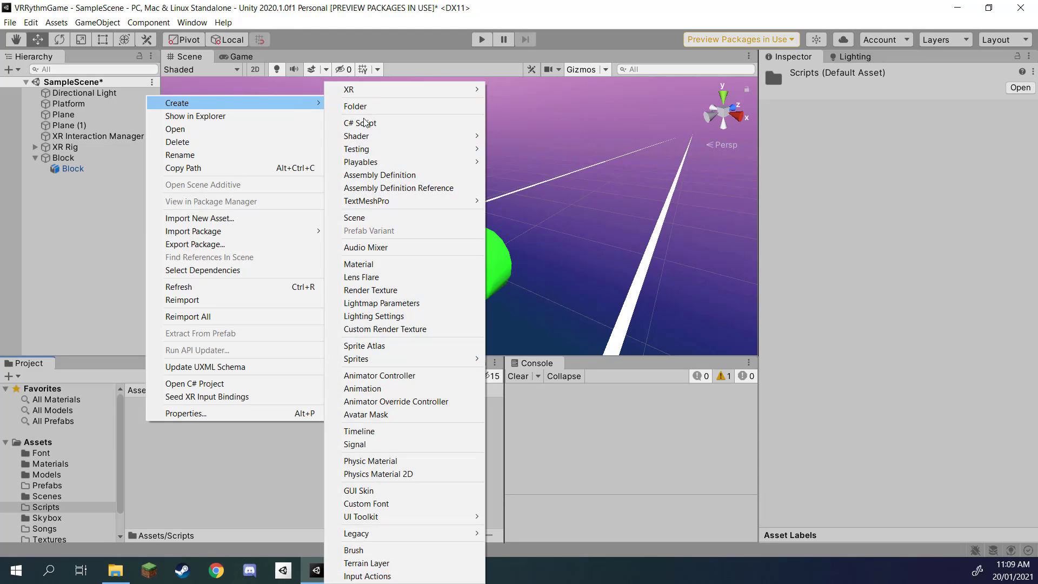
pyautogui.click(364, 123)
pyautogui.write('Block')
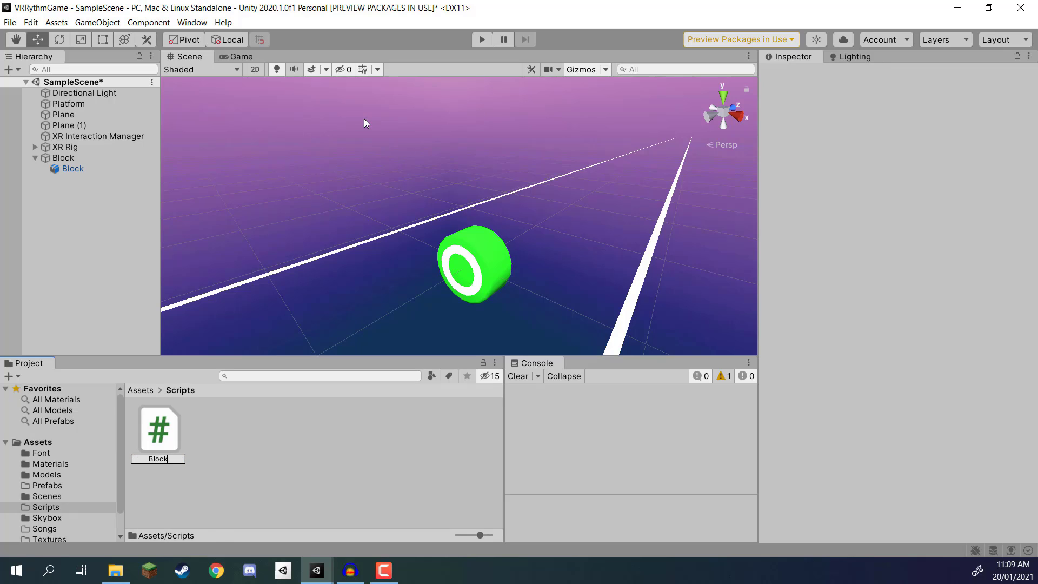
pyautogui.press('Return')
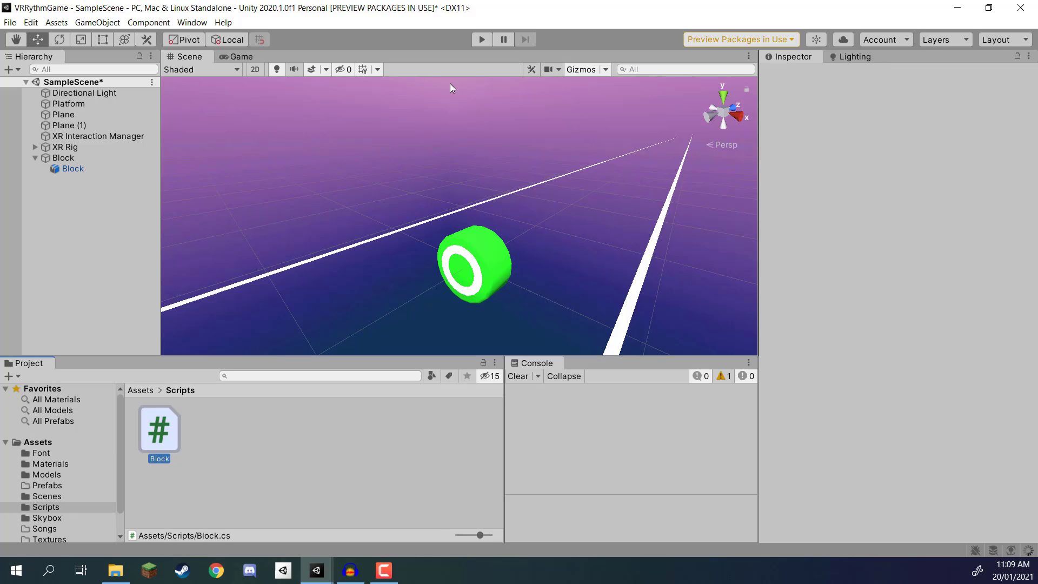
# Step: Attach the Block script and a Box Collider component to the parent Block object
pyautogui.click(73, 160)
pyautogui.moveTo(160, 430); pyautogui.dragTo(935, 230)
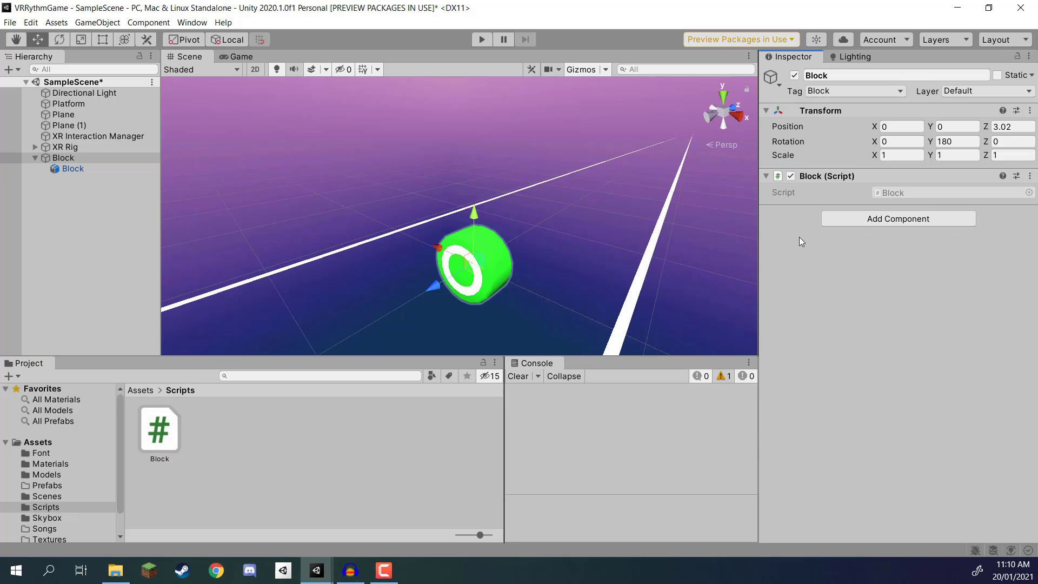
pyautogui.click(858, 220)
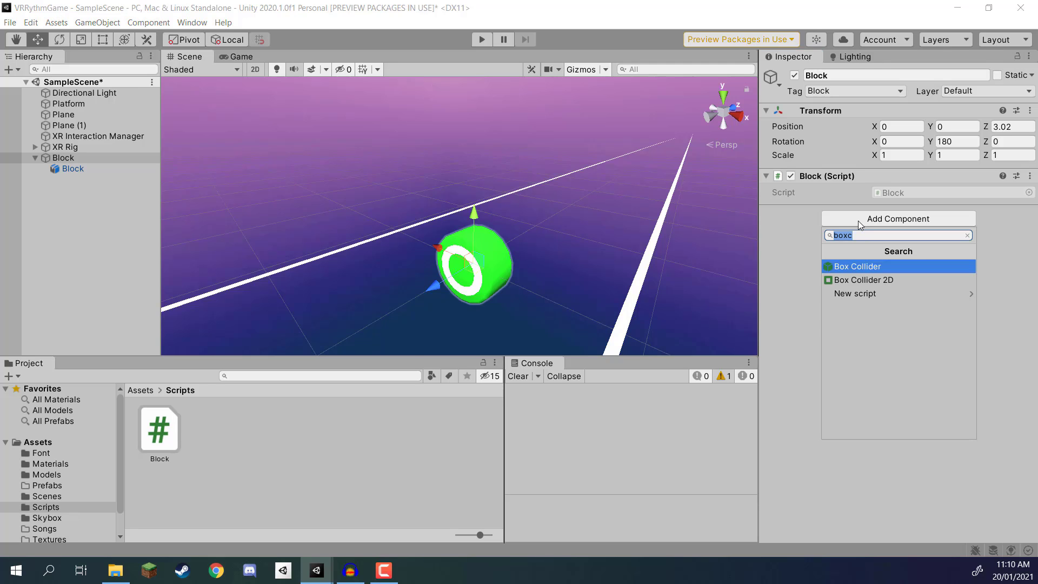
pyautogui.press('Return')
# Step: Set the Box Collider's size to X 0.5, Y 0.5, Z 0.25 and make it a trigger
pyautogui.moveTo(495, 189); pyautogui.dragTo(612, 124, button='right')
pyautogui.press('q')
pyautogui.moveTo(529, 189); pyautogui.dragTo(488, 209, button='right')
pyautogui.click(891, 287)
pyautogui.write('0.5')
pyautogui.press('Tab')
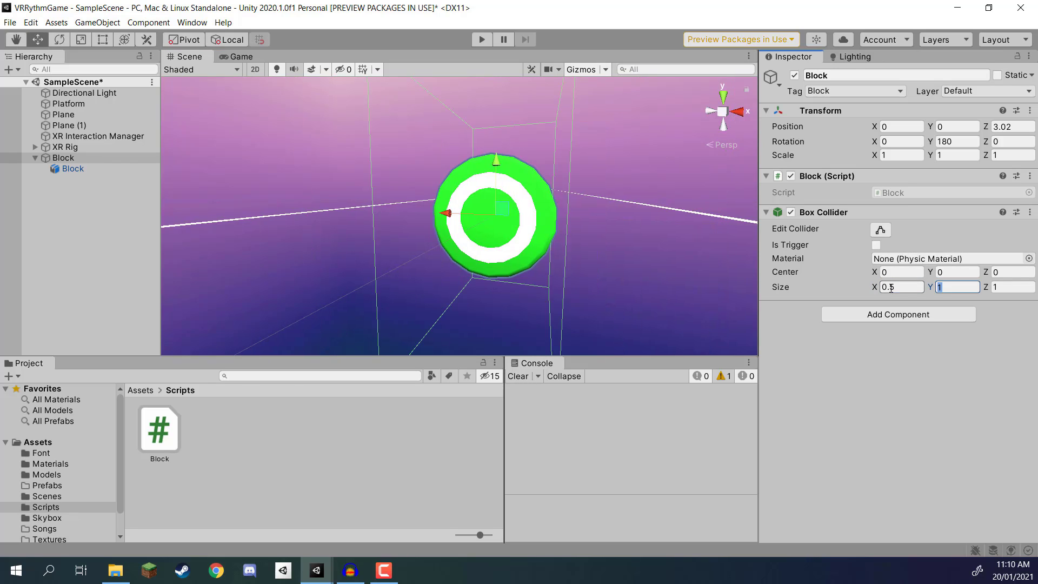
pyautogui.write('0.5')
pyautogui.press('Tab')
pyautogui.write('0.25')
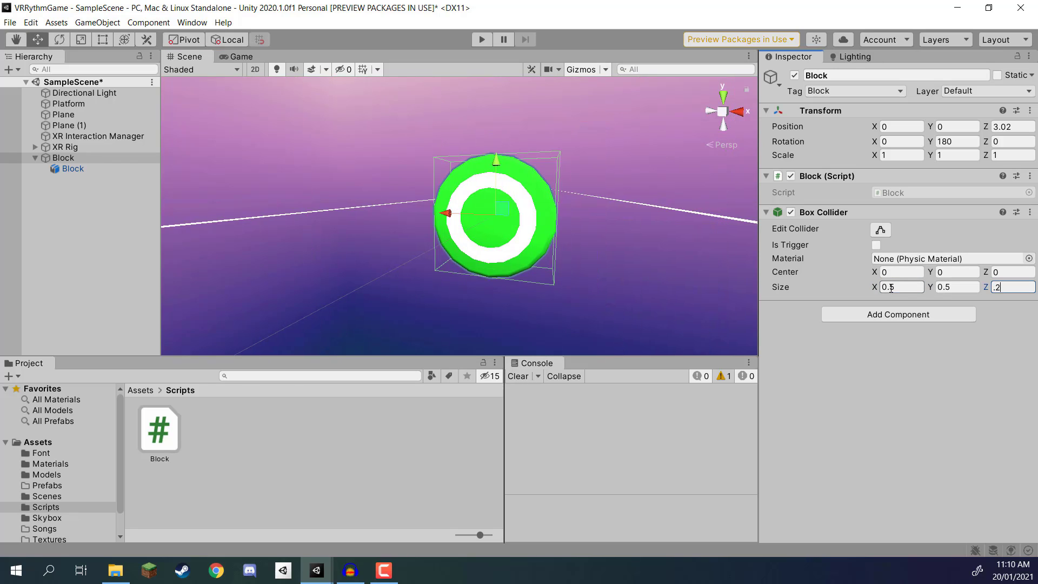
pyautogui.press('Return')
pyautogui.moveTo(508, 193); pyautogui.dragTo(486, 219, button='right')
pyautogui.click(876, 246)
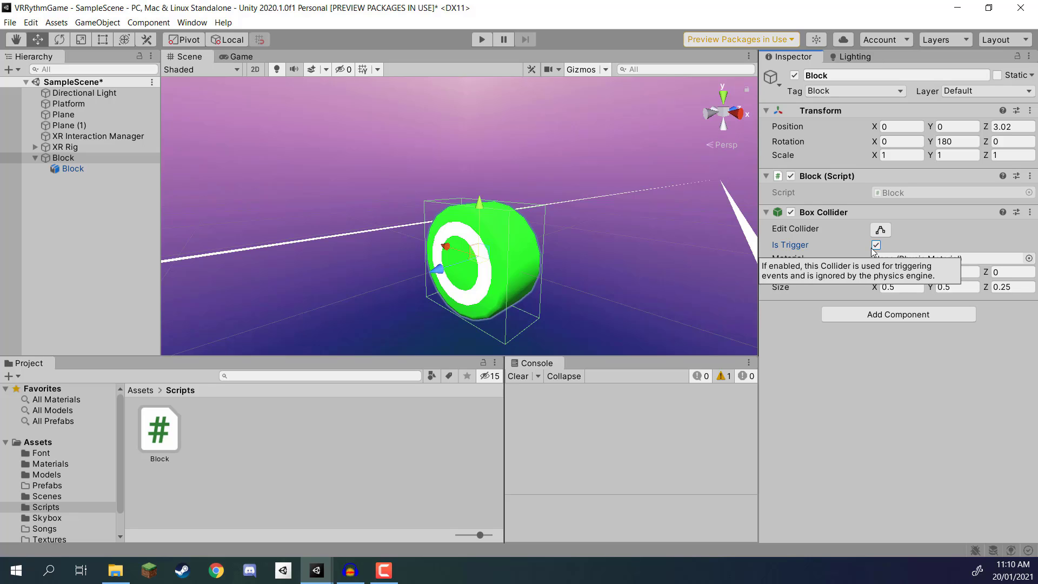
# Step: Add a Rigidbody component to the parent Block object
pyautogui.click(856, 315)
pyautogui.write('rigi')
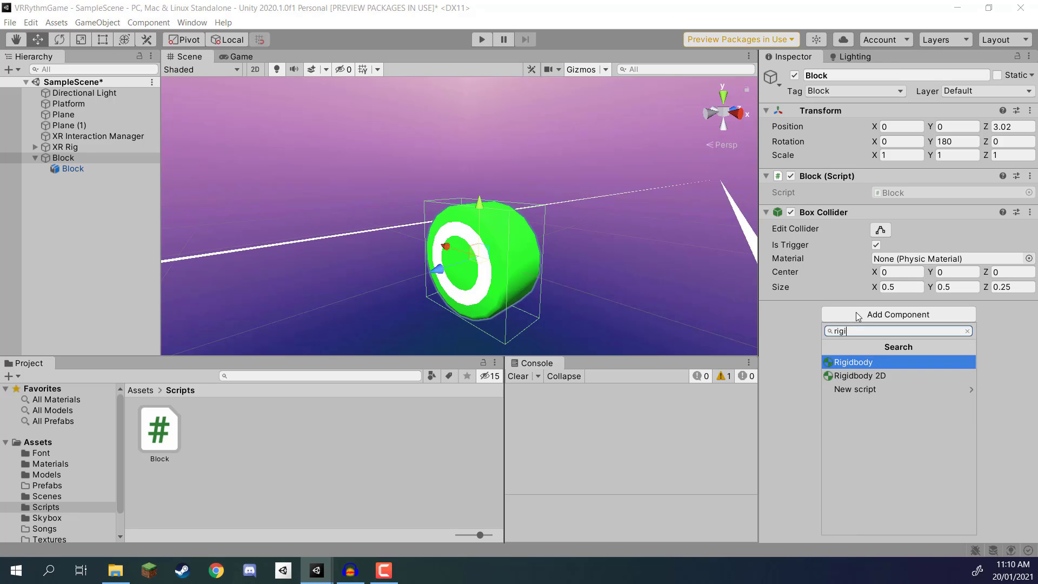
pyautogui.press('Return')
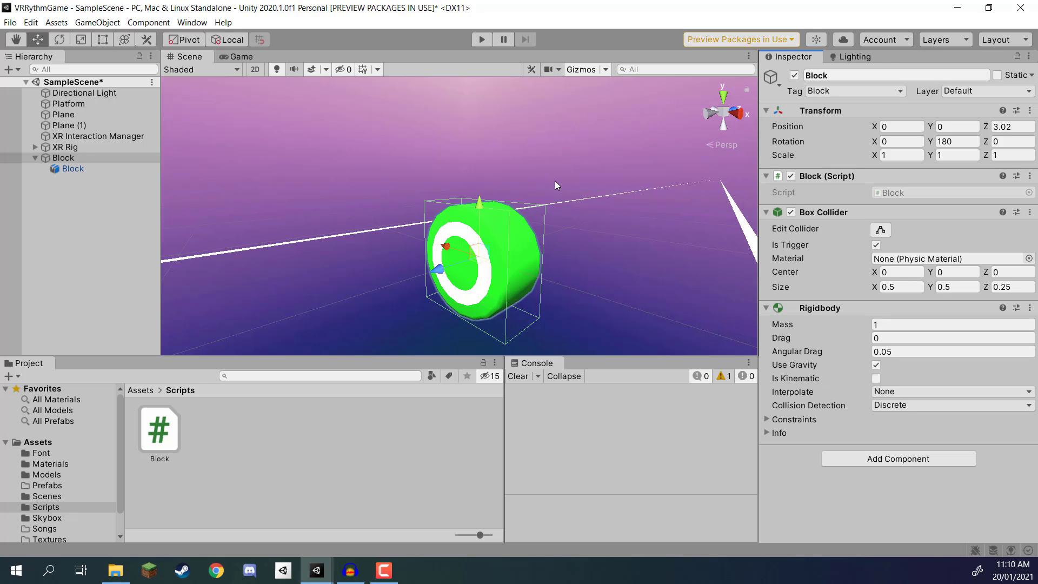
# Step: Turn off gravity on the Block's Rigidbody and freeze its position and rotation on X, Y and Z
pyautogui.moveTo(602, 195); pyautogui.dragTo(341, 125, button='right')
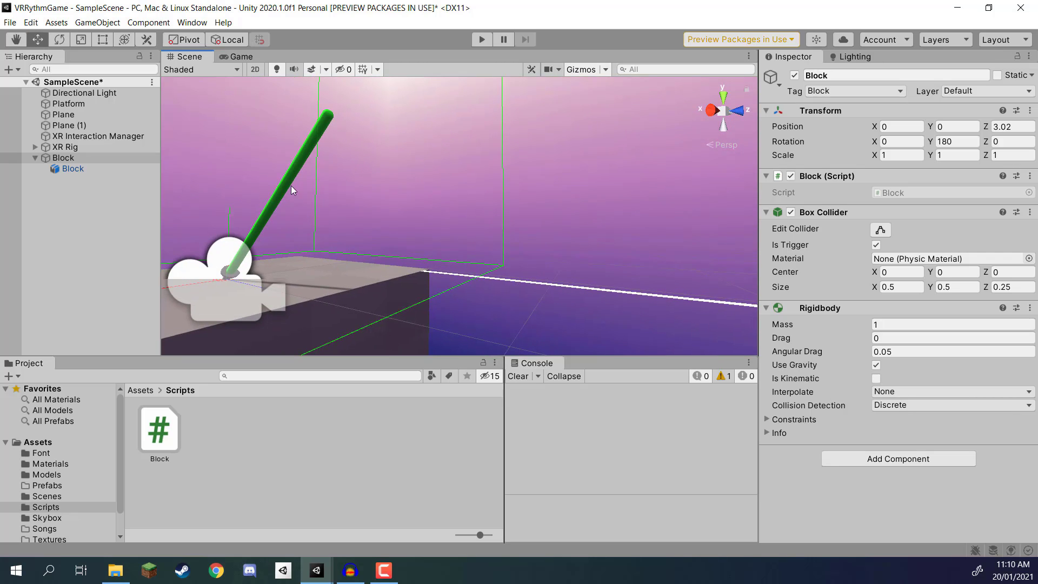
pyautogui.moveTo(299, 212); pyautogui.dragTo(528, 271, button='right')
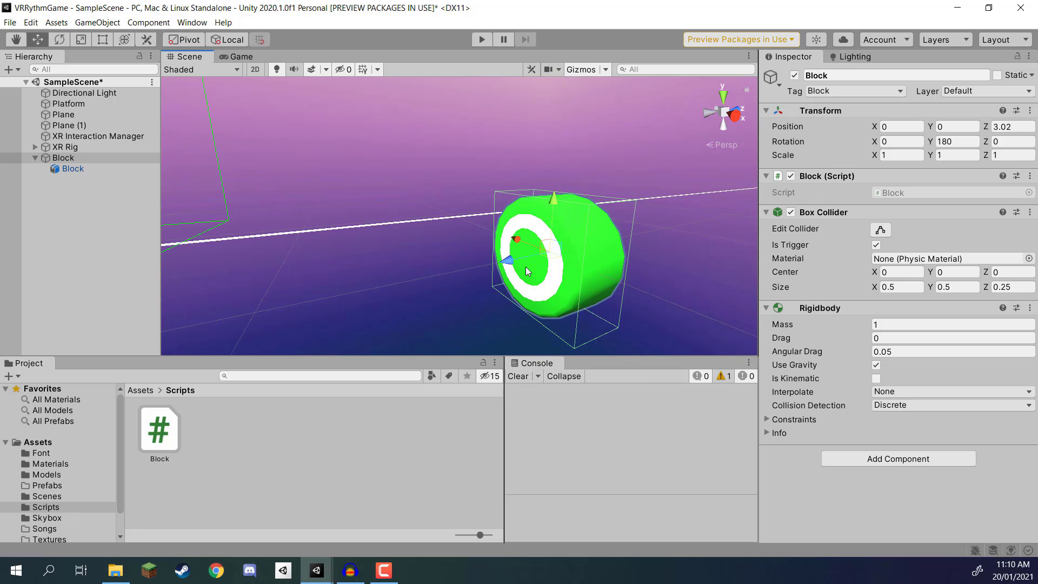
pyautogui.moveTo(528, 271); pyautogui.dragTo(562, 232, button='right')
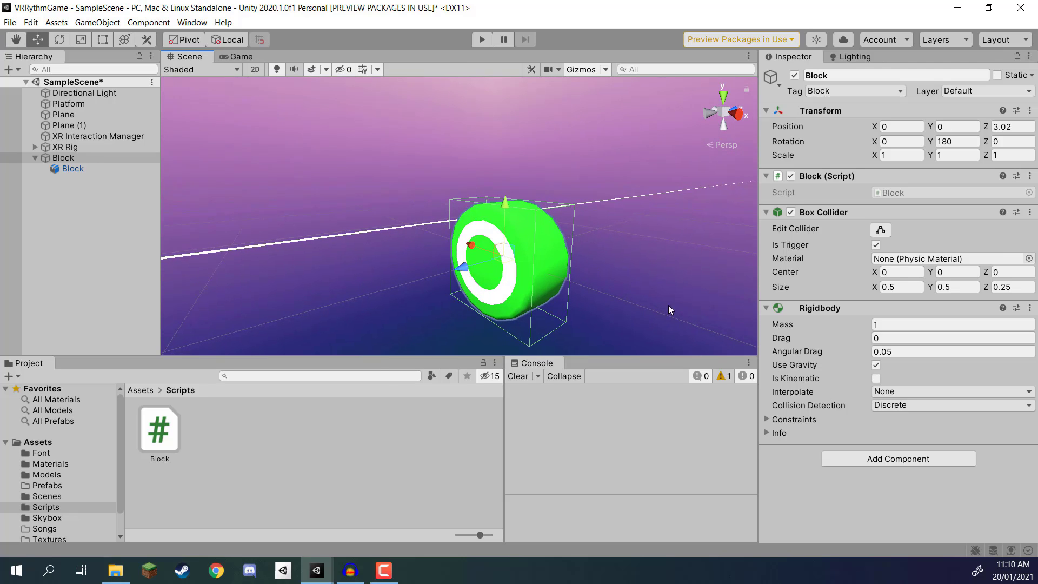
pyautogui.click(876, 366)
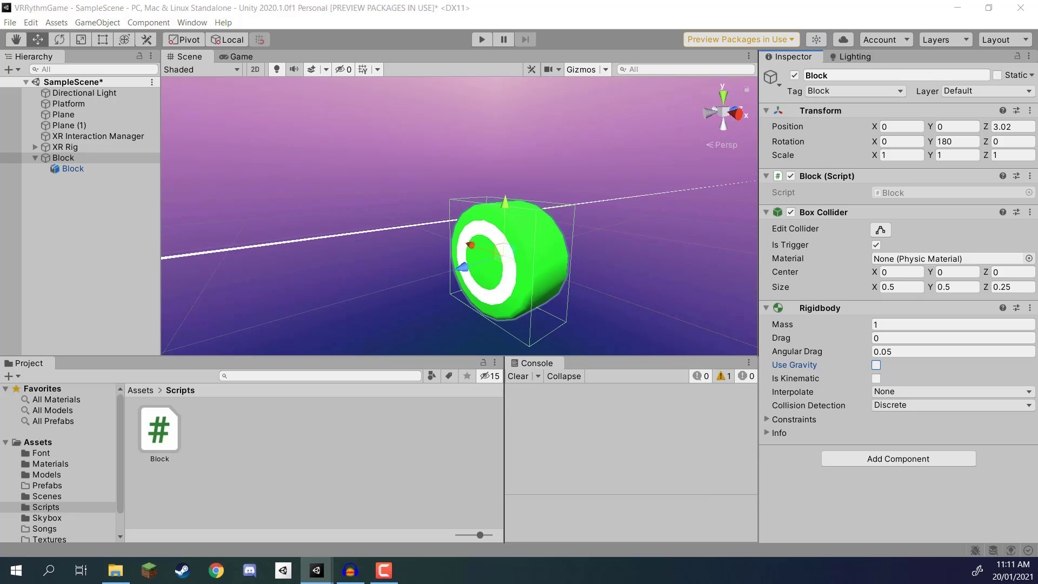
pyautogui.click(766, 420)
pyautogui.click(877, 433)
pyautogui.click(897, 433)
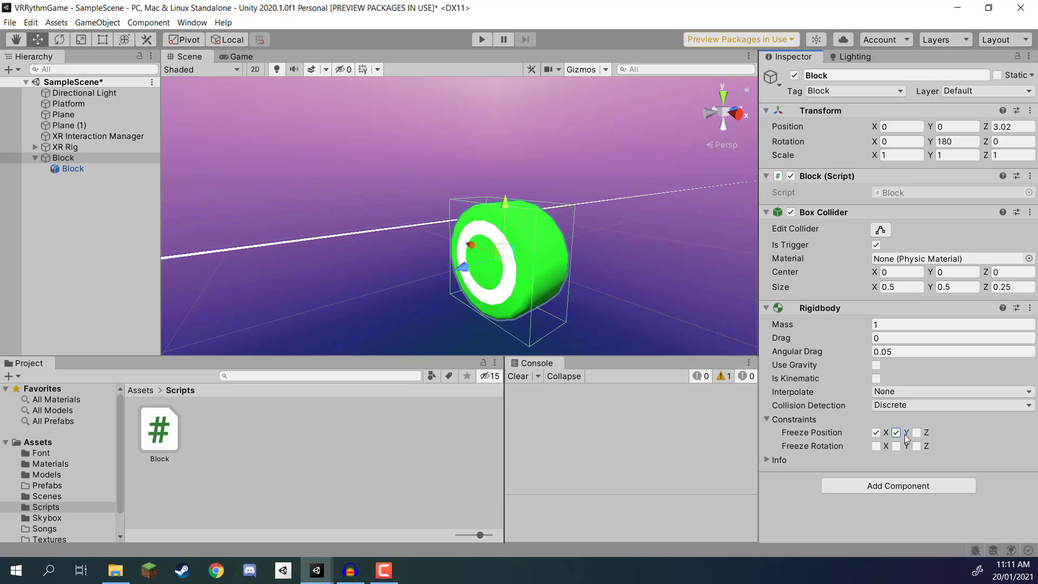
pyautogui.click(897, 446)
pyautogui.click(889, 410)
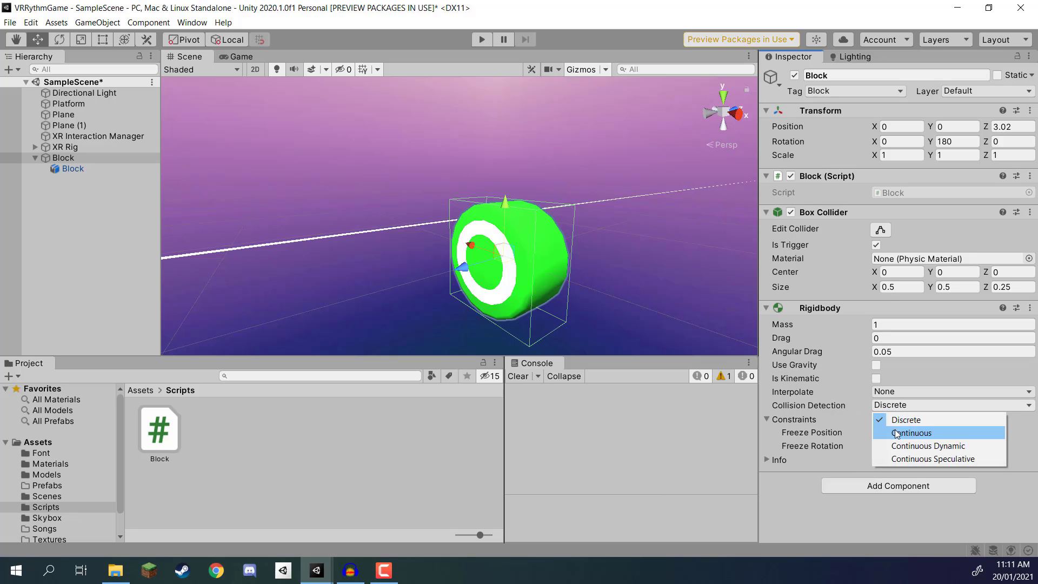
pyautogui.click(897, 433)
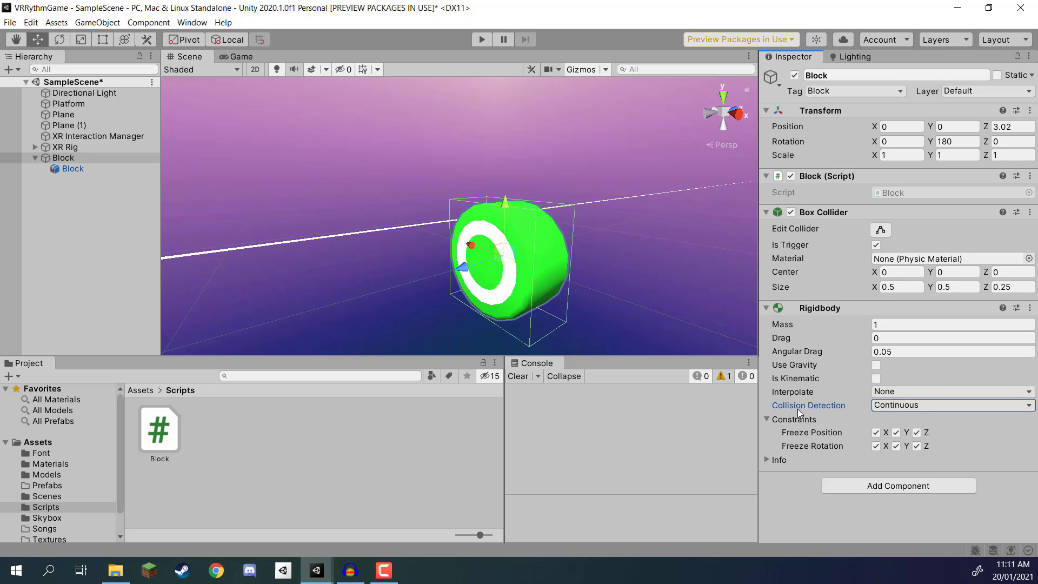
pyautogui.click(885, 405)
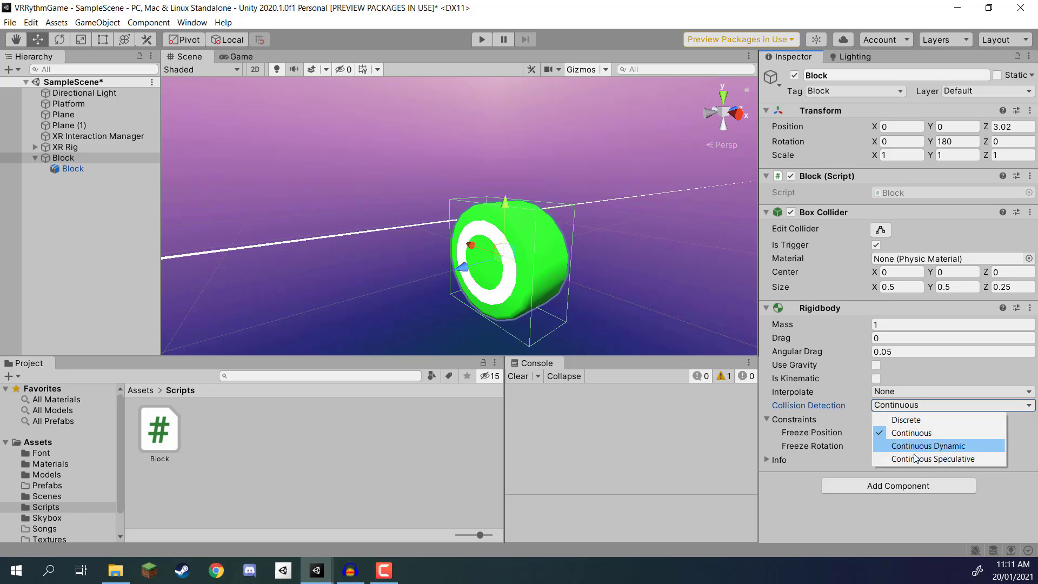
pyautogui.click(909, 421)
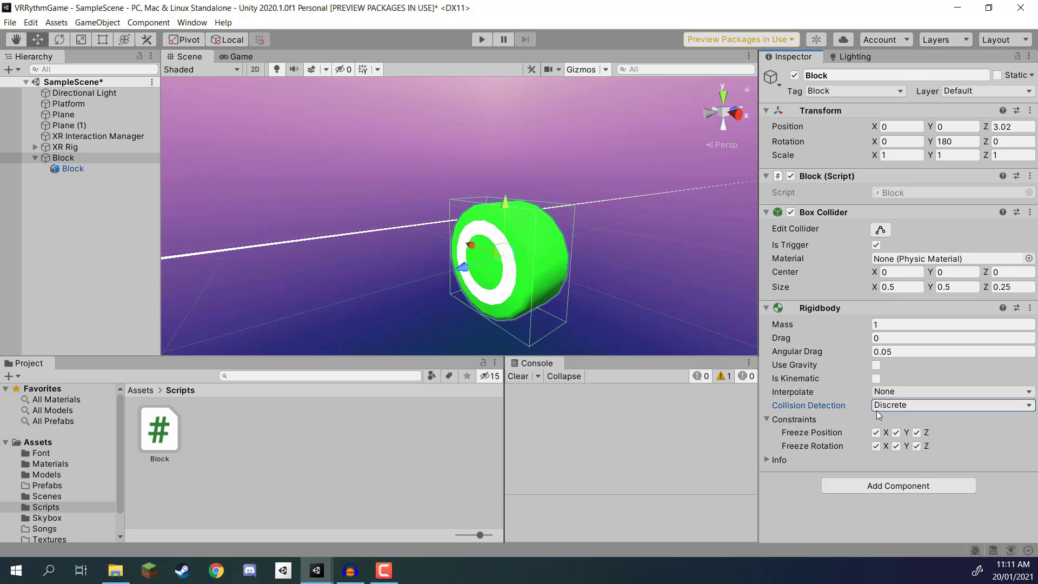
# Step: Set the Block Rigidbody's collision detection to Continuous and save the scene
pyautogui.moveTo(657, 226); pyautogui.dragTo(587, 242, button='right')
pyautogui.press('s')
pyautogui.press('w')
pyautogui.moveTo(514, 158); pyautogui.dragTo(477, 133, button='right')
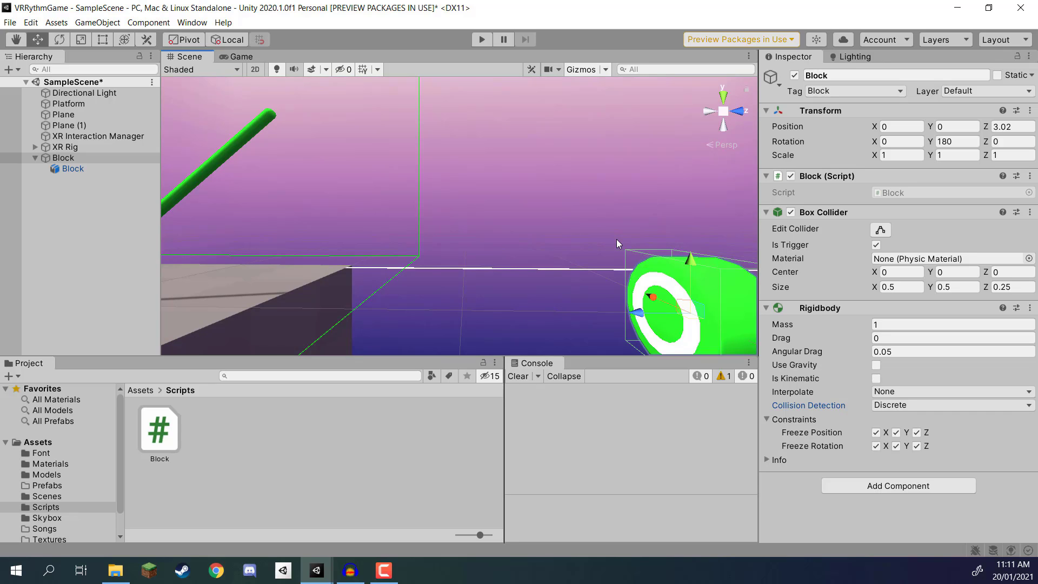
pyautogui.press('s')
pyautogui.moveTo(514, 228); pyautogui.dragTo(493, 251, button='right')
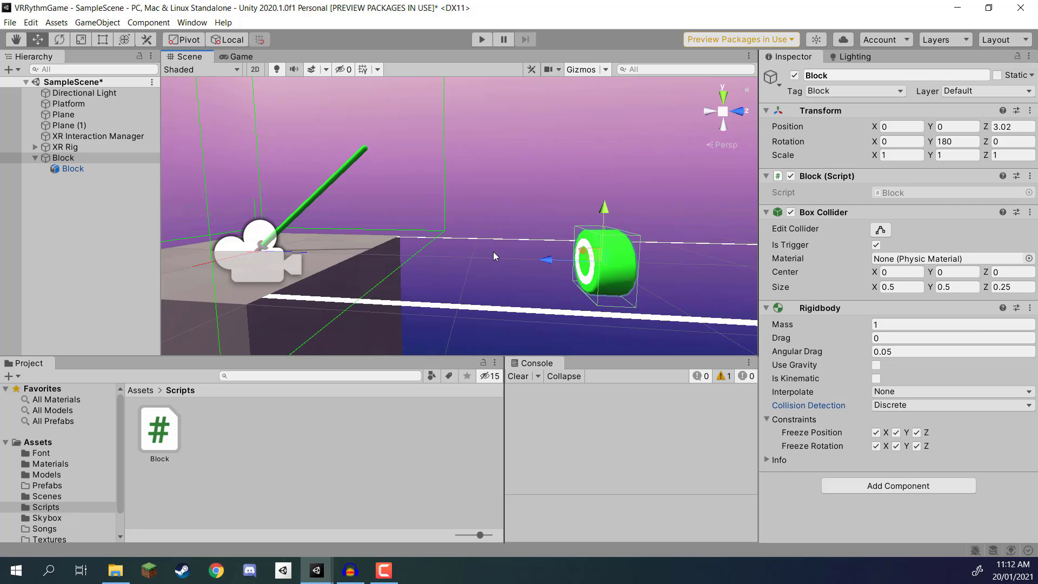
pyautogui.click(910, 408)
pyautogui.click(926, 433)
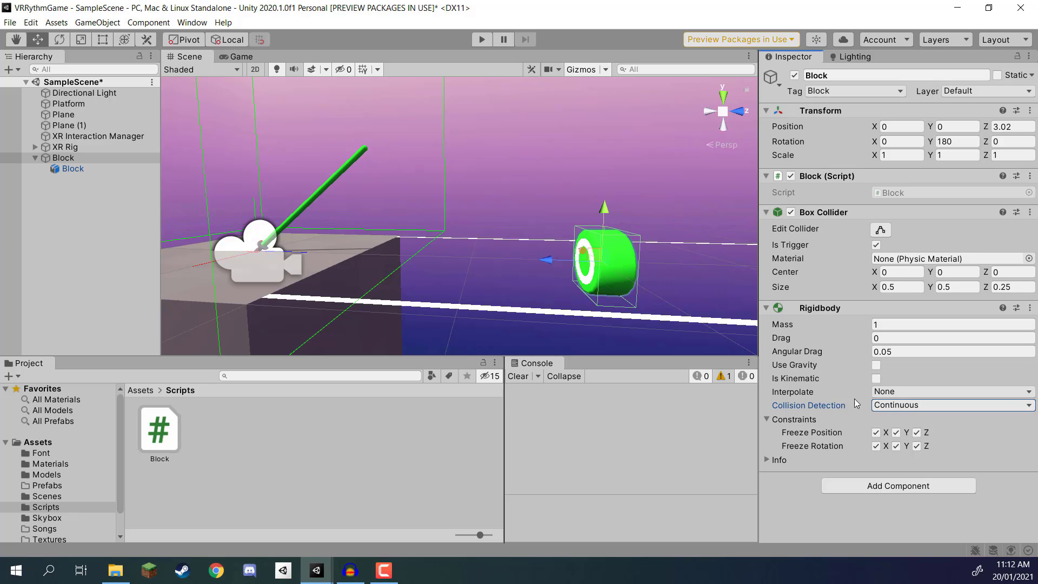
pyautogui.click(70, 196)
pyautogui.hotkey('ctrl', 's')
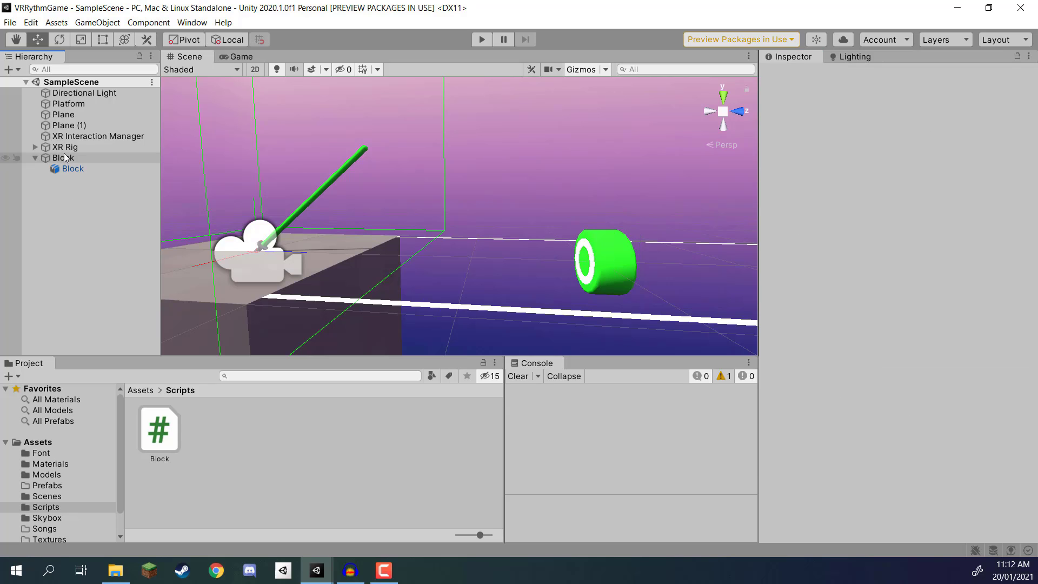
# Step: Open the project's Models folder to access the broken block models
pyautogui.click(64, 158)
pyautogui.press('a')
pyautogui.moveTo(448, 219); pyautogui.dragTo(664, 255, button='right')
pyautogui.press('w')
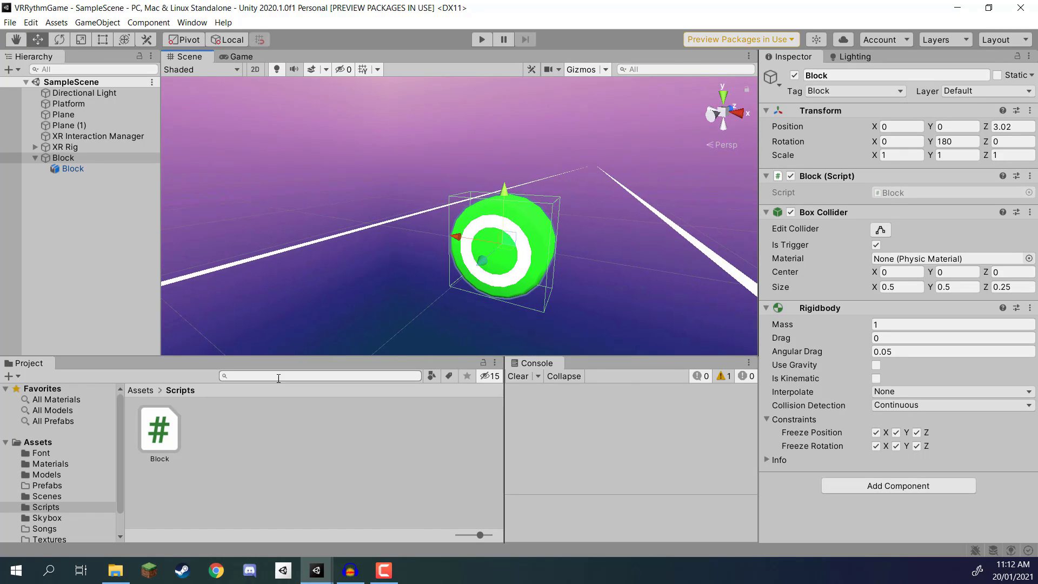
pyautogui.click(141, 390)
pyautogui.doubleClick(273, 423)
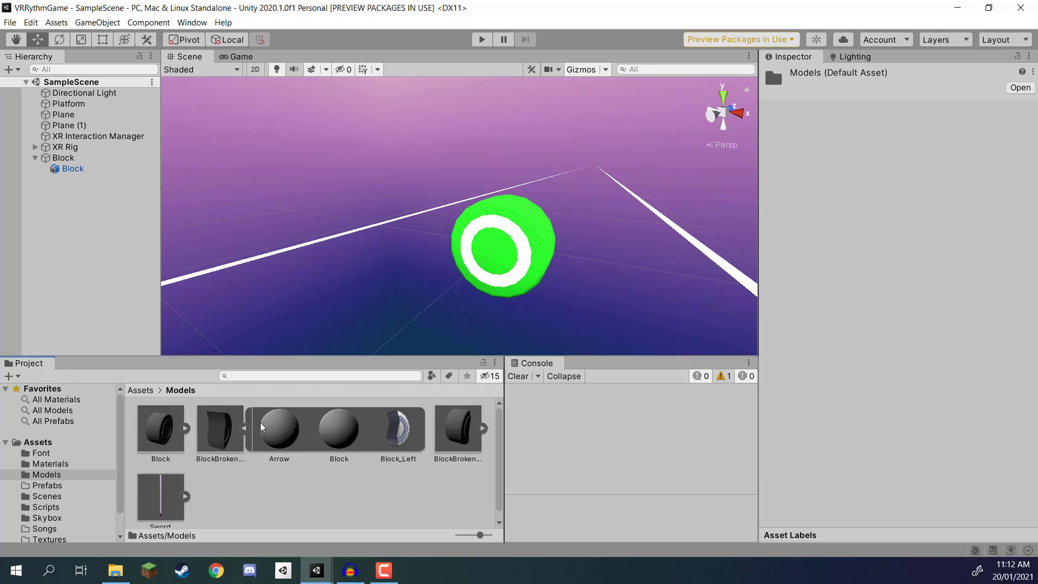
# Step: Add the BlockBroken_Left and BlockBroken_Right models to the scene as children of the parent Block object
pyautogui.click(243, 428)
pyautogui.click(203, 430)
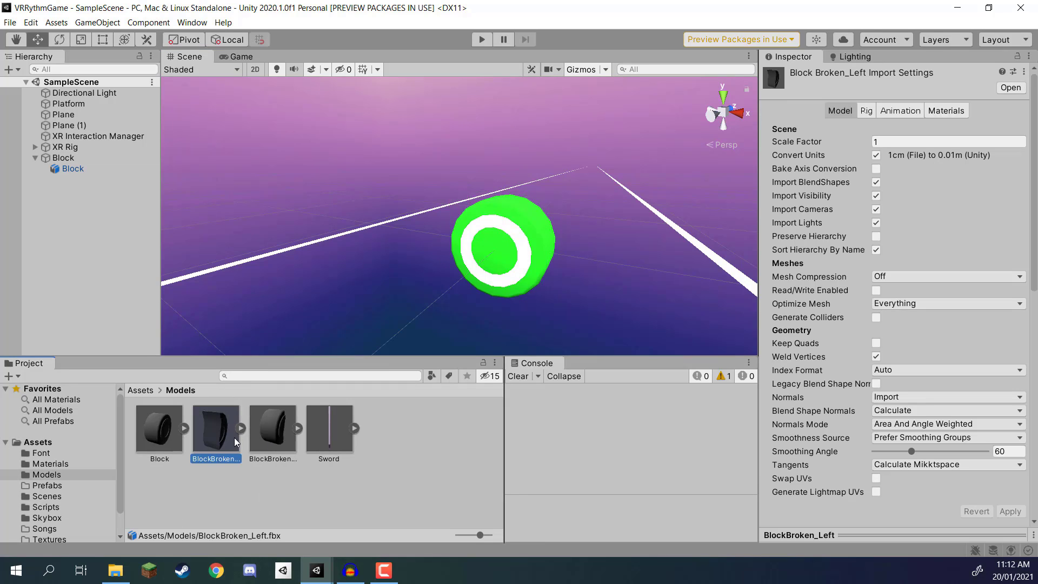
pyautogui.click(270, 443)
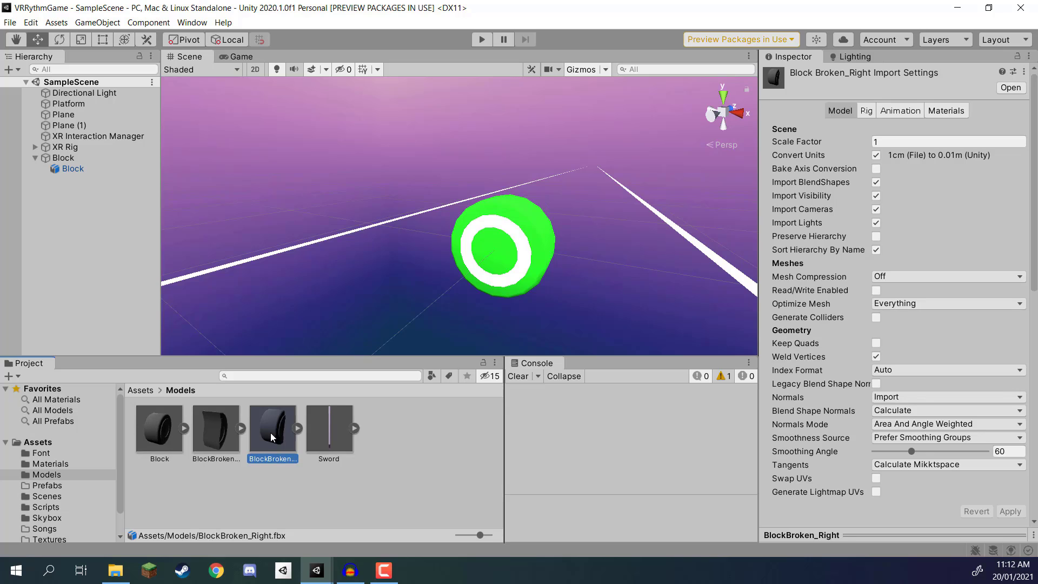
pyautogui.moveTo(216, 439); pyautogui.dragTo(86, 172)
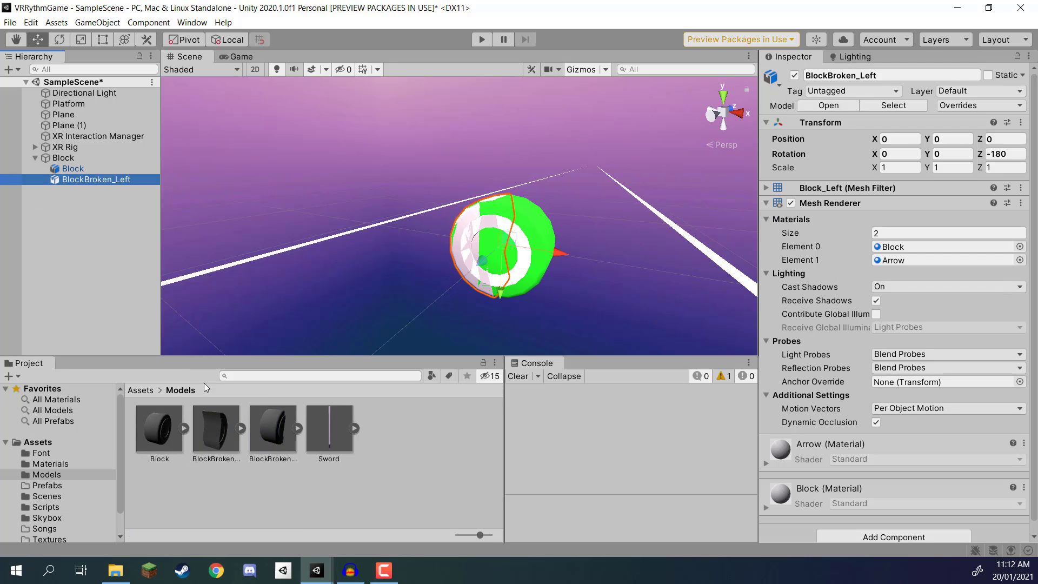
pyautogui.moveTo(279, 443); pyautogui.dragTo(71, 158)
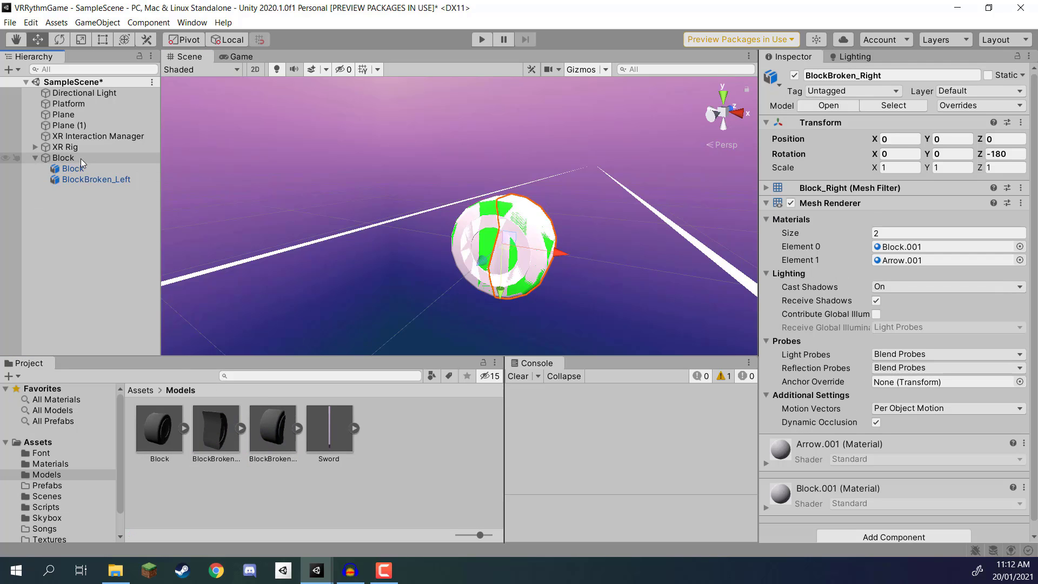
pyautogui.press('2')
pyautogui.moveTo(547, 259)
pyautogui.mouseDown(button='right')
pyautogui.moveTo(562, 248)
pyautogui.moveTo(545, 273)
pyautogui.mouseUp(button='right')
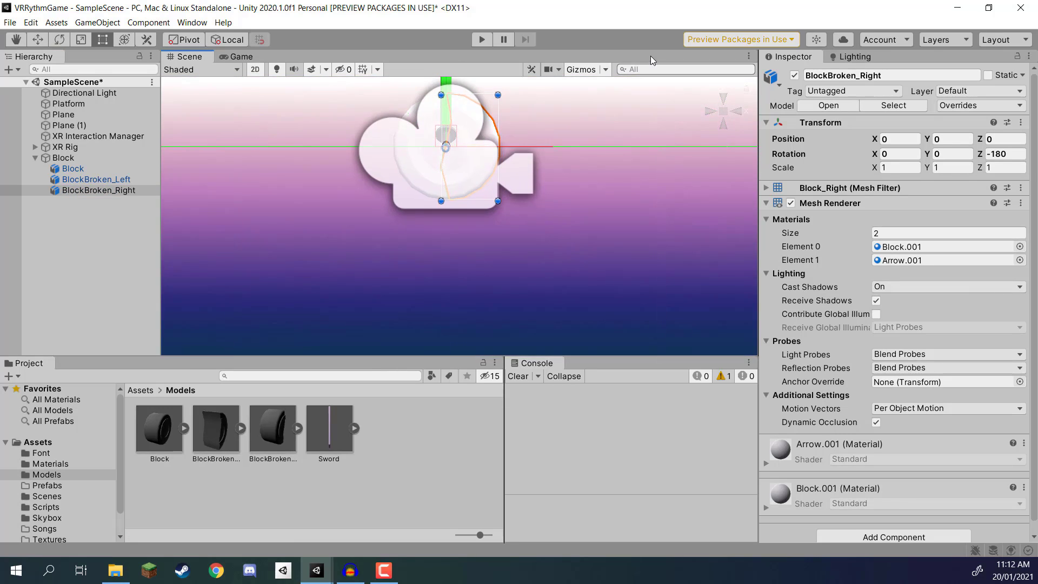
pyautogui.click(262, 71)
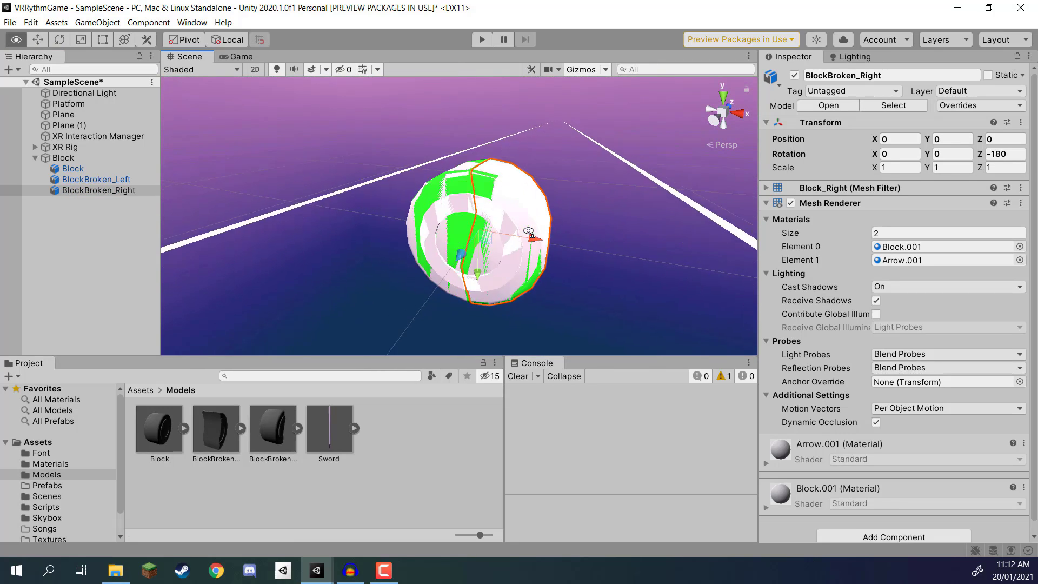
# Step: Deactivate the intact Block child and apply the ColorA and BlockRing materials to both broken halves
pyautogui.click(95, 170)
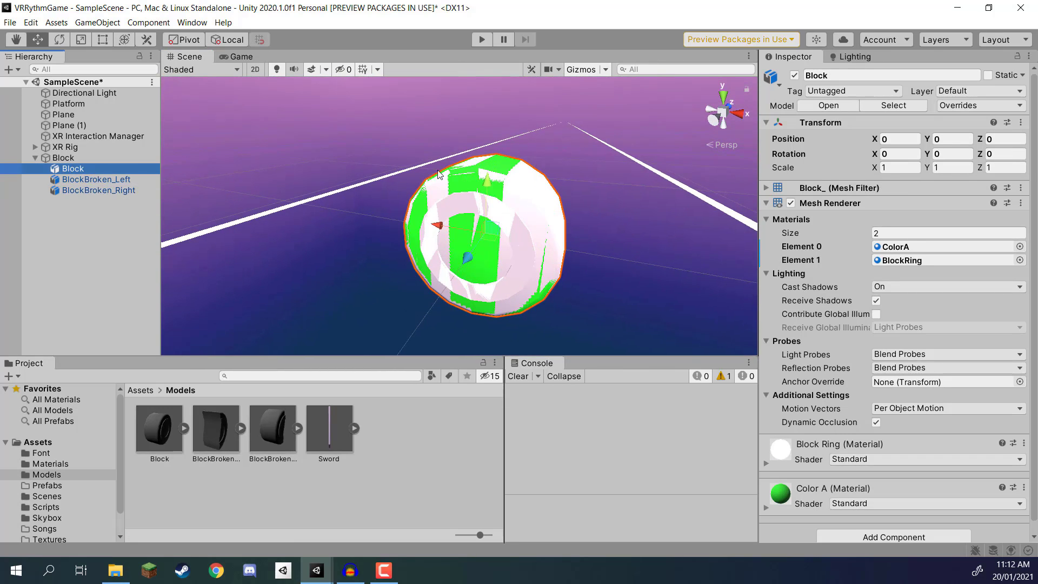
pyautogui.click(794, 75)
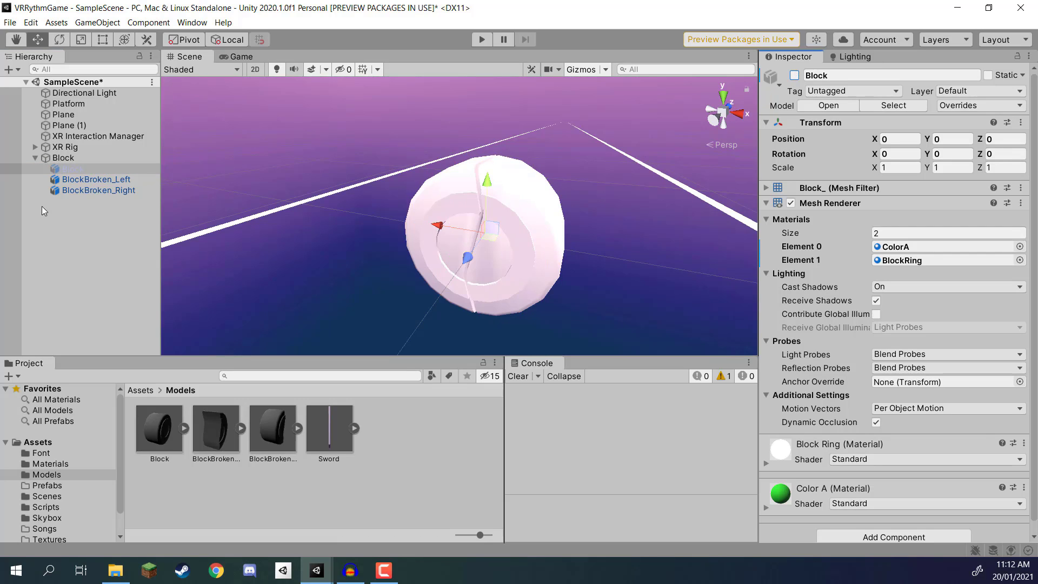
pyautogui.click(84, 182)
pyautogui.click(140, 390)
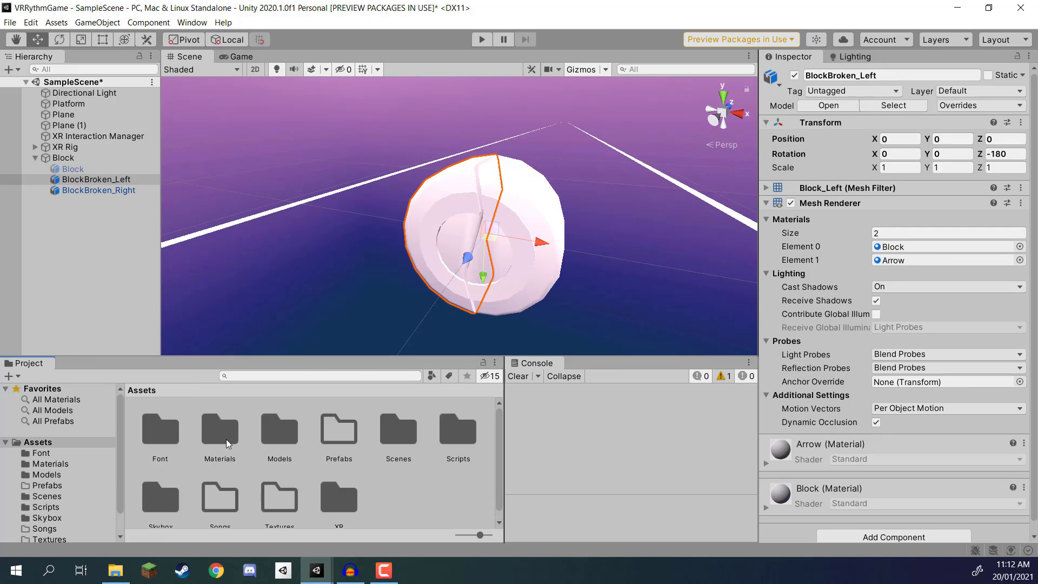
pyautogui.doubleClick(226, 438)
pyautogui.moveTo(225, 436); pyautogui.dragTo(525, 187)
pyautogui.moveTo(150, 423); pyautogui.dragTo(468, 202)
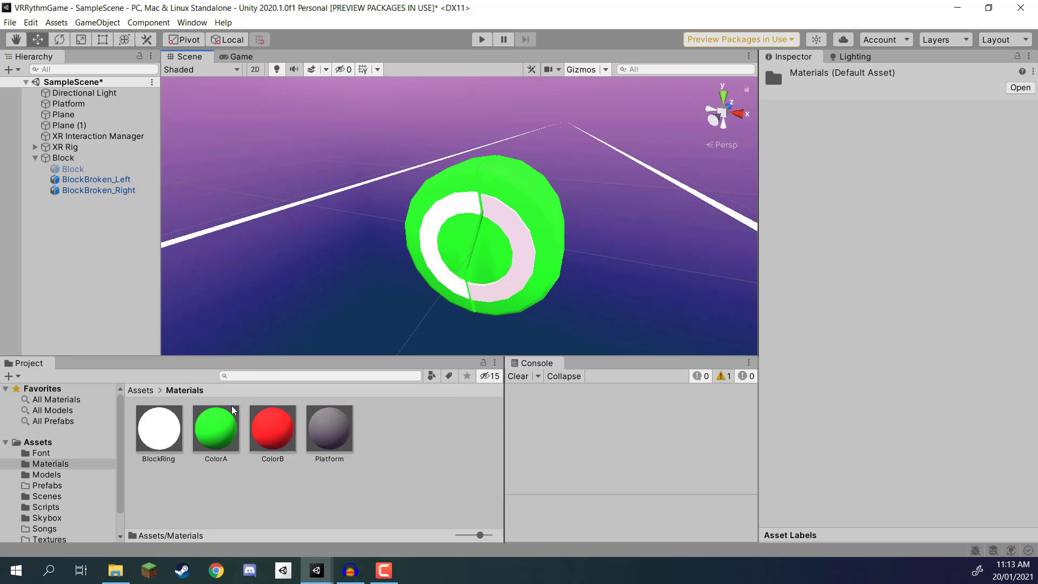
pyautogui.moveTo(166, 433); pyautogui.dragTo(581, 212)
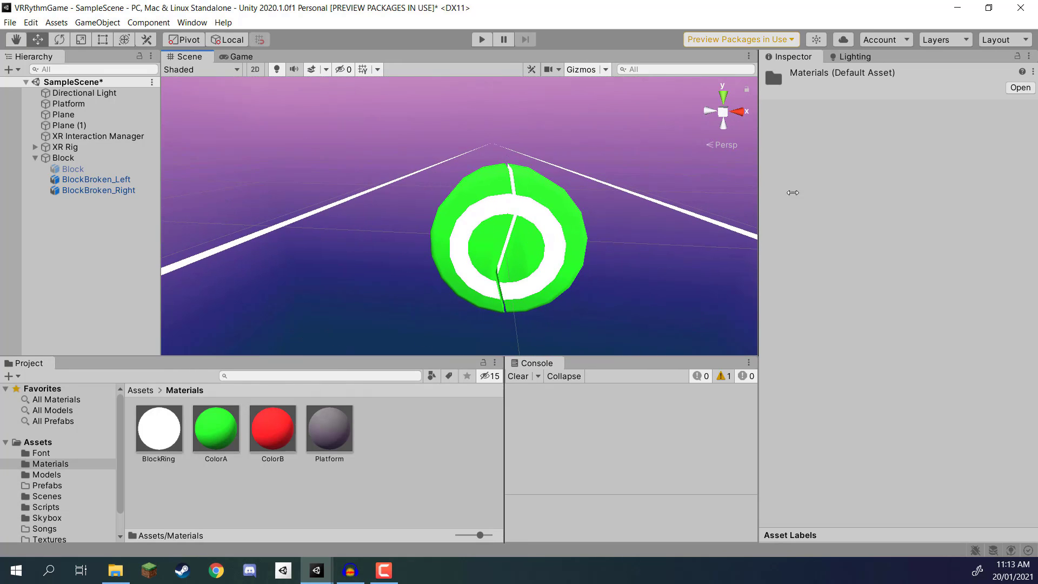
# Step: Move both broken halves out of the parent Block object, and parent them back under it
pyautogui.click(109, 179)
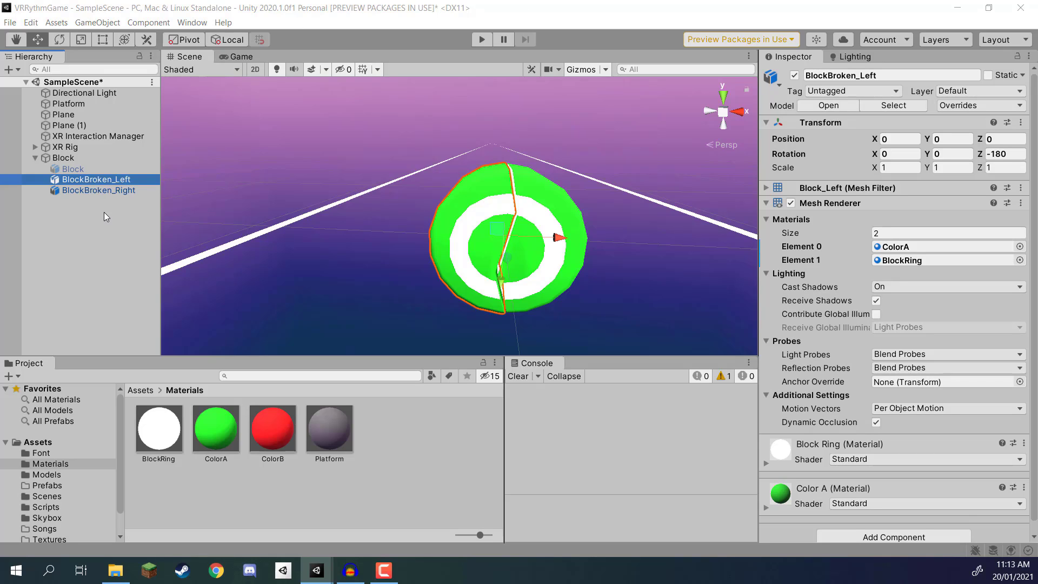
pyautogui.click(91, 189)
pyautogui.keyDown('ctrl'); pyautogui.click(88, 180); pyautogui.keyUp('ctrl')
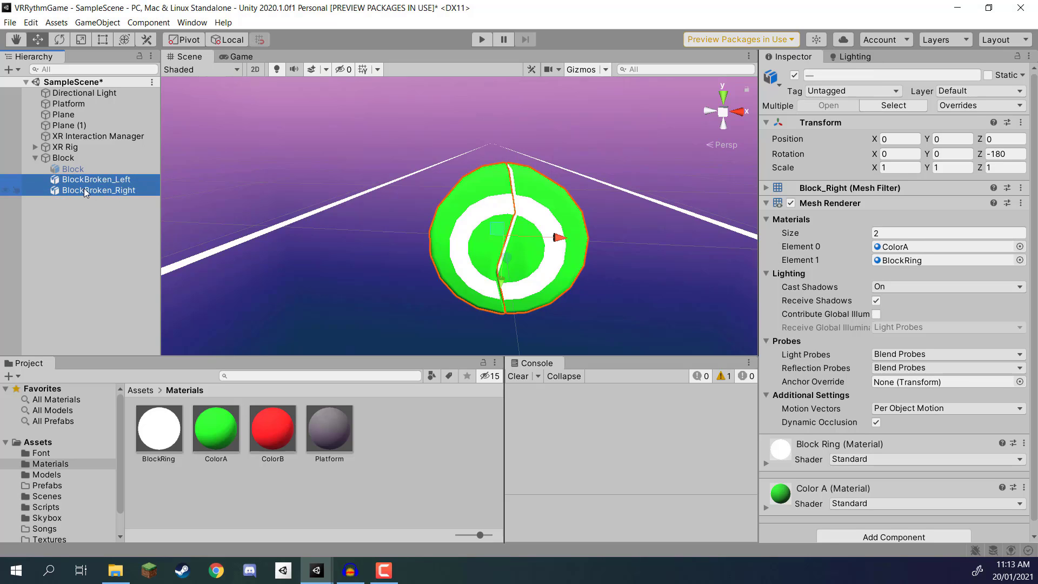
pyautogui.moveTo(82, 193); pyautogui.dragTo(63, 259)
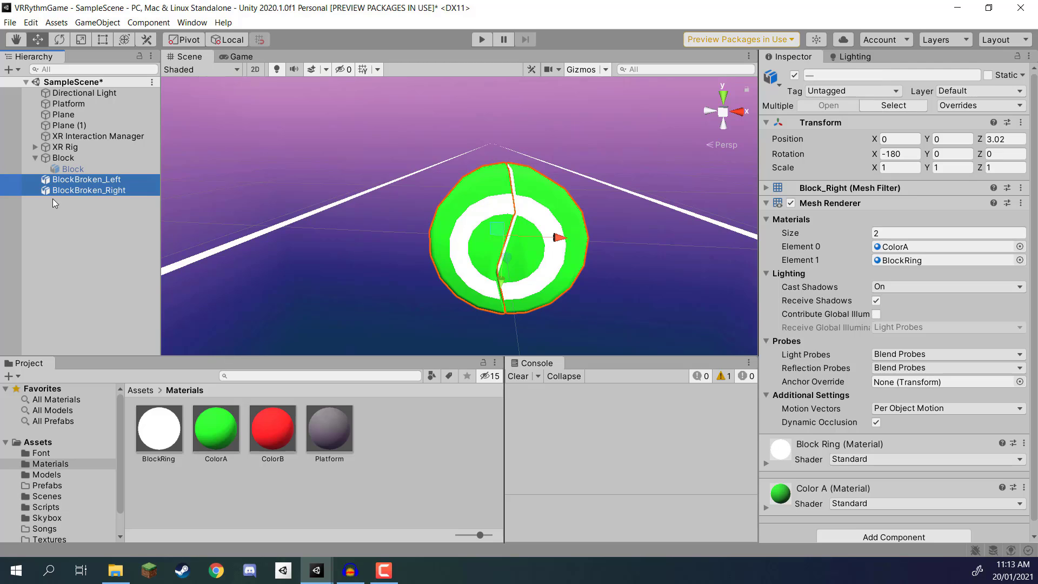
pyautogui.click(63, 158)
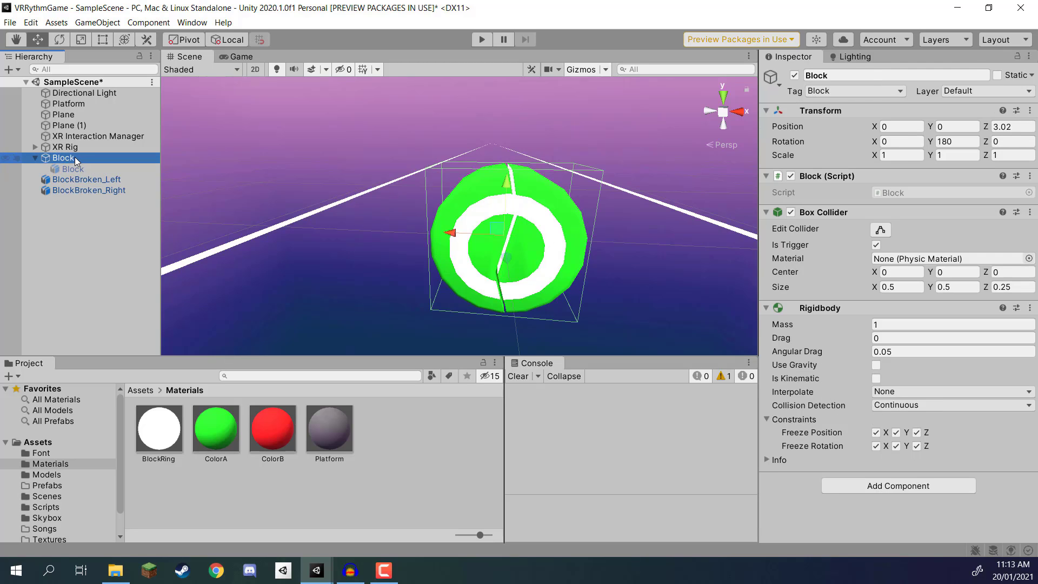
pyautogui.click(67, 190)
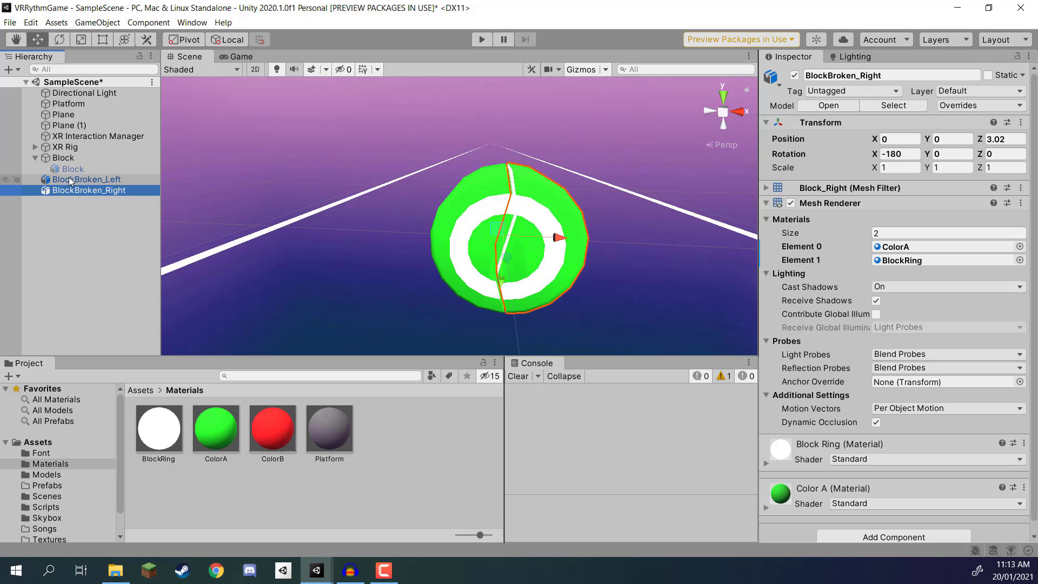
pyautogui.click(69, 179)
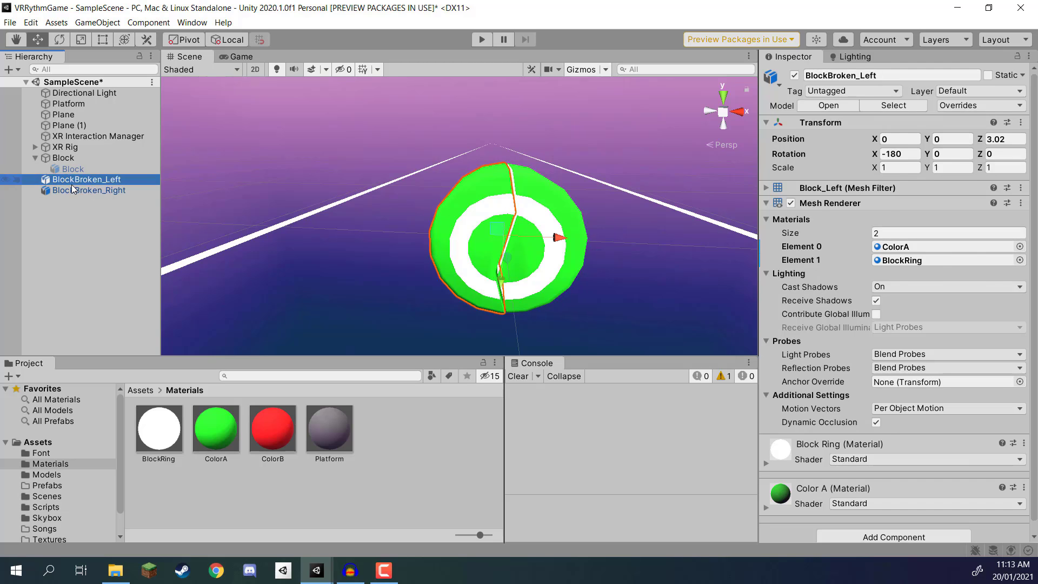
pyautogui.keyDown('ctrl'); pyautogui.click(72, 188); pyautogui.keyUp('ctrl')
pyautogui.moveTo(72, 187); pyautogui.dragTo(70, 158)
# Step: Try moving BlockBroken_Right sideways away from the left half, and undo the move
pyautogui.click(83, 182)
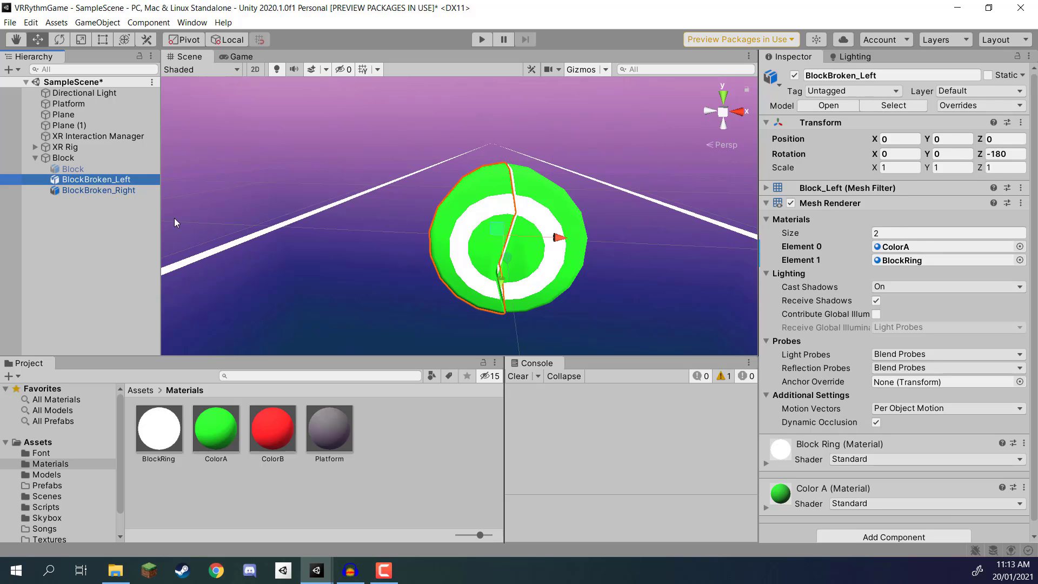
pyautogui.click(115, 190)
pyautogui.moveTo(538, 241); pyautogui.dragTo(589, 243)
pyautogui.hotkey('ctrl', 'z')
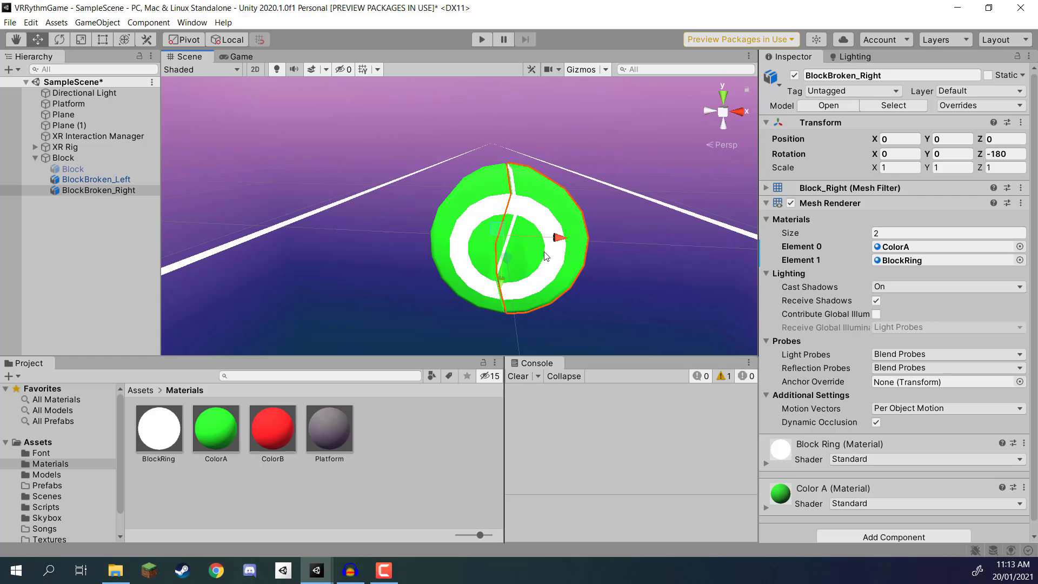
# Step: Add a Rigidbody component to both BlockBroken_Left and BlockBroken_Right
pyautogui.moveTo(615, 162); pyautogui.dragTo(538, 241, button='right')
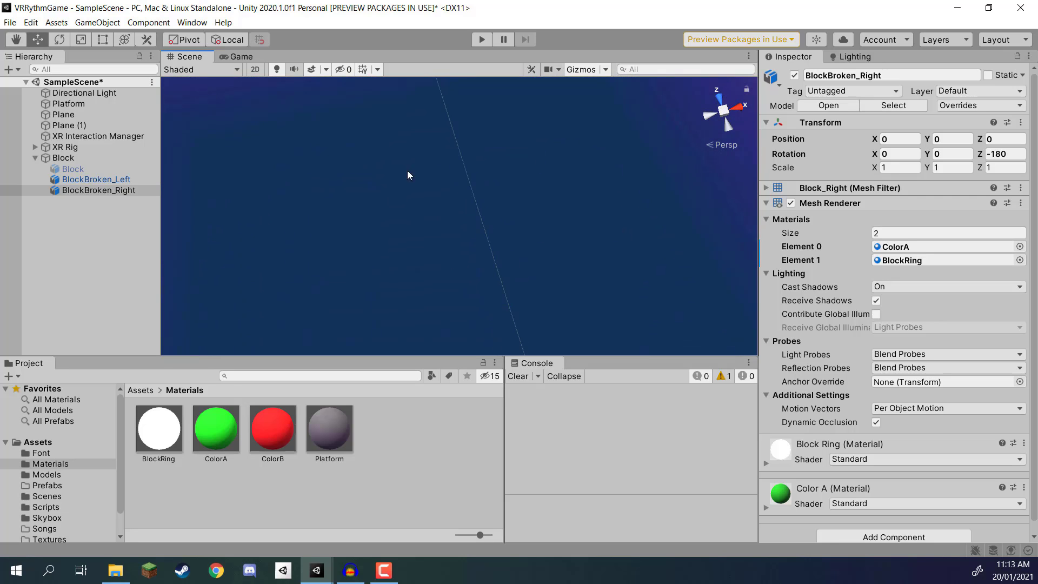
pyautogui.moveTo(521, 187); pyautogui.dragTo(480, 89, button='right')
pyautogui.moveTo(466, 171); pyautogui.dragTo(464, 134, button='right')
pyautogui.click(858, 203)
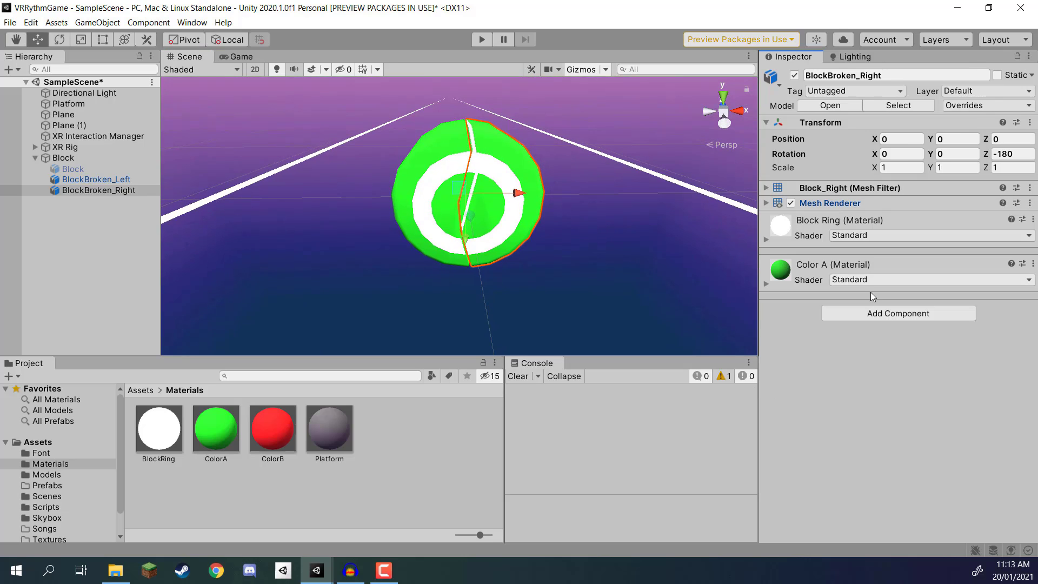
pyautogui.click(873, 313)
pyautogui.click(92, 180)
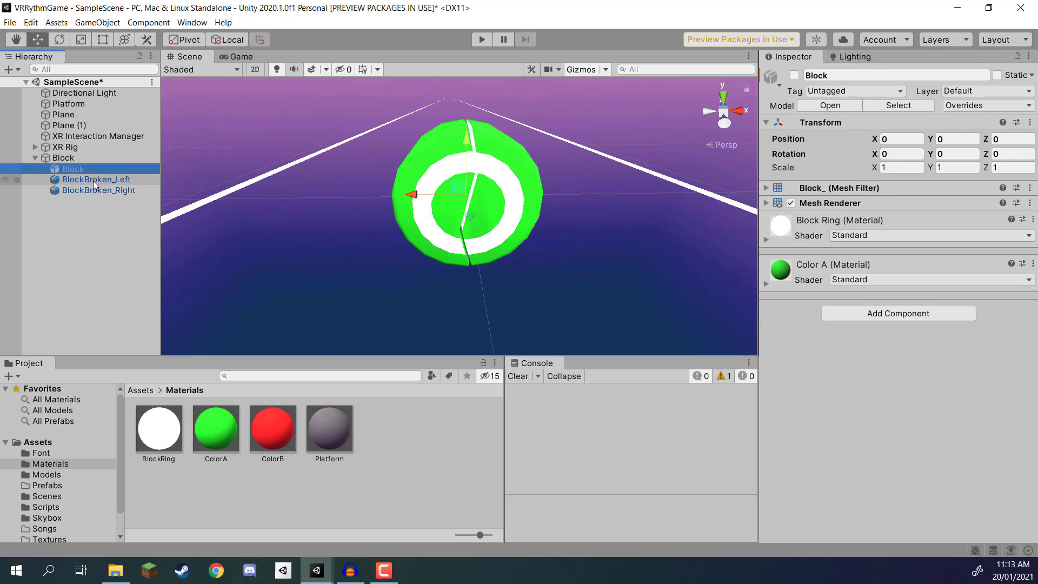
pyautogui.keyDown('ctrl'); pyautogui.click(91, 191); pyautogui.keyUp('ctrl')
pyautogui.click(930, 316)
pyautogui.write('rig')
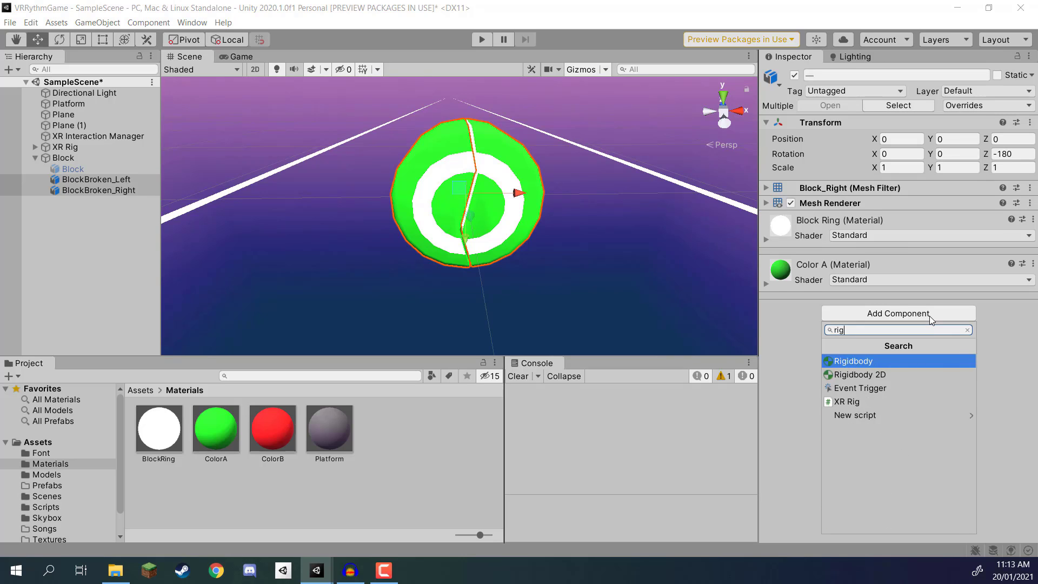
pyautogui.press('Return')
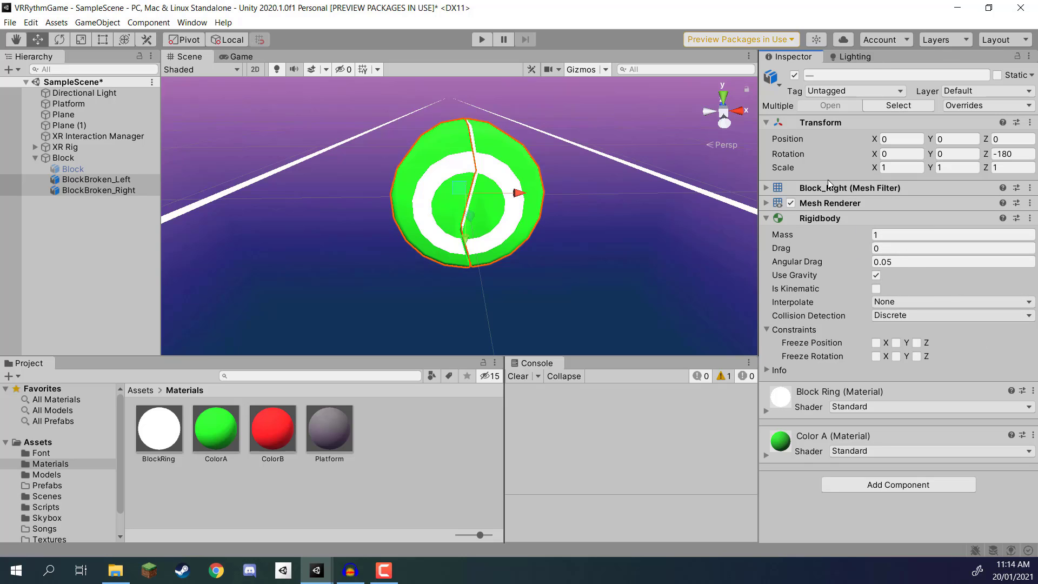
# Step: Deactivate the BlockBroken_Left and BlockBroken_Right objects together
pyautogui.click(95, 180)
pyautogui.keyDown('shift'); pyautogui.click(86, 190); pyautogui.keyUp('shift')
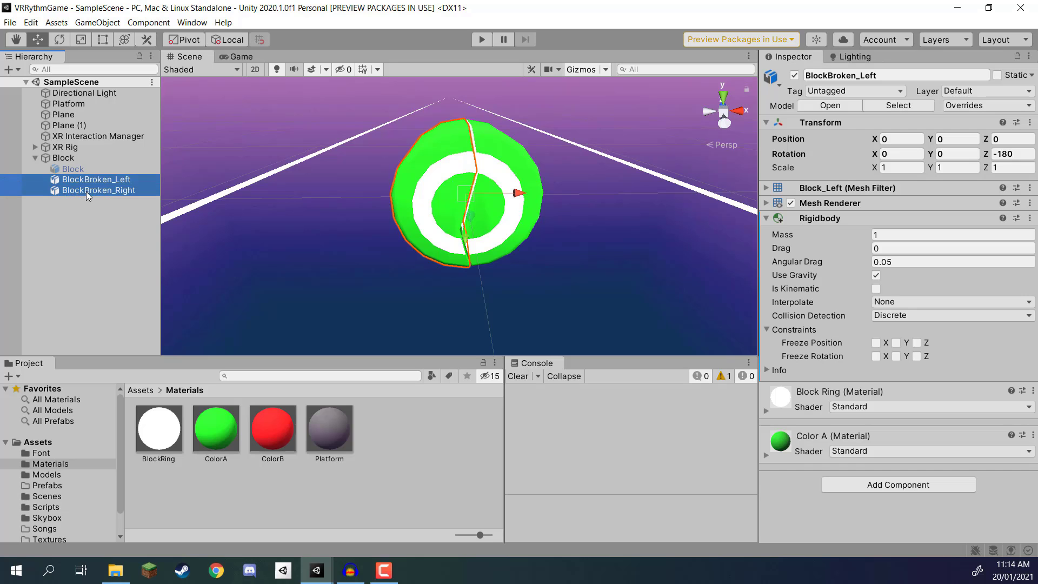
pyautogui.click(795, 75)
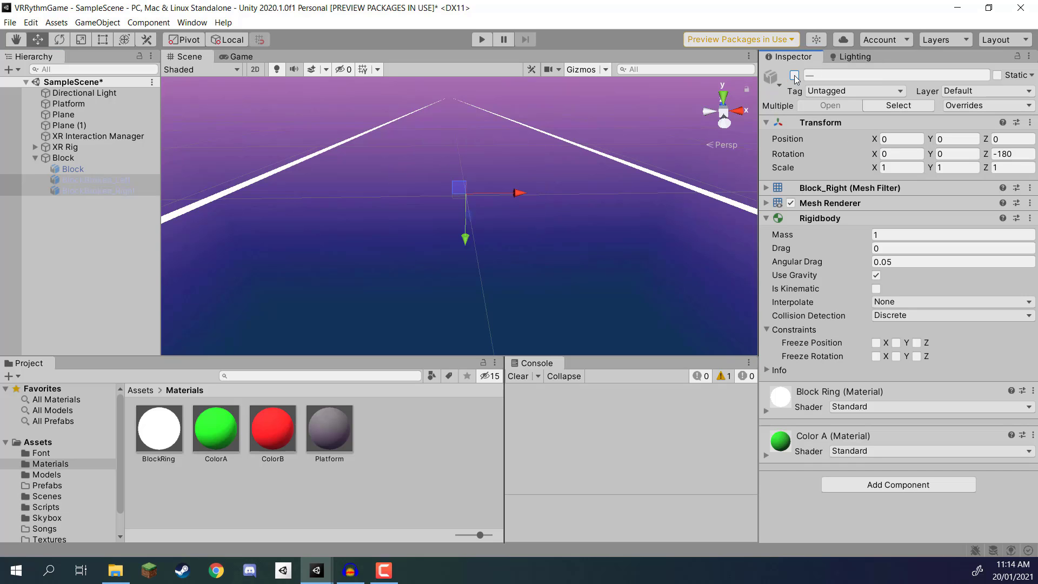
# Step: Reactivate the intact Block child object and save the scene
pyautogui.click(116, 173)
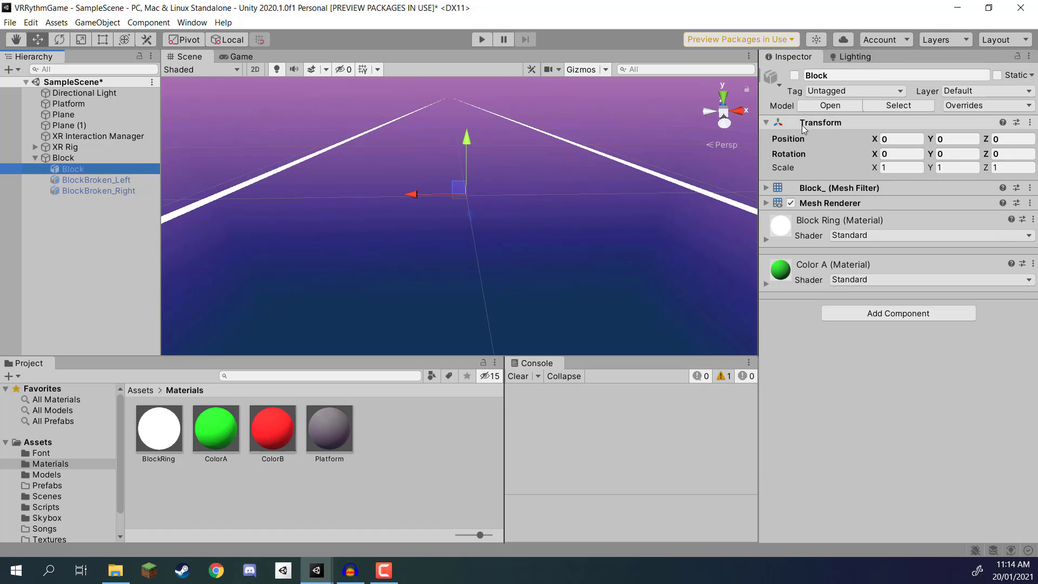
pyautogui.click(794, 75)
pyautogui.click(113, 245)
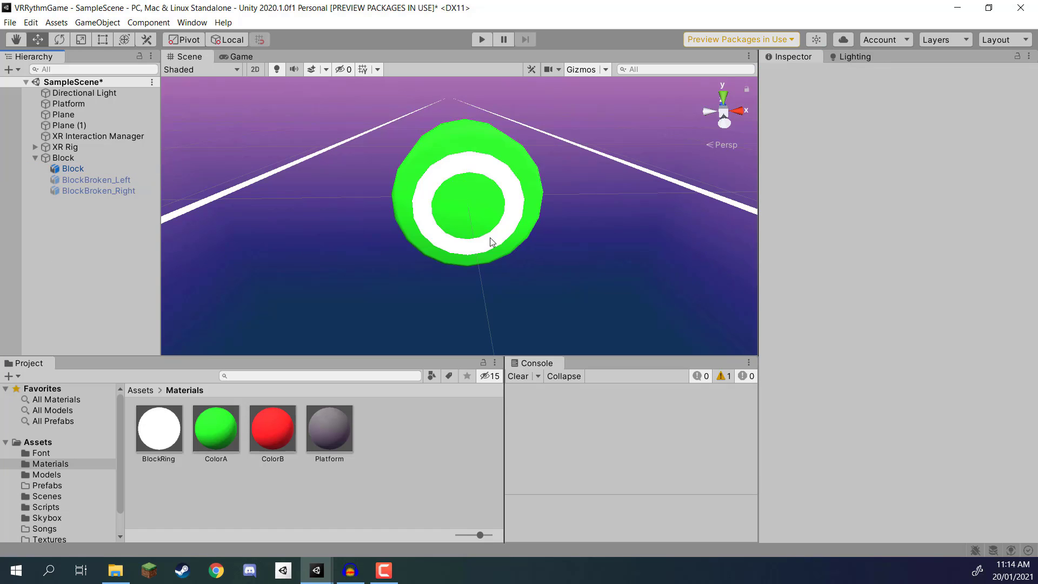
pyautogui.moveTo(490, 238); pyautogui.dragTo(324, 185, button='right')
pyautogui.hotkey('ctrl', 's')
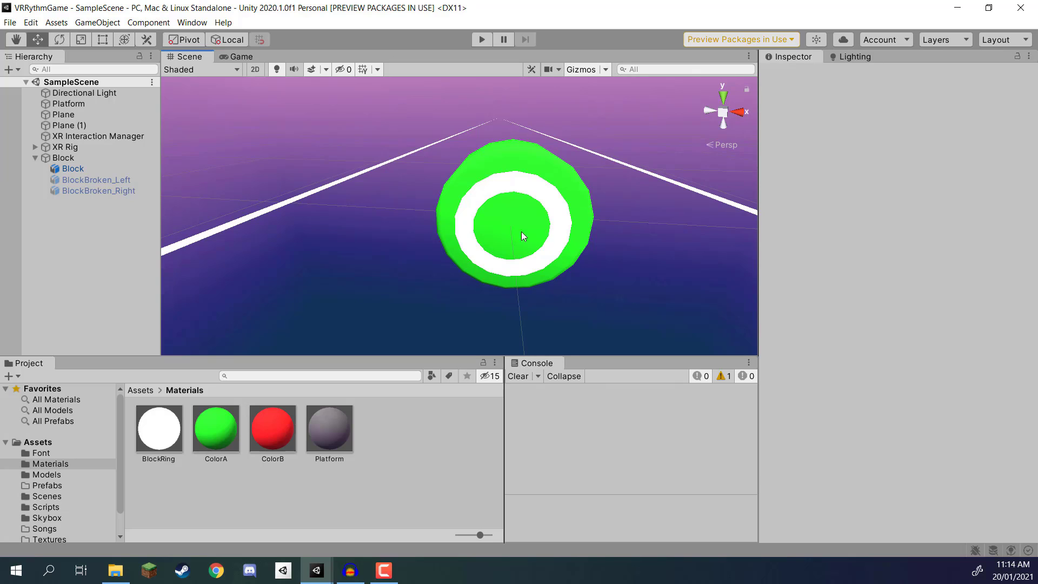
# Step: Select the parent Block object in the hierarchy
pyautogui.click(57, 158)
pyautogui.moveTo(368, 220); pyautogui.dragTo(438, 189, button='right')
pyautogui.press('s')
pyautogui.press('d')
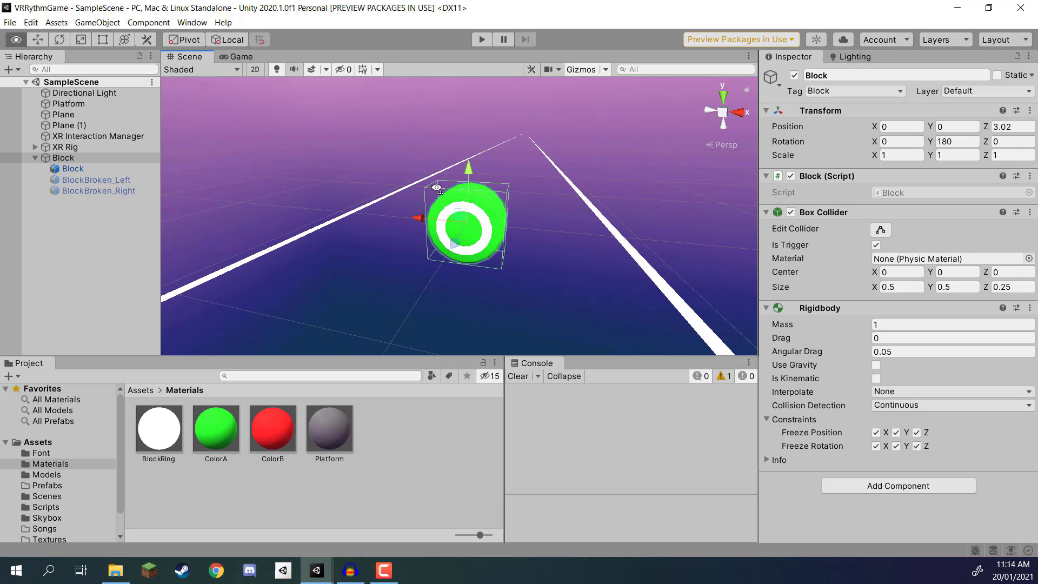
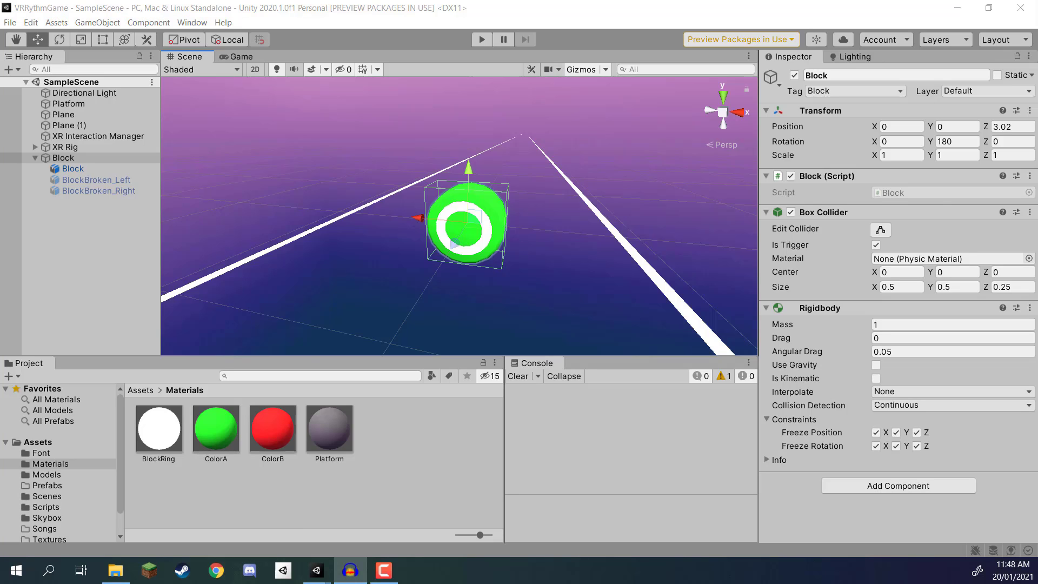
# Step: Open the Block script from the Scripts folder in Visual Studio
pyautogui.hotkey('alt', 'Tab')
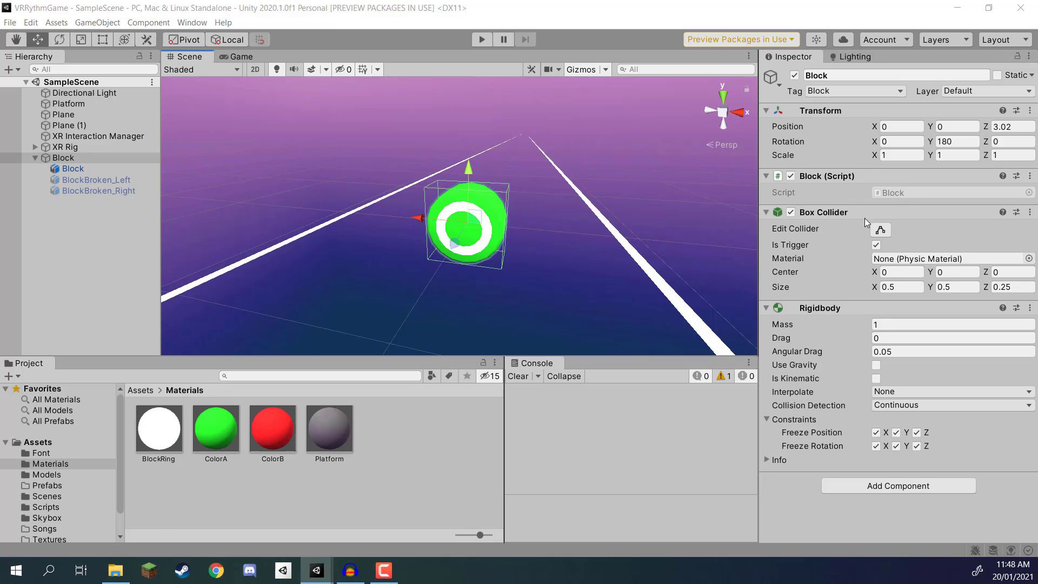
pyautogui.click(896, 192)
pyautogui.click(162, 427)
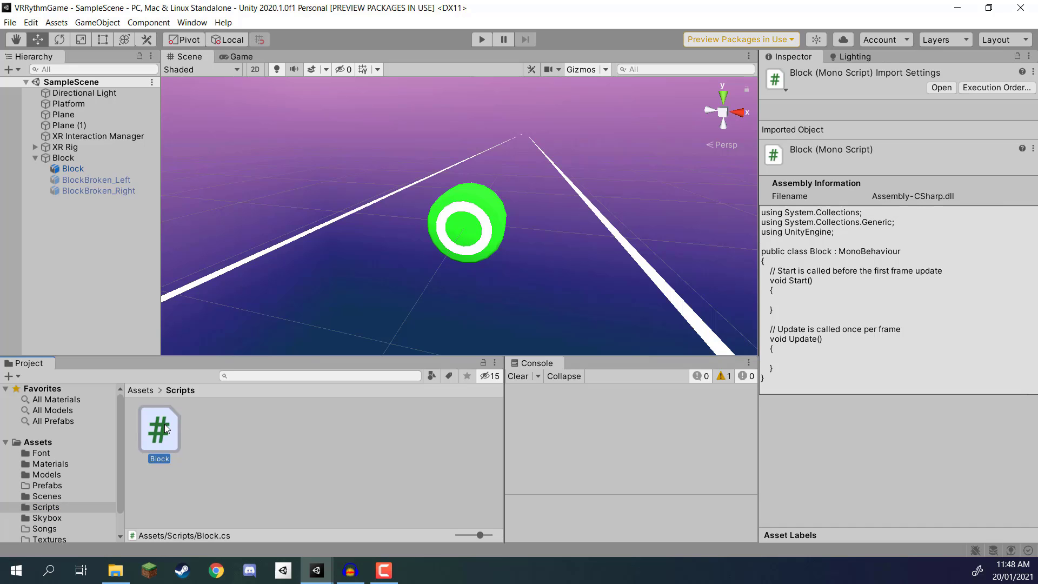
pyautogui.doubleClick(164, 424)
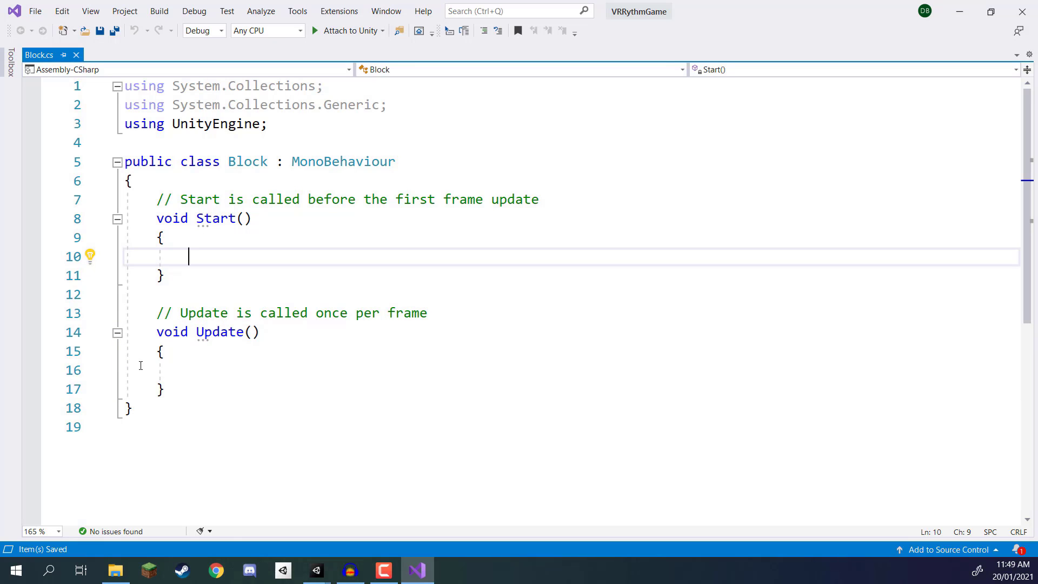
# Step: Remove the default Start and Update methods with their comments from the Block class and save the script
pyautogui.click(135, 428)
pyautogui.press('BackSpace')
pyautogui.moveTo(172, 389); pyautogui.dragTo(77, 204)
pyautogui.press('BackSpace')
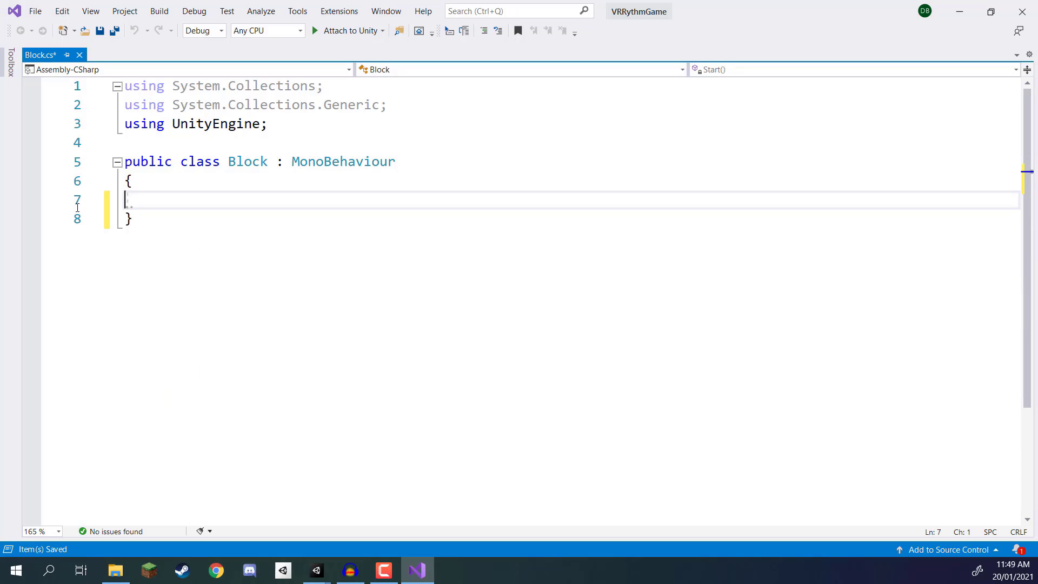
pyautogui.press('Tab')
pyautogui.hotkey('ctrl', 's')
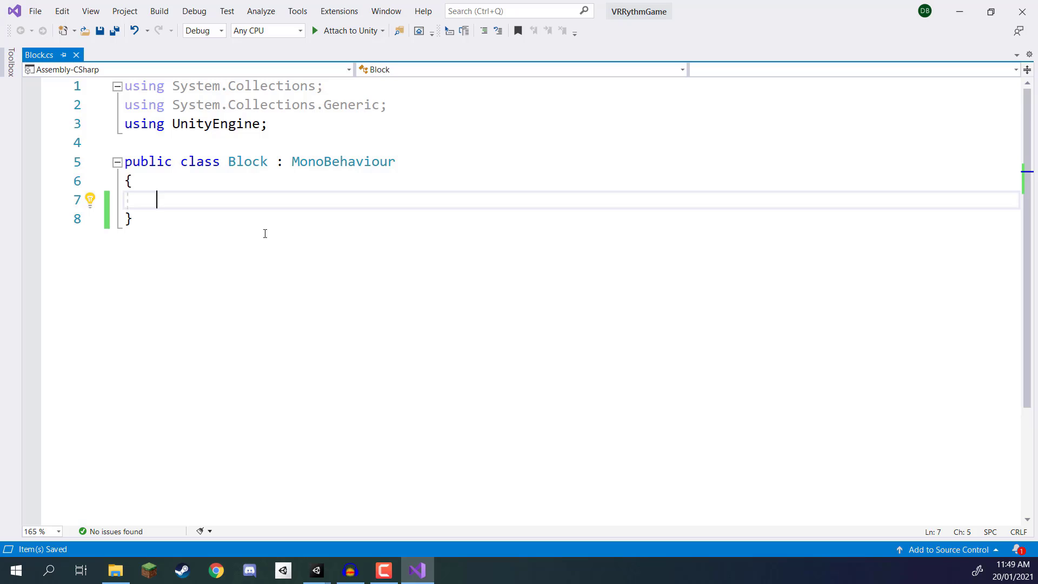
# Step: Declare a public enum BlockColor with an empty body above the Block class and save the script
pyautogui.click(262, 162)
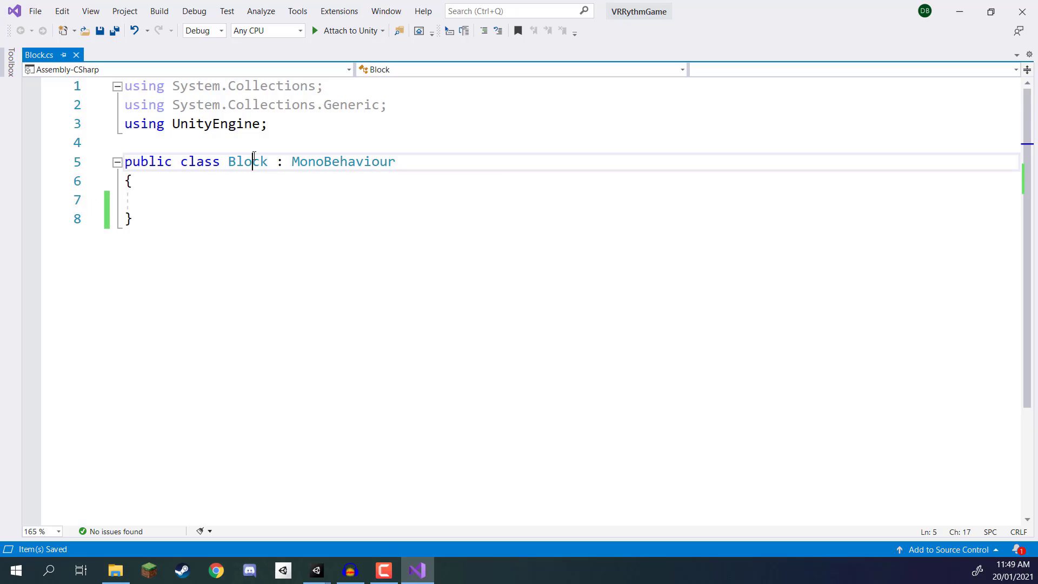
pyautogui.press('Up')
pyautogui.press('Return')
pyautogui.press('Return')
pyautogui.press('Up')
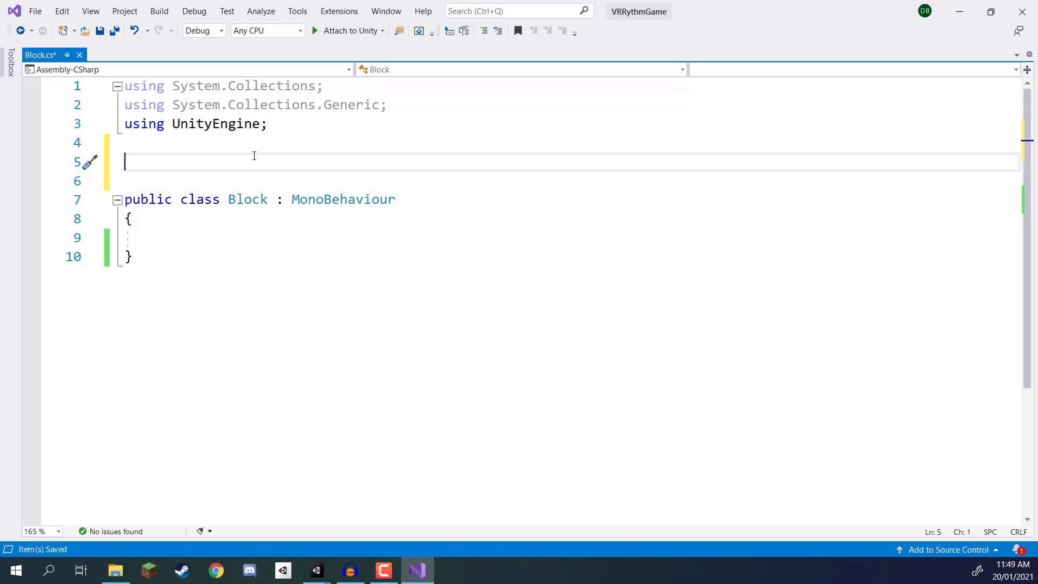
pyautogui.write('public emi')
pyautogui.press('BackSpace')
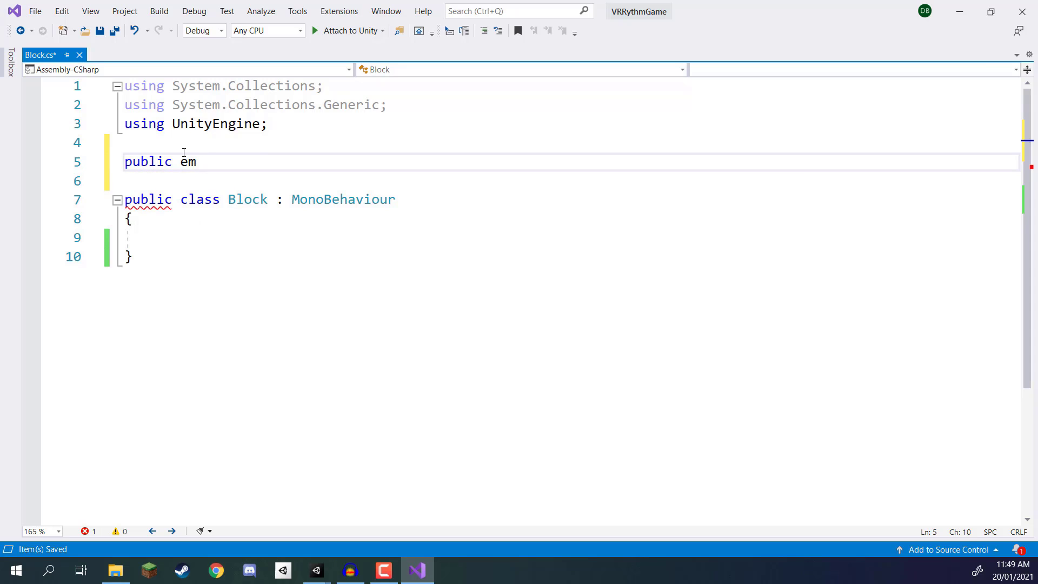
pyautogui.press('BackSpace')
pyautogui.write('num')
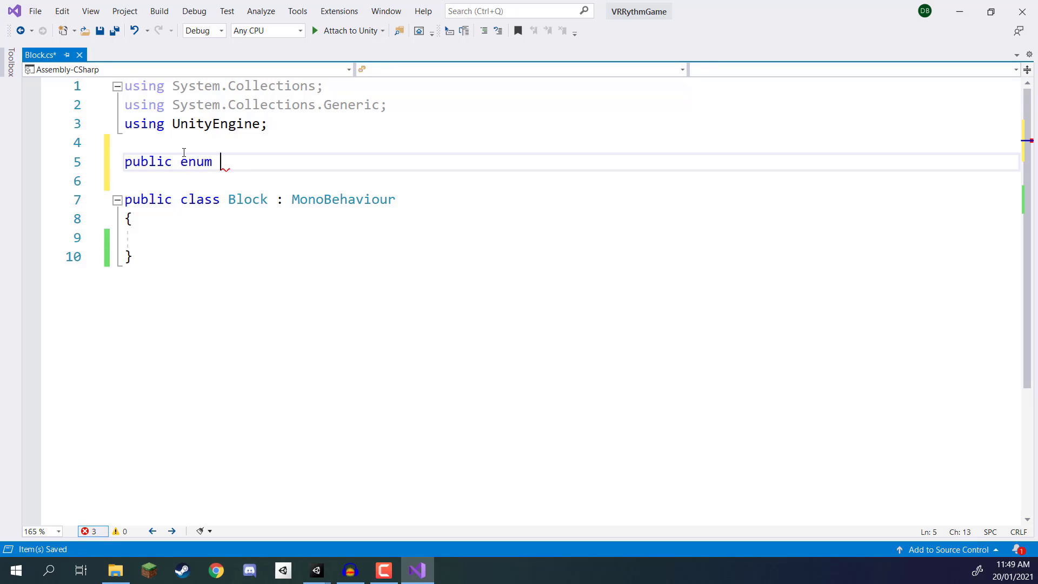
pyautogui.write(' BlockColor')
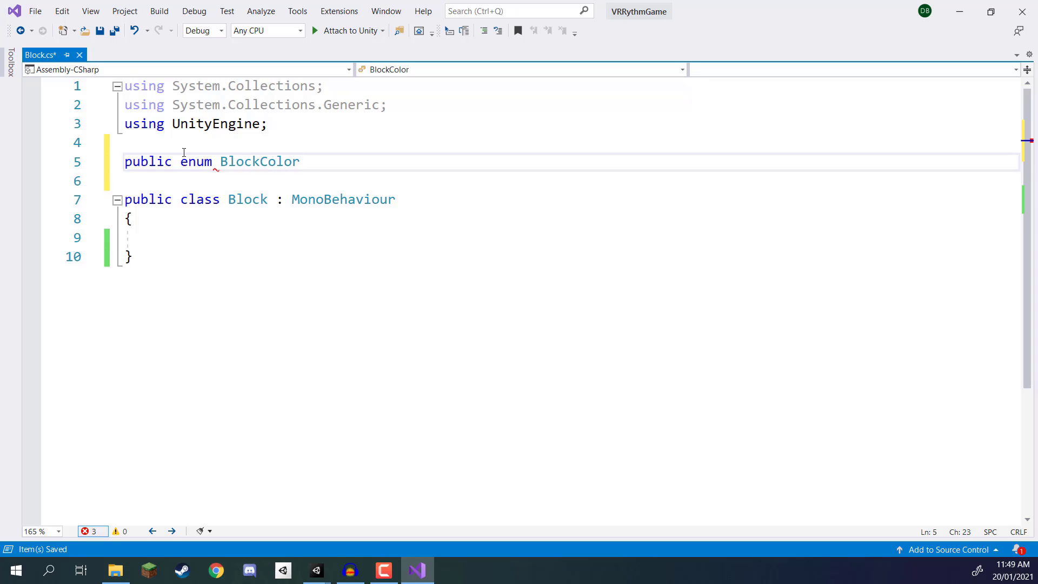
pyautogui.press('Return')
pyautogui.write('{')
pyautogui.press('Return')
pyautogui.hotkey('ctrl', 's')
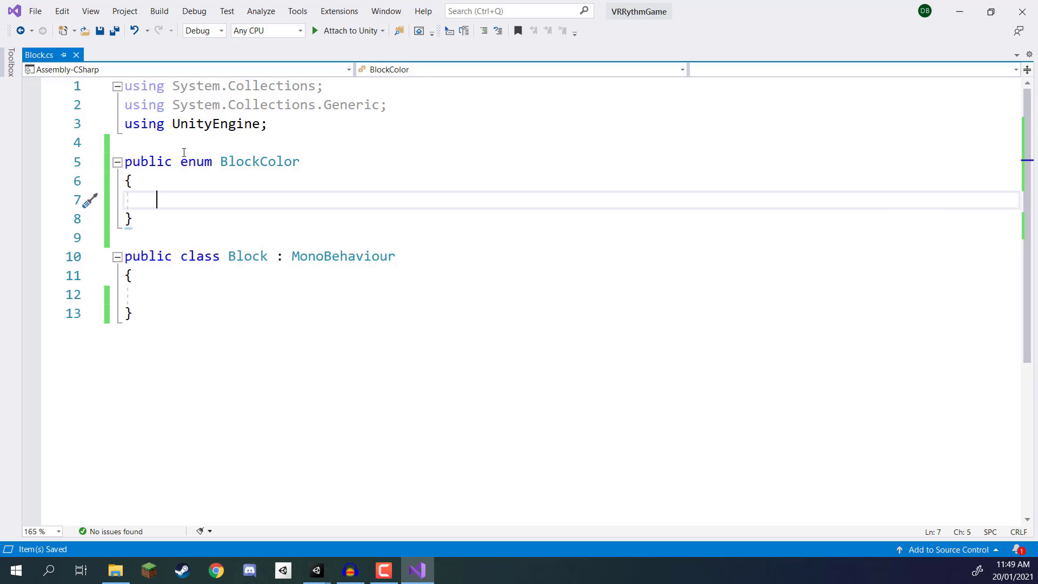
# Step: Add the values Green and Red to the BlockColor enum, separated by a comma
pyautogui.write('Green,')
pyautogui.press('Return')
pyautogui.write('Red')
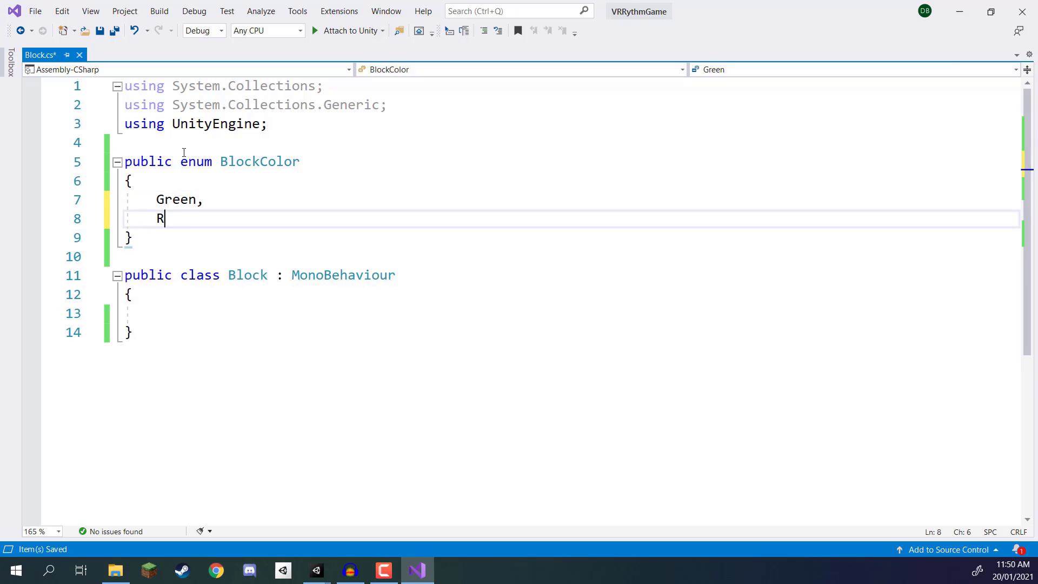
pyautogui.click(203, 202)
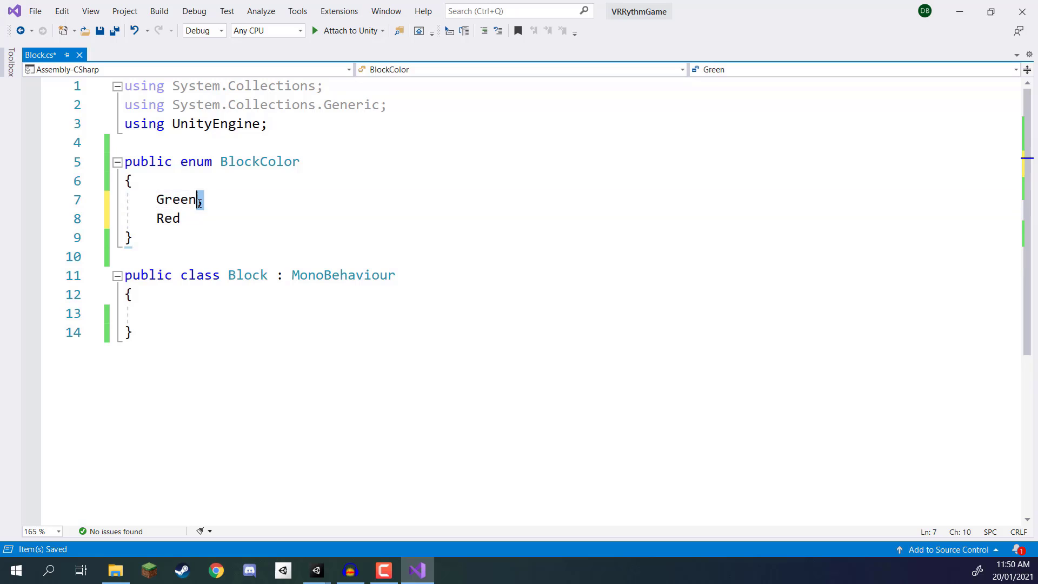
# Step: Declare a public BlockColor variable named color in the Block class and save the script
pyautogui.click(189, 310)
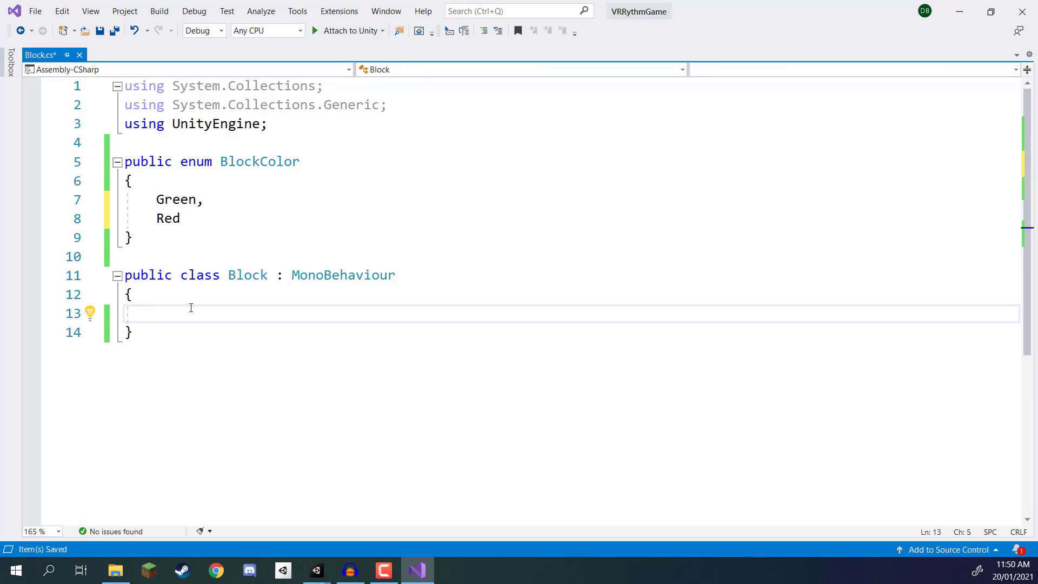
pyautogui.write('public BlockColor ')
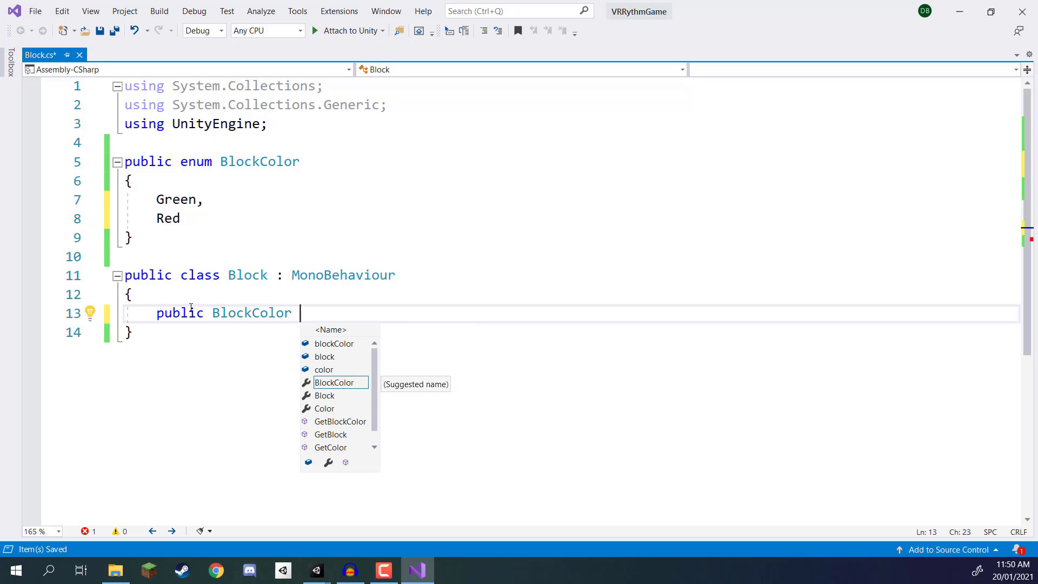
pyautogui.write('color;')
pyautogui.hotkey('ctrl', 's')
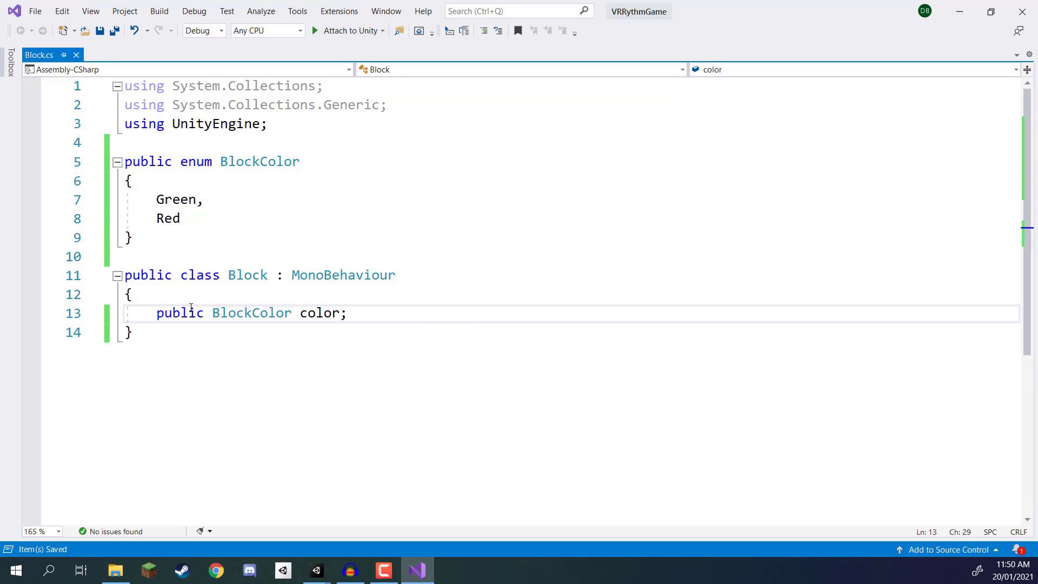
# Step: Switch to Unity and try the Green and Red options for Color on the parent Block object's script
pyautogui.click(960, 11)
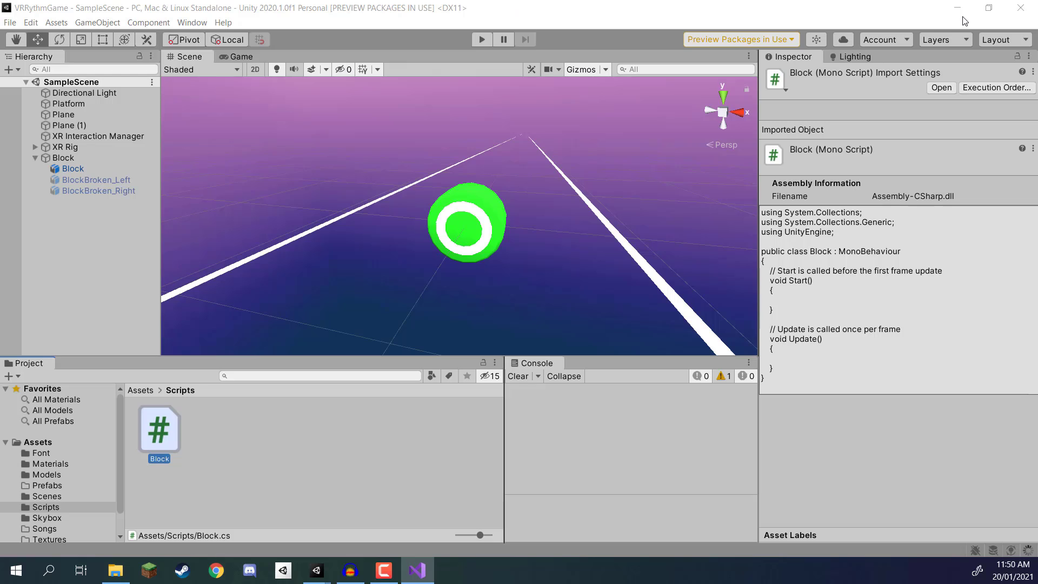
pyautogui.click(66, 158)
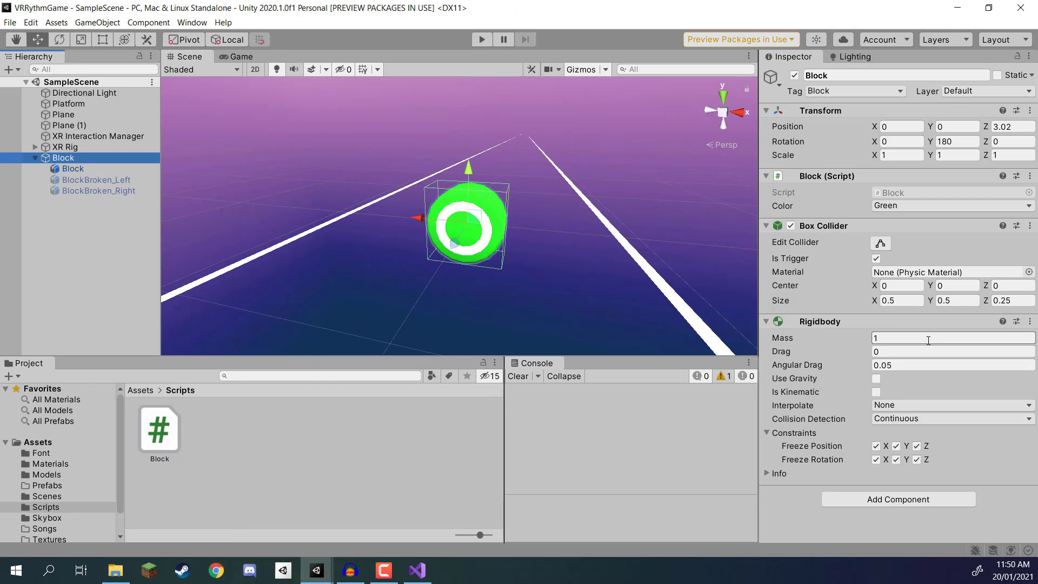
pyautogui.click(913, 203)
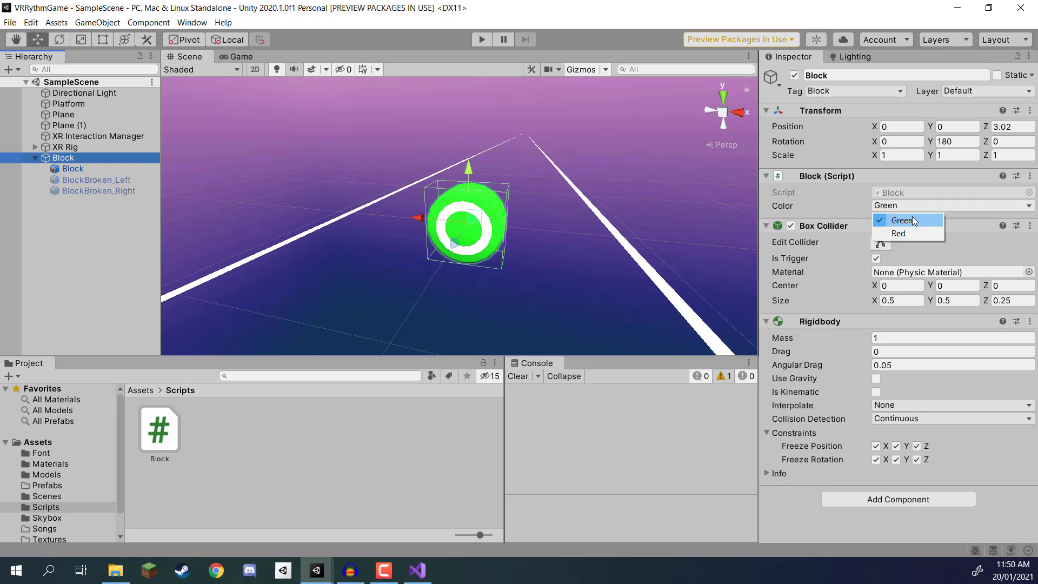
pyautogui.click(913, 220)
pyautogui.click(913, 208)
pyautogui.click(899, 233)
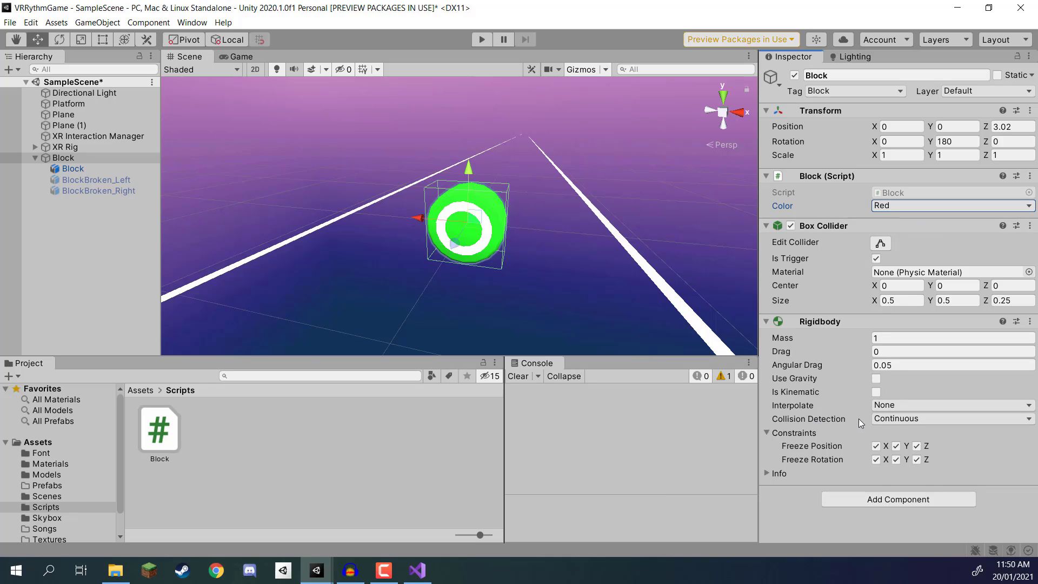
pyautogui.click(894, 419)
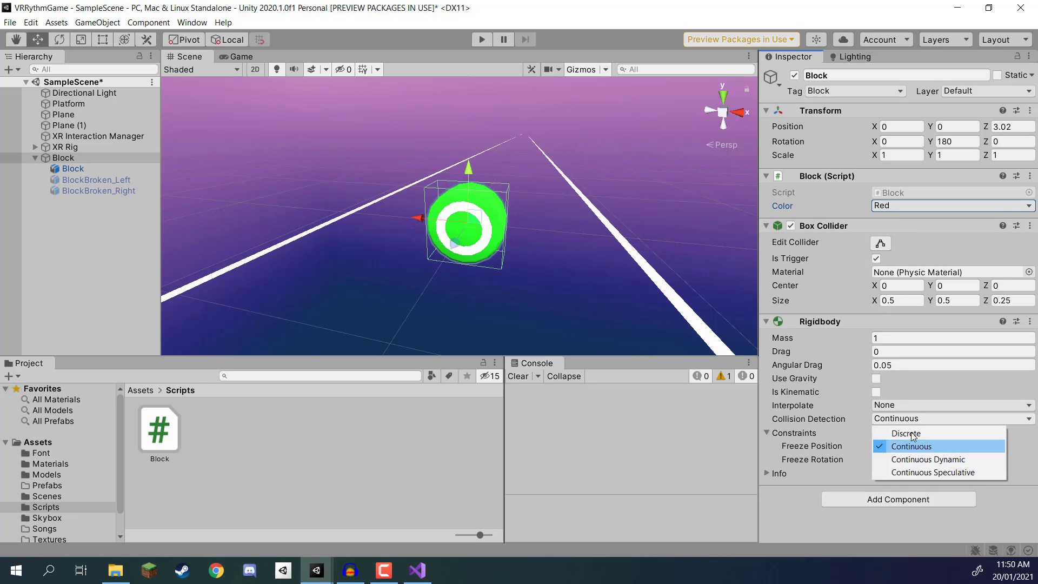
pyautogui.click(912, 435)
pyautogui.click(907, 407)
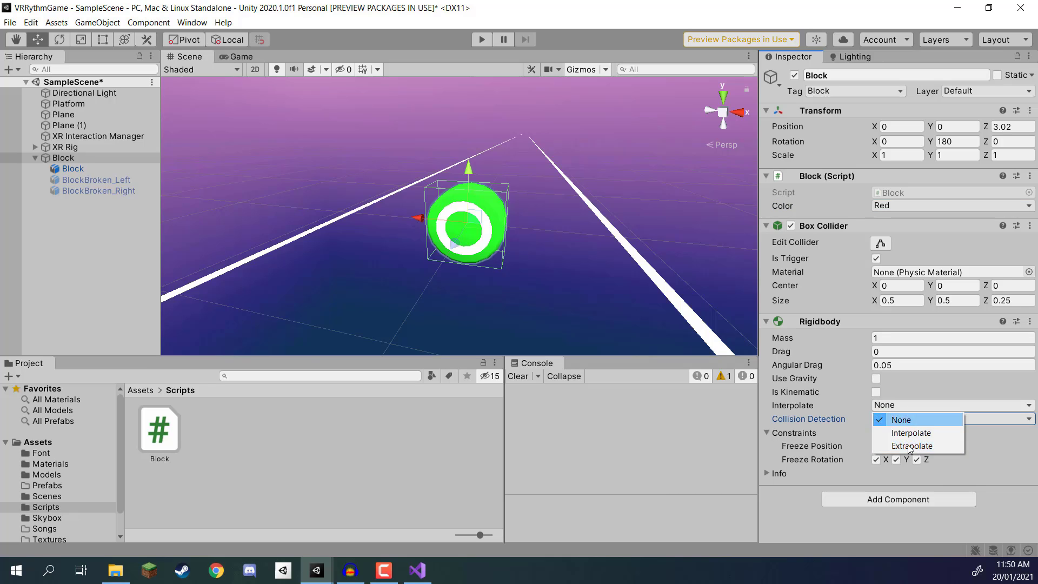
pyautogui.click(910, 419)
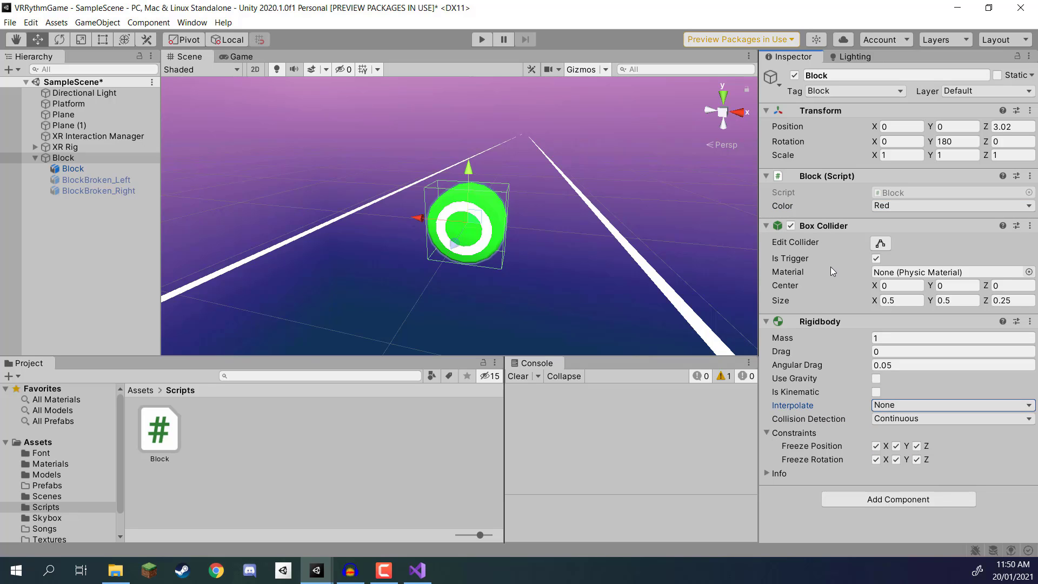
# Step: Set the Block script's Color to Green and save the scene
pyautogui.moveTo(830, 267)
pyautogui.click(906, 207)
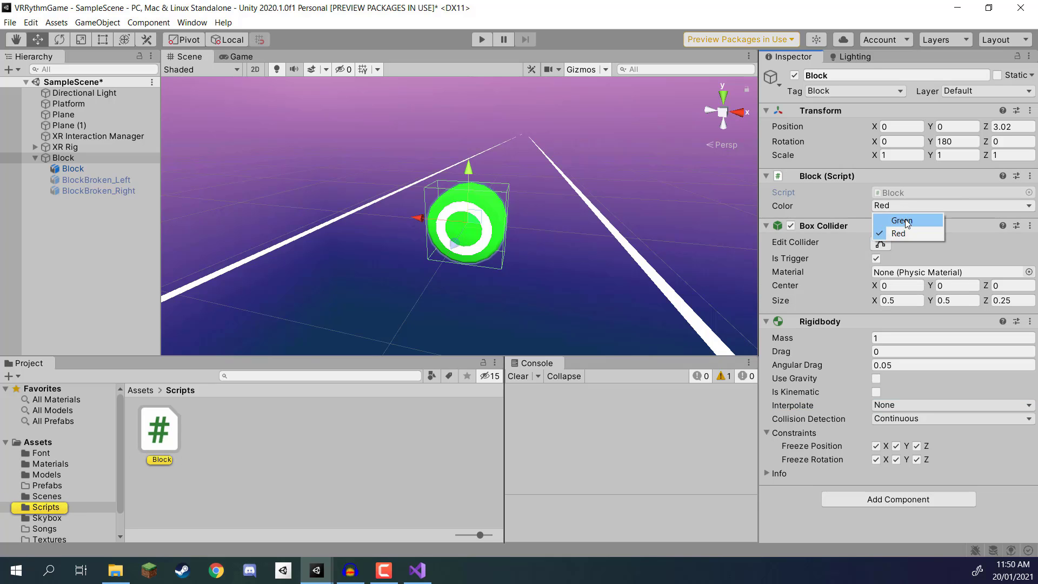
pyautogui.click(895, 215)
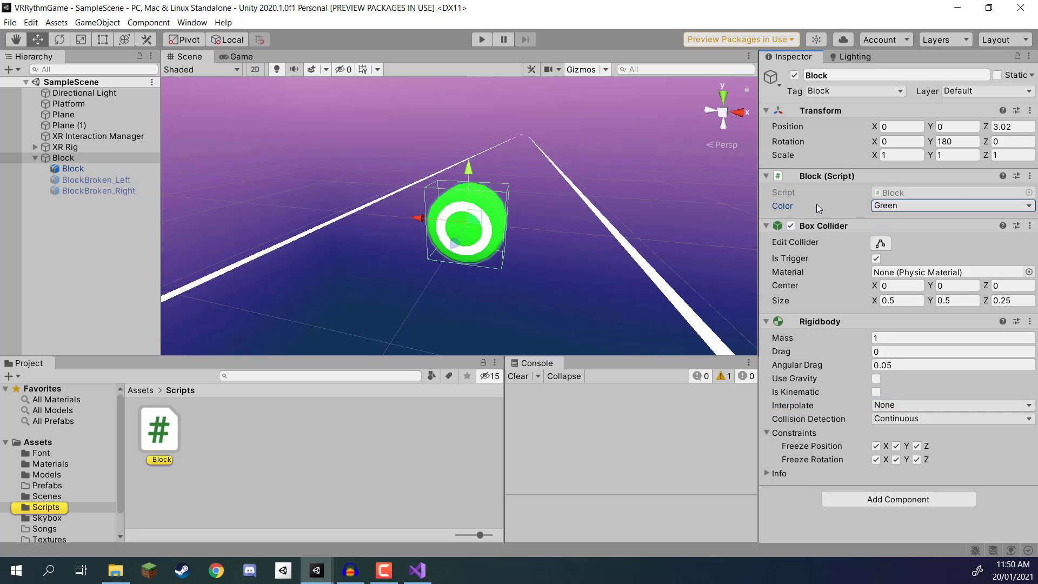
# Step: Switch to Visual Studio and declare a public GameObject variable named brokenBlockLeft below the color variable
pyautogui.click(417, 570)
pyautogui.click(289, 37)
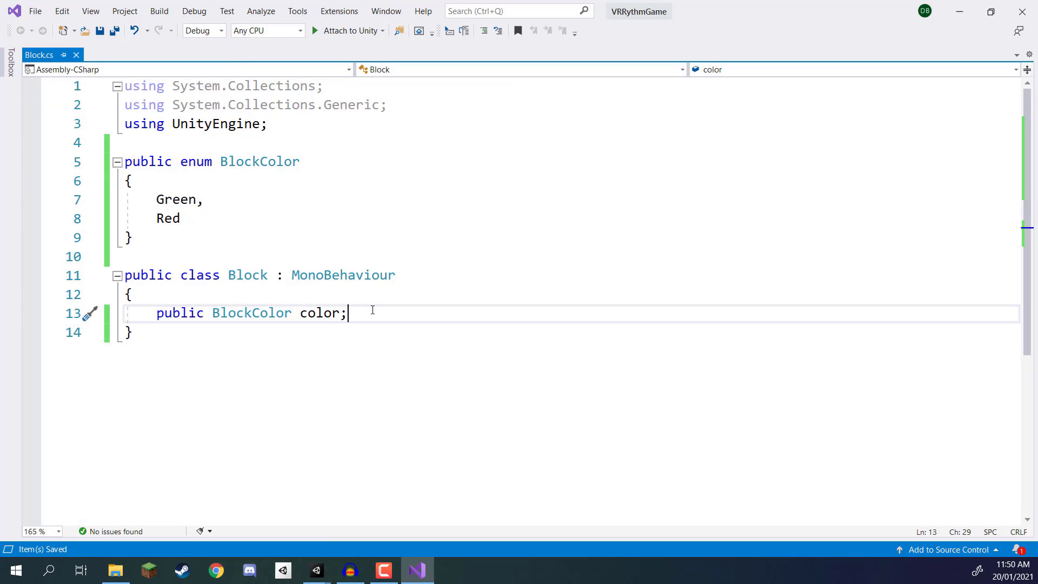
pyautogui.press('Return')
pyautogui.press('Return')
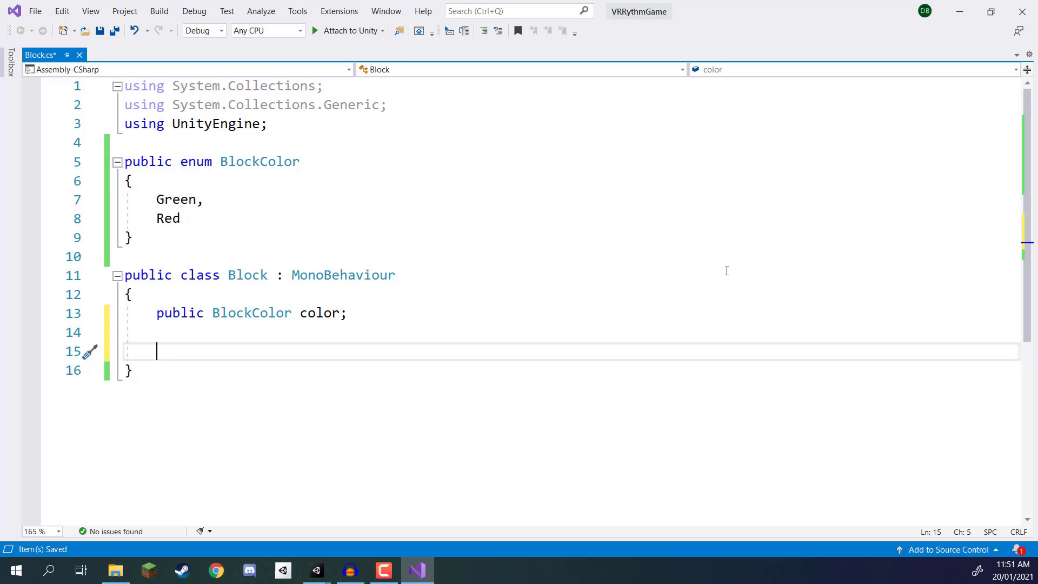
pyautogui.write('public ')
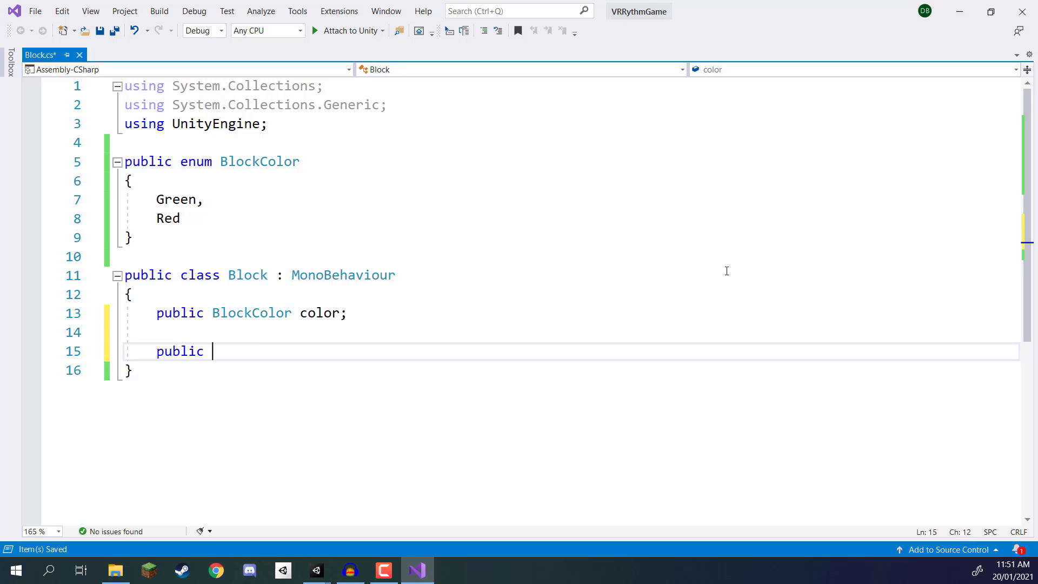
pyautogui.write('ga')
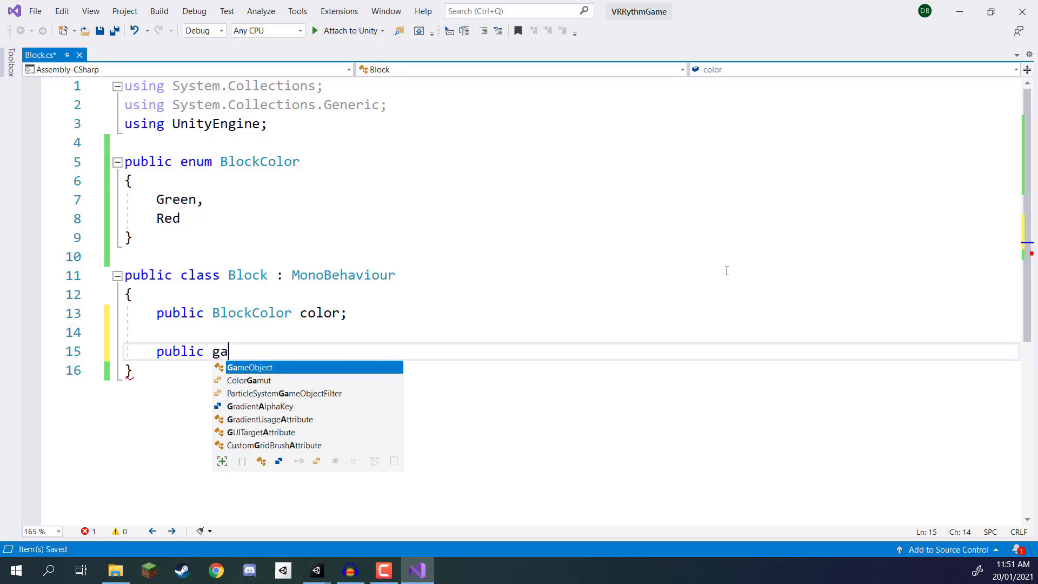
pyautogui.write('meob br')
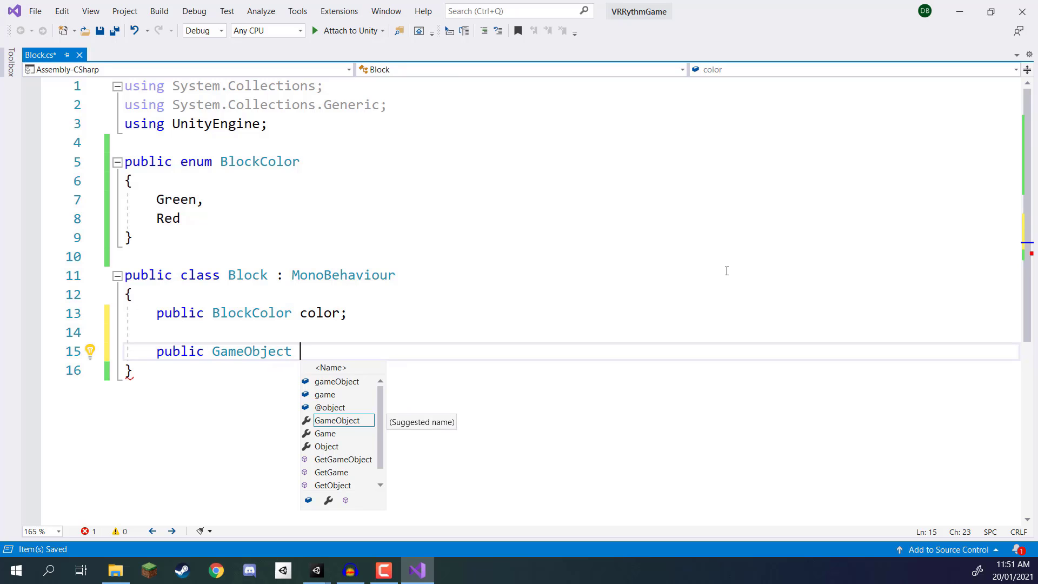
pyautogui.write('okenBlockLeft;')
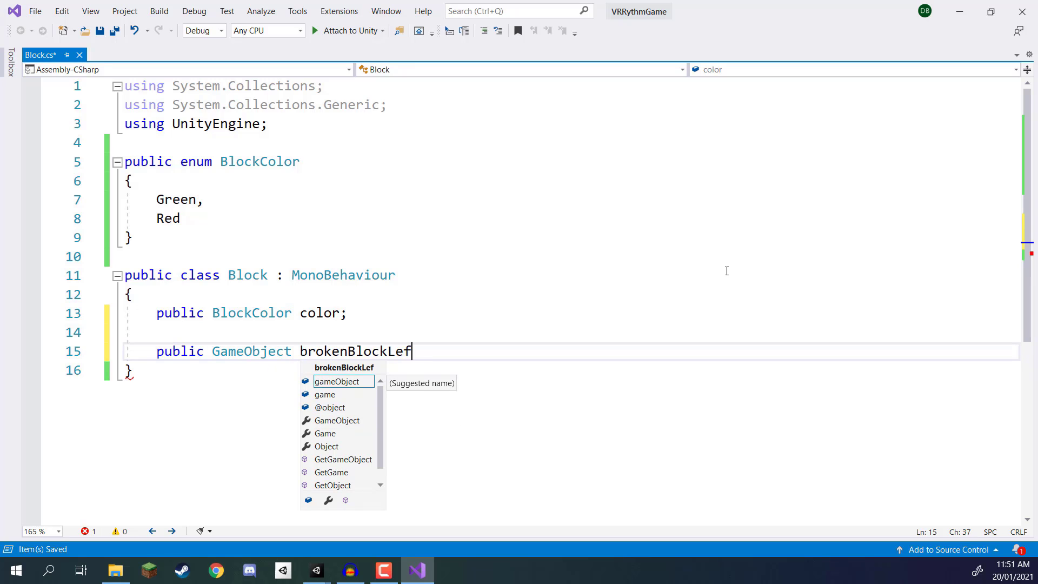
# Step: Declare a public GameObject variable named brokenBlockRight below brokenBlockLeft and save the script
pyautogui.press('Return')
pyautogui.write('public GameObject ')
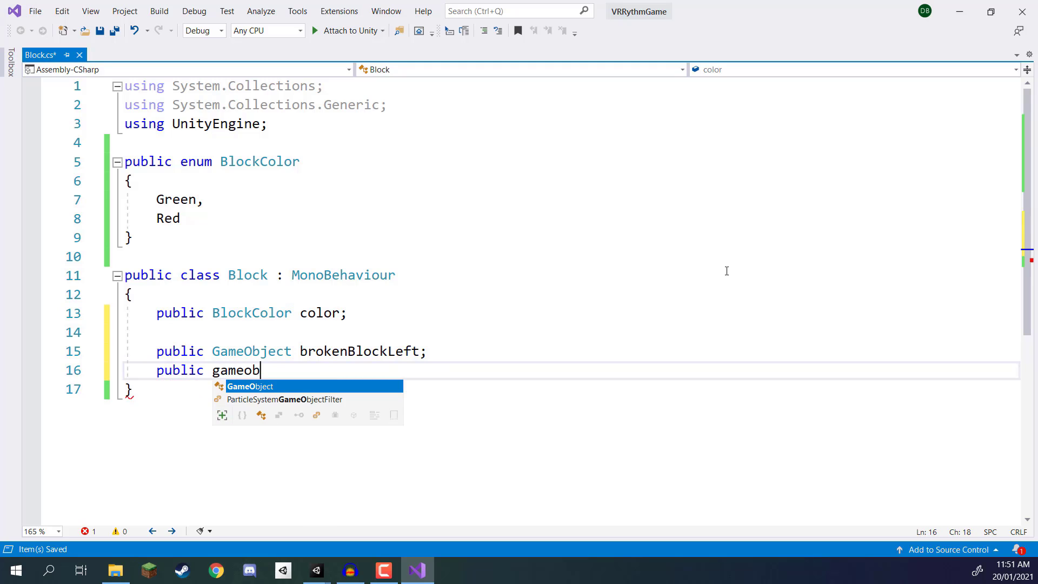
pyautogui.write('brokenBlo')
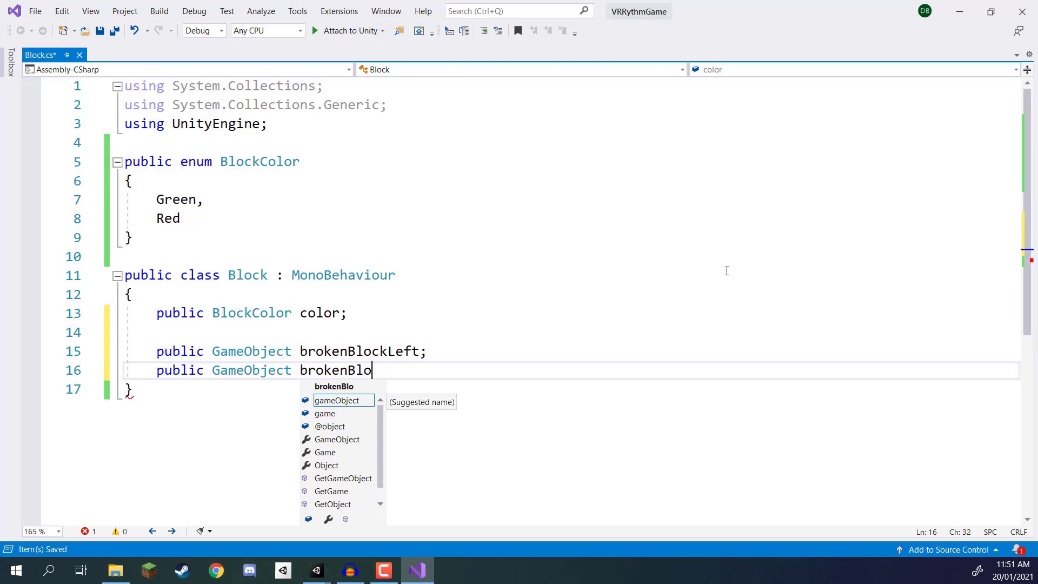
pyautogui.write('ckRight;')
pyautogui.keyDown('ctrl'); pyautogui.scroll(2, 649, 275); pyautogui.keyUp('ctrl')
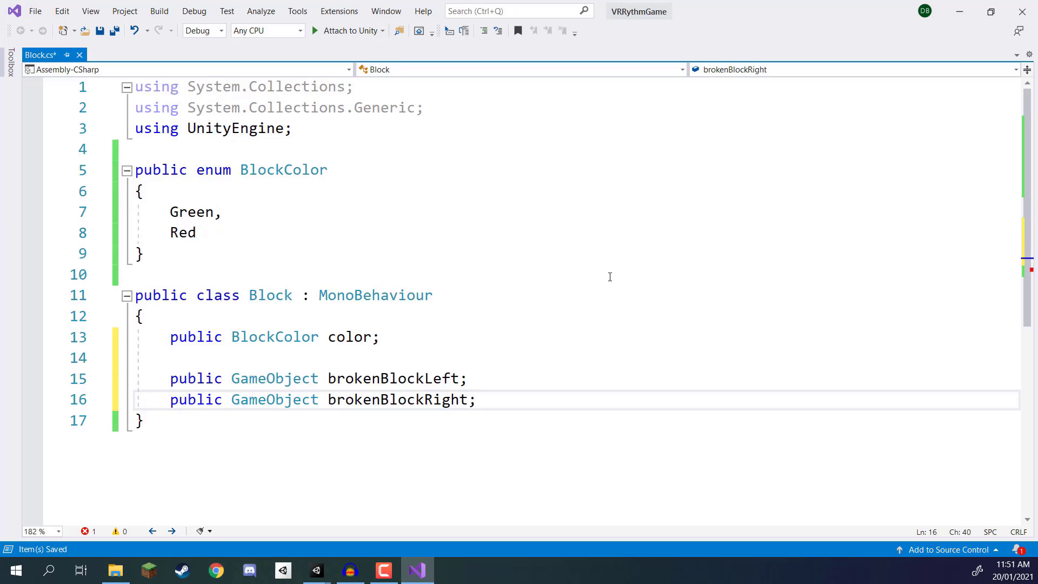
pyautogui.scroll(-3, 609, 278)
pyautogui.hotkey('ctrl', 's')
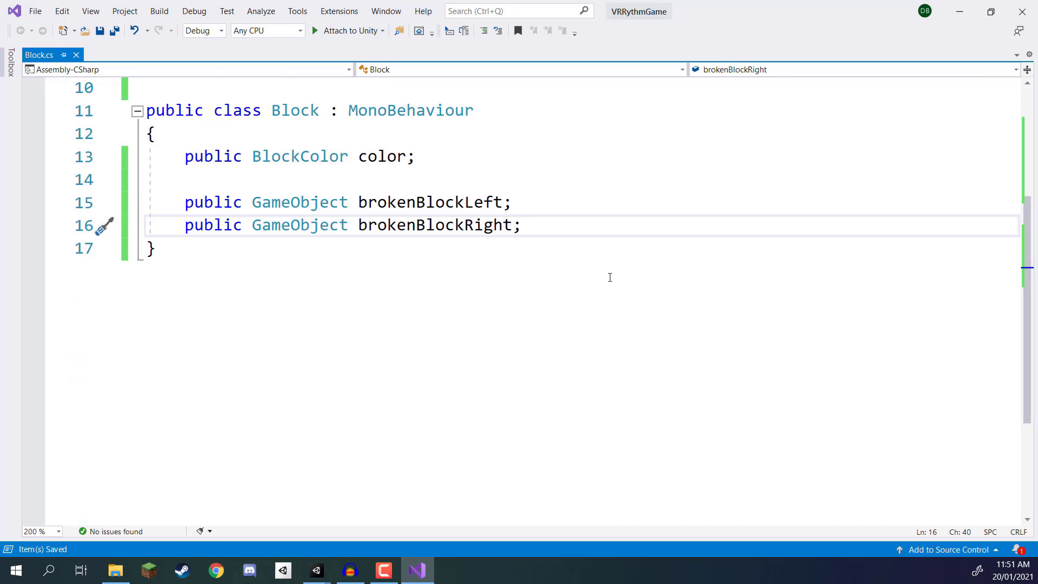
# Step: Declare public float variables named brokenBlockForce and brokenBlockTorque below brokenBlockRight and save the script
pyautogui.press('Return')
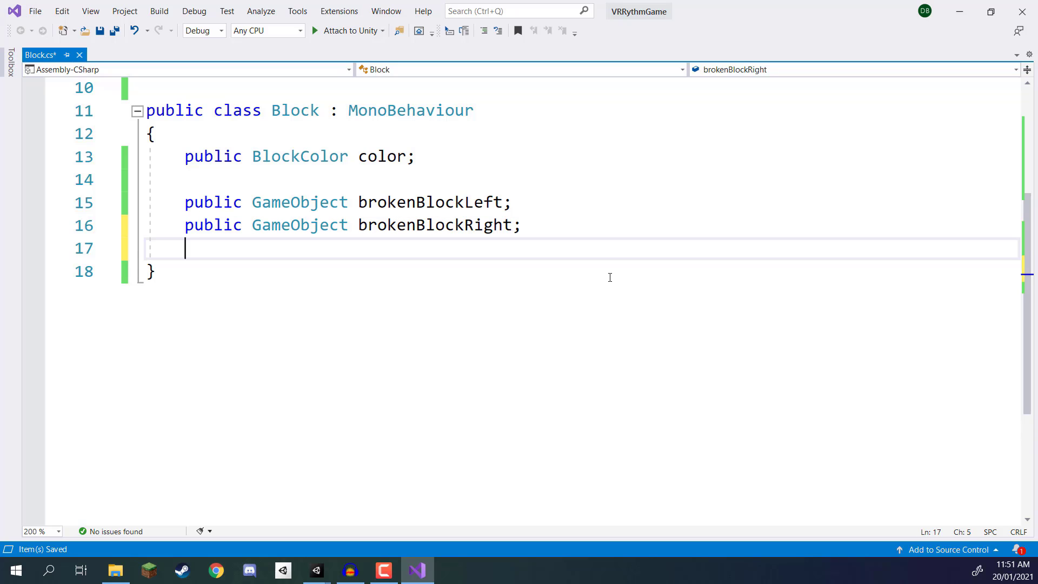
pyautogui.write('public float ')
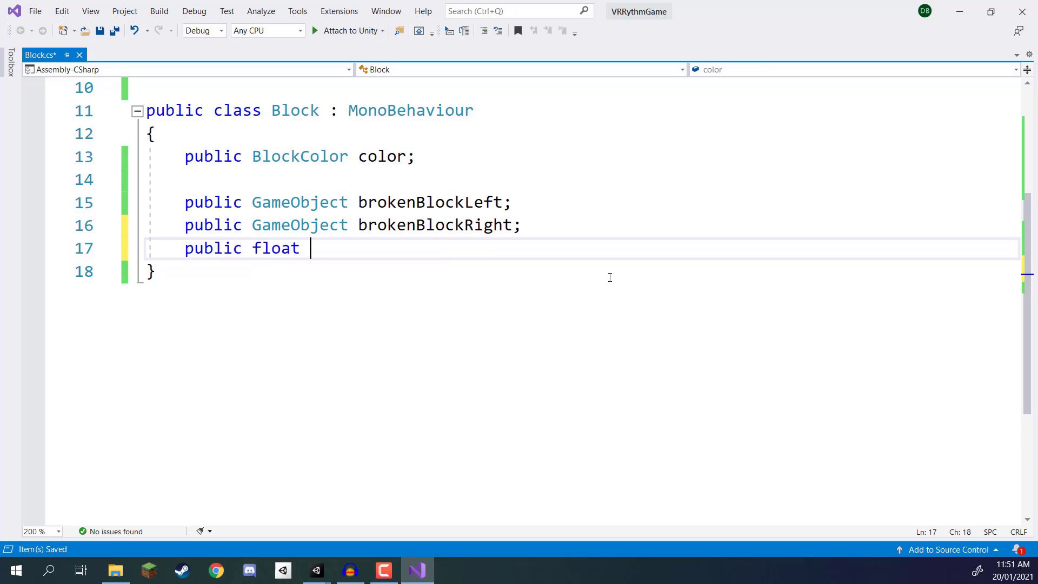
pyautogui.write('brokenBlockForce;')
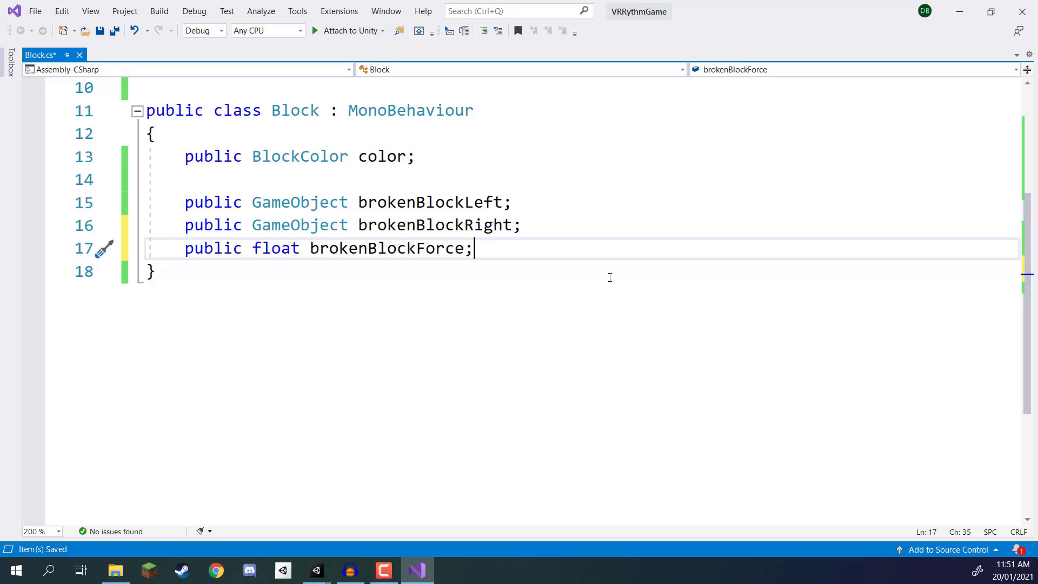
pyautogui.press('Return')
pyautogui.write('public flo')
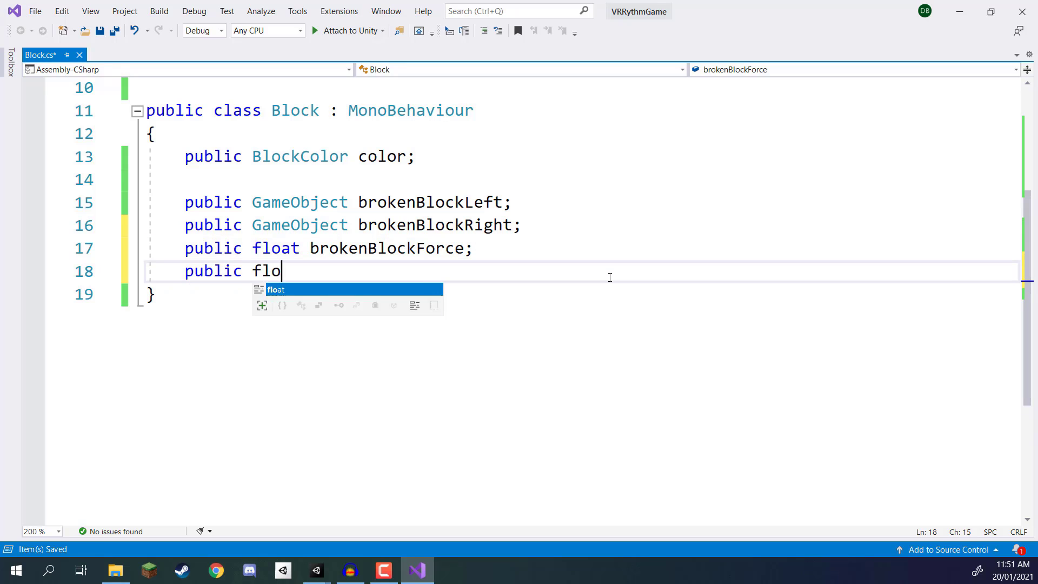
pyautogui.write('at brokenBlock')
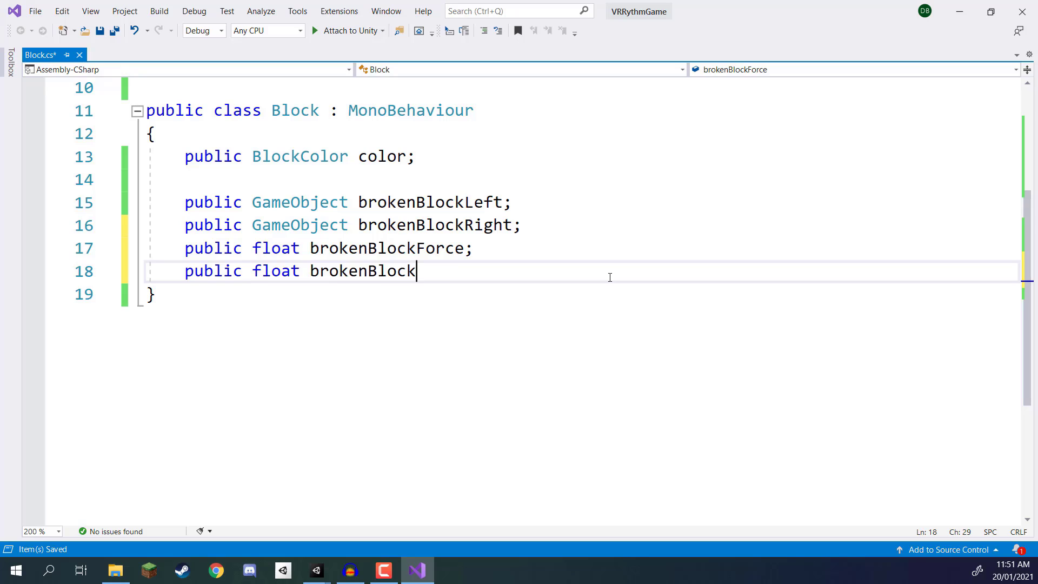
pyautogui.write('Torque;')
pyautogui.hotkey('ctrl', 's')
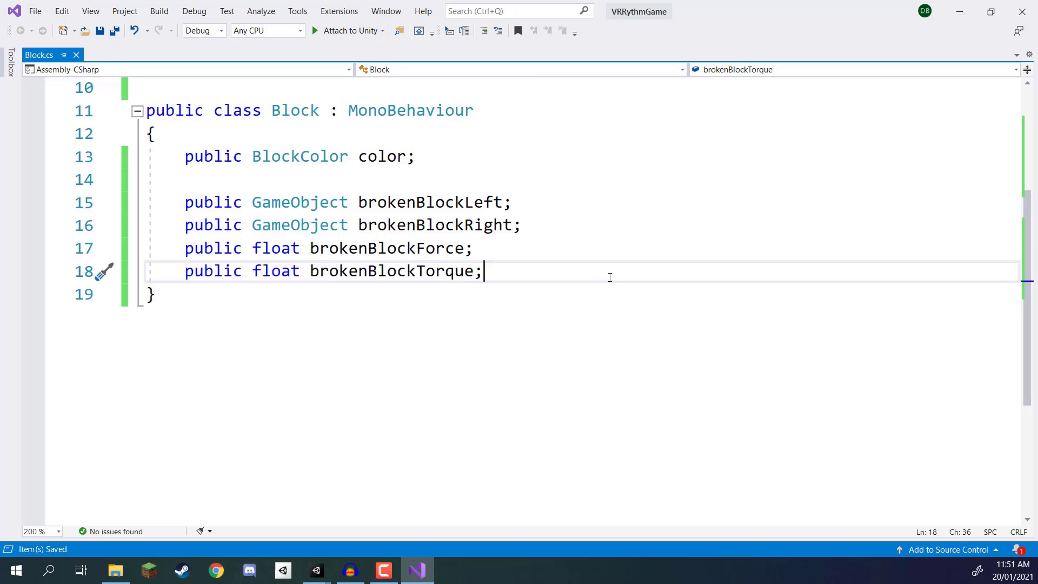
# Step: Declare a public float variable named brokenBlockDestroyDelay below brokenBlockTorque and save the script
pyautogui.press('Return')
pyautogui.write('pub')
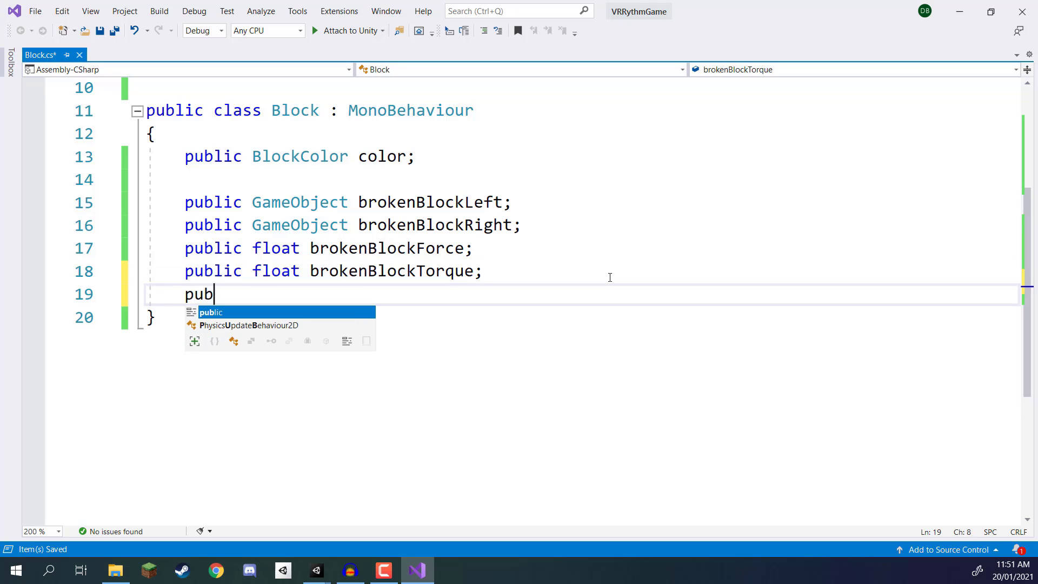
pyautogui.write('lic float brokenBloc')
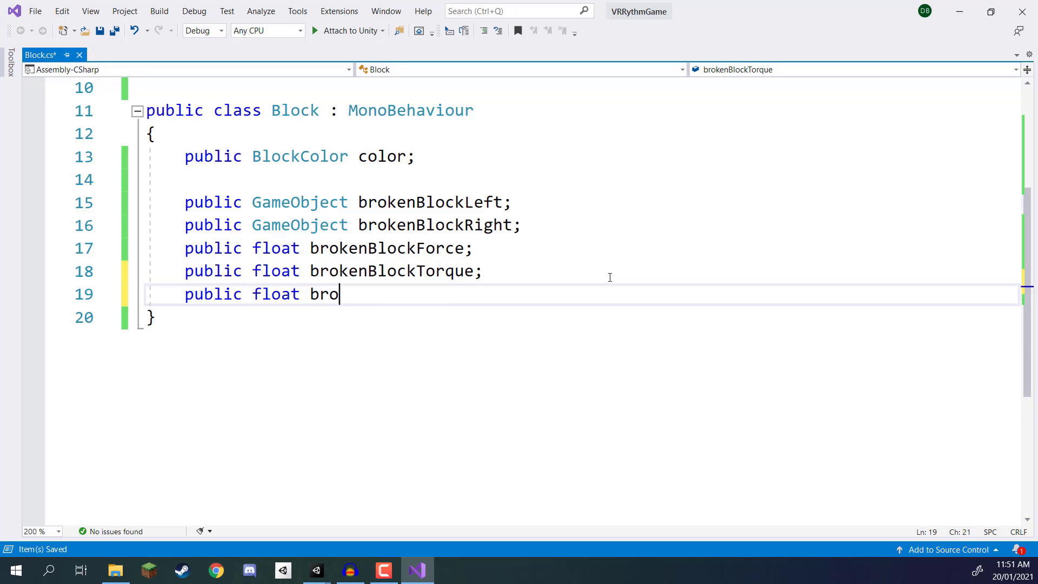
pyautogui.write('estroyDelayt;')
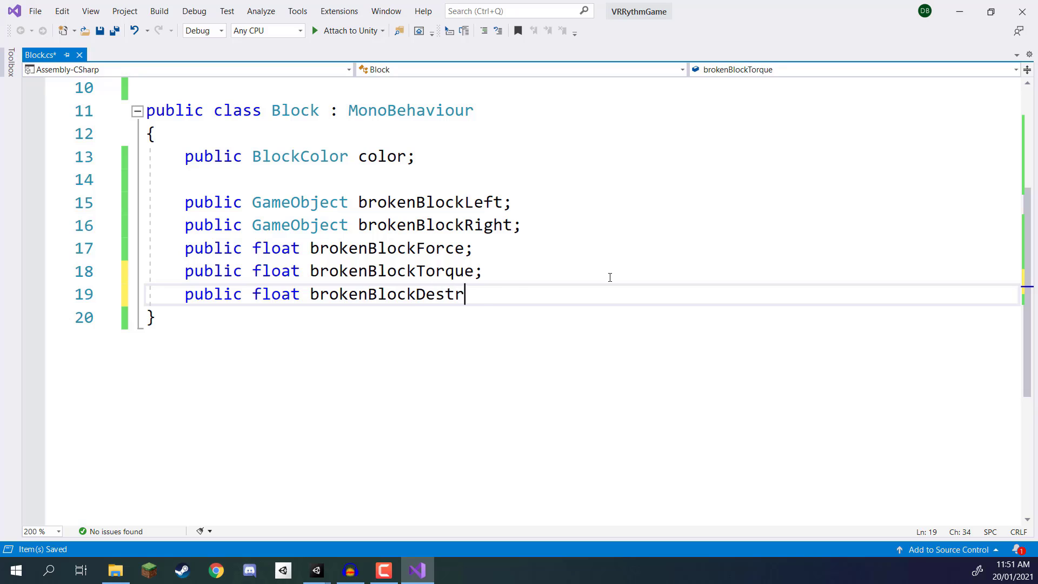
pyautogui.press('BackSpace')
pyautogui.press('BackSpace')
pyautogui.press('BackSpace')
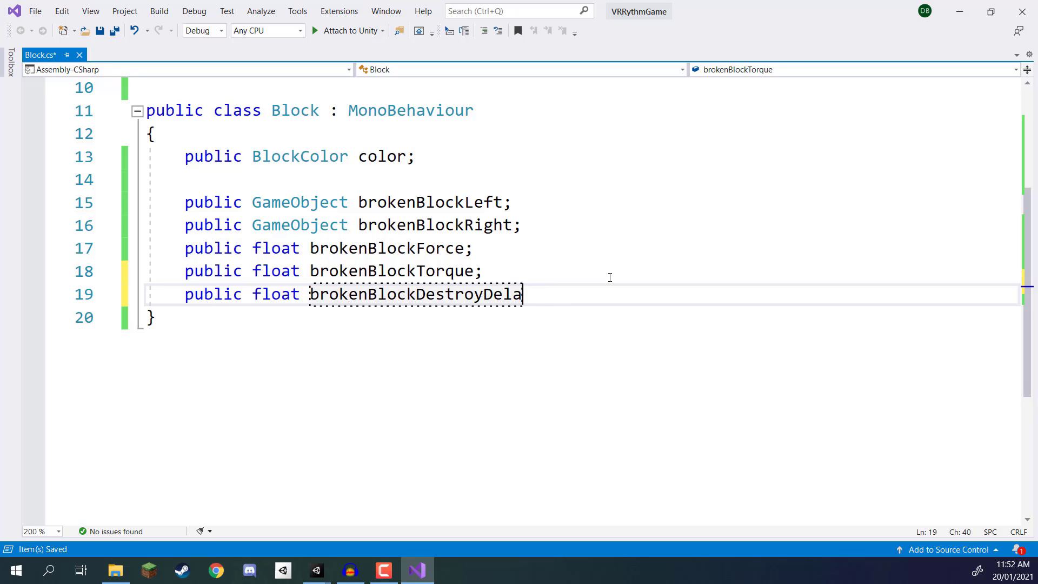
pyautogui.write('y;')
pyautogui.hotkey('ctrl', 's')
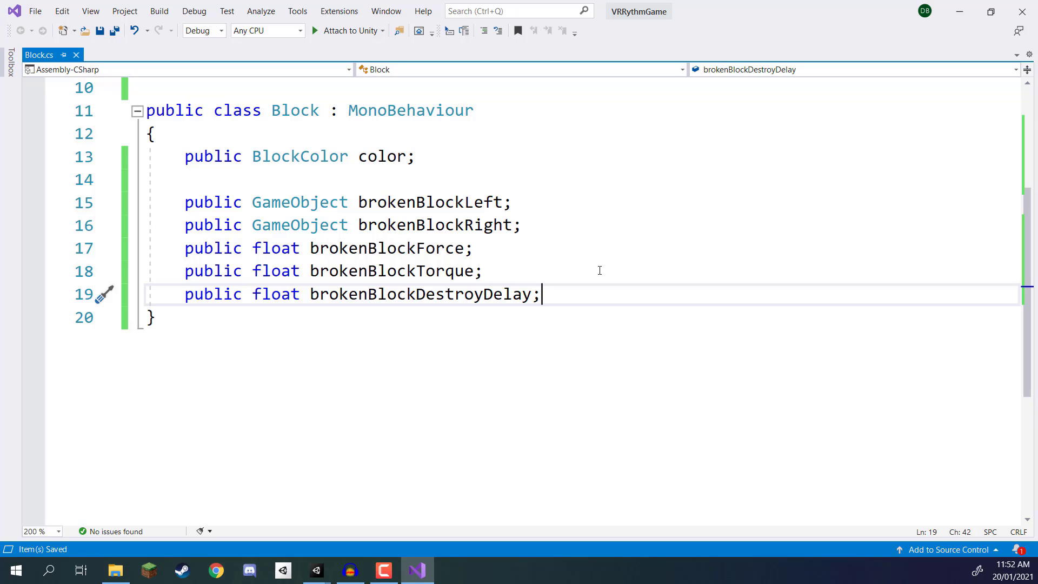
# Step: Add an empty void method named Hit with no parameters below the variables and save the script
pyautogui.press('Return')
pyautogui.press('Return')
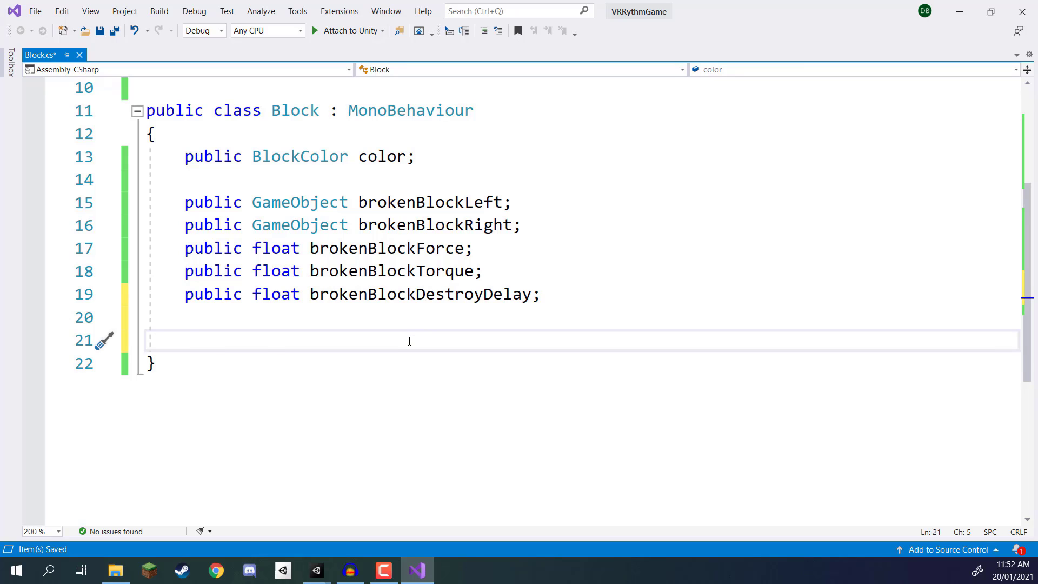
pyautogui.write('void Hit ()')
pyautogui.press('Return')
pyautogui.write('{')
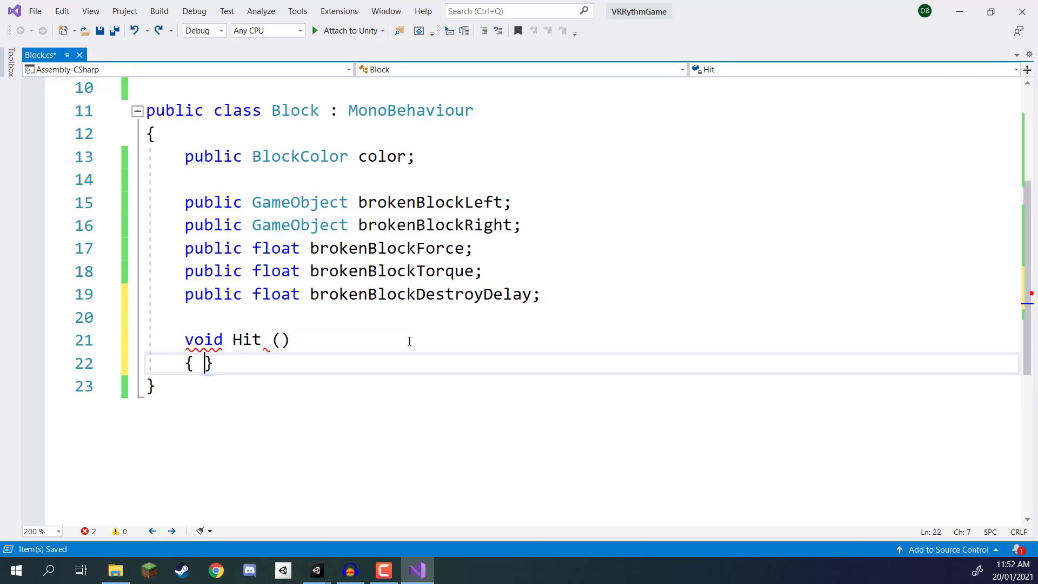
pyautogui.press('Return')
pyautogui.hotkey('ctrl', 's')
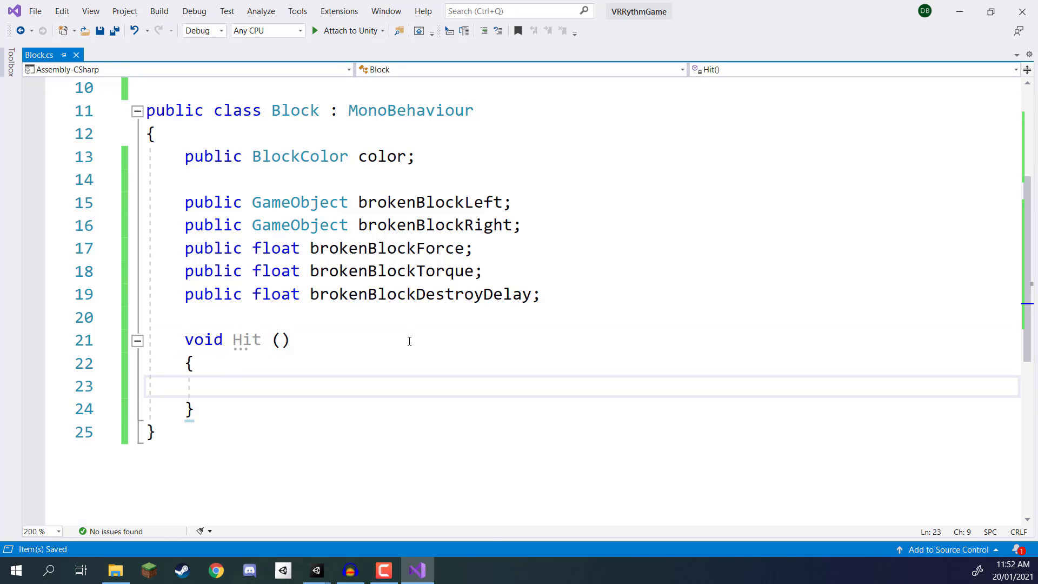
# Step: In Hit, add the comment "enable the broken pieces" followed by the statement brokenBlockLeft.SetActive(true);
pyautogui.write('//')
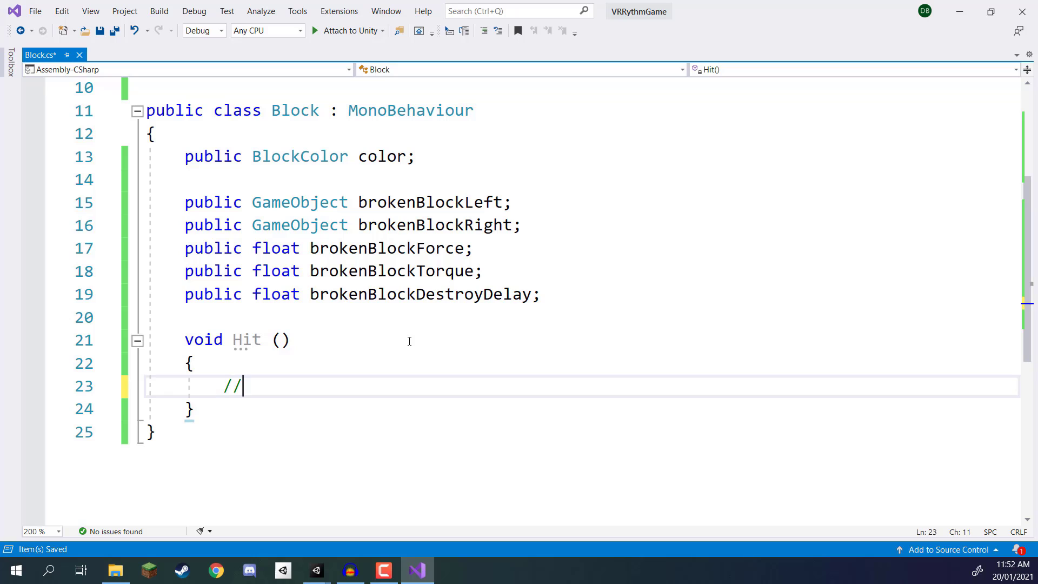
pyautogui.write(' enable the ')
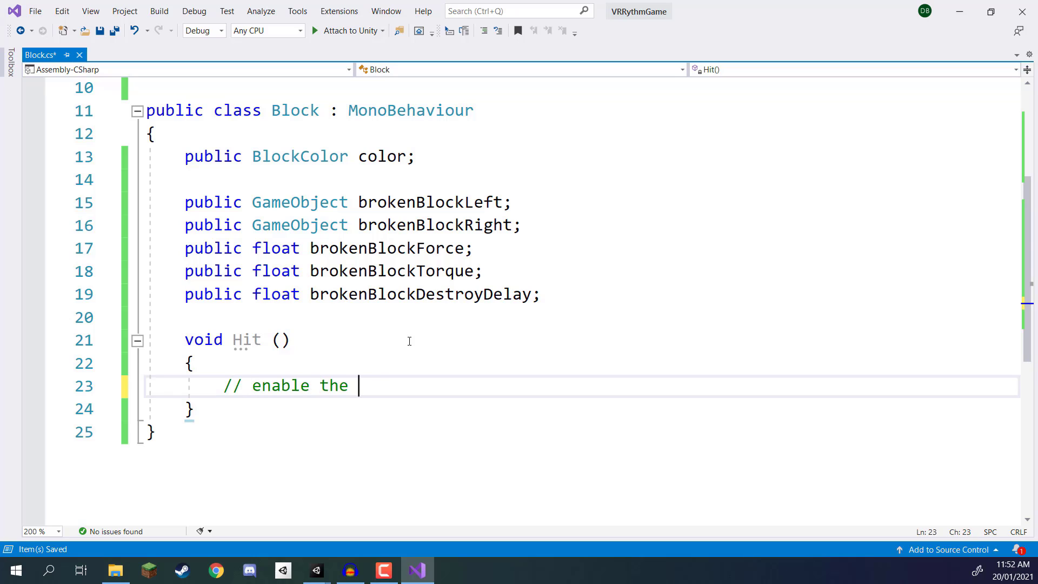
pyautogui.write('broken pieces')
pyautogui.press('Return')
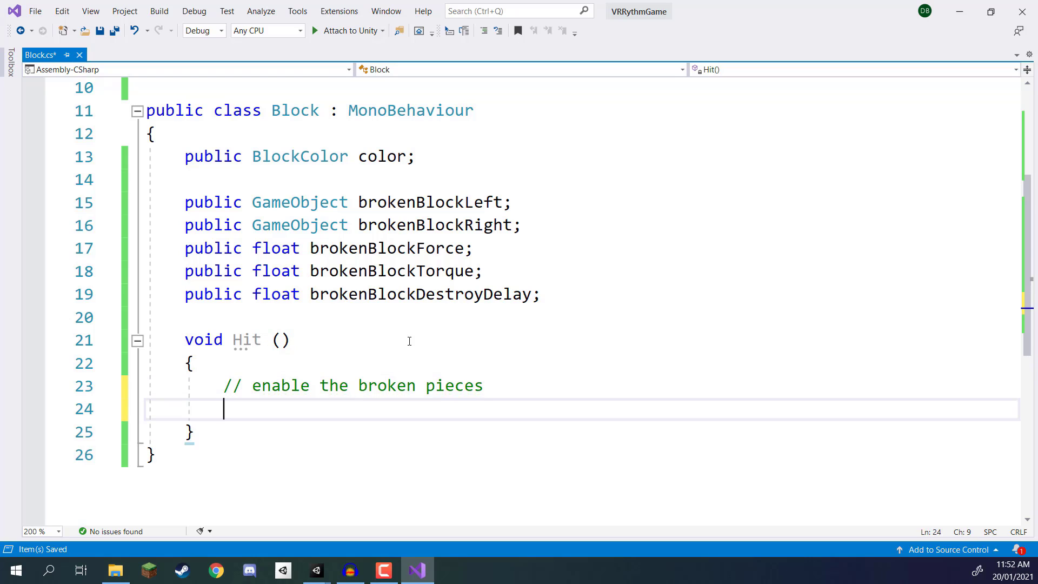
pyautogui.write('brokenbl')
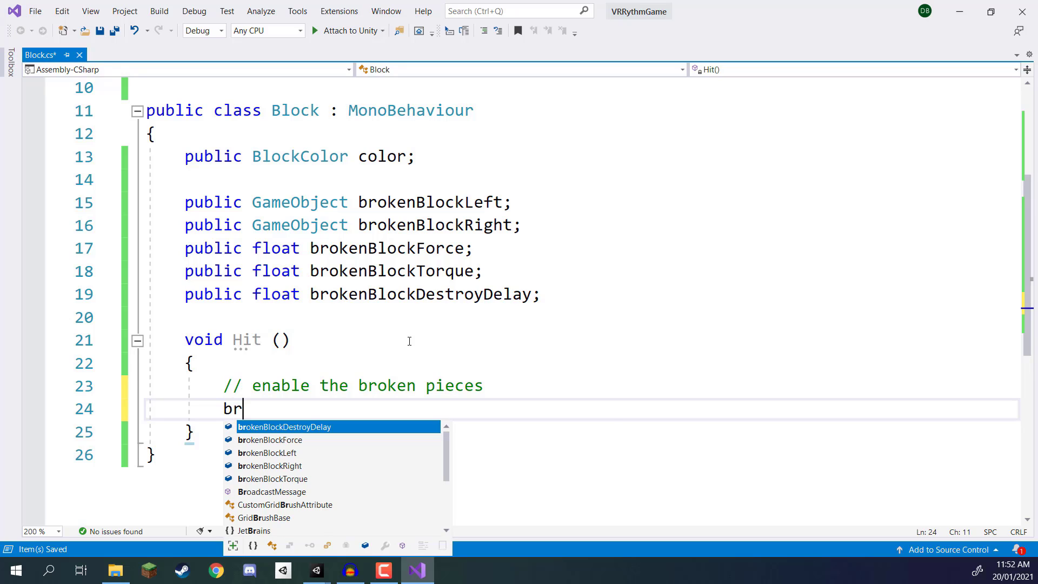
pyautogui.press('Down')
pyautogui.press('Down')
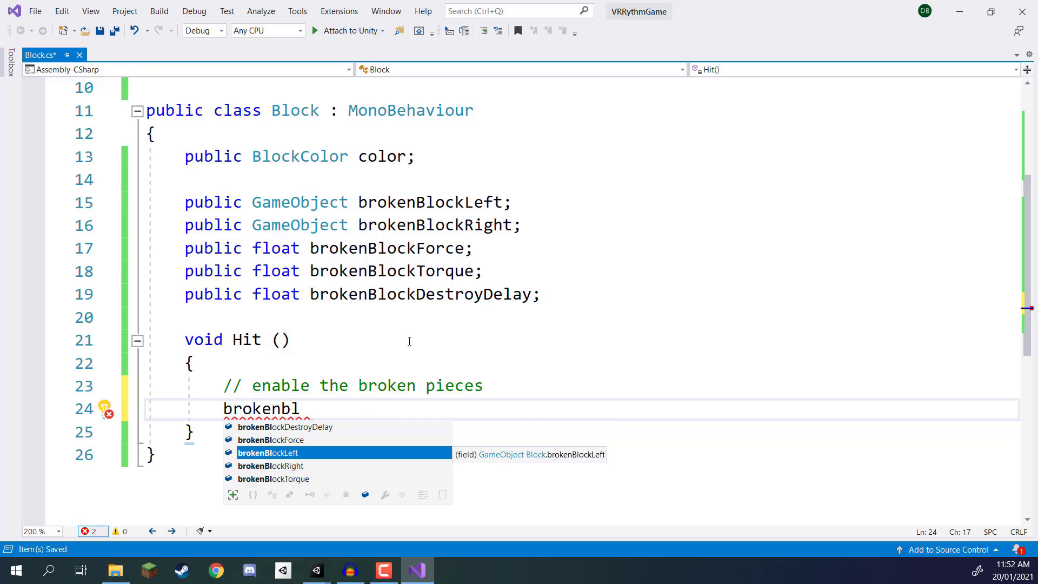
pyautogui.write('.SetActive(true)')
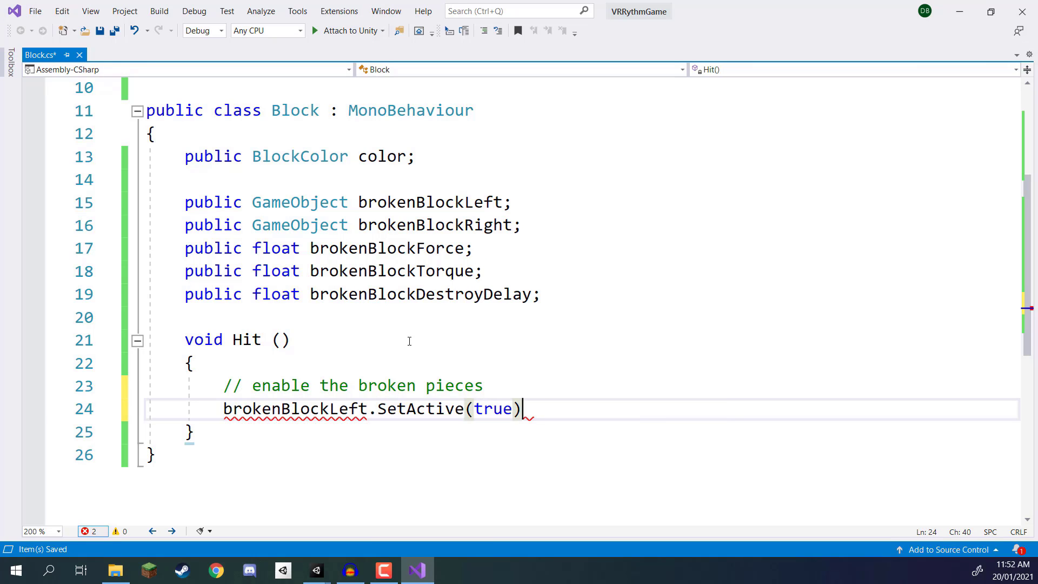
pyautogui.write(';')
# Step: Add the statement brokenBlockRight.SetActive(true); below the brokenBlockLeft activation in Hit
pyautogui.press('Return')
pyautogui.write('bero')
pyautogui.press('BackSpace')
pyautogui.press('BackSpace')
pyautogui.press('BackSpace')
pyautogui.write('rok')
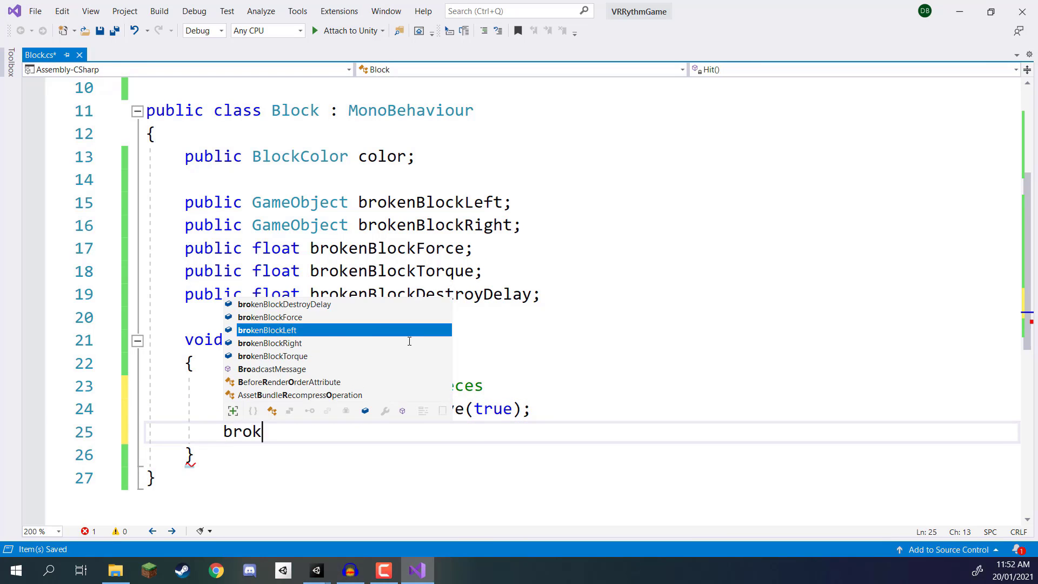
pyautogui.write('enBlockRight.SetActive')
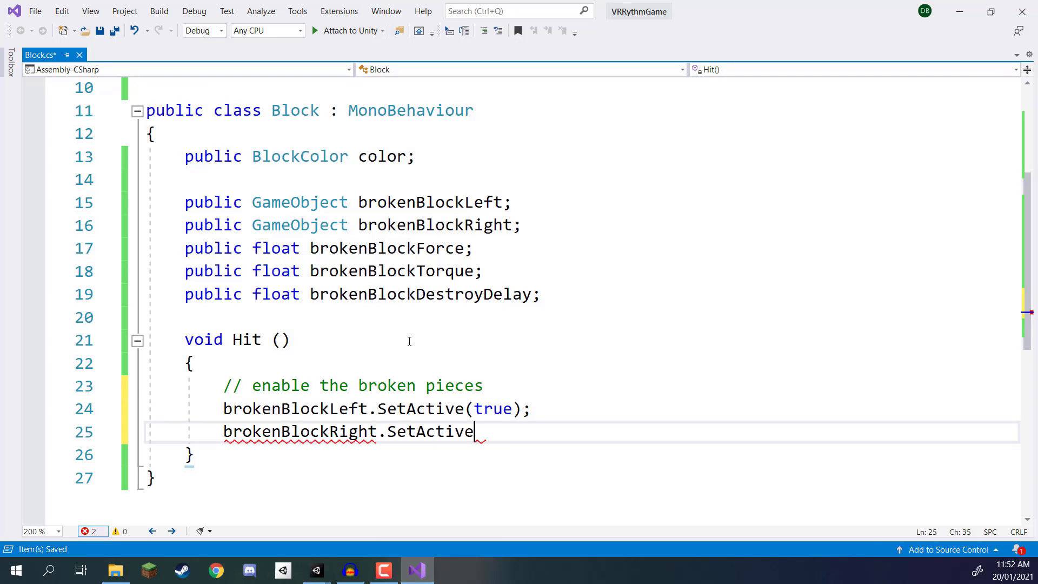
pyautogui.write(')t')
pyautogui.press('BackSpace')
pyautogui.press('BackSpace')
pyautogui.press('Return')
pyautogui.press('BackSpace')
pyautogui.write('(')
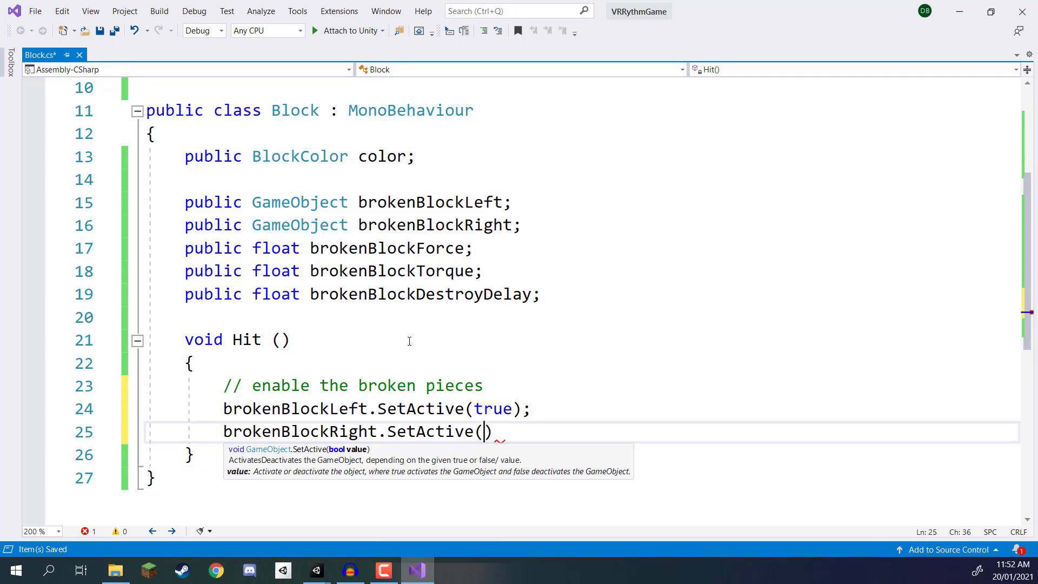
pyautogui.write('true)')
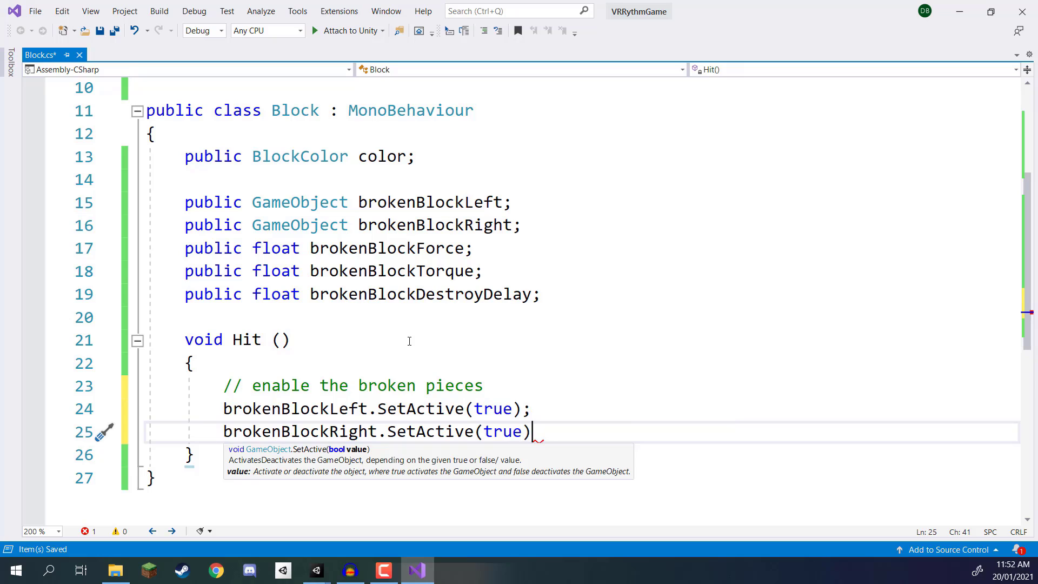
pyautogui.write(';')
# Step: Add the comment "remove them as children" in Hit, one blank line below the SetActive statements
pyautogui.press('Return')
pyautogui.press('Return')
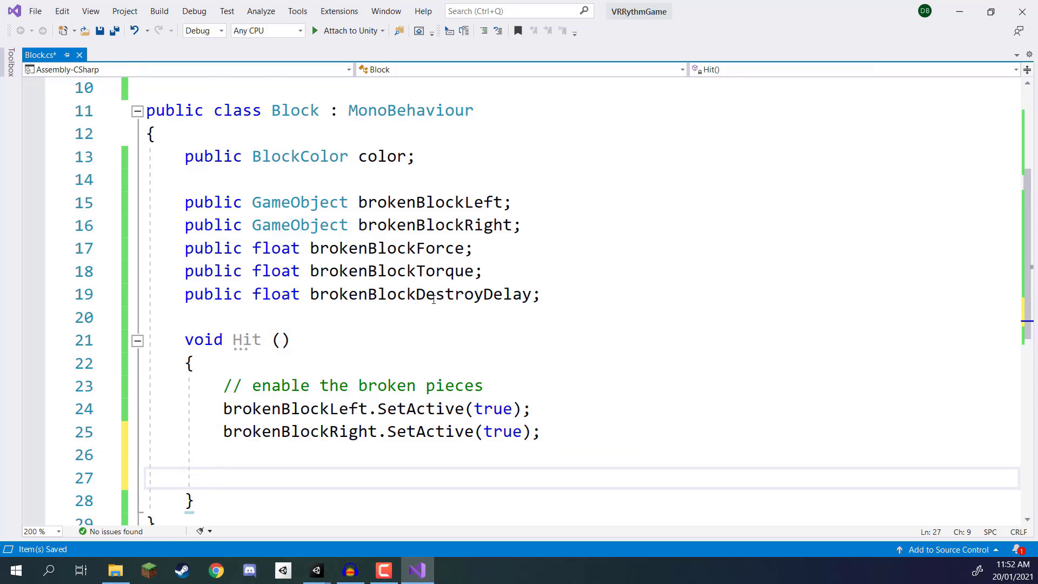
pyautogui.scroll(-1, 433, 299)
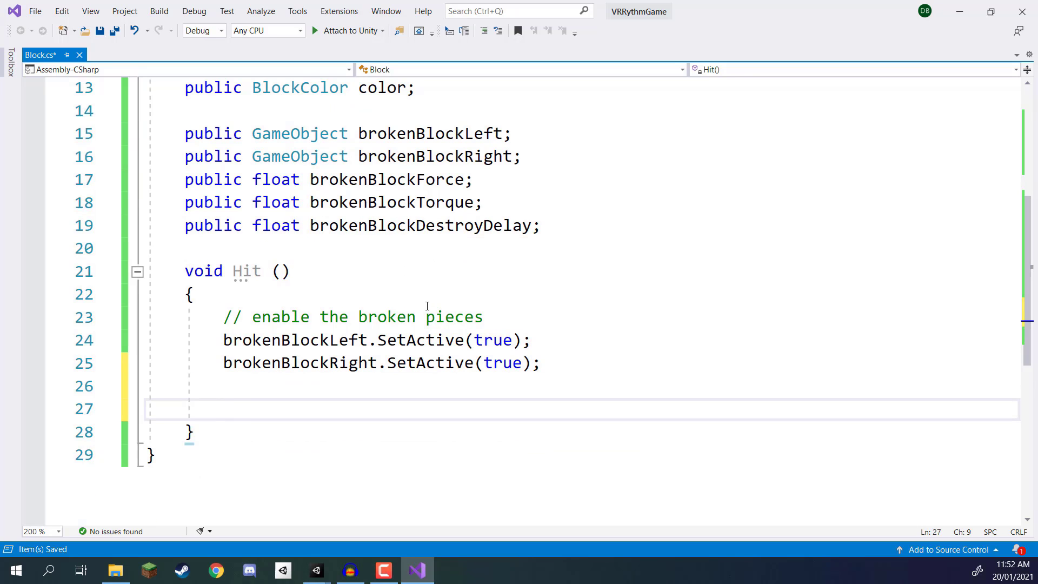
pyautogui.write('/ remove')
pyautogui.press('BackSpace')
pyautogui.press('BackSpace')
pyautogui.press('BackSpace')
pyautogui.press('BackSpace')
pyautogui.press('BackSpace')
pyautogui.press('BackSpace')
pyautogui.press('BackSpace')
pyautogui.press('BackSpace')
pyautogui.write('/ remove')
pyautogui.press('BackSpace')
pyautogui.write('ve them as childrenm')
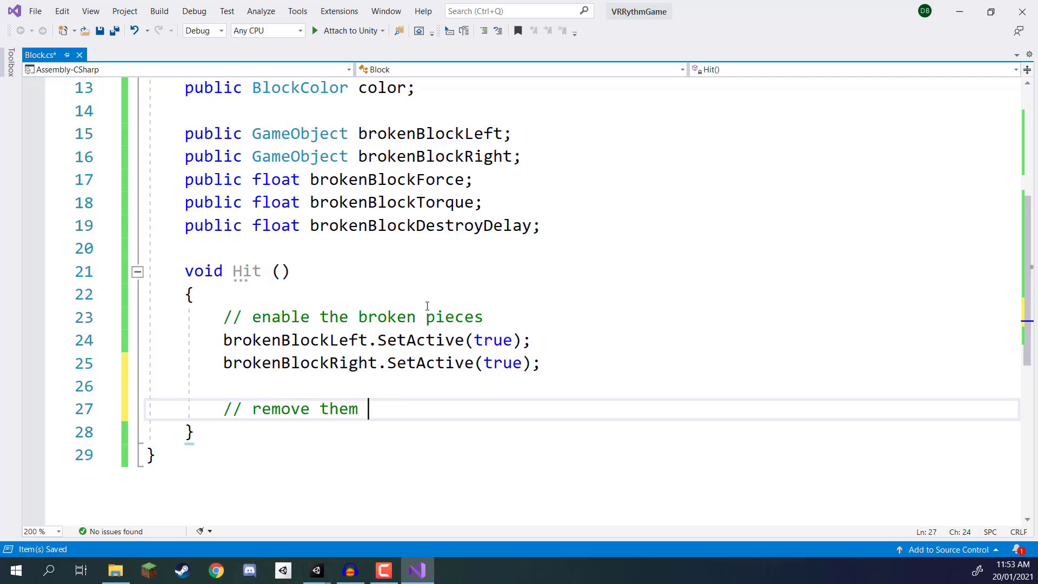
pyautogui.press('Return')
pyautogui.press('BackSpace')
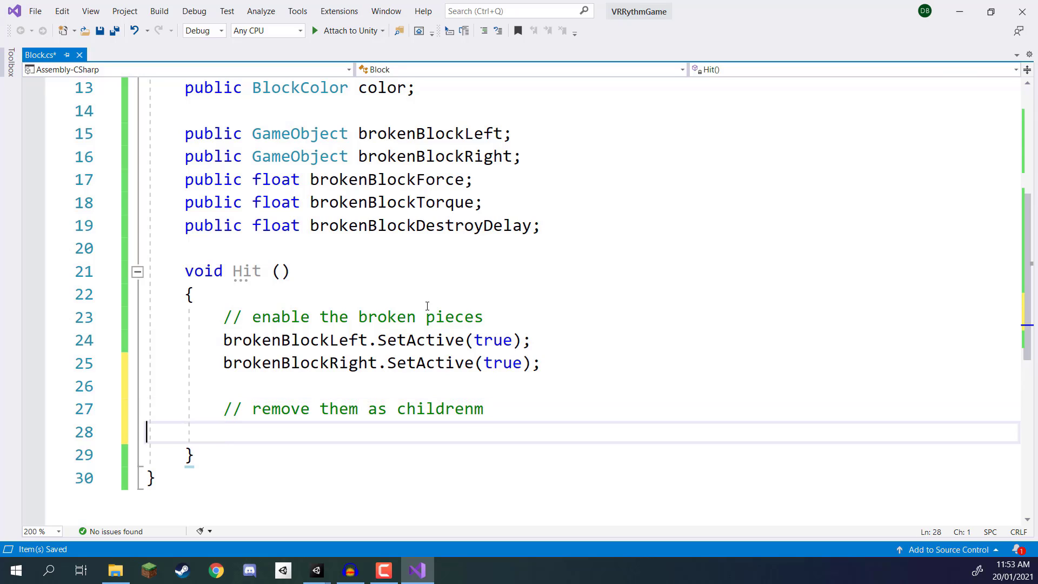
pyautogui.press('BackSpace')
pyautogui.press('BackSpace')
# Step: Below that comment, set transform.parent to null for both brokenBlockLeft and brokenBlockRight
pyautogui.press('Return')
pyautogui.write('broken')
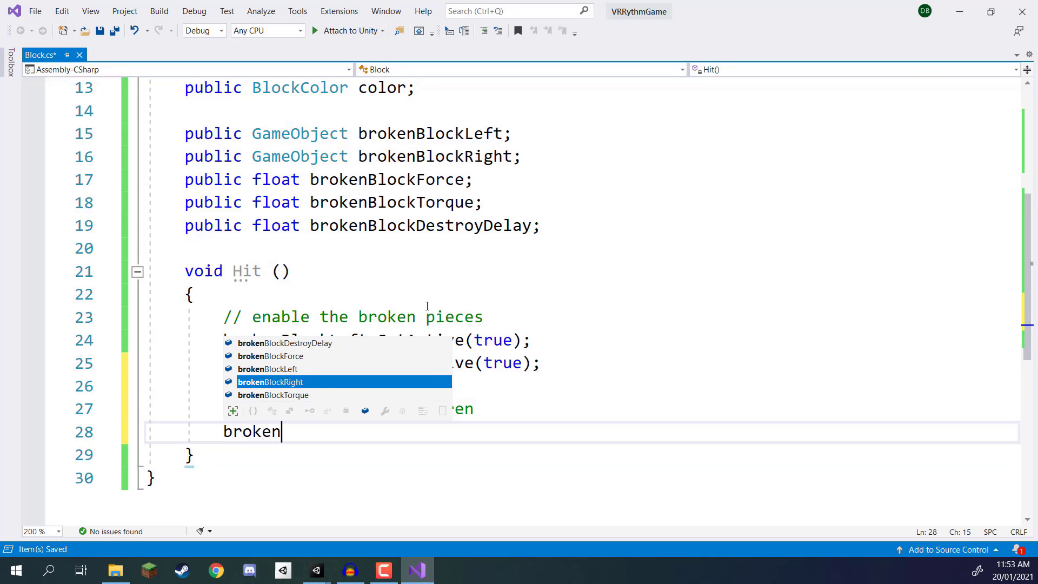
pyautogui.write('blockl.transform.')
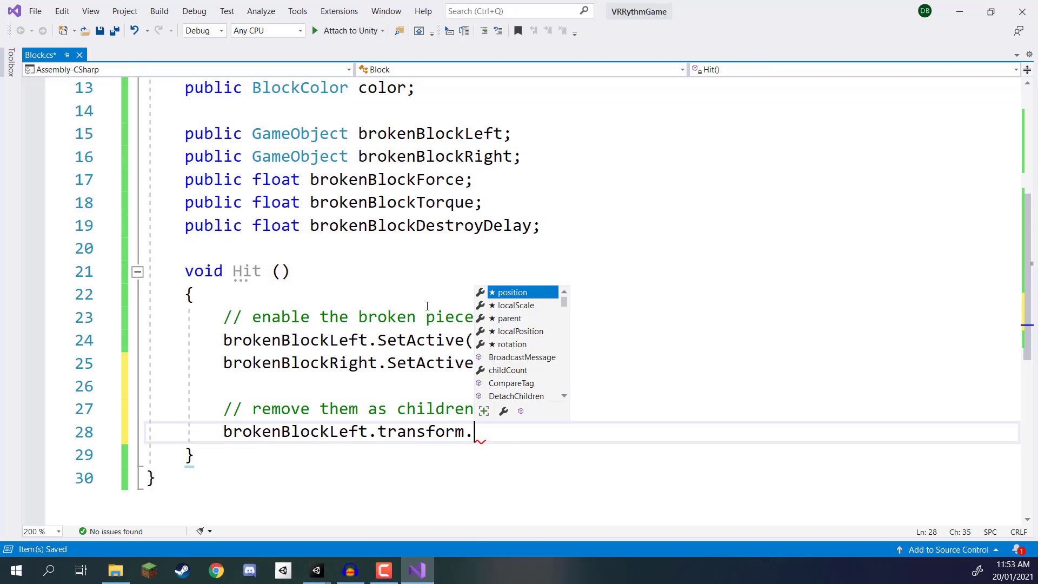
pyautogui.write('parent = null;')
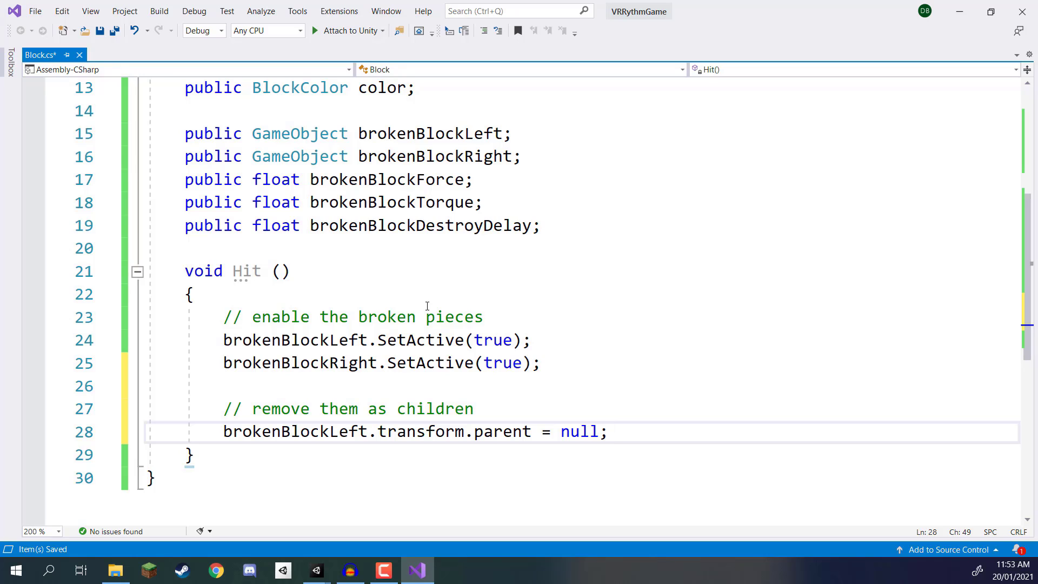
pyautogui.press('Return')
pyautogui.write('brokenBlockRight.')
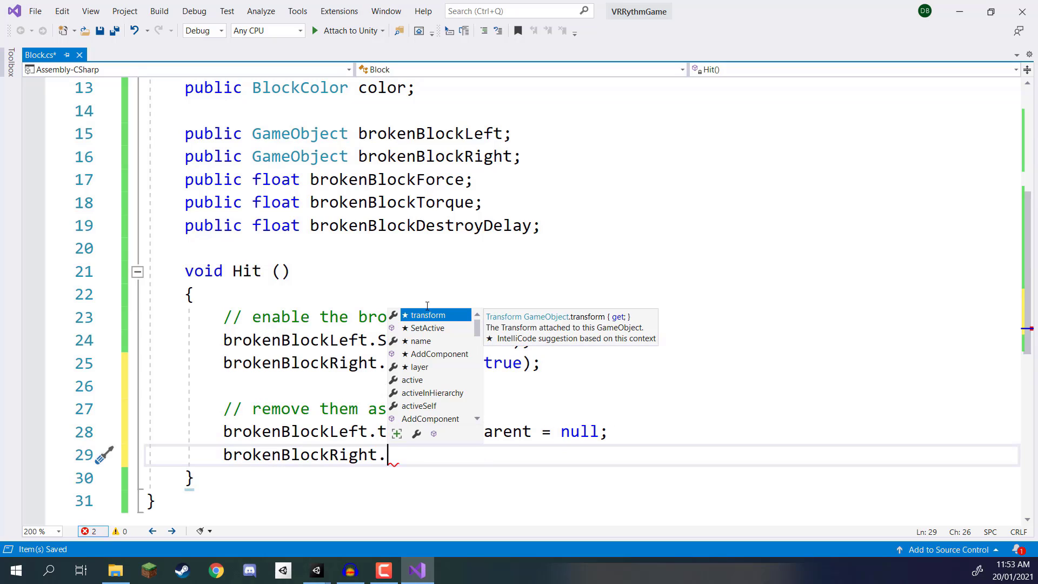
pyautogui.write('transform.parent = null;')
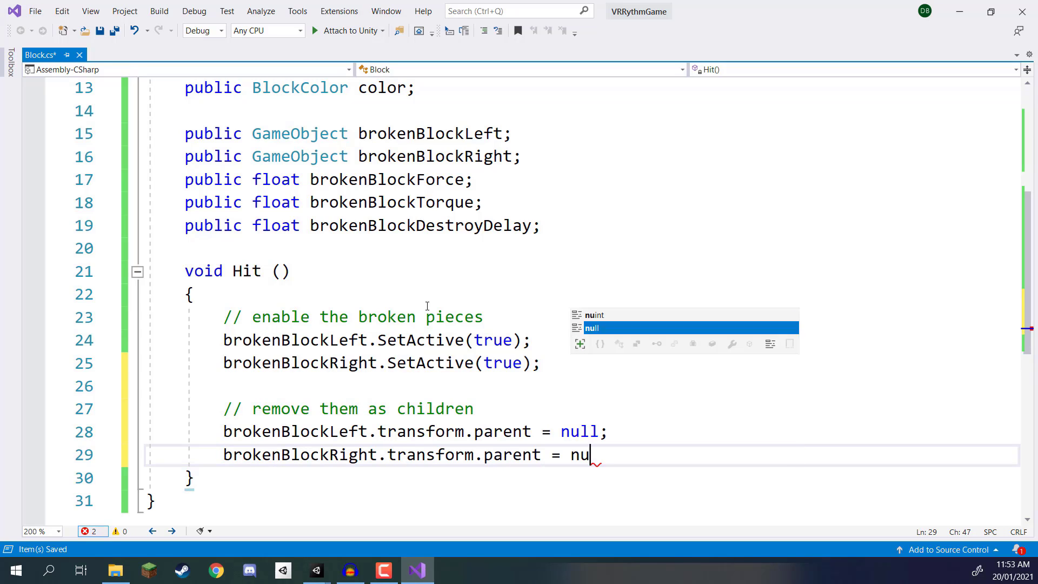
# Step: Add the comment "add force to them" in Hit, one blank line below the transform.parent statements
pyautogui.press('Return')
pyautogui.press('Return')
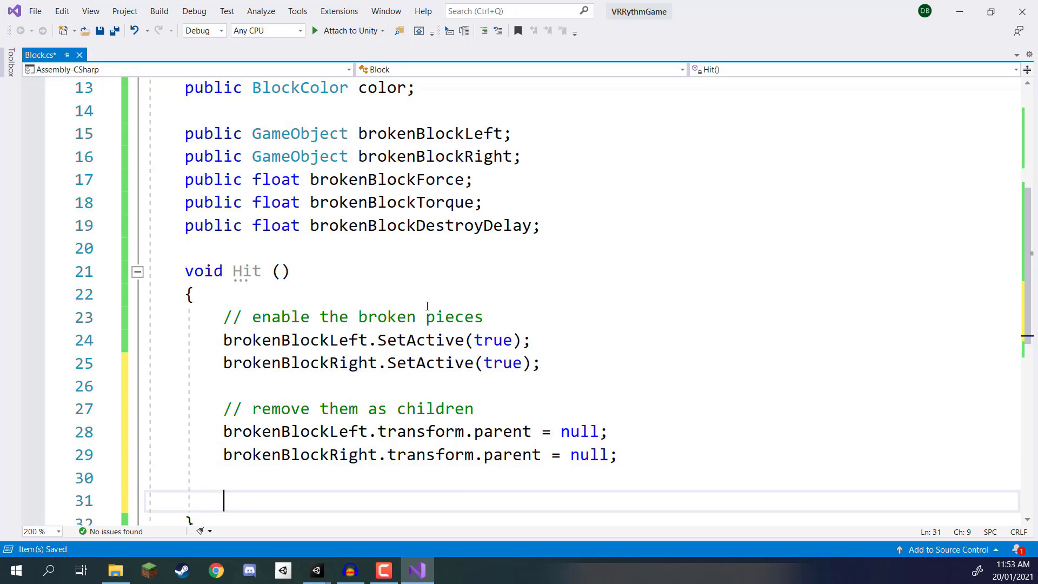
pyautogui.write('/add')
pyautogui.press('BackSpace')
pyautogui.press('BackSpace')
pyautogui.press('BackSpace')
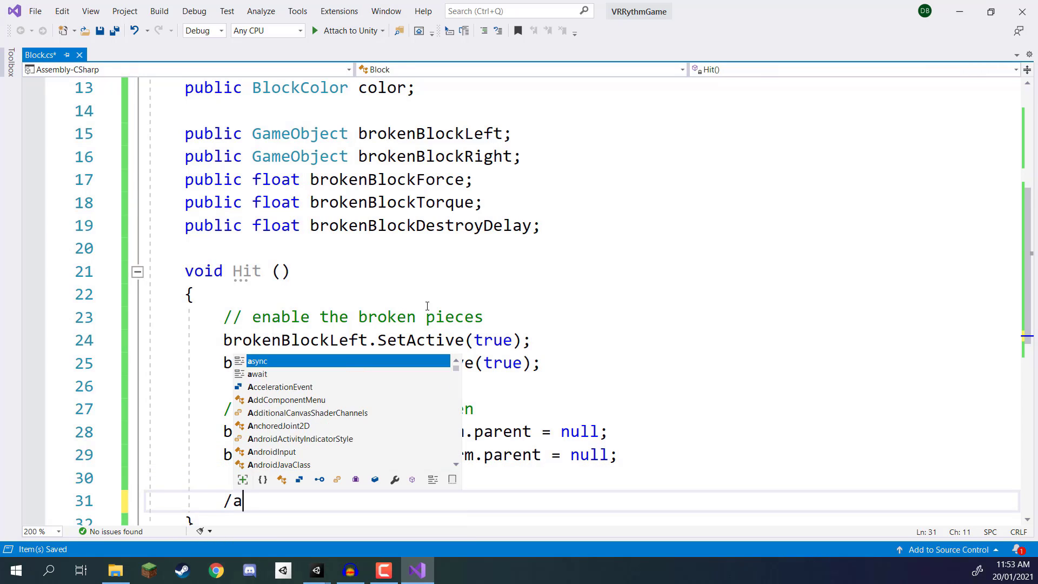
pyautogui.write('/ add force to them')
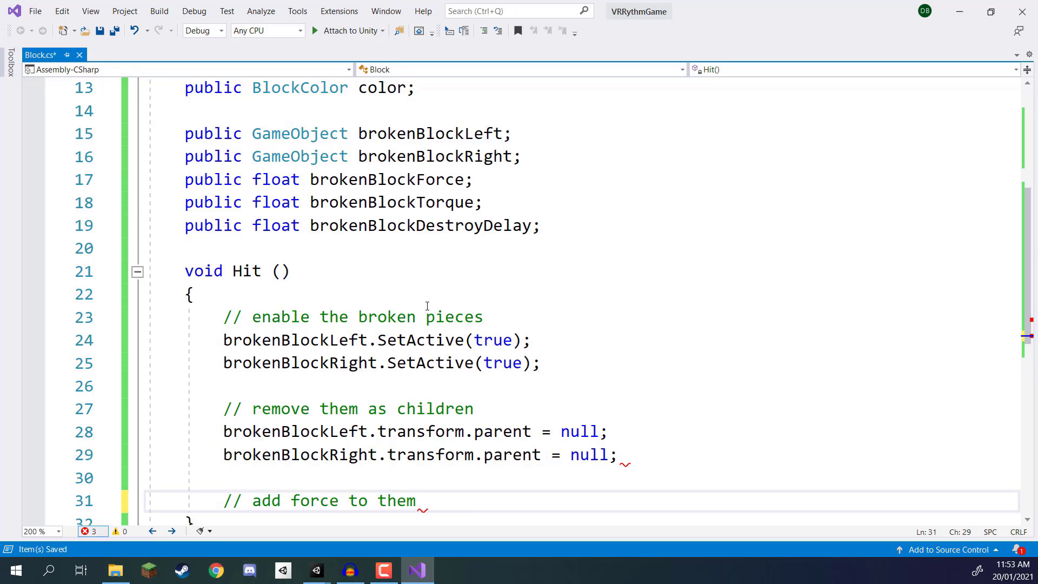
pyautogui.press('Return')
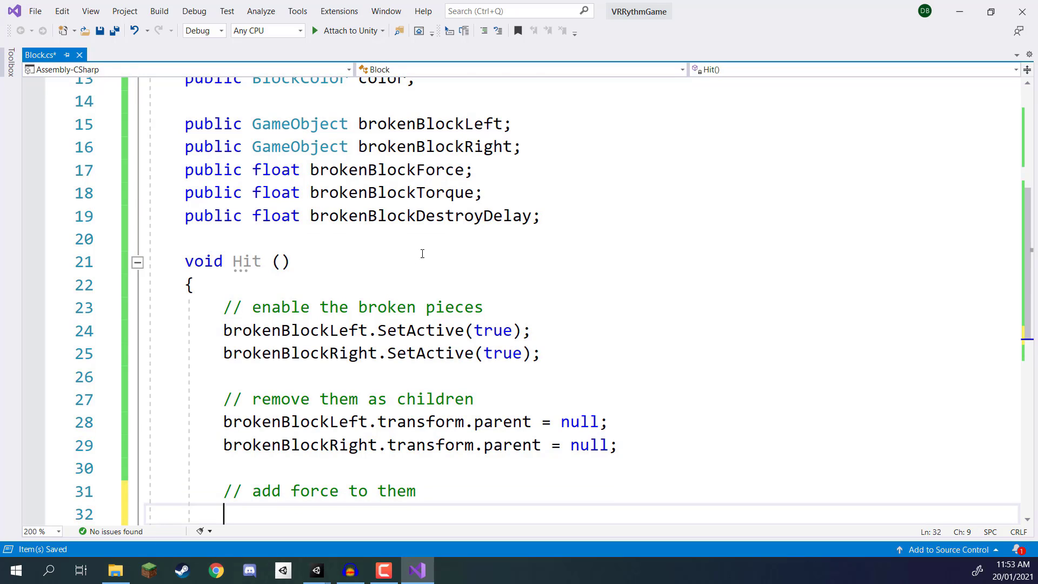
# Step: Below that comment, declare Rigidbody leftRig and assign it brokenBlockLeft.GetComponent<Rigidbody>()
pyautogui.scroll(-2, 419, 238)
pyautogui.write('Rigidbody ')
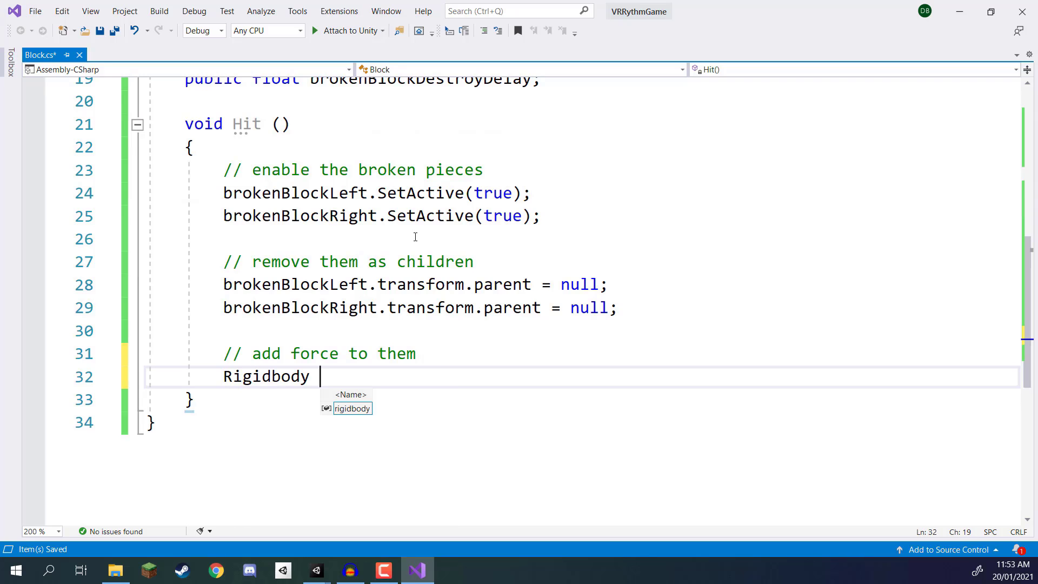
pyautogui.write('le')
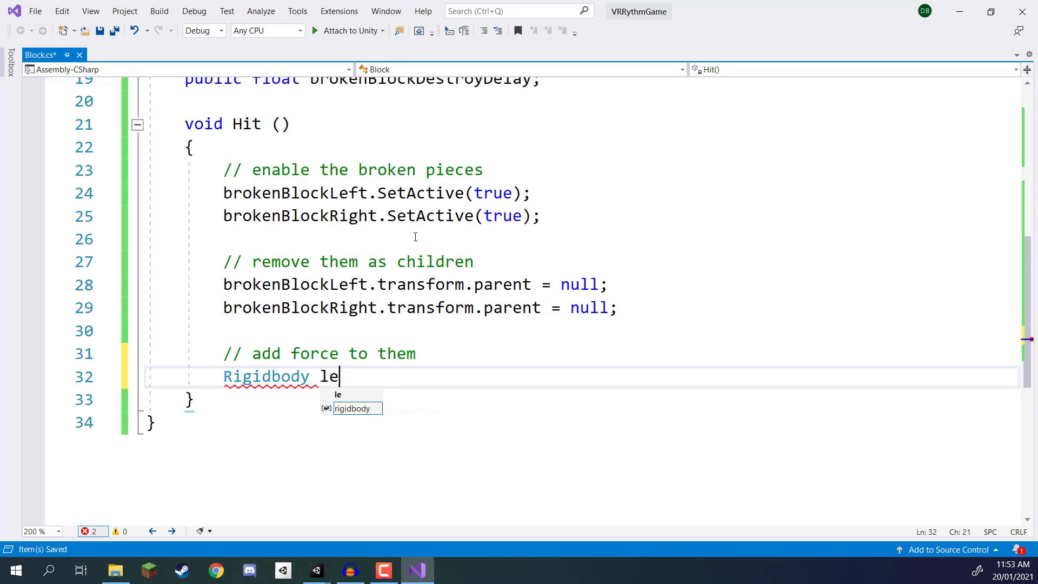
pyautogui.write('ftRig = broke')
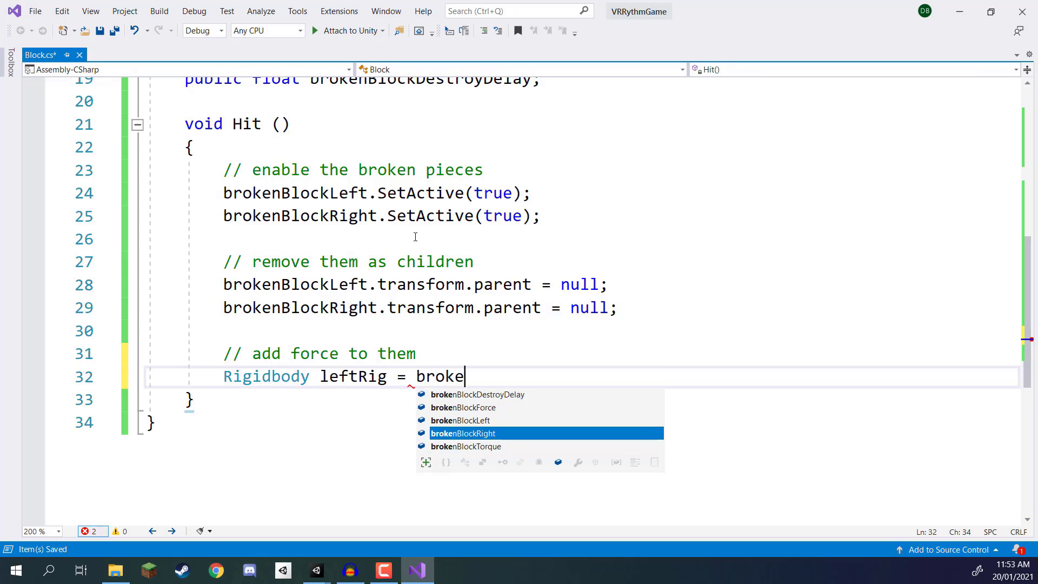
pyautogui.write('nblockLeft.get')
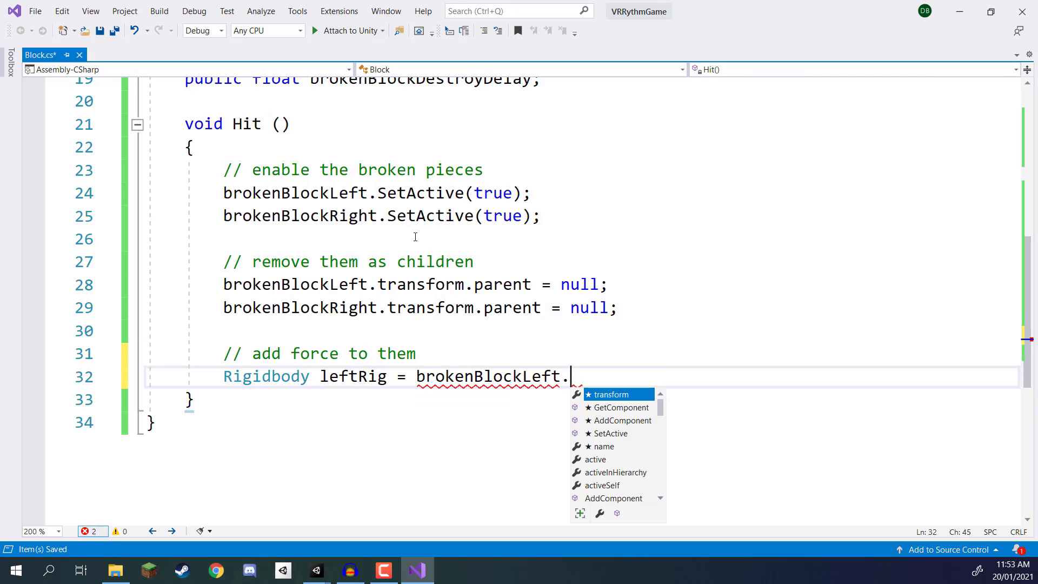
pyautogui.press('Tab')
pyautogui.write('<rig')
pyautogui.press('Tab')
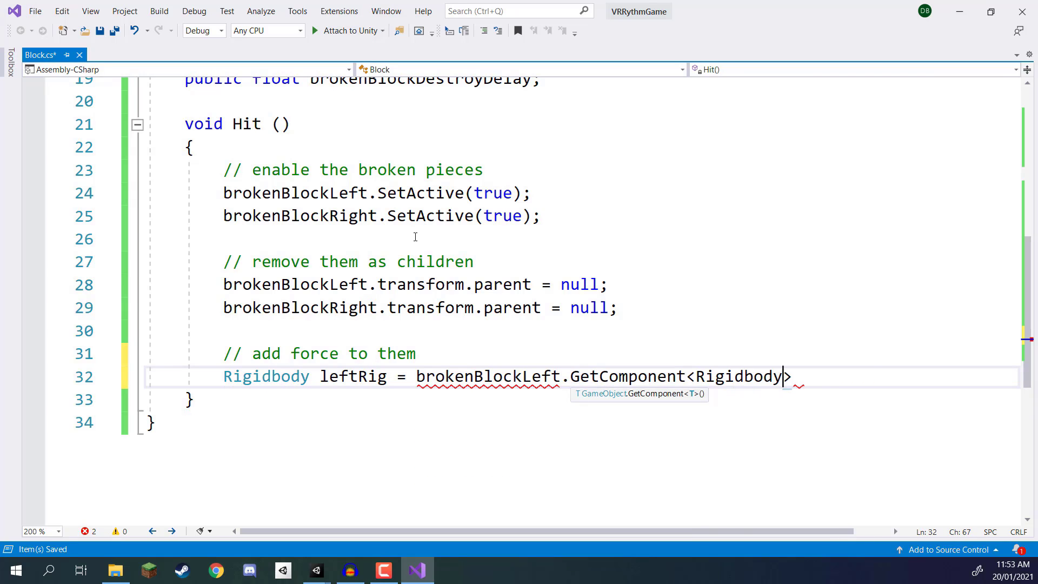
pyautogui.write('();')
# Step: On the following line, declare Rigidbody rightRig and assign it brokenBlockRight.GetComponent<Rigidbody>()
pyautogui.press('Return')
pyautogui.write('rg')
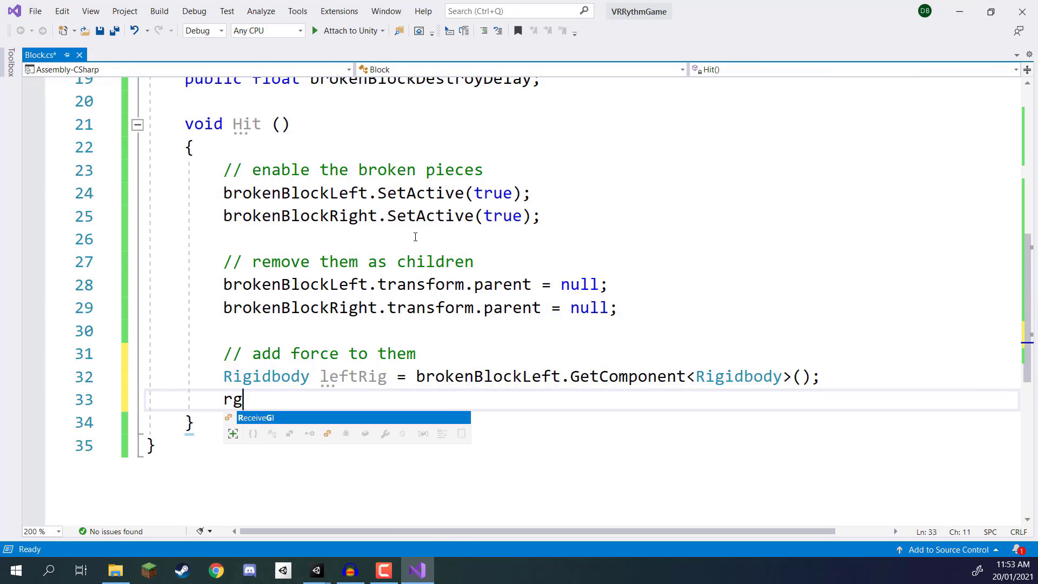
pyautogui.press('BackSpace')
pyautogui.write('igidbody right')
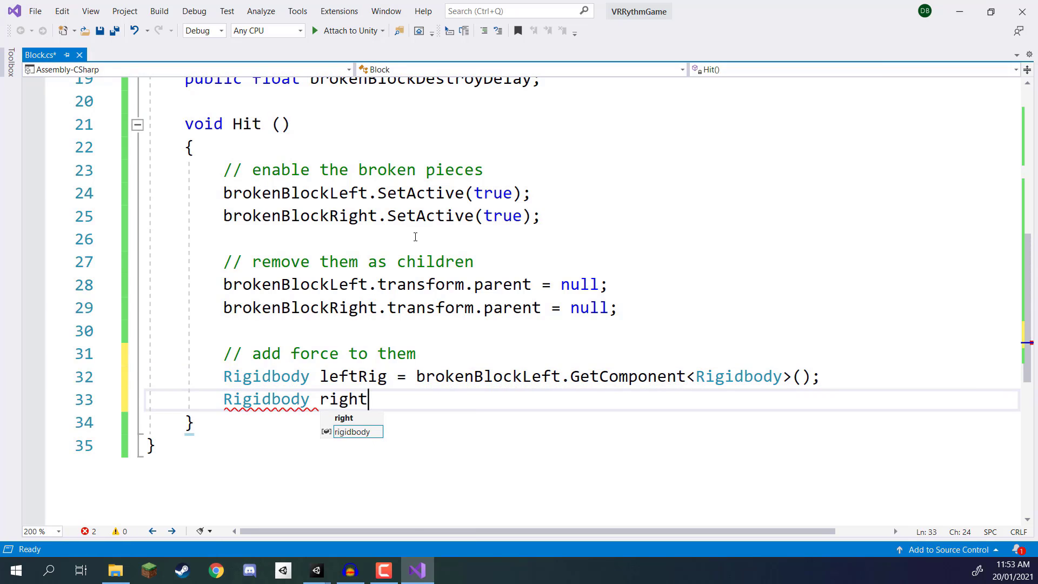
pyautogui.write('Rig = broken')
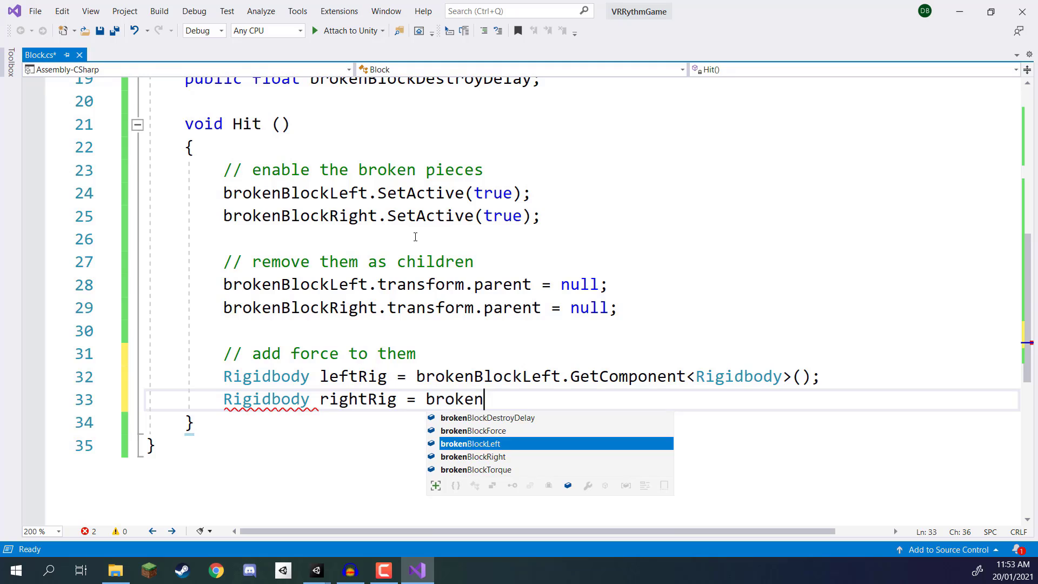
pyautogui.write('BlockRight.getco<Rigidbody>();')
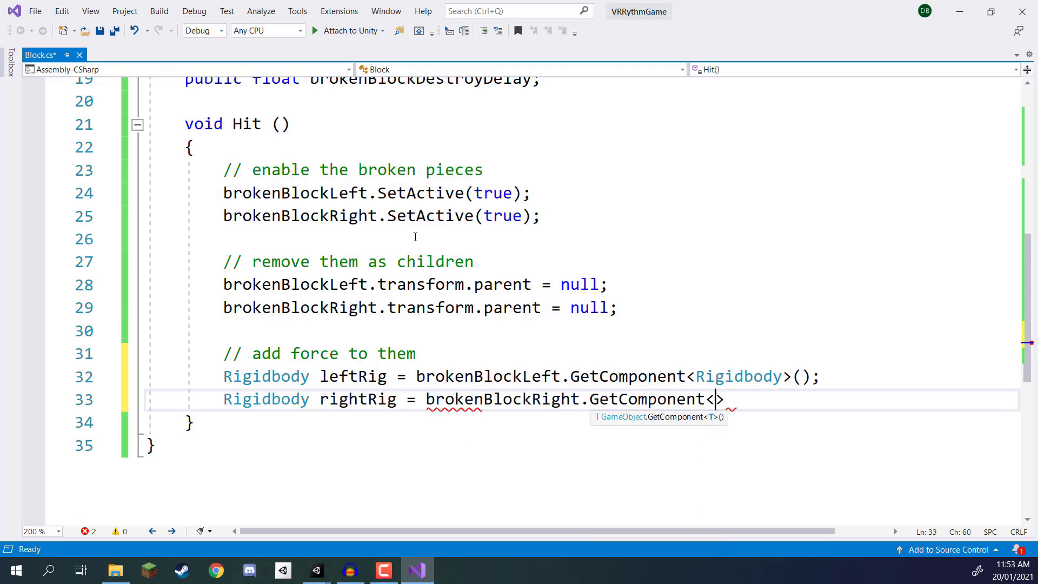
# Step: One blank line below the Rigidbody declarations, start a leftRig.AddForce call with the force -transform.right * brokenBlockForce
pyautogui.press('Return')
pyautogui.press('Return')
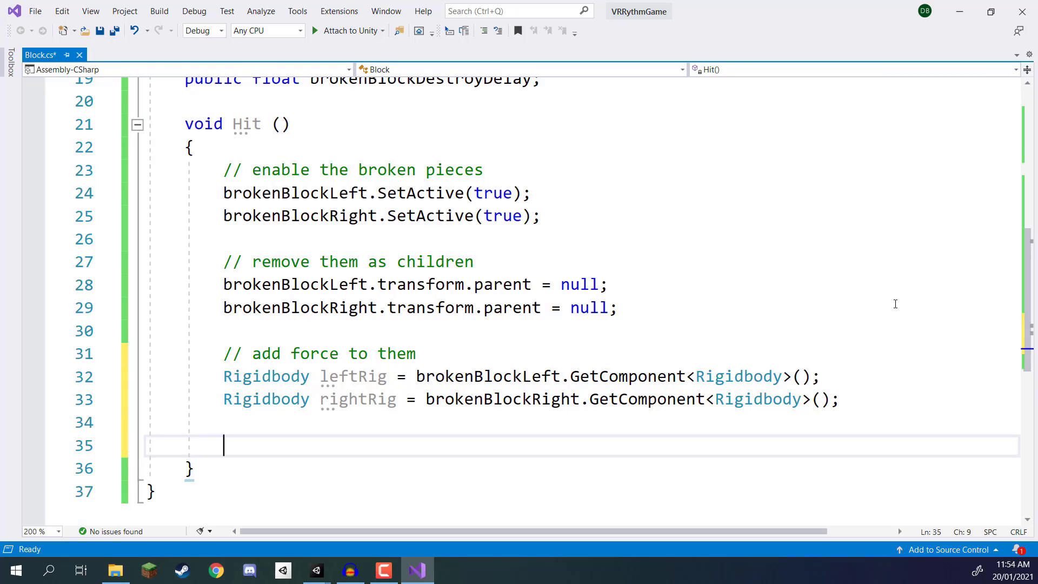
pyautogui.write('left')
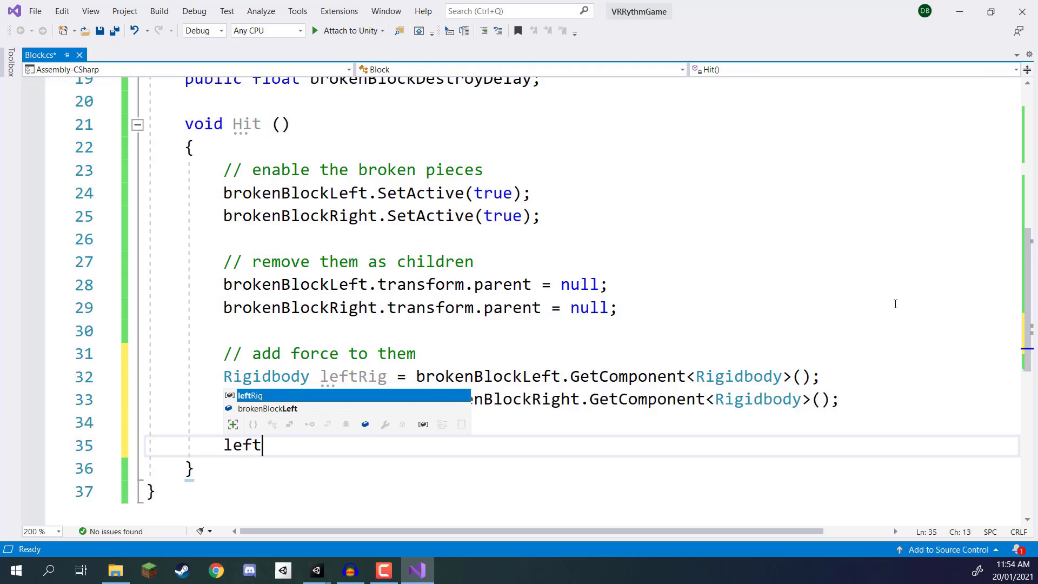
pyautogui.write('Rig.AddExplosionForce')
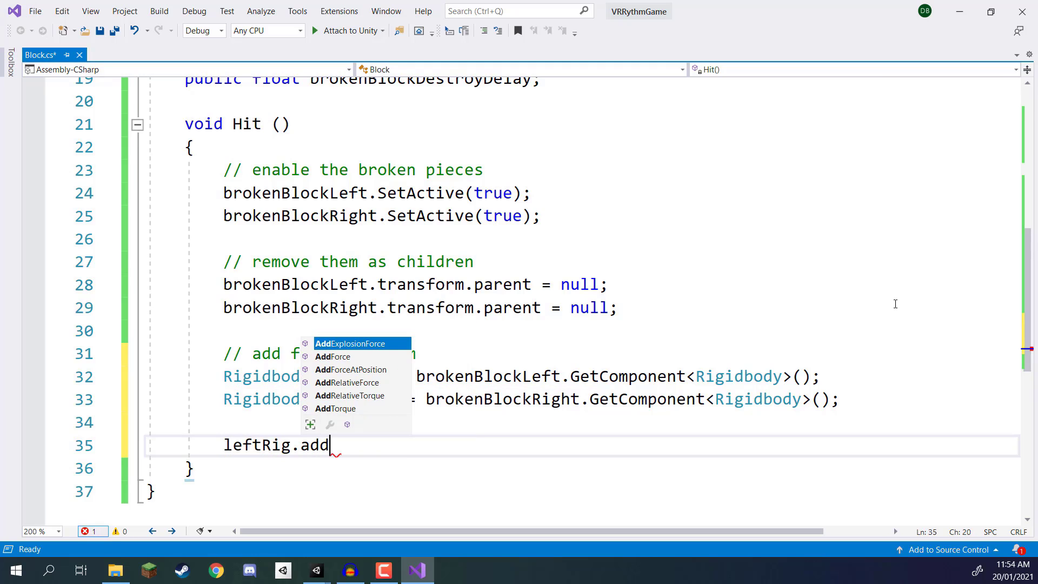
pyautogui.hotkey('ctrl', 'z')
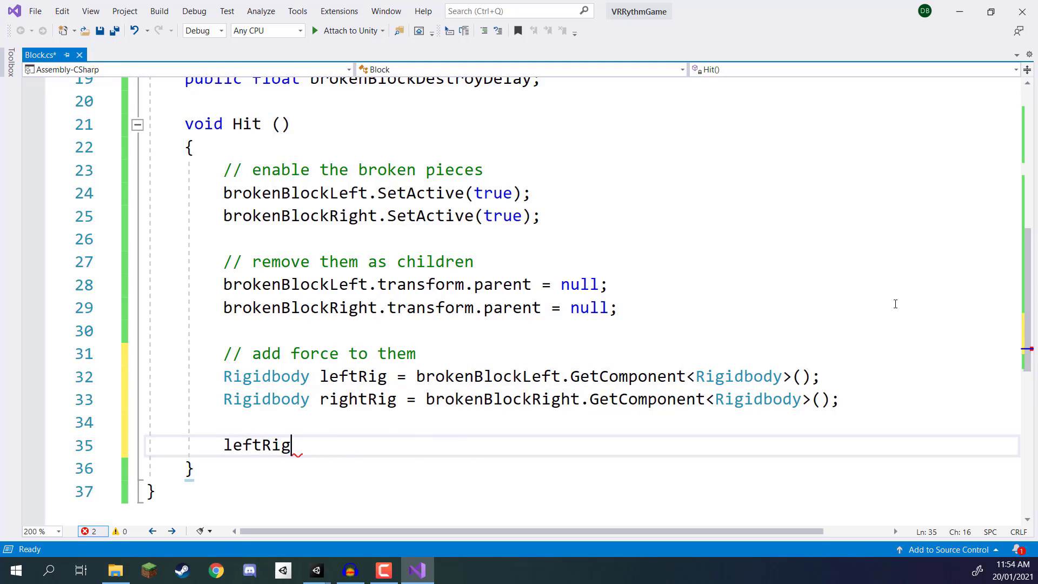
pyautogui.write('.addF')
pyautogui.press('Tab')
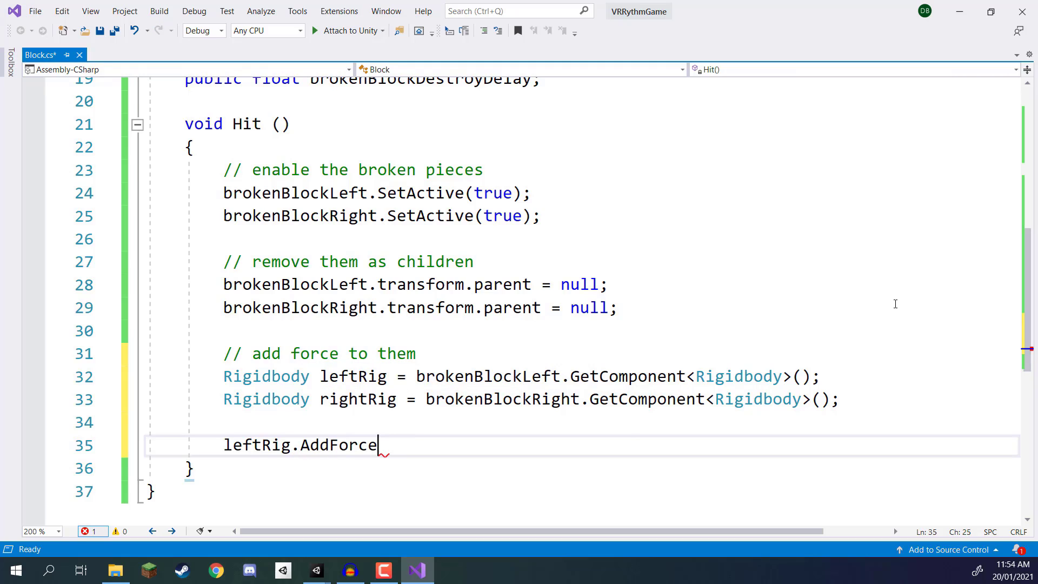
pyautogui.write('(')
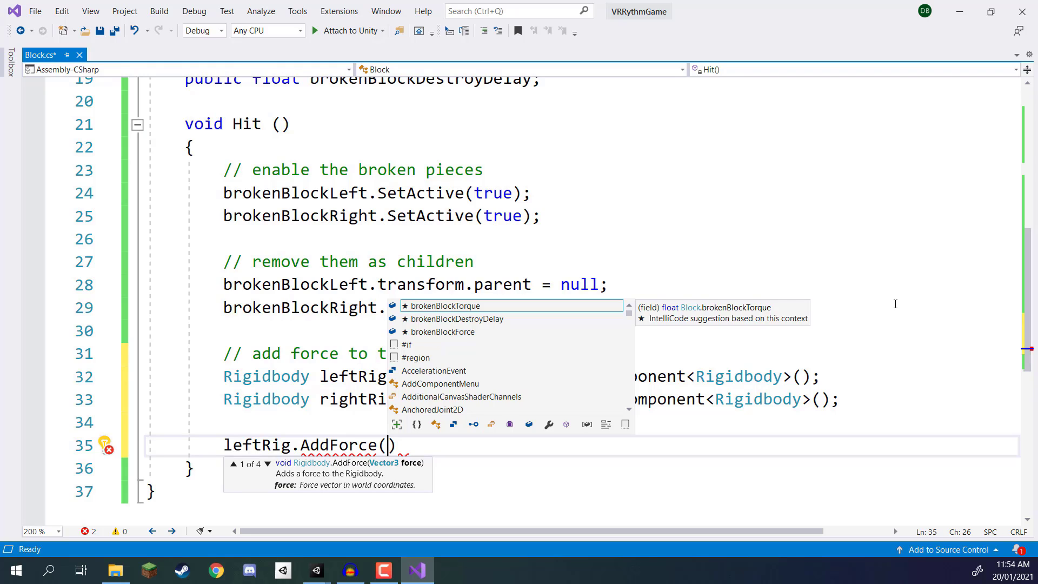
pyautogui.write('-transform.r')
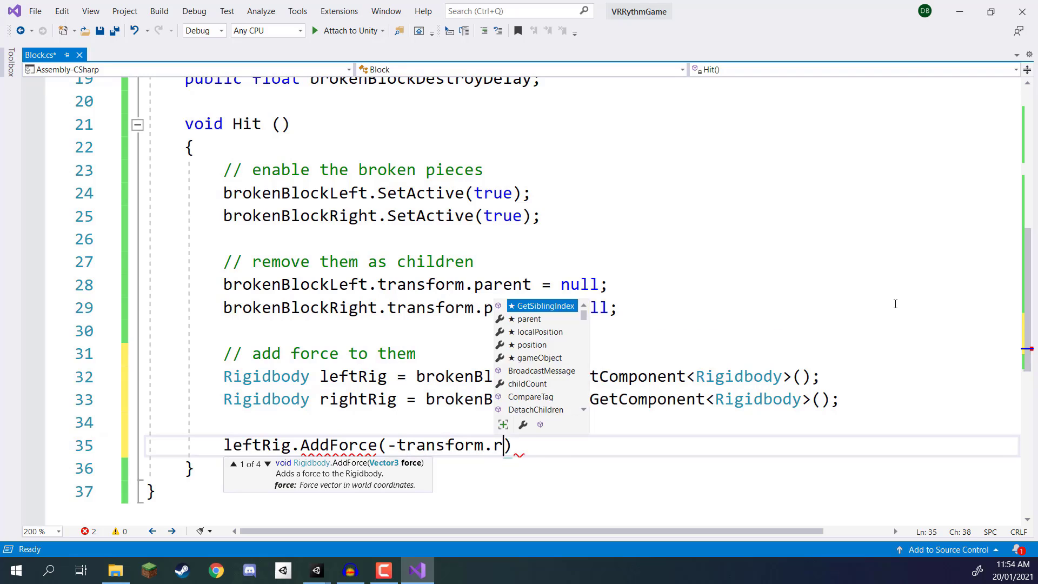
pyautogui.write('ight')
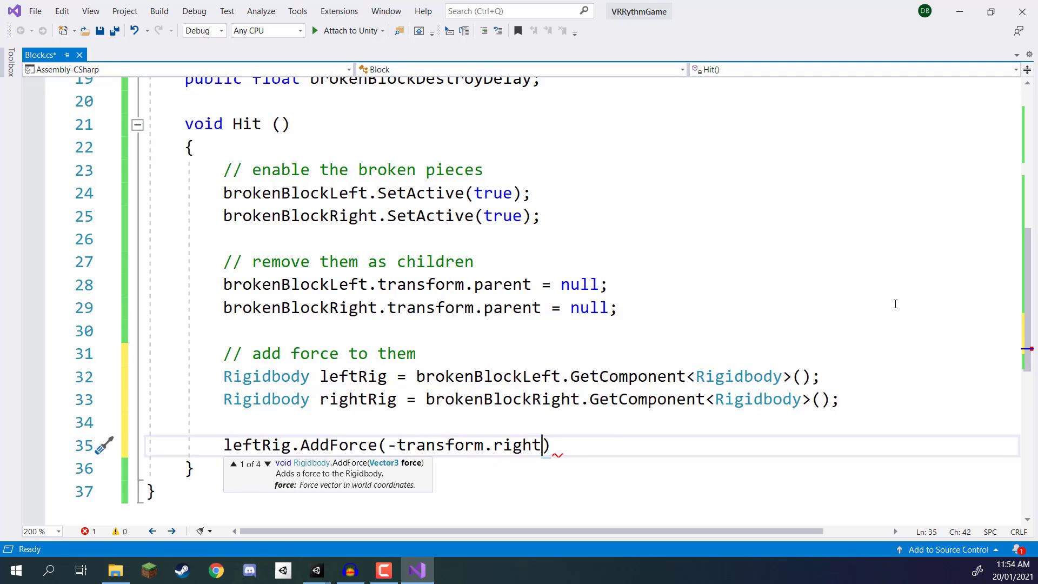
pyautogui.write(' * broken')
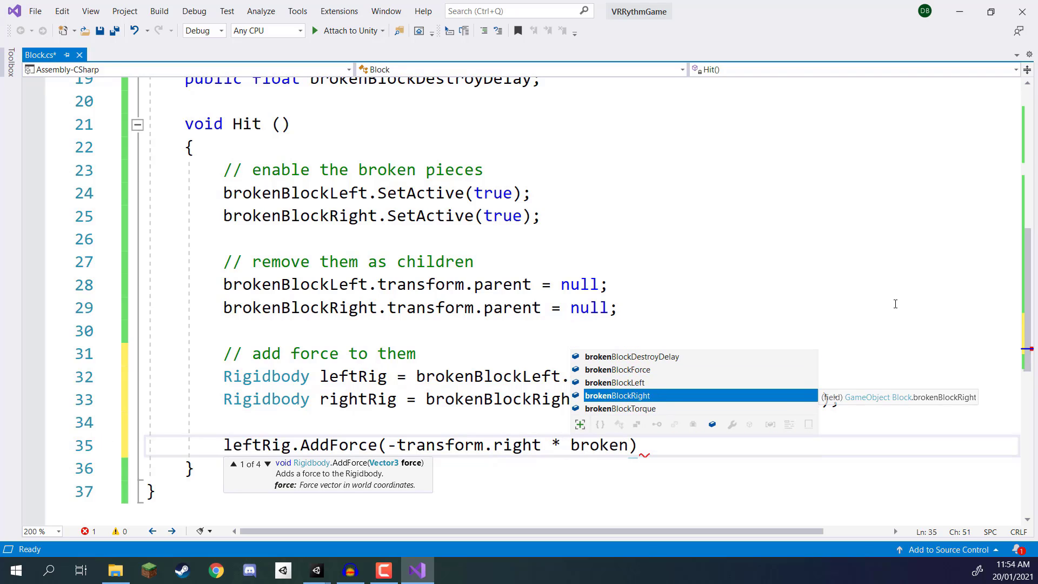
pyautogui.press('Up')
pyautogui.press('Up')
pyautogui.press('Tab')
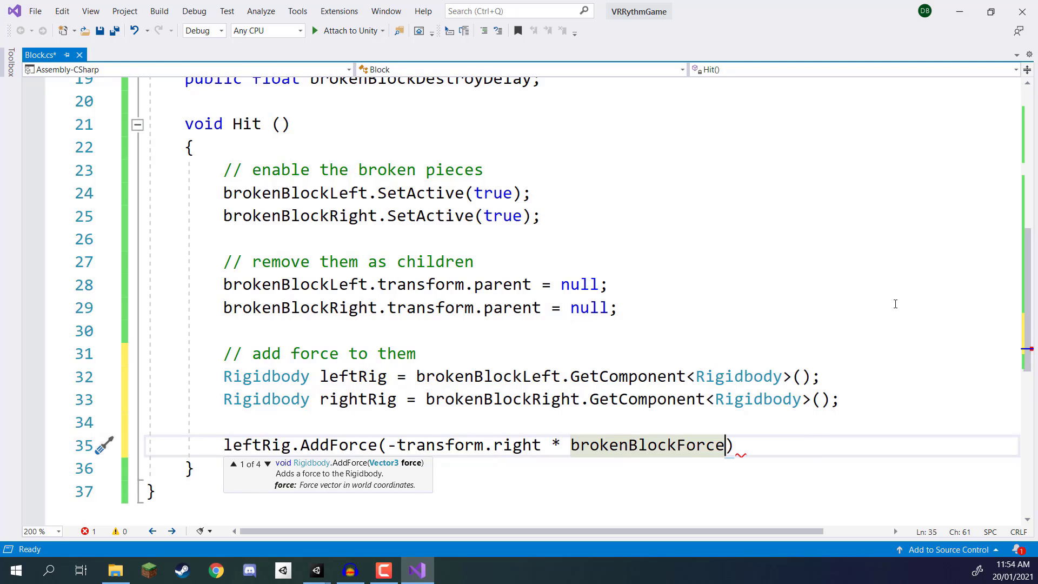
# Step: Complete the leftRig.AddForce statement with ForceMode.Impulse as its second argument
pyautogui.write(',')
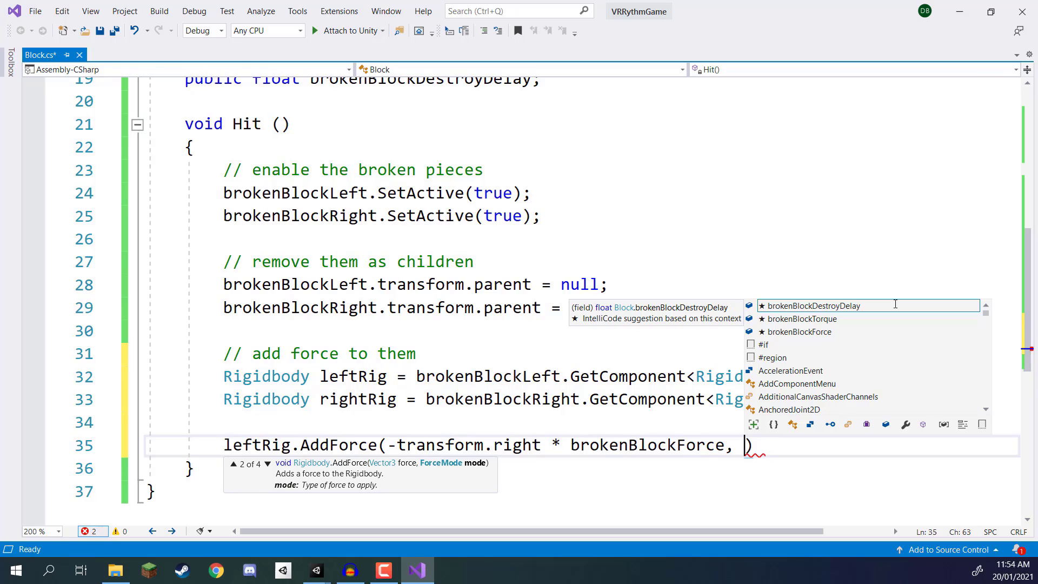
pyautogui.write('forcemo')
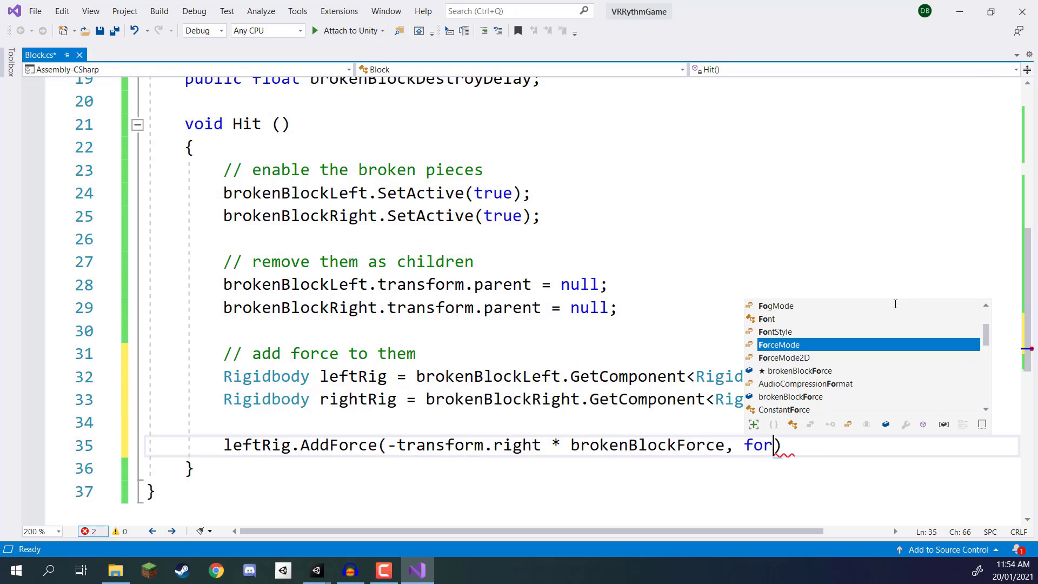
pyautogui.write('.Impulse);')
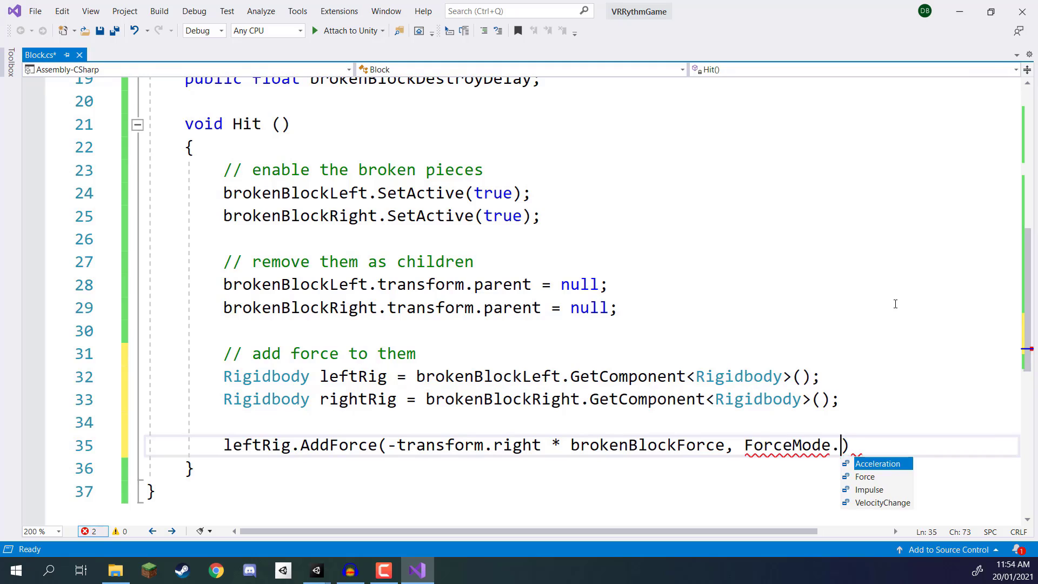
# Step: Below the leftRig statement, start a rightRig.AddForce call with the force transform.right * brokenBlockForce
pyautogui.press('Return')
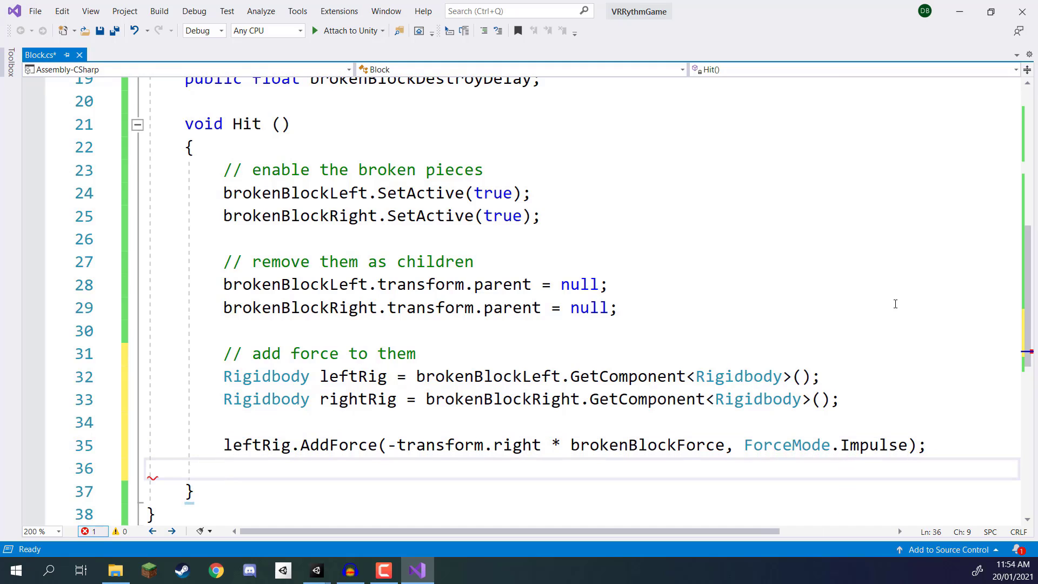
pyautogui.write('rightRig.add')
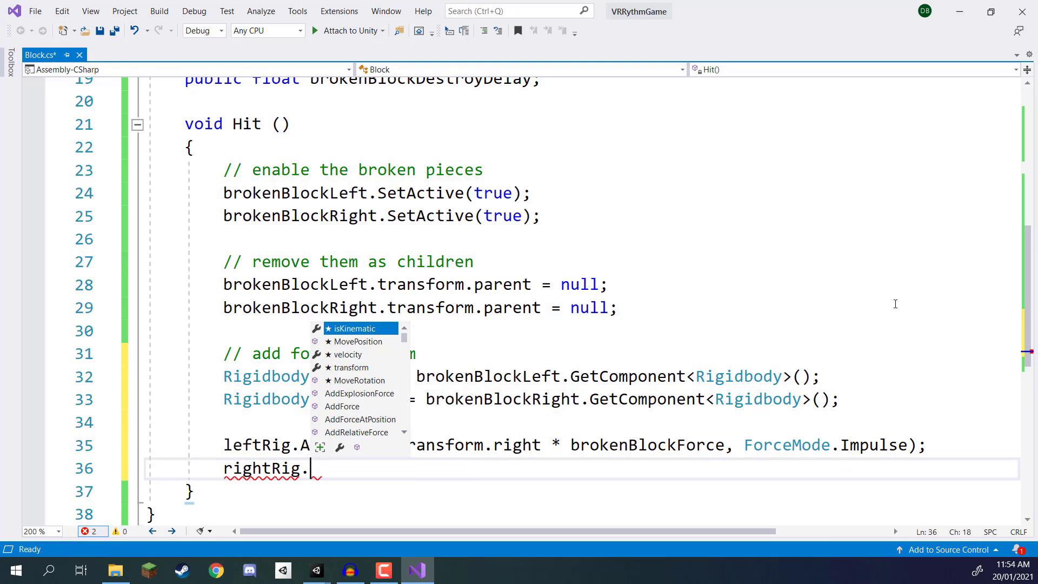
pyautogui.press('Tab')
pyautogui.write('*(')
pyautogui.press('BackSpace')
pyautogui.press('BackSpace')
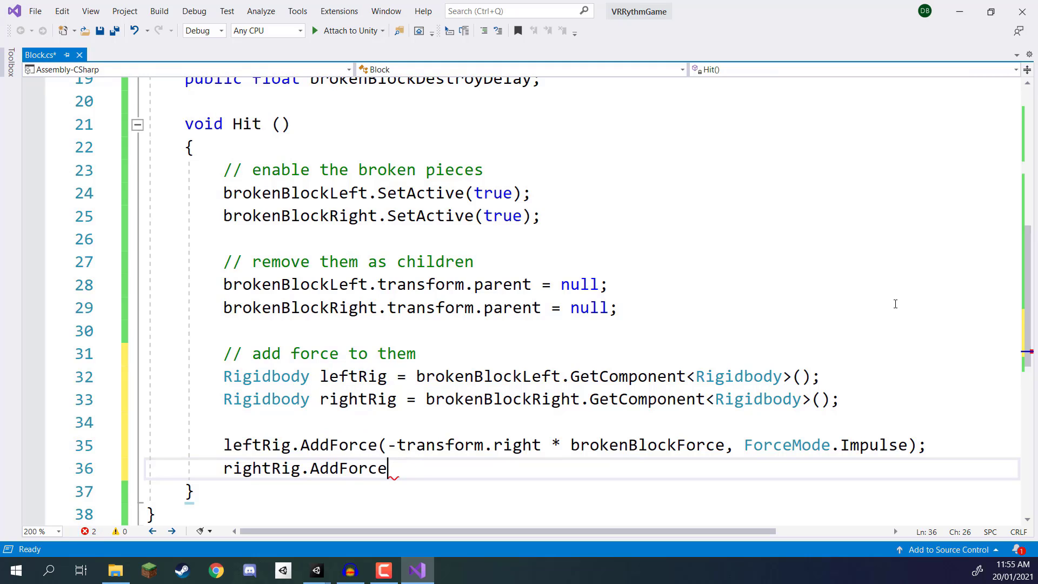
pyautogui.write('(transform')
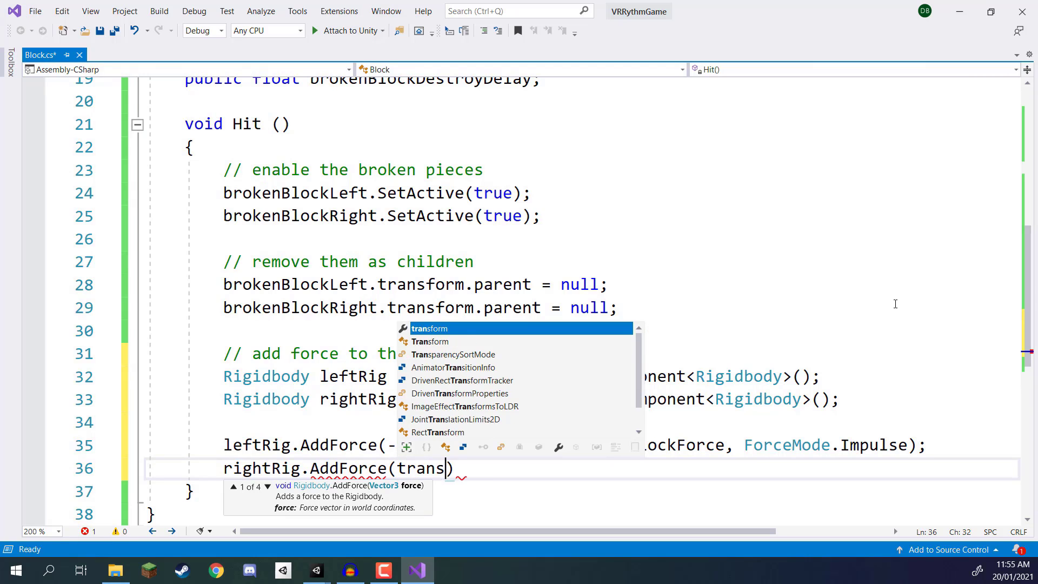
pyautogui.write('.right * for')
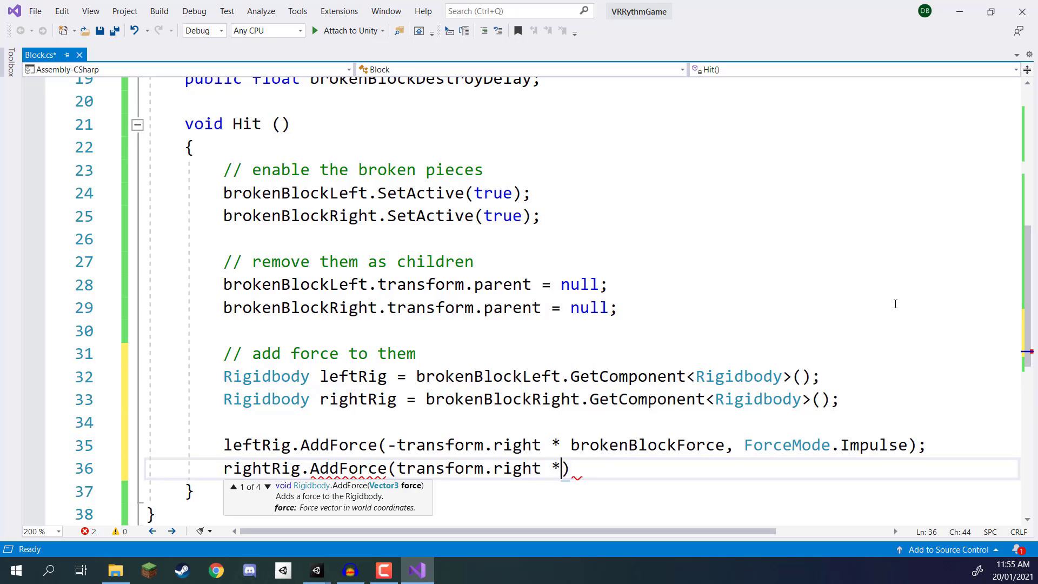
pyautogui.write('ce')
pyautogui.press('Down')
pyautogui.press('Down')
pyautogui.press('Tab')
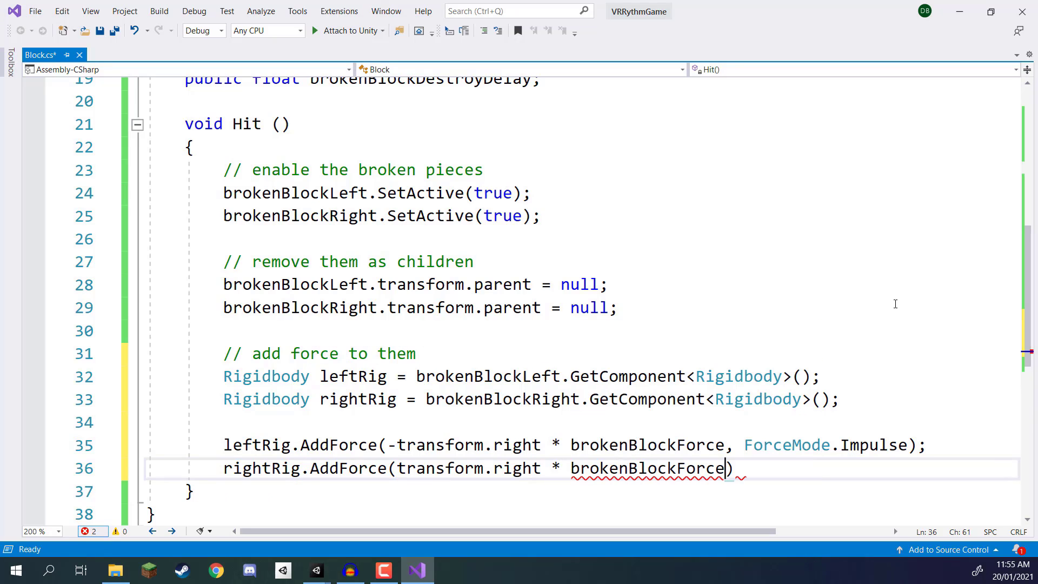
# Step: Complete the rightRig.AddForce statement with ForceMode.Impulse as its second argument and save the Block script
pyautogui.write(', ForceMode.Impulse')
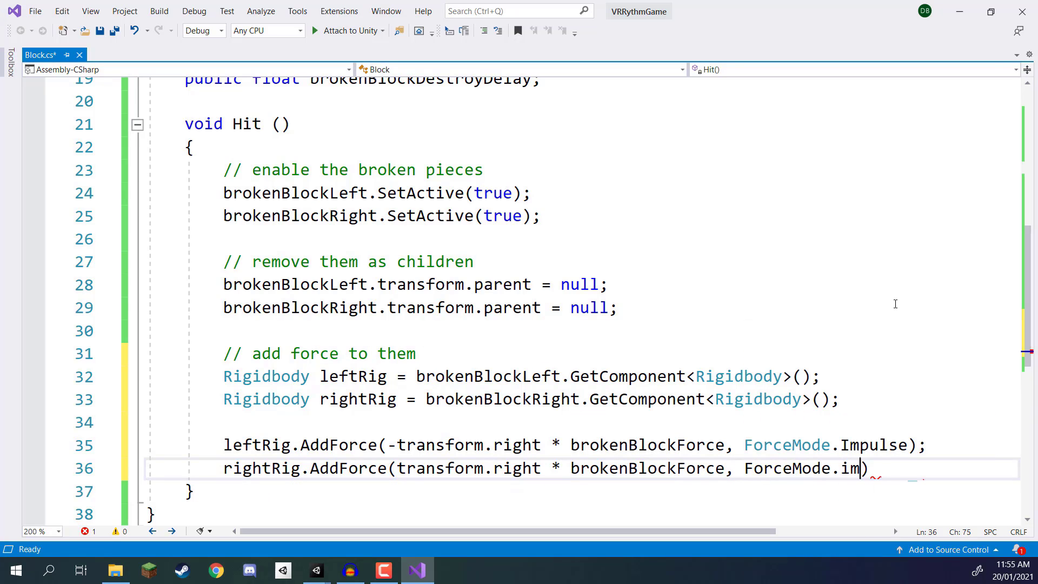
pyautogui.write(');')
pyautogui.hotkey('ctrl', 's')
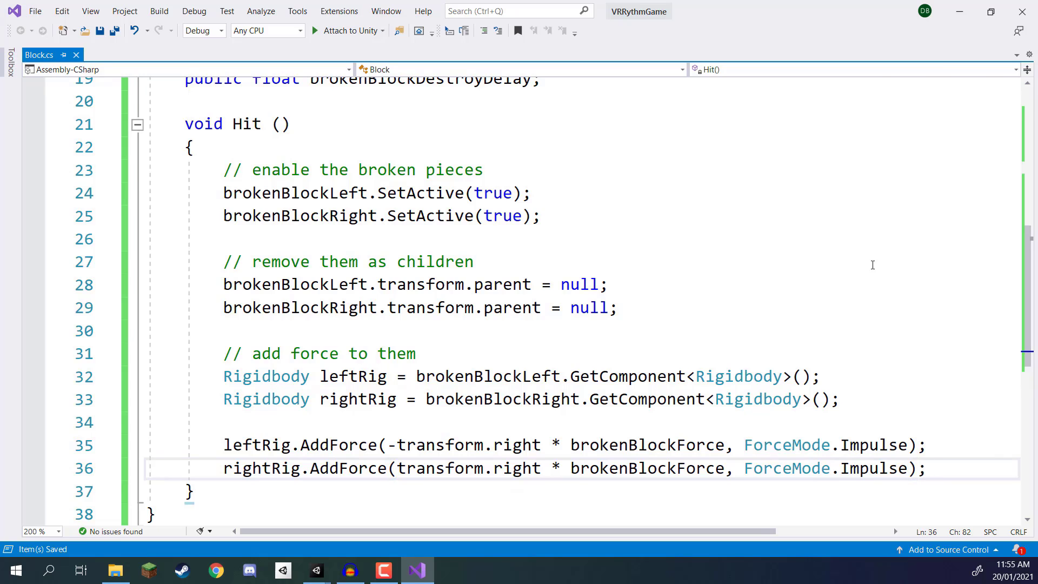
pyautogui.scroll(-1, 896, 287)
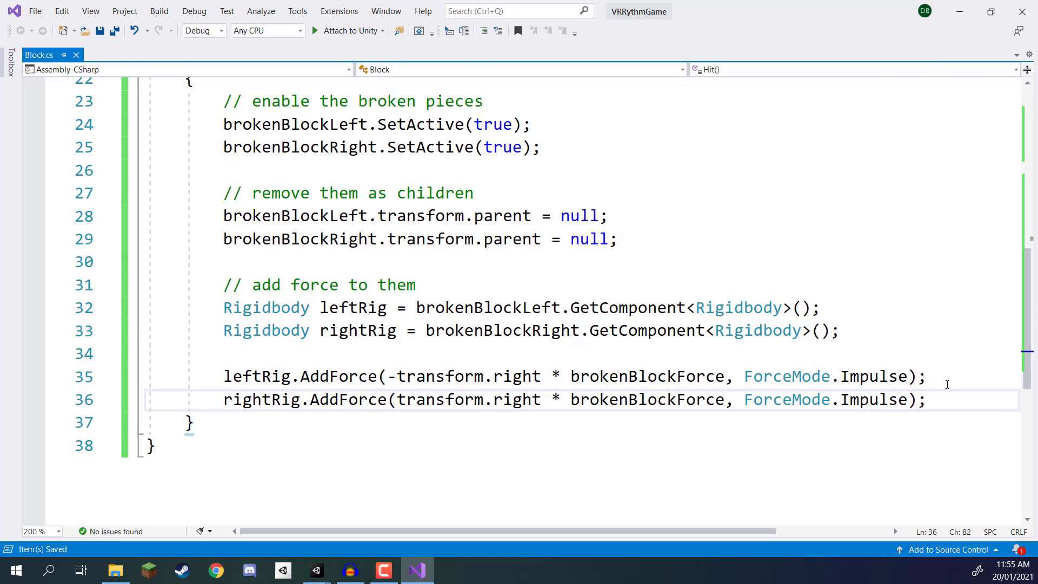
# Step: Leave one blank line below the AddForce statements in Hit and add the comment "// add torque to them"
pyautogui.press('Return')
pyautogui.press('Return')
pyautogui.write('// ad')
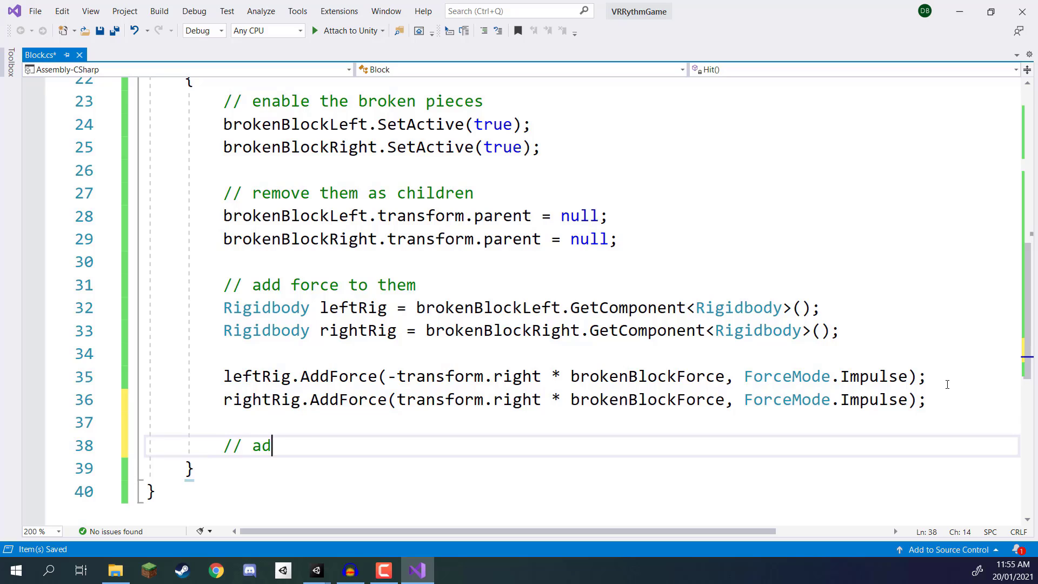
pyautogui.write('d torque to them')
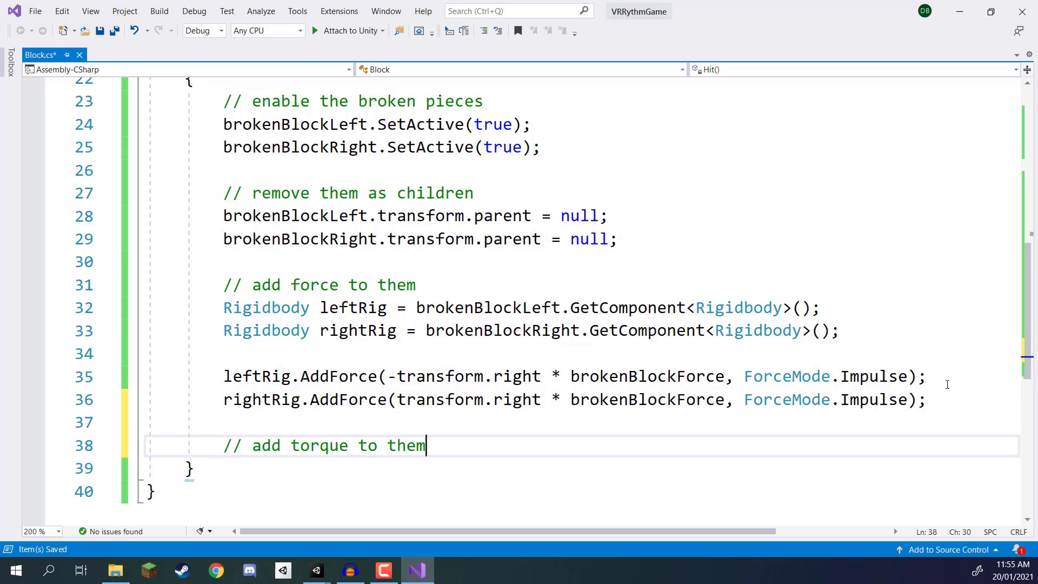
pyautogui.press('Return')
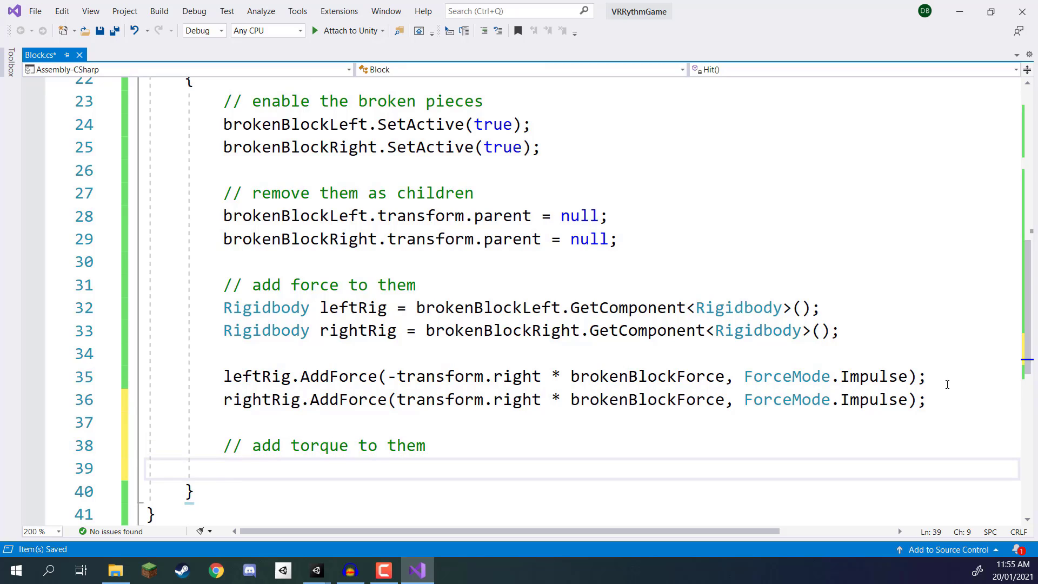
# Step: Start a leftRig.AddTorque call on the line below the torque comment
pyautogui.write('le')
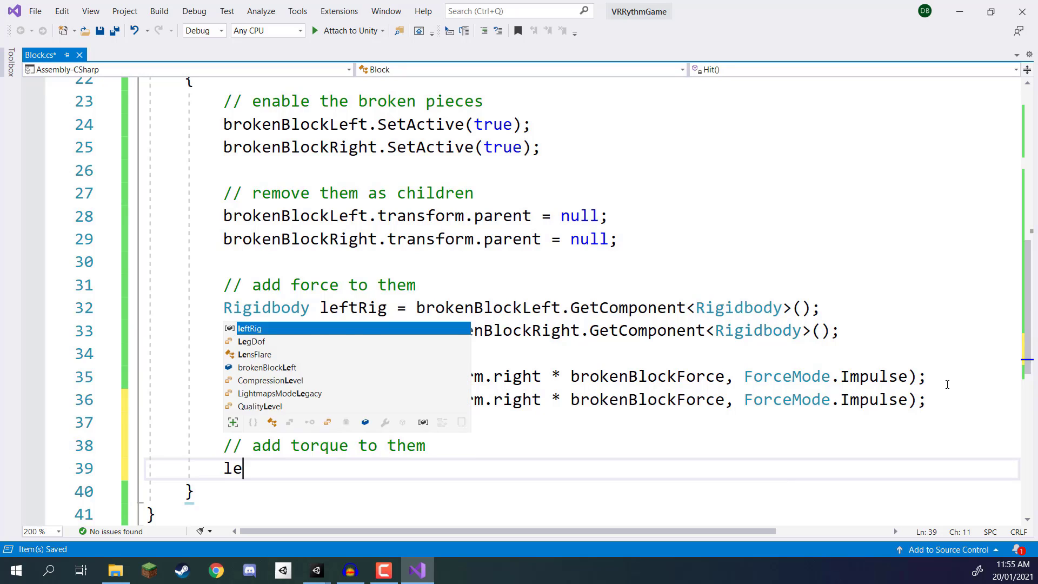
pyautogui.write('ftRig.addt')
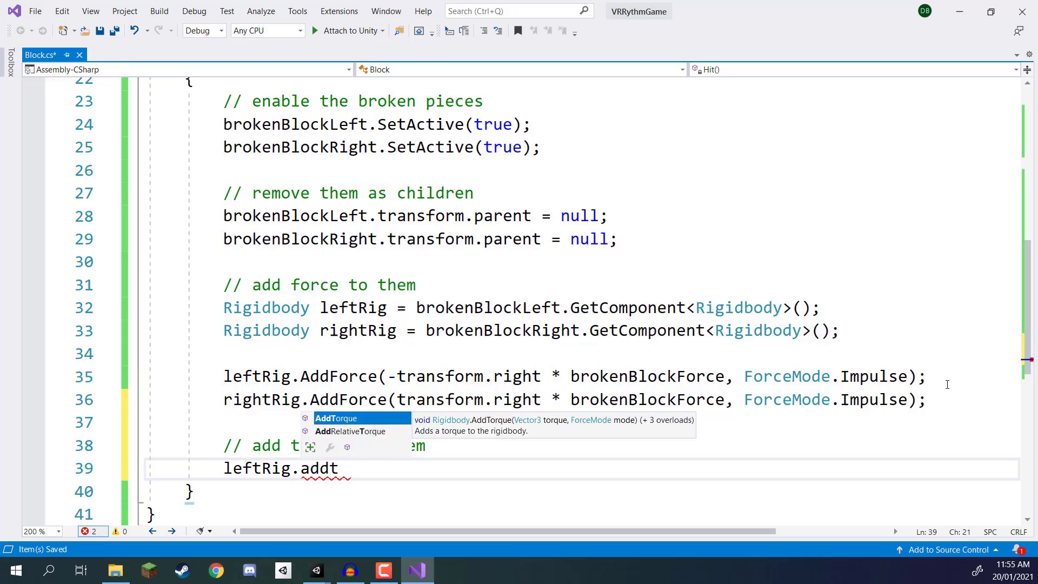
pyautogui.press('Tab')
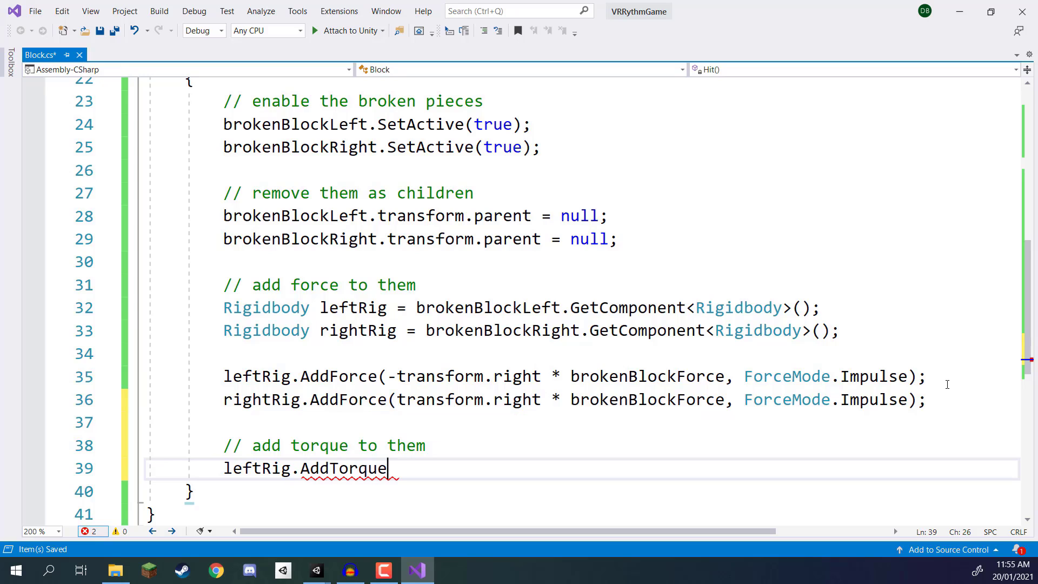
pyautogui.write('(')
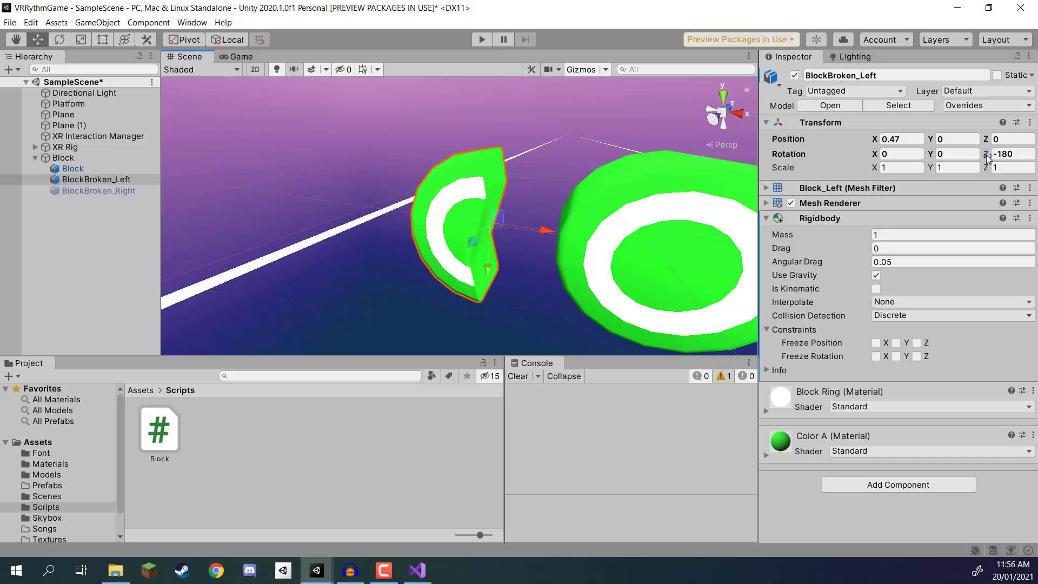
# Step: In Unity, spin BlockBroken_Left about its Z axis, and set its Z rotation to 0
pyautogui.moveTo(985, 153); pyautogui.dragTo(135, 153)
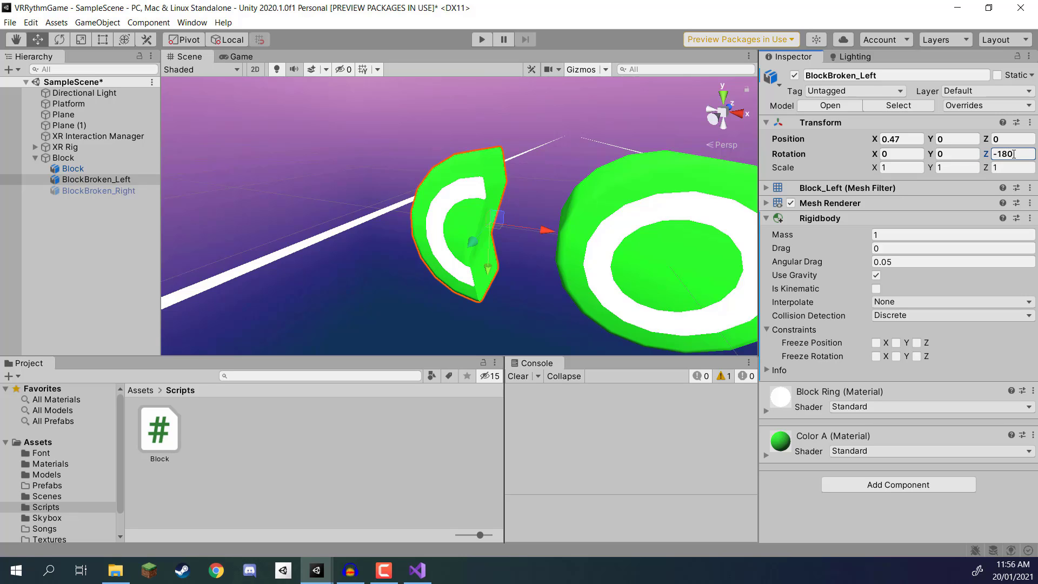
pyautogui.doubleClick(1005, 156)
pyautogui.press('Return')
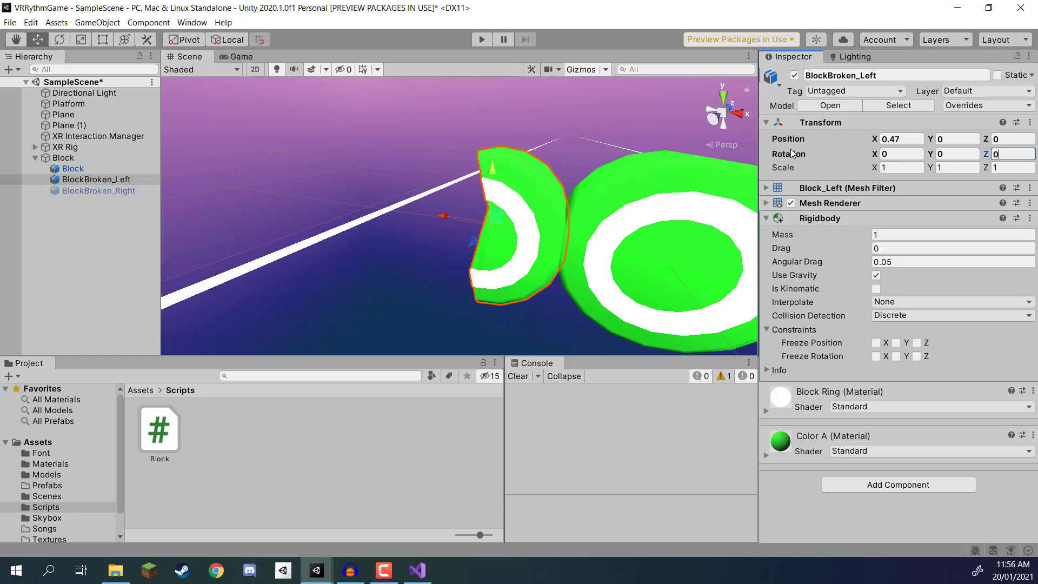
# Step: Set the X position of BlockBroken_Left to 0
pyautogui.click(94, 191)
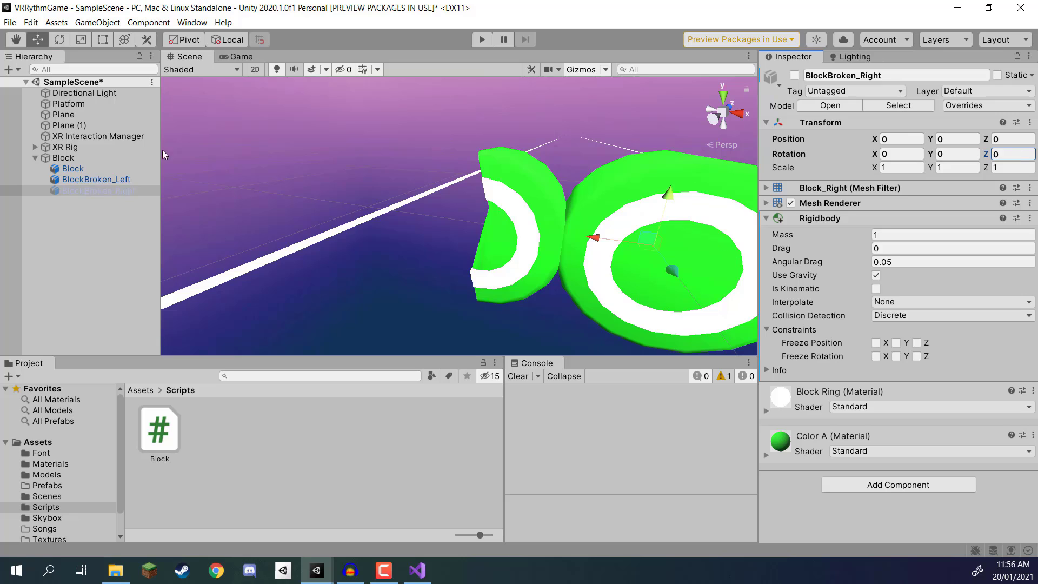
pyautogui.click(93, 180)
pyautogui.click(901, 139)
pyautogui.write('0')
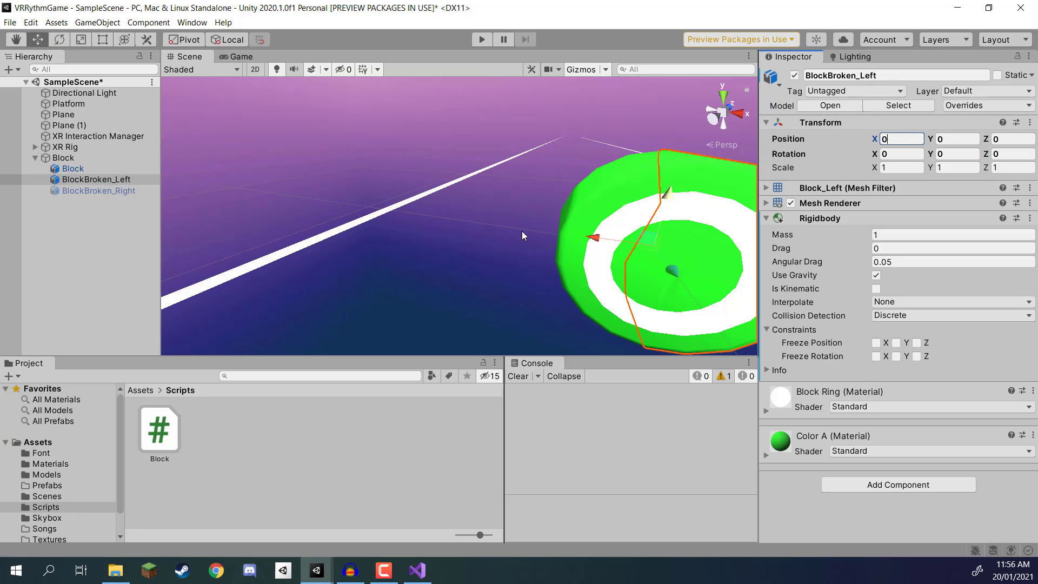
# Step: Deactivate the BlockBroken_Left object and save the scene
pyautogui.click(112, 190)
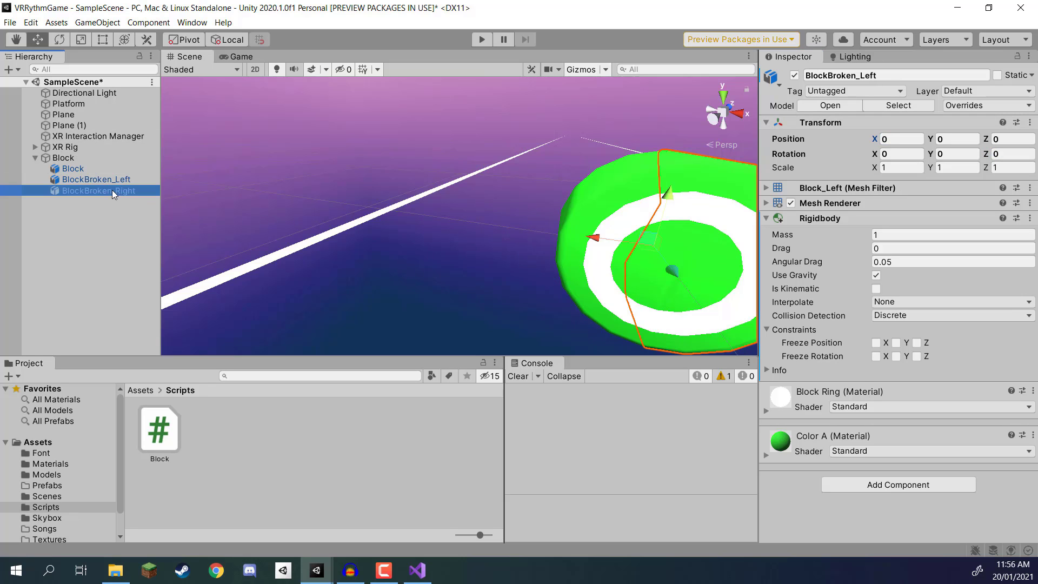
pyautogui.click(85, 180)
pyautogui.hotkey('ctrl', 's')
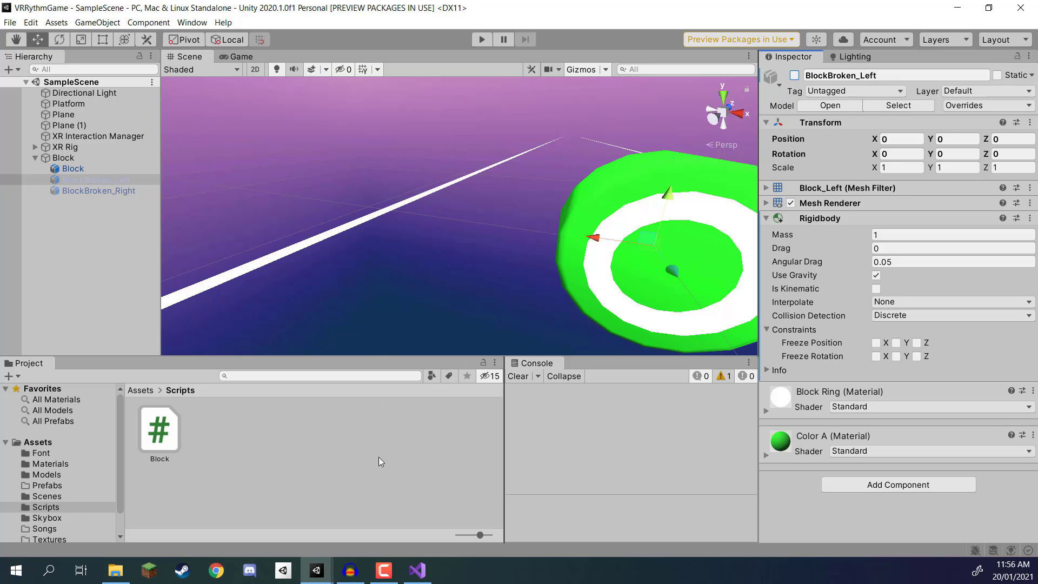
# Step: Switch back to Visual Studio and enter -transform.forward as the torque direction in the leftRig.AddTorque call
pyautogui.click(422, 571)
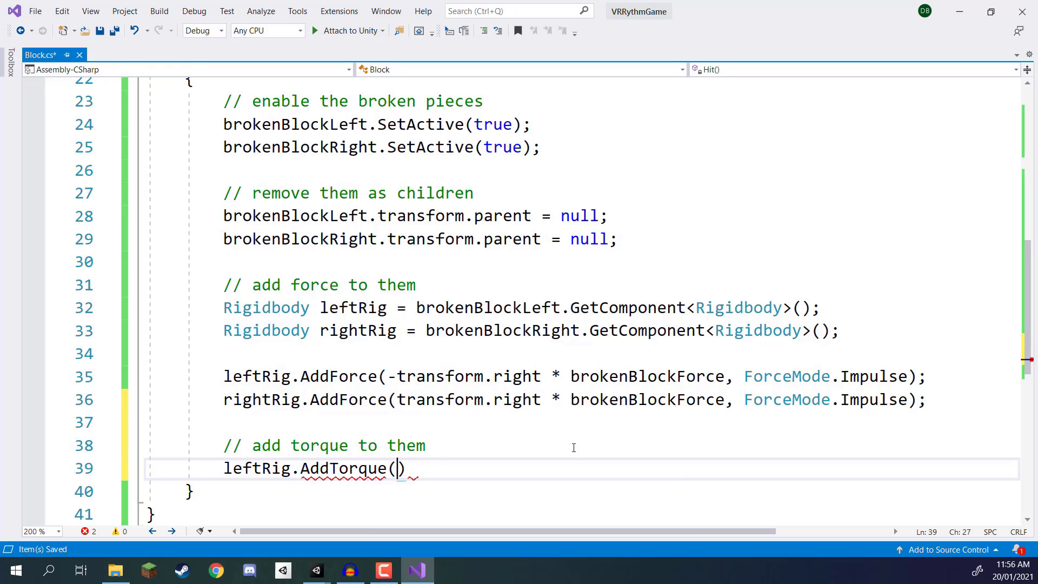
pyautogui.write('-trn')
pyautogui.press('BackSpace')
pyautogui.press('BackSpace')
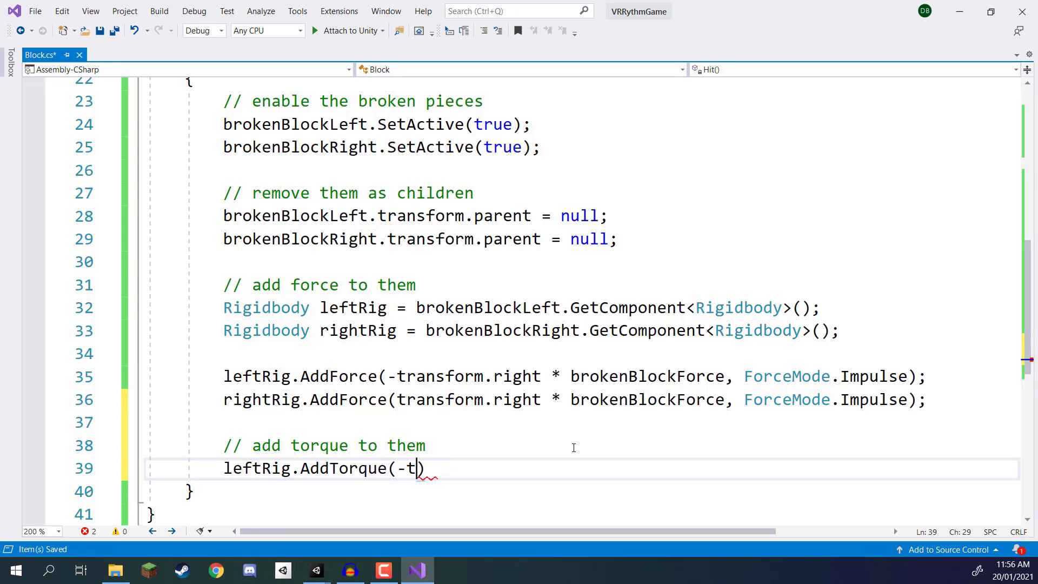
pyautogui.write('ransform.fo')
pyautogui.press('Tab')
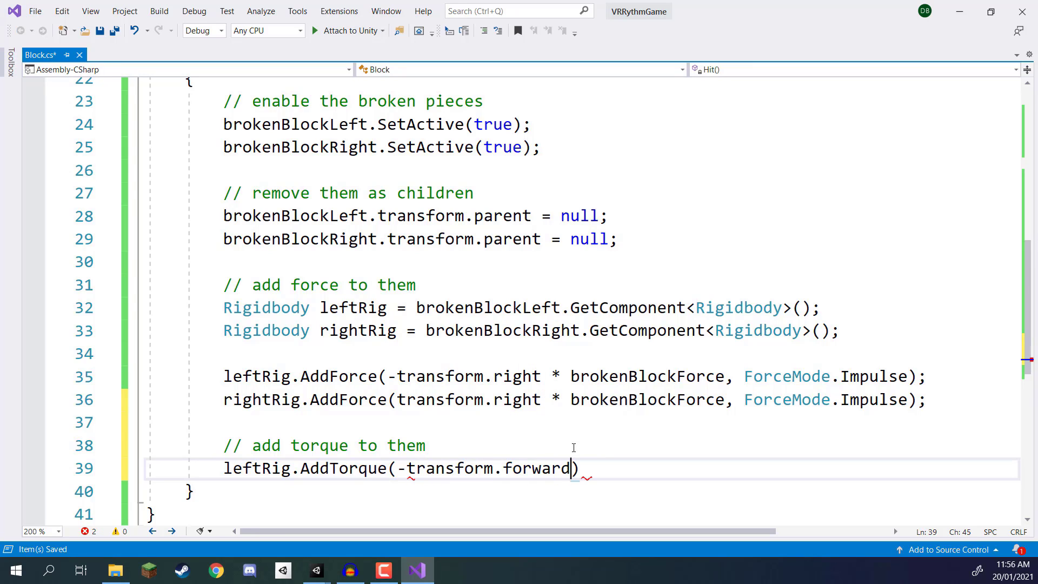
# Step: Multiply the leftRig torque direction by brokenBlockTorque and complete the statement with ForceMode.Impulse as the second argument
pyautogui.write('* brokenblockt')
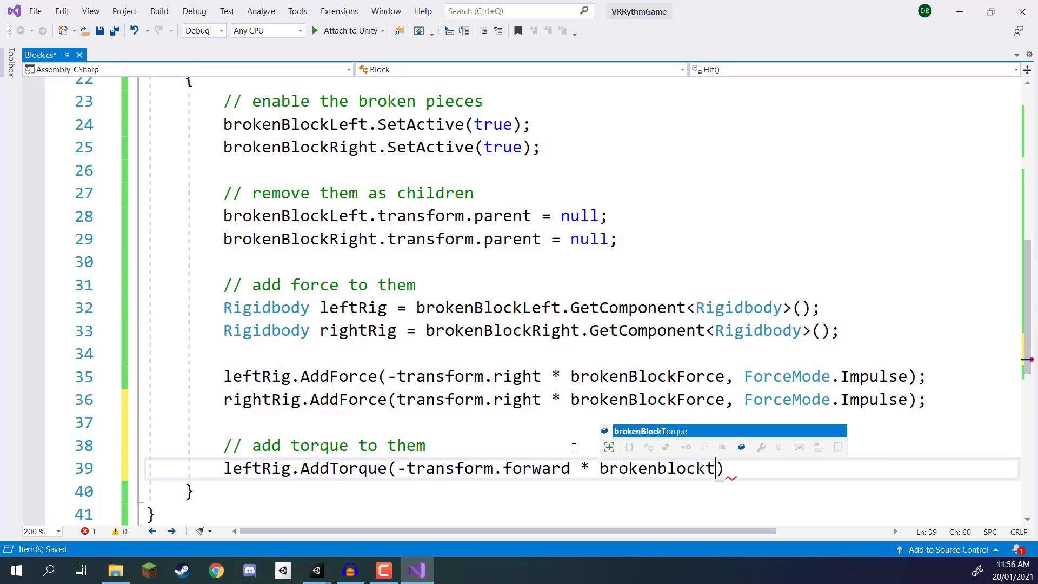
pyautogui.press('Tab')
pyautogui.write(', forcemode.i')
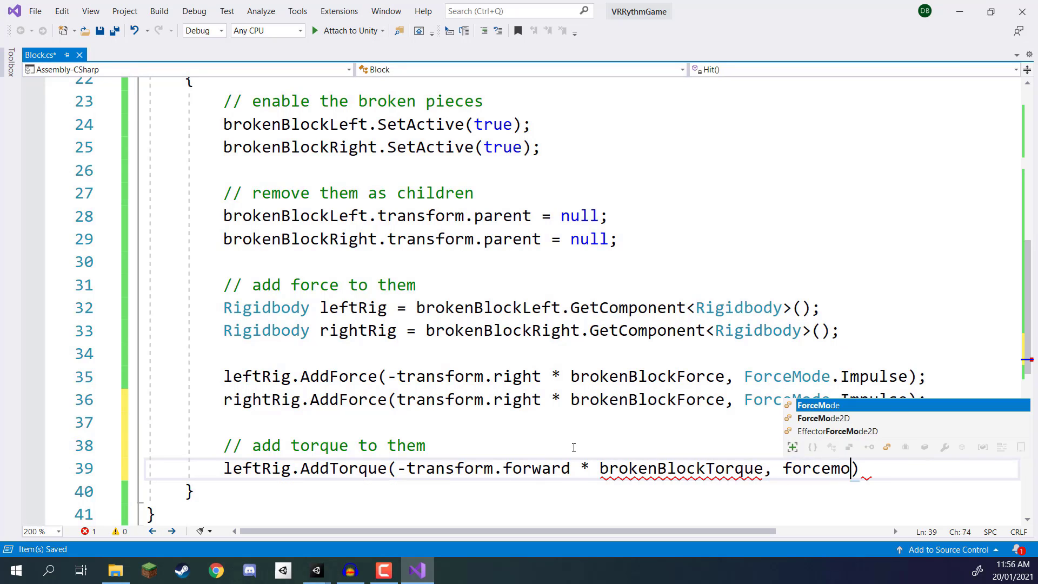
pyautogui.press('Tab')
pyautogui.write(');')
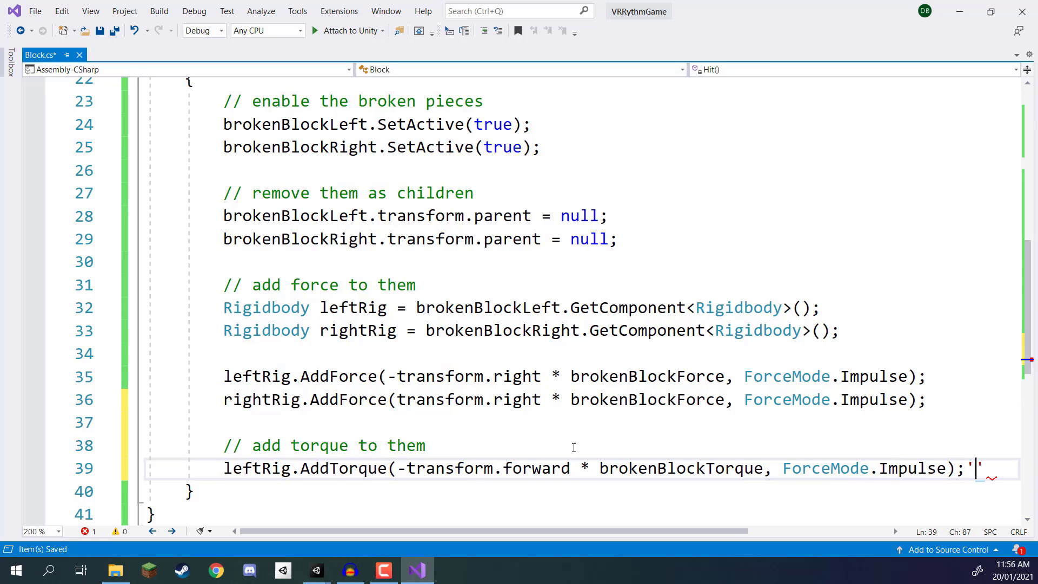
# Step: Below the leftRig torque statement, start a rightRig.AddTorque call with transform.forward as the torque direction
pyautogui.press('Return')
pyautogui.write('righ.rig')
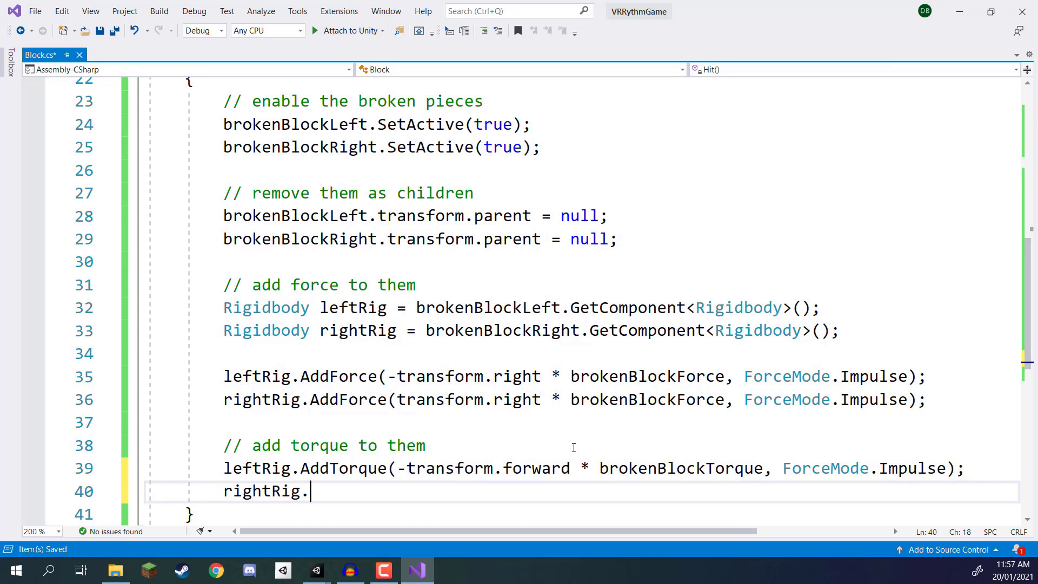
pyautogui.press('BackSpace')
pyautogui.press('BackSpace')
pyautogui.press('BackSpace')
pyautogui.write('addr')
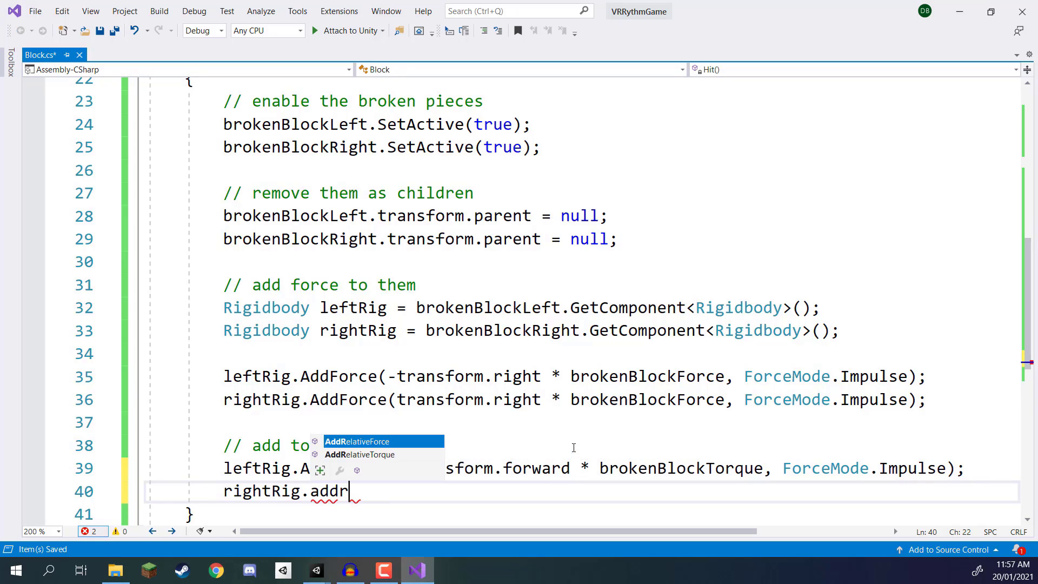
pyautogui.press('BackSpace')
pyautogui.write('t')
pyautogui.press('Tab')
pyautogui.write('(t')
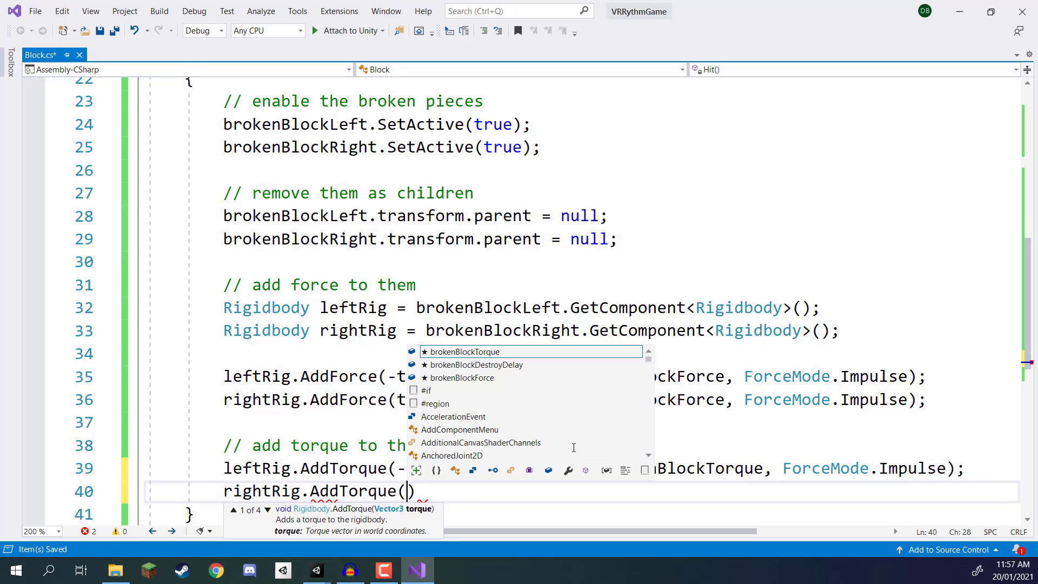
pyautogui.write('ransform.forward')
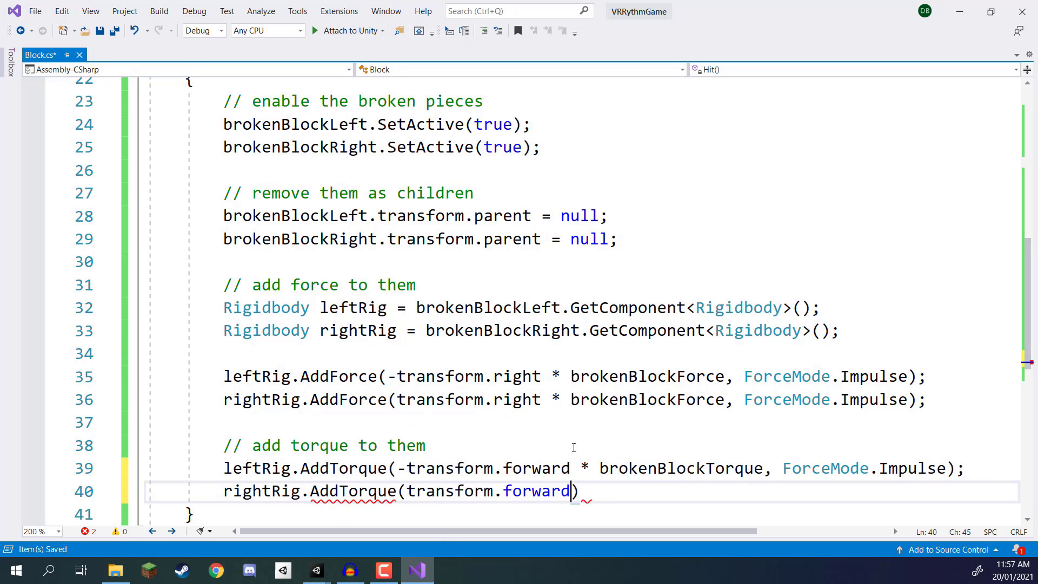
pyautogui.write(' * brojm')
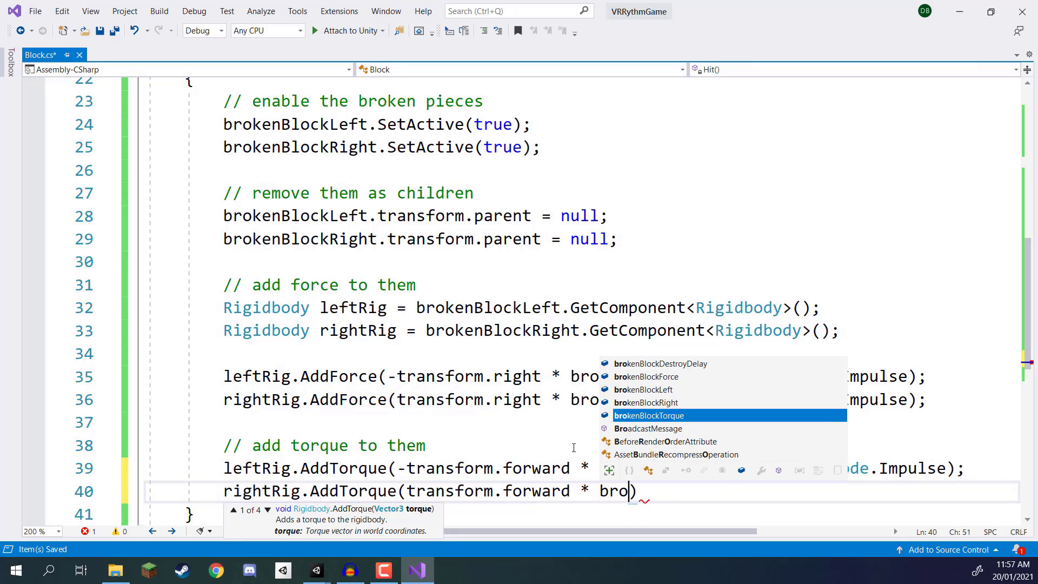
# Step: Multiply transform.forward by brokenBlockTorque in the rightRig.AddTorque call
pyautogui.press('BackSpace')
pyautogui.press('BackSpace')
pyautogui.write('kenbloc')
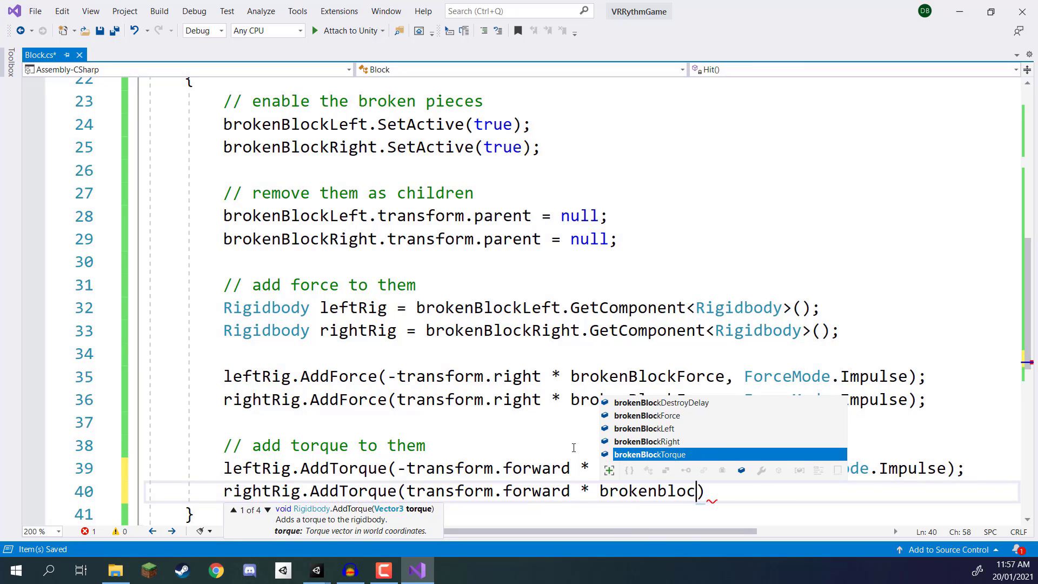
pyautogui.press('Tab')
# Step: Complete the rightRig.AddTorque statement with ForceMode.Impulse as its second argument and save the Block script
pyautogui.write(', force.im')
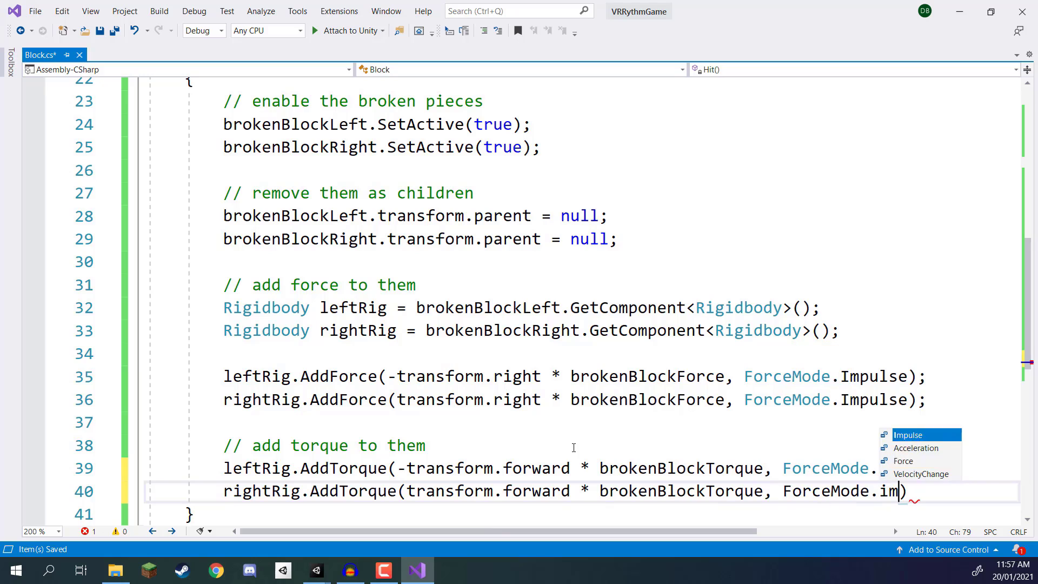
pyautogui.press('Tab')
pyautogui.write(');')
pyautogui.hotkey('ctrl', 's')
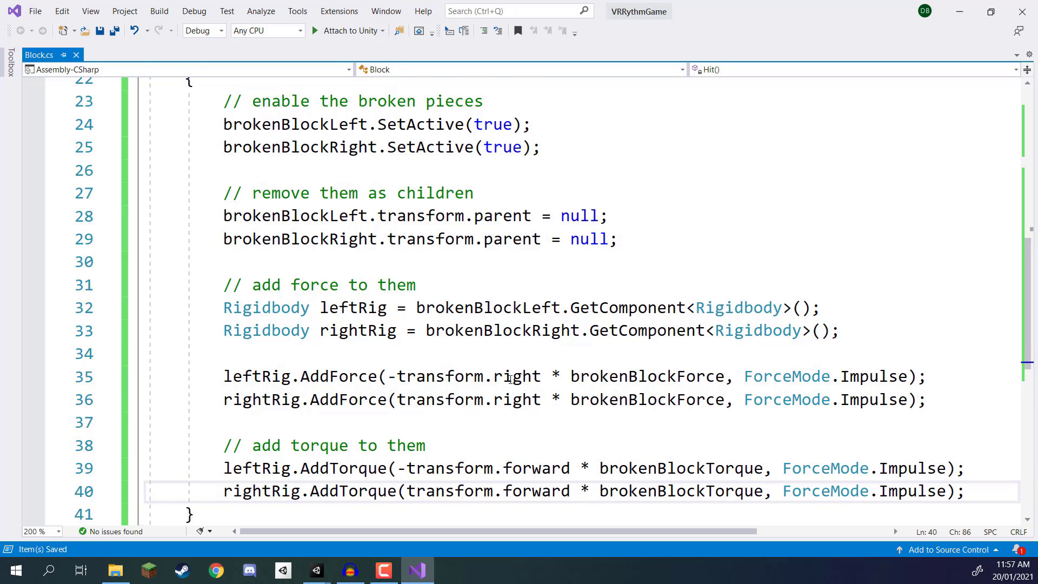
# Step: Leave one blank line below the torque statements and add the comment "// destroy the broken pieces after a few seconds"
pyautogui.scroll(-1, 628, 387)
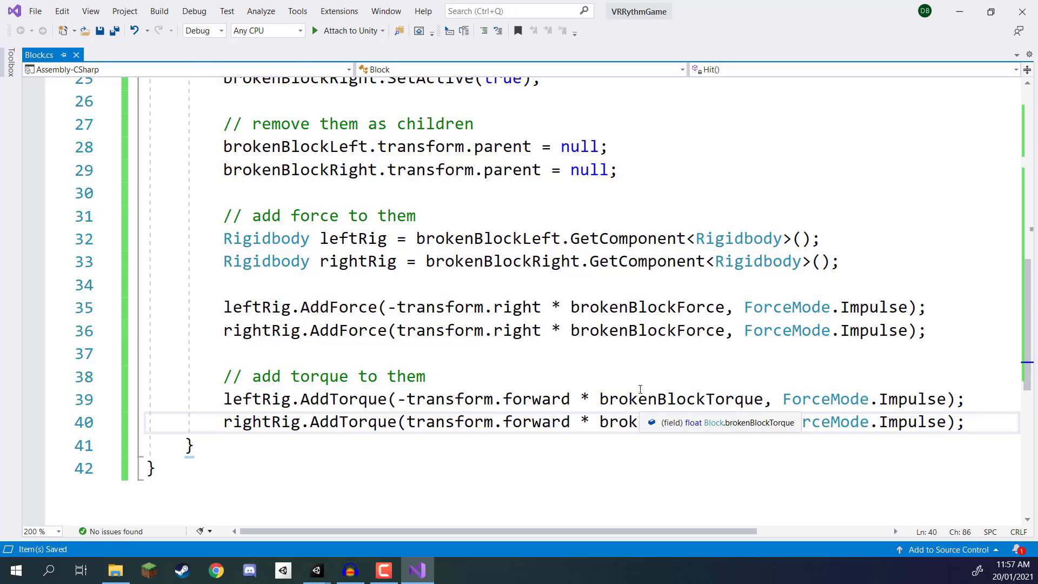
pyautogui.press('Return')
pyautogui.press('Return')
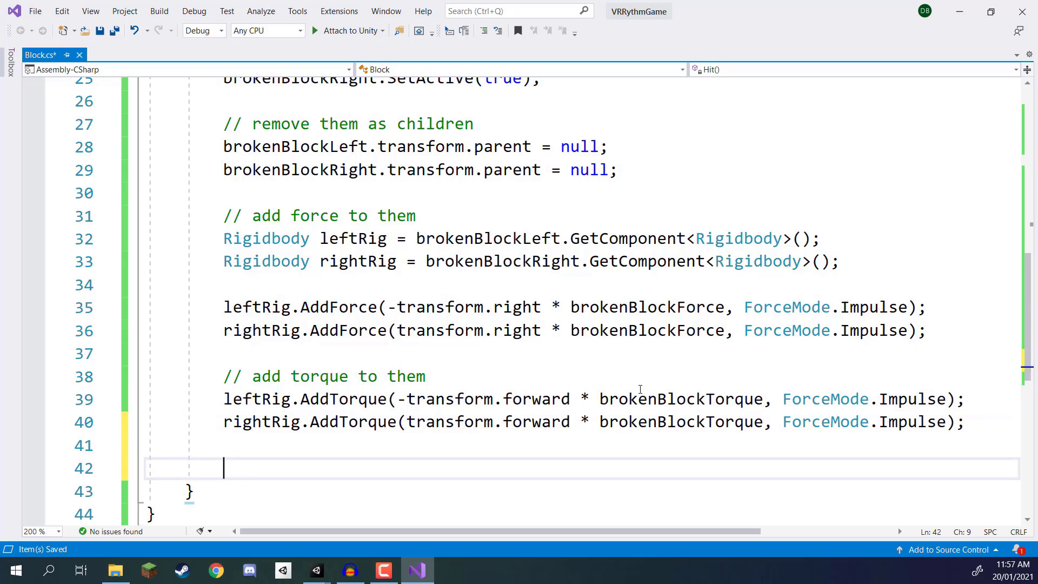
pyautogui.write('// destroy')
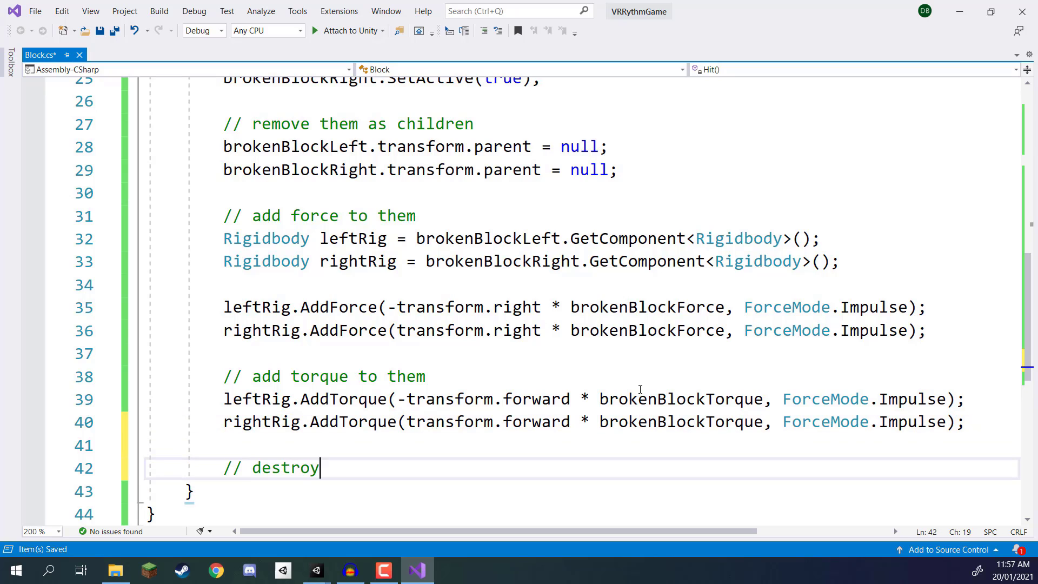
pyautogui.write(' the broken puie')
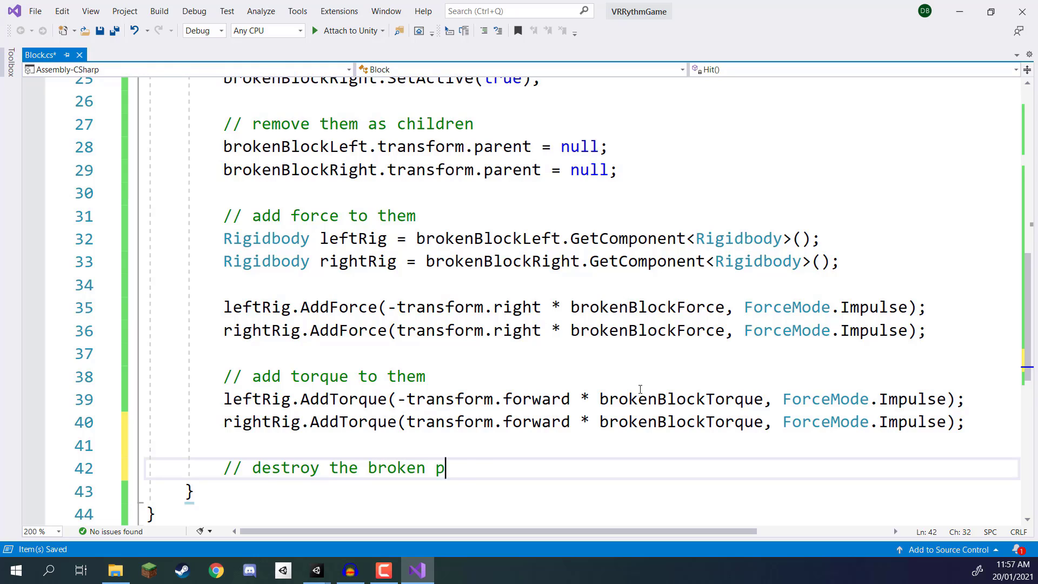
pyautogui.press('BackSpace')
pyautogui.press('BackSpace')
pyautogui.press('BackSpace')
pyautogui.write('ieces af')
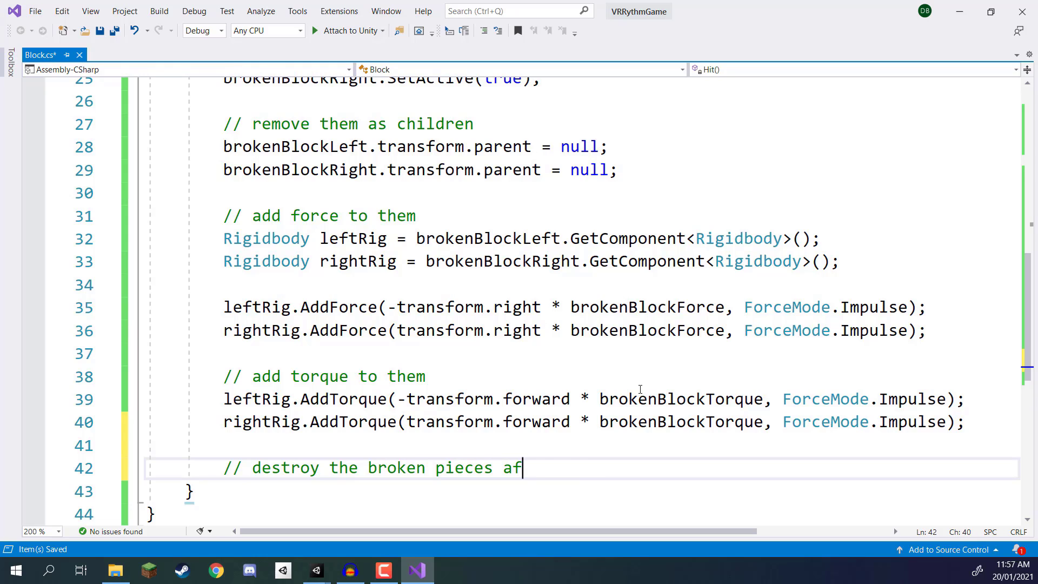
pyautogui.write('ter a few seconds')
pyautogui.press('Return')
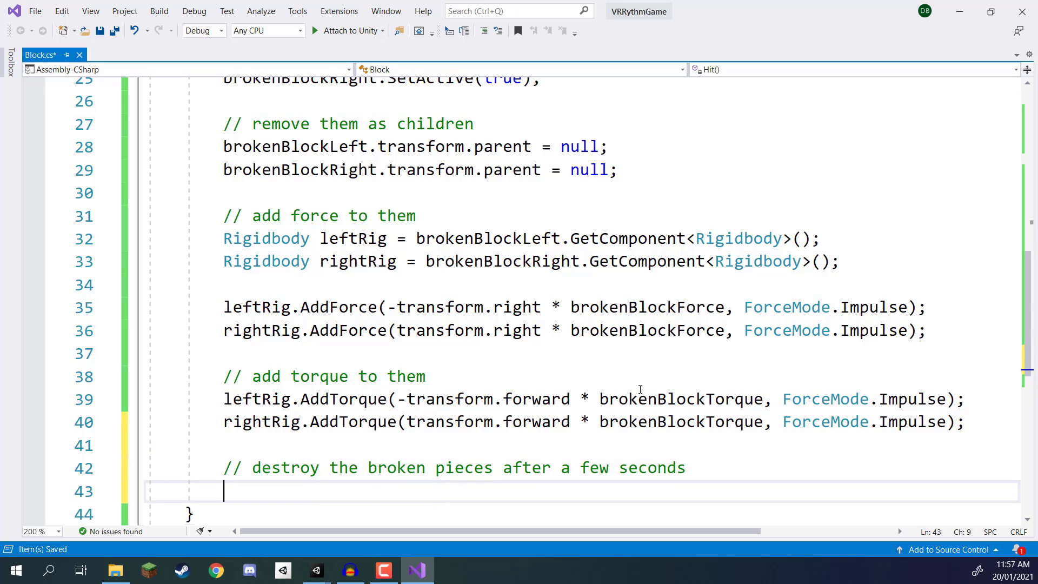
# Step: Below the destroy comment, add the statement Destroy(brokenBlockLeft, brokenBlockDestroyDelay);
pyautogui.scroll(-1, 651, 332)
pyautogui.scroll(-1, 651, 332)
pyautogui.write('Destroy(')
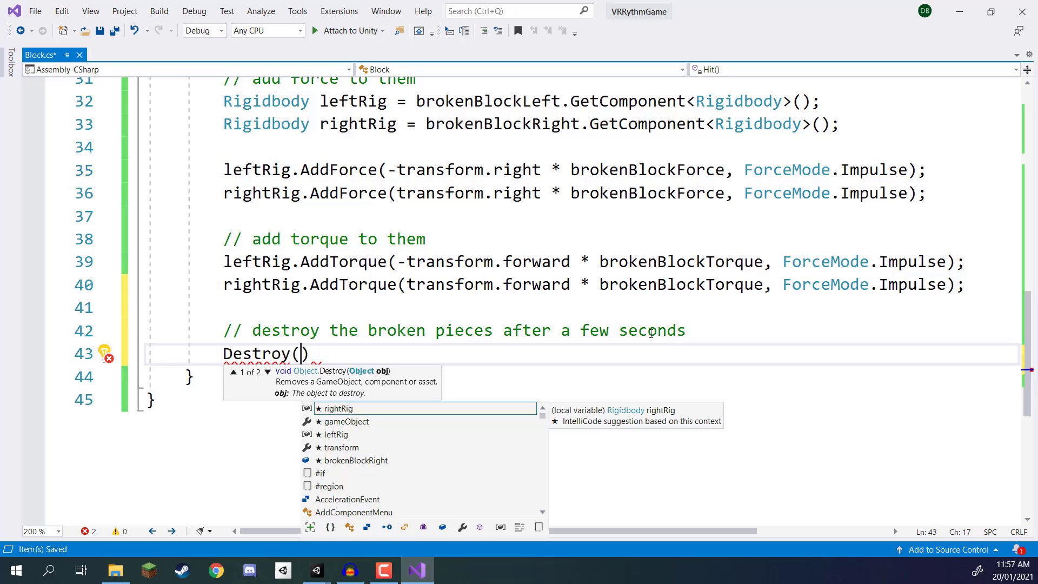
pyautogui.write('brokenBlockLeft')
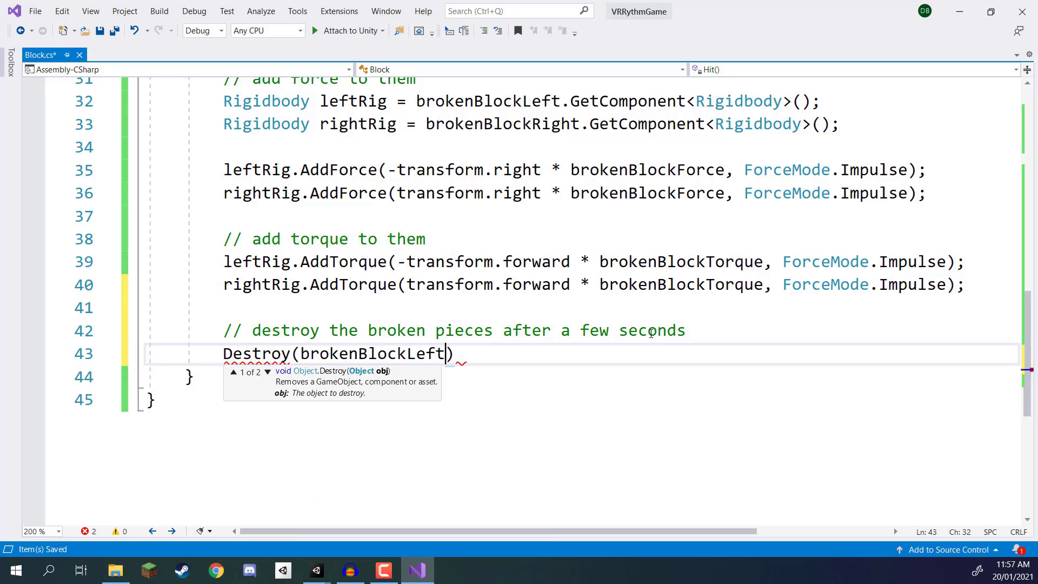
pyautogui.write(',')
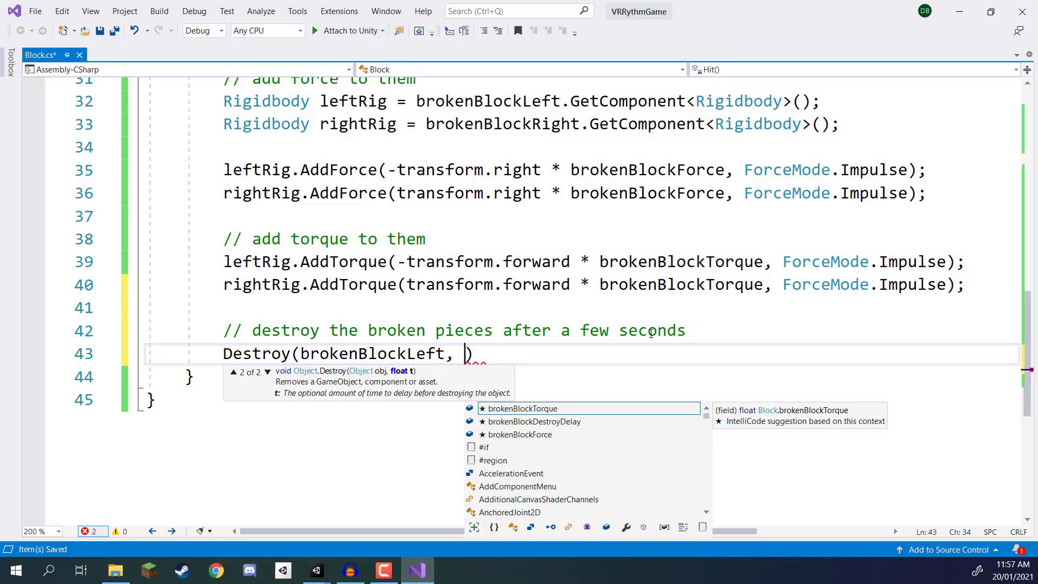
pyautogui.write('destroyde')
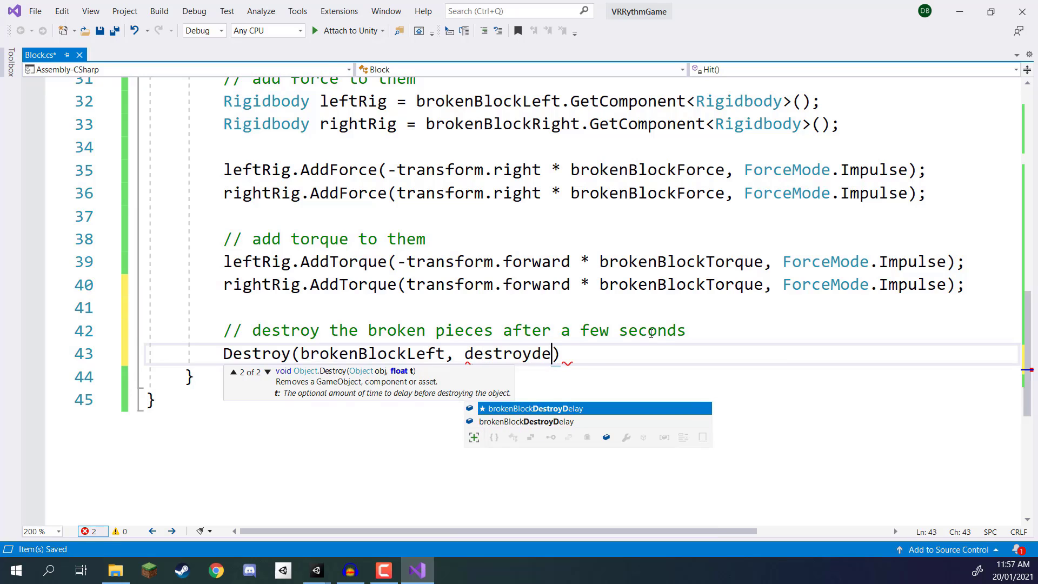
pyautogui.press('Tab')
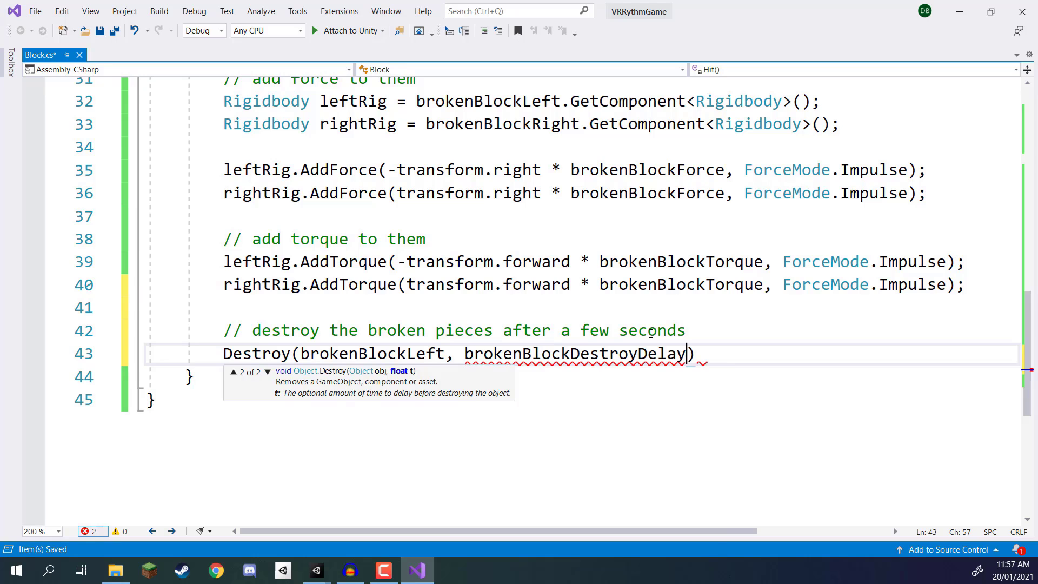
pyautogui.write(');')
# Step: On the line below, start a second Destroy call with brokenBlockRight as its object
pyautogui.press('Return')
pyautogui.write('destroy')
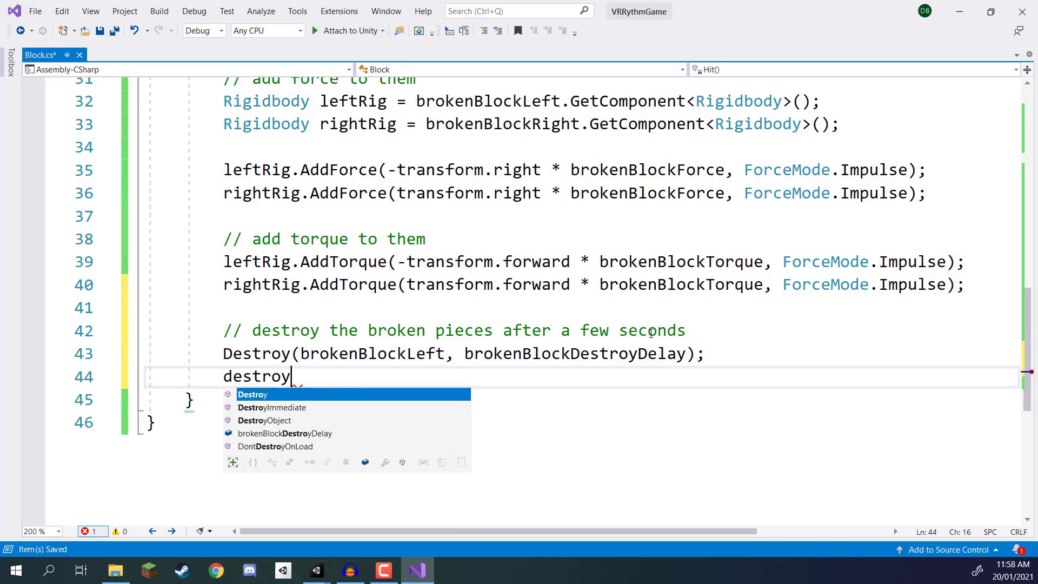
pyautogui.press('Tab')
pyautogui.write('(right')
pyautogui.press('Down')
pyautogui.press('Down')
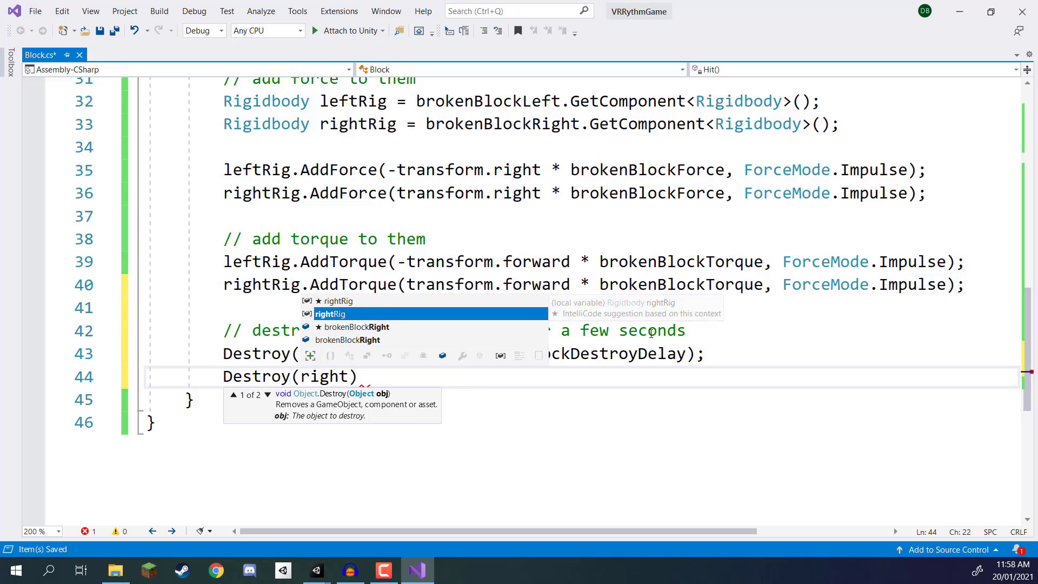
pyautogui.press('Tab')
# Step: Complete the brokenBlockRight Destroy statement with brokenBlockDestroyDelay as its delay and save the Block script
pyautogui.write(', df')
pyautogui.press('BackSpace')
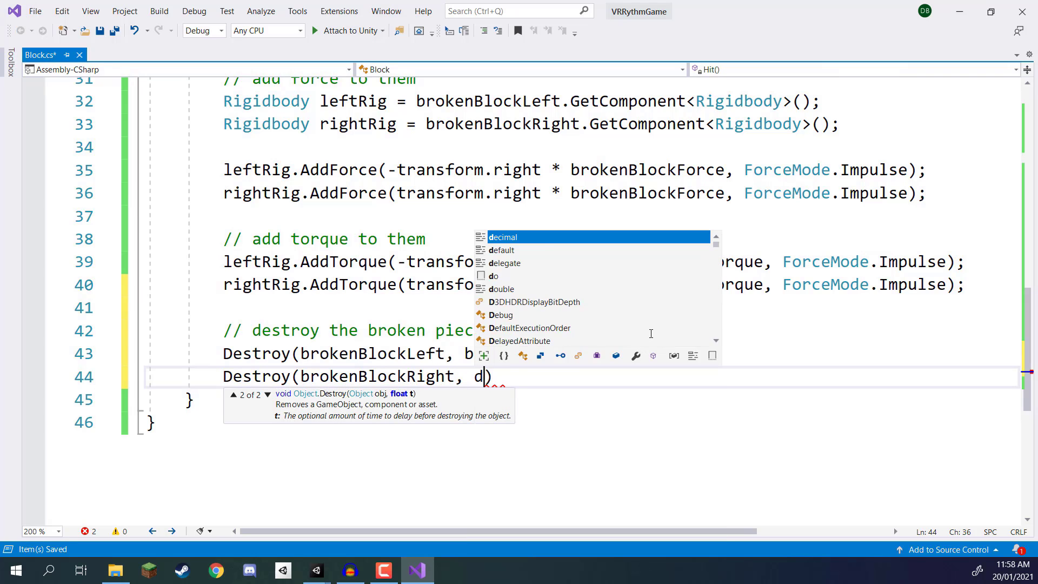
pyautogui.write('estroyd')
pyautogui.press('Tab')
pyautogui.write(')')
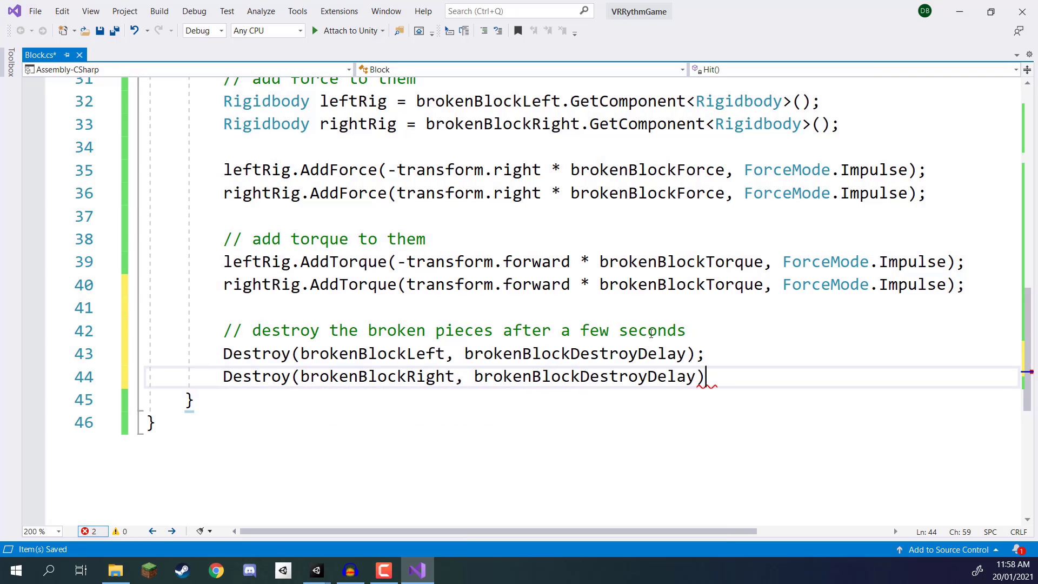
pyautogui.write(';')
pyautogui.hotkey('ctrl', 's')
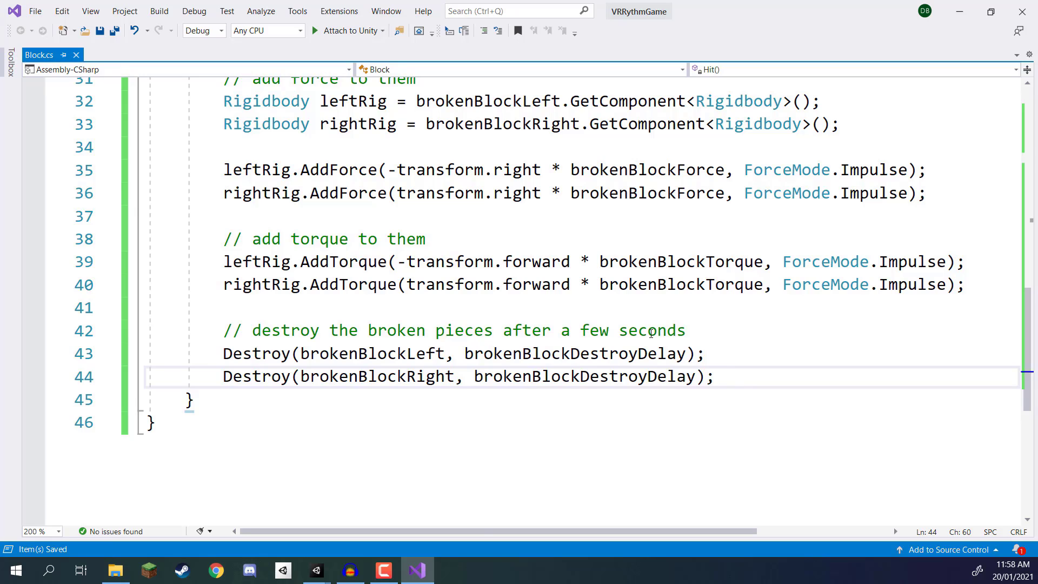
# Step: Leave one blank line below the two Destroy statements and add the comment "// destroy the main block"
pyautogui.click(622, 351)
pyautogui.click(736, 377)
pyautogui.press('Return')
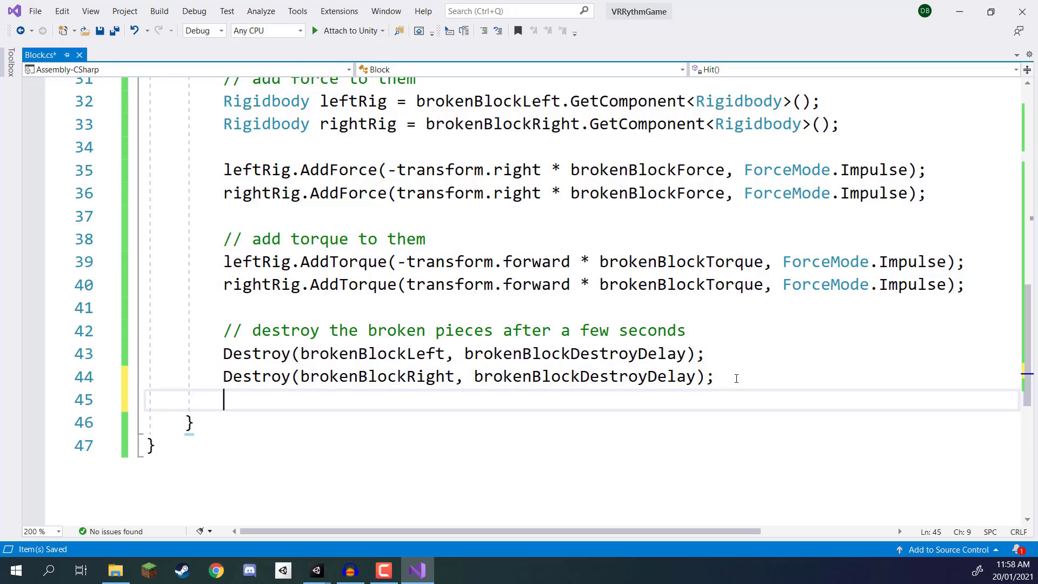
pyautogui.press('Return')
pyautogui.write('// d')
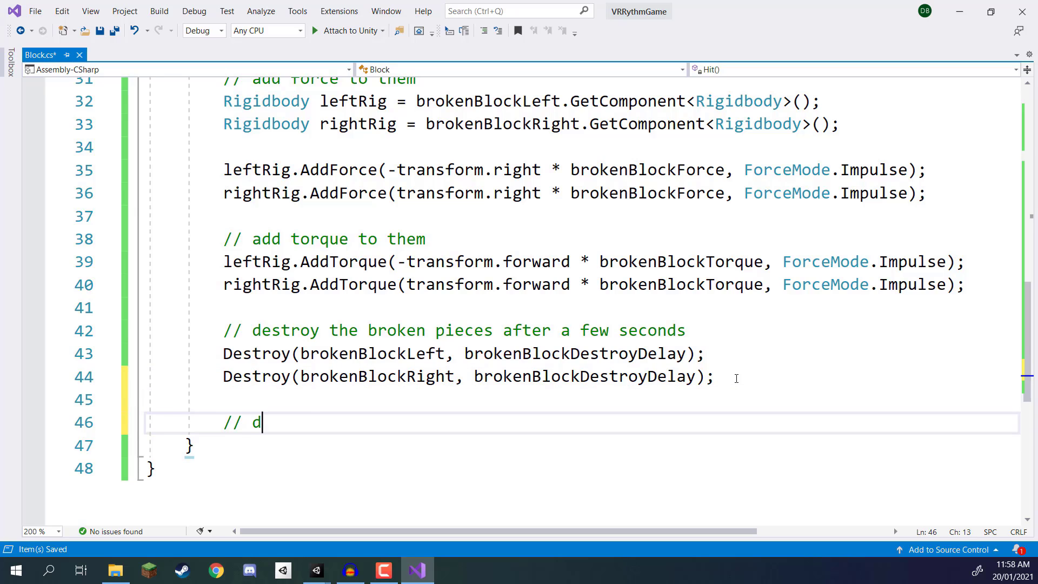
pyautogui.write('estroy the main block')
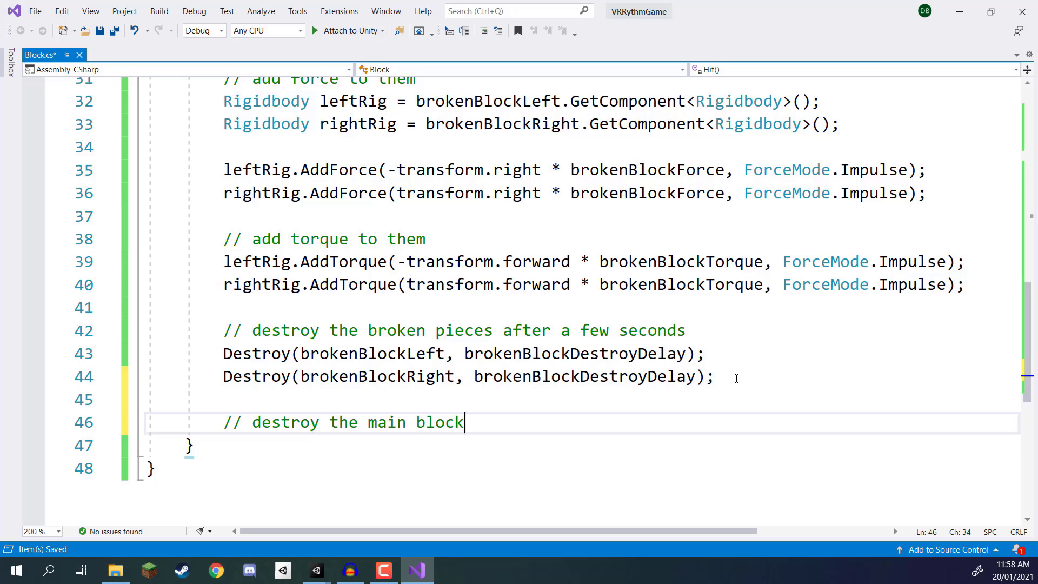
pyautogui.press('Return')
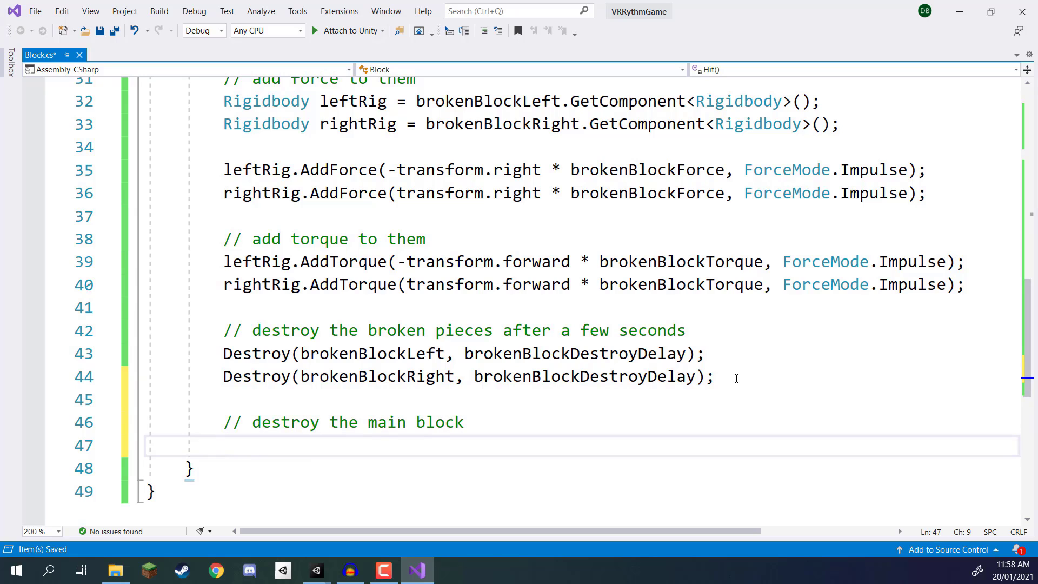
# Step: Add the statement Destroy(gameObject); below the main block comment and save the script
pyautogui.write('des')
pyautogui.press('Tab')
pyautogui.write('(gameob')
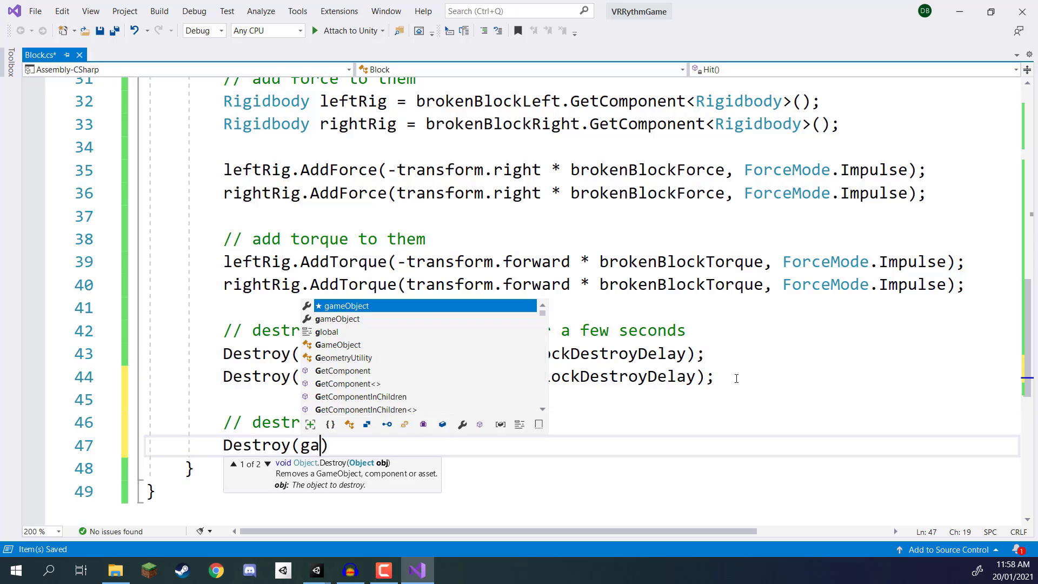
pyautogui.press('Tab')
pyautogui.write(');')
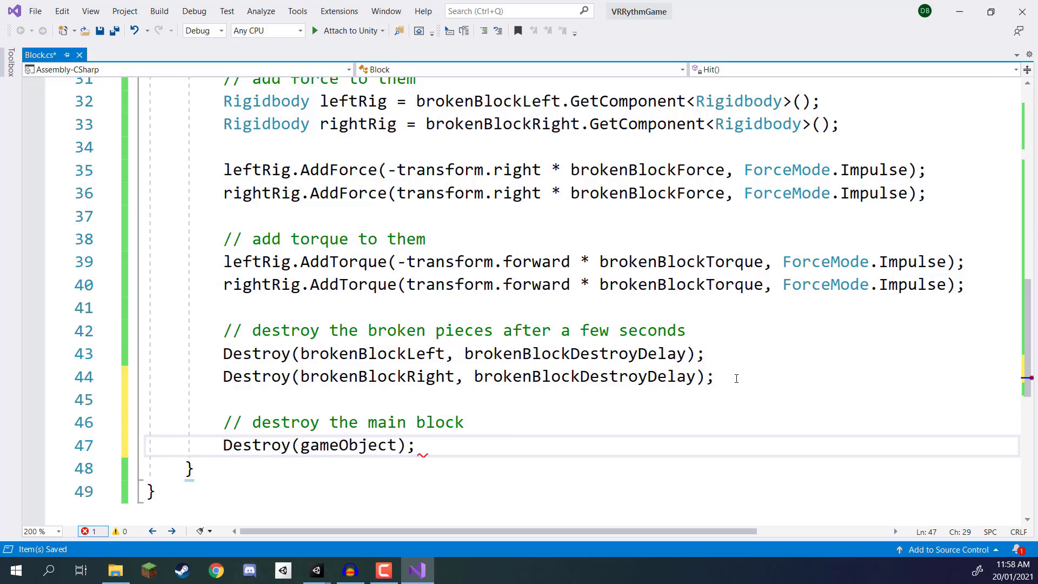
pyautogui.hotkey('ctrl', 's')
# Step: Make room for a new method between the brokenBlockDestroyDelay field and the Hit method
pyautogui.scroll(2, 369, 173)
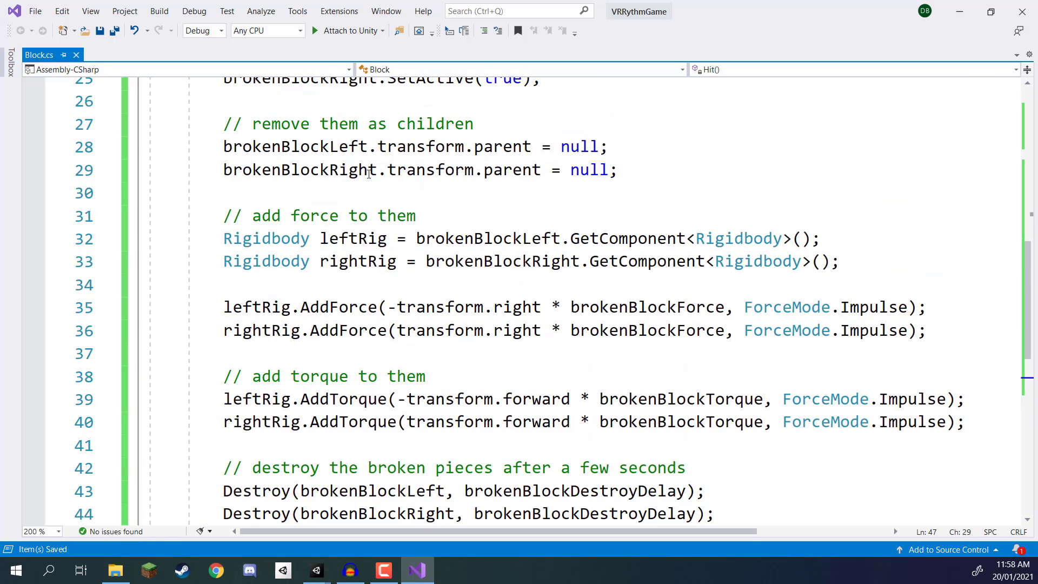
pyautogui.scroll(-6, 363, 184)
pyautogui.scroll(9, 363, 216)
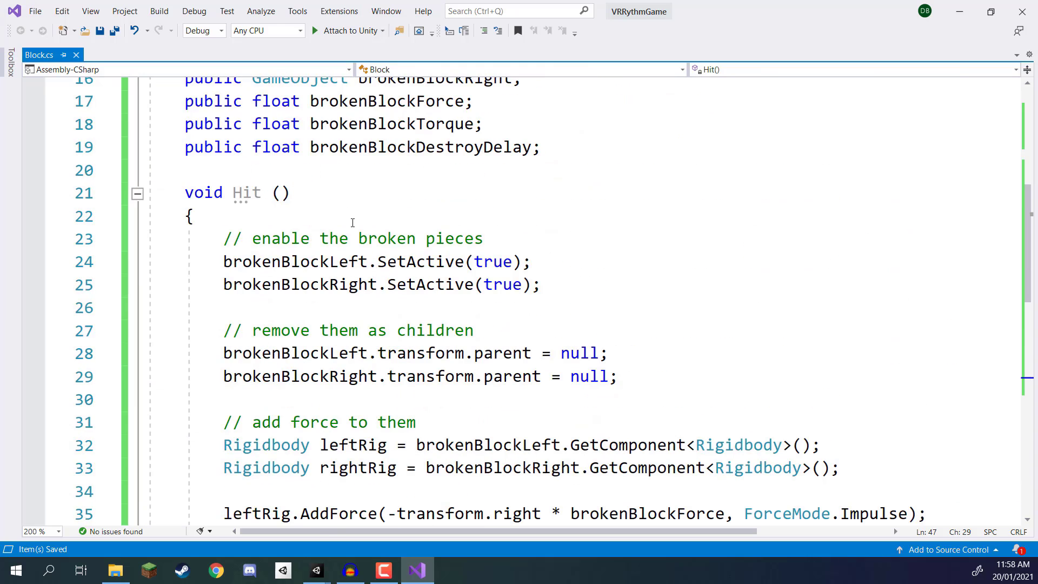
pyautogui.click(270, 167)
pyautogui.press('Return')
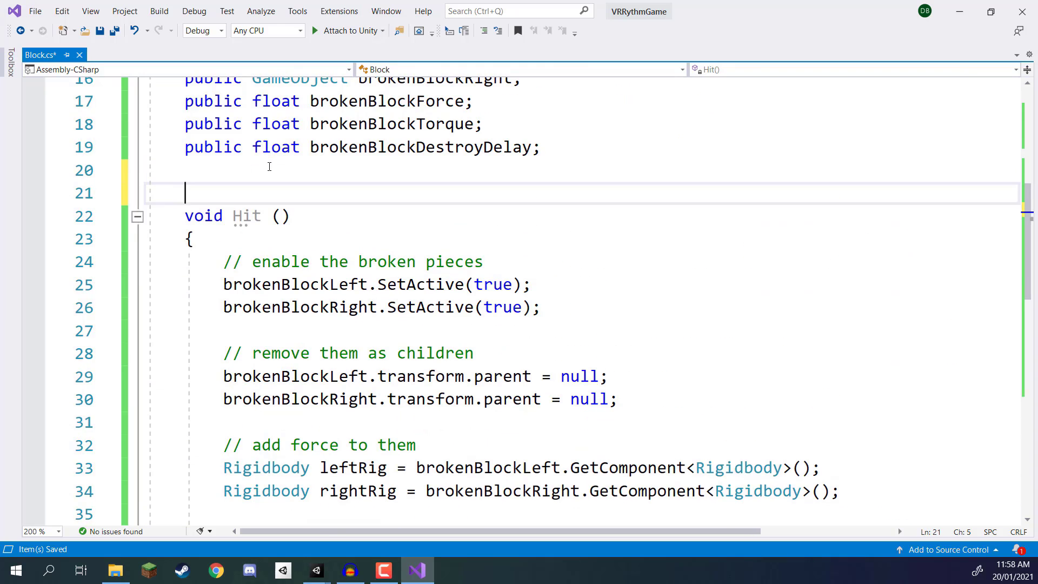
pyautogui.press('Return')
pyautogui.press('Up')
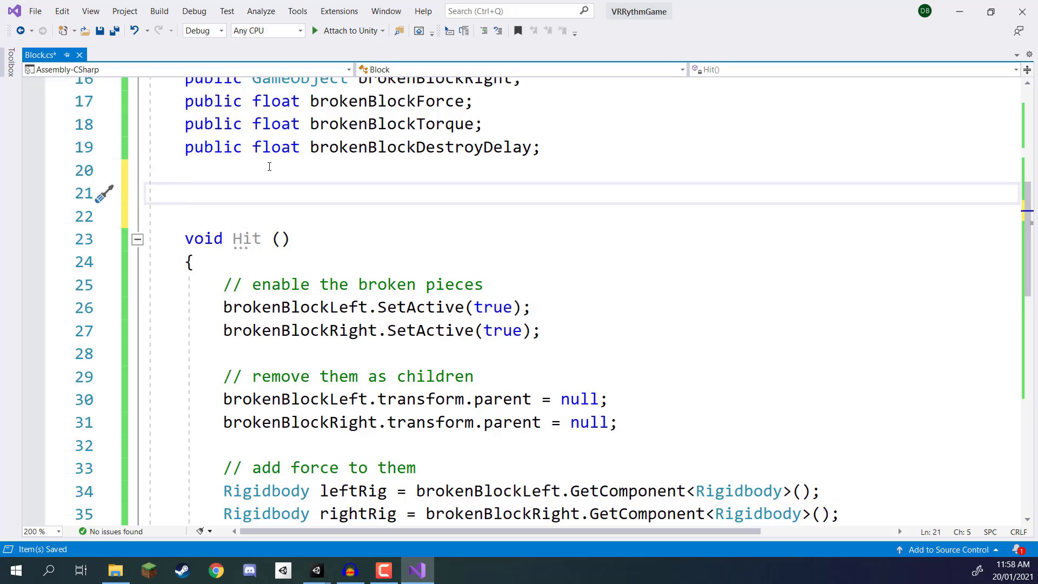
# Step: Declare an empty void Start () method with its braces above the Hit method
pyautogui.write('void ')
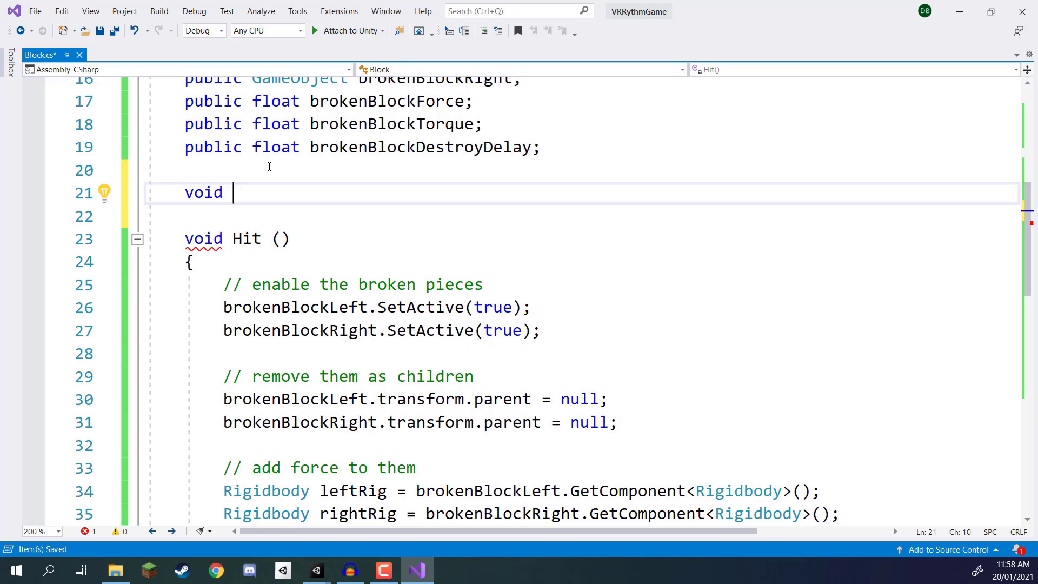
pyautogui.write('Start')
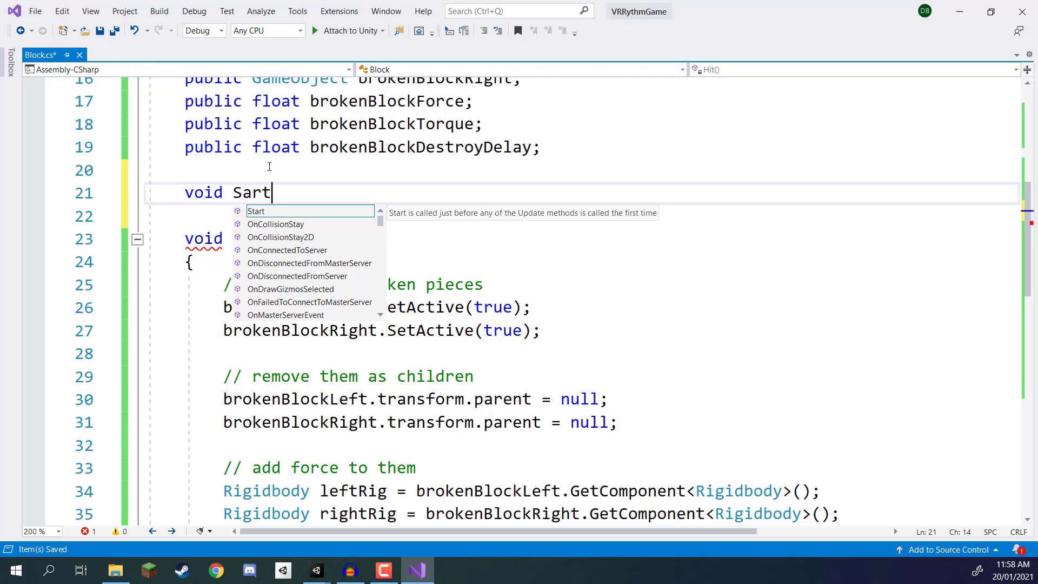
pyautogui.press('BackSpace')
pyautogui.press('BackSpace')
pyautogui.press('BackSpace')
pyautogui.write('tart ')
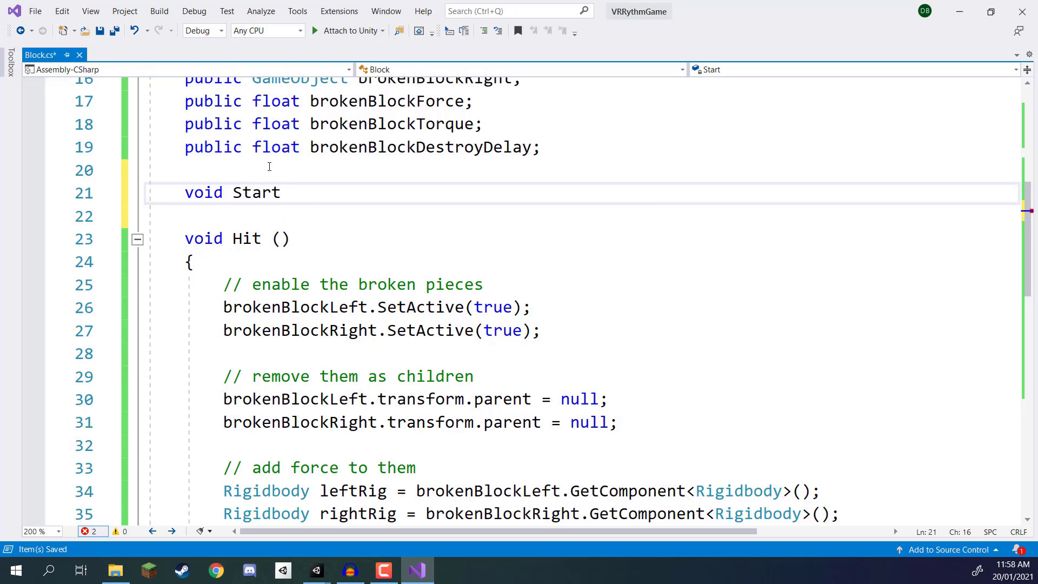
pyautogui.write('()')
pyautogui.press('Return')
pyautogui.write('{')
pyautogui.press('Return')
# Step: Inside Start, call Invoke("Hit", 3.0f); and save the script
pyautogui.write('In')
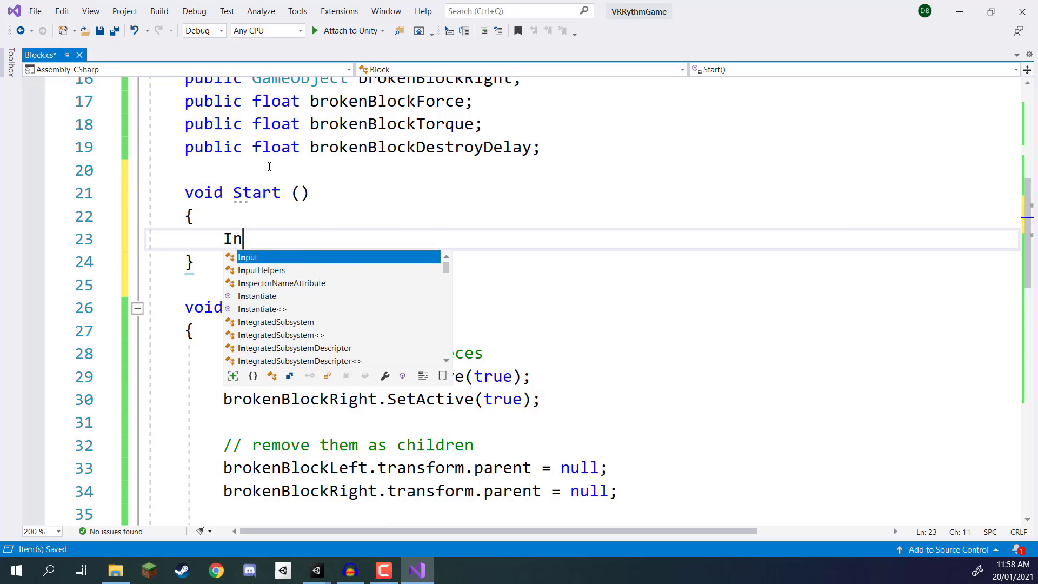
pyautogui.write('voke("Hit", ')
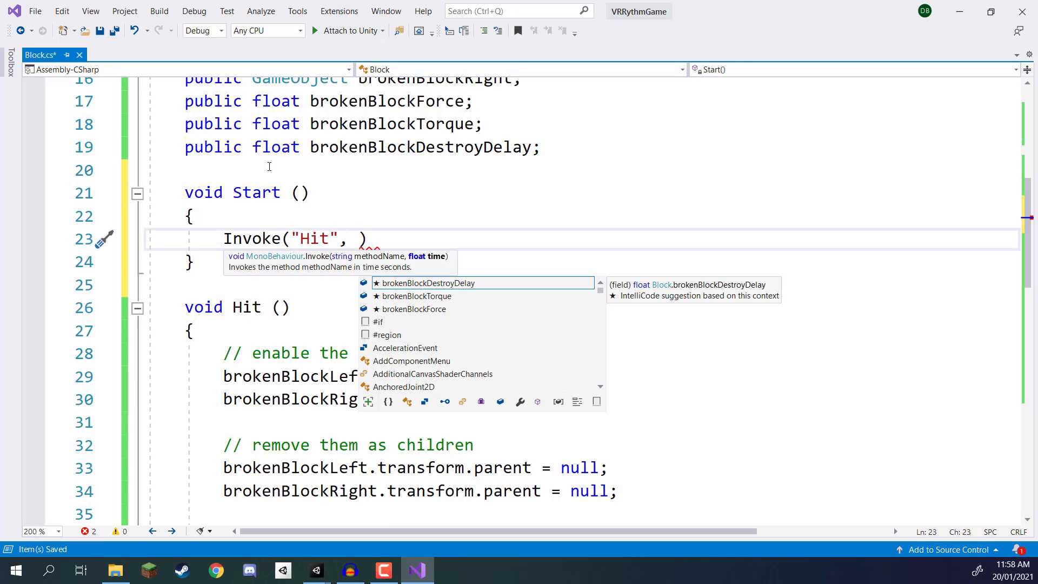
pyautogui.write('3.0f);')
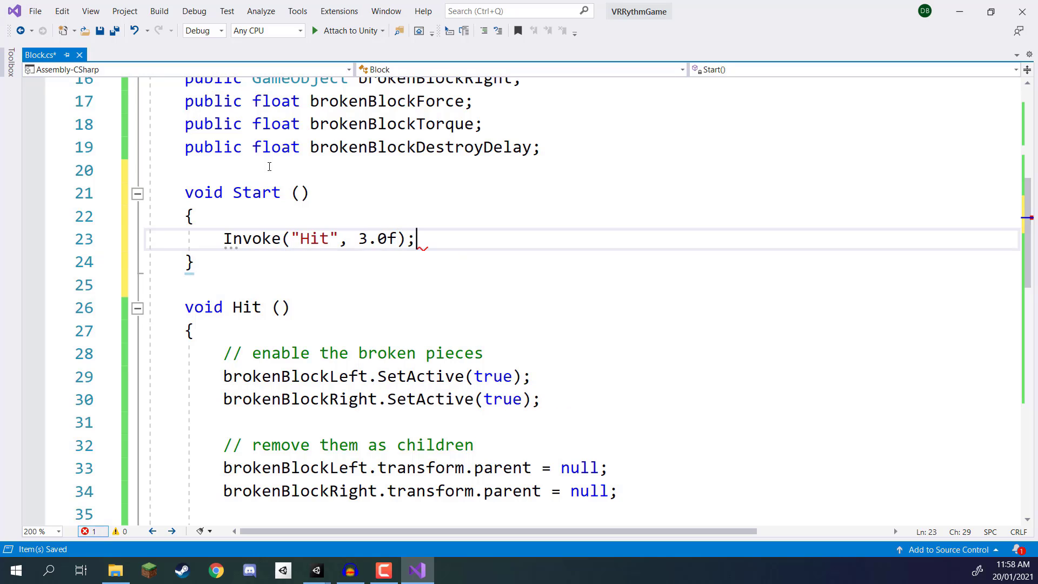
pyautogui.hotkey('ctrl', 's')
# Step: Switch to Unity and assign BlockBroken_Left and BlockBroken_Right to the parent Block's Broken Block Left and Right script fields
pyautogui.click(956, 14)
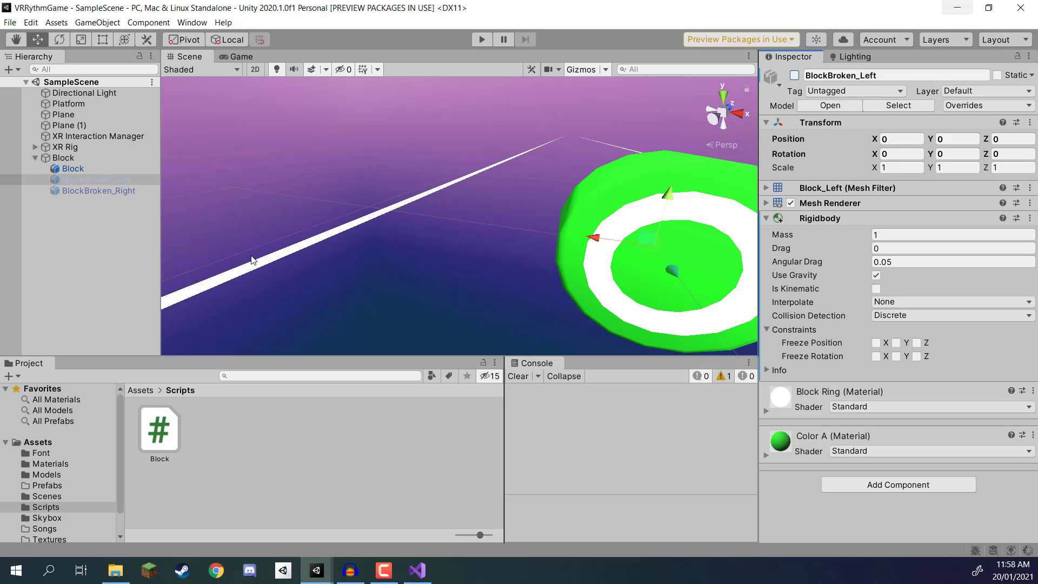
pyautogui.click(56, 157)
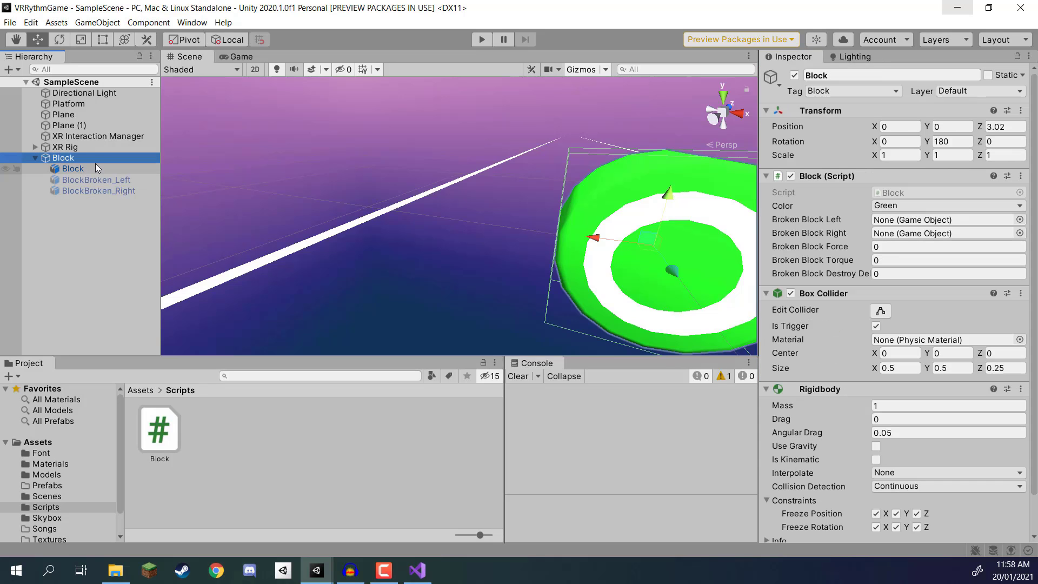
pyautogui.moveTo(107, 176); pyautogui.dragTo(894, 244)
# Step: Set the Block script's Broken Block Force to 8, Torque to 8 and Destroy Delay to 3, and save the scene
pyautogui.click(892, 248)
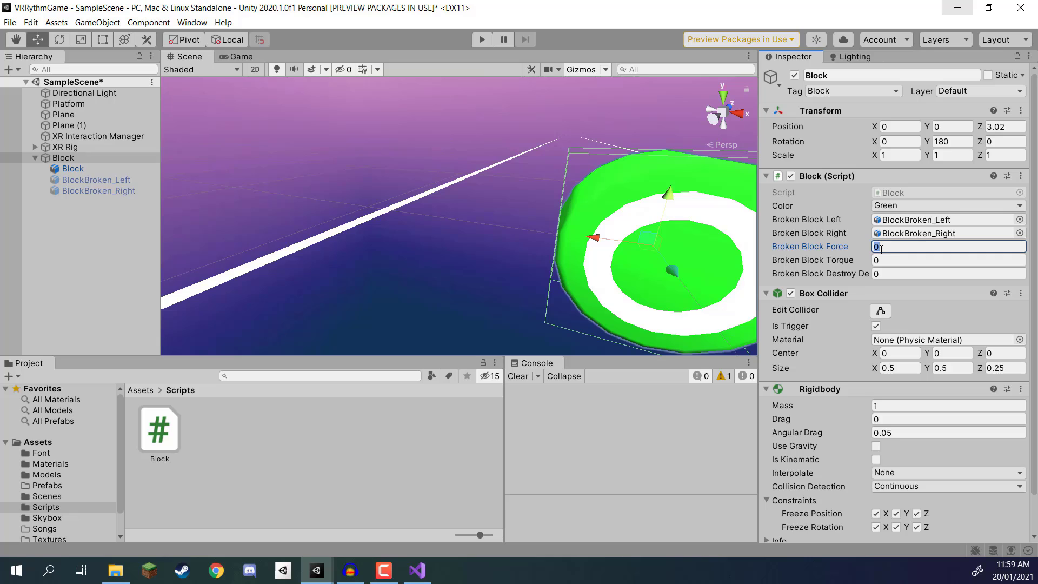
pyautogui.press('Tab')
pyautogui.write('8')
pyautogui.press('Tab')
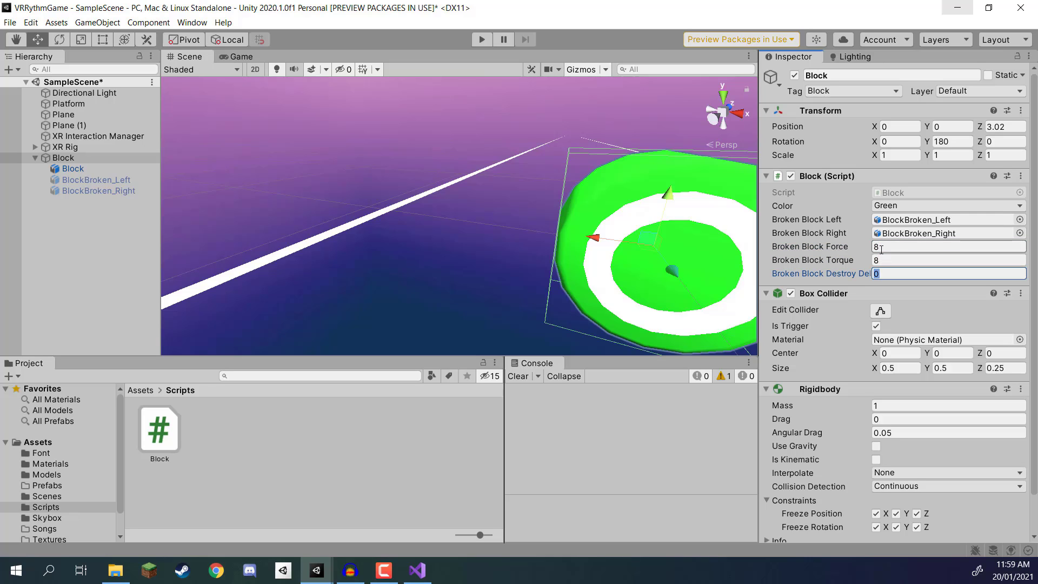
pyautogui.write('3')
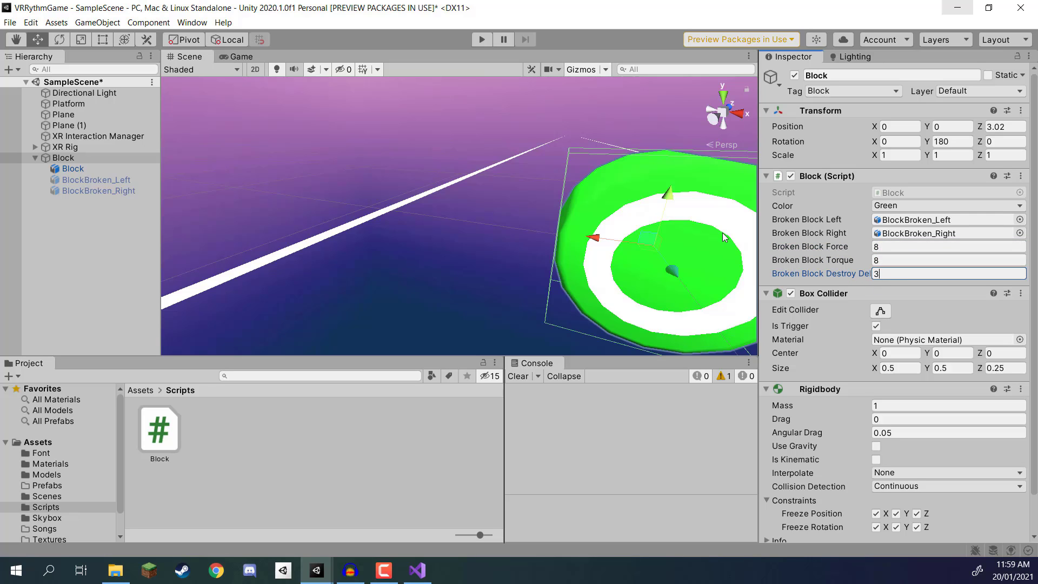
pyautogui.scroll(-6, 405, 184)
pyautogui.hotkey('ctrl', 's')
# Step: Raise the Block above the ground to a Y position of about 0.558
pyautogui.moveTo(403, 156); pyautogui.dragTo(483, 193, button='right')
pyautogui.moveTo(488, 172); pyautogui.dragTo(490, 86)
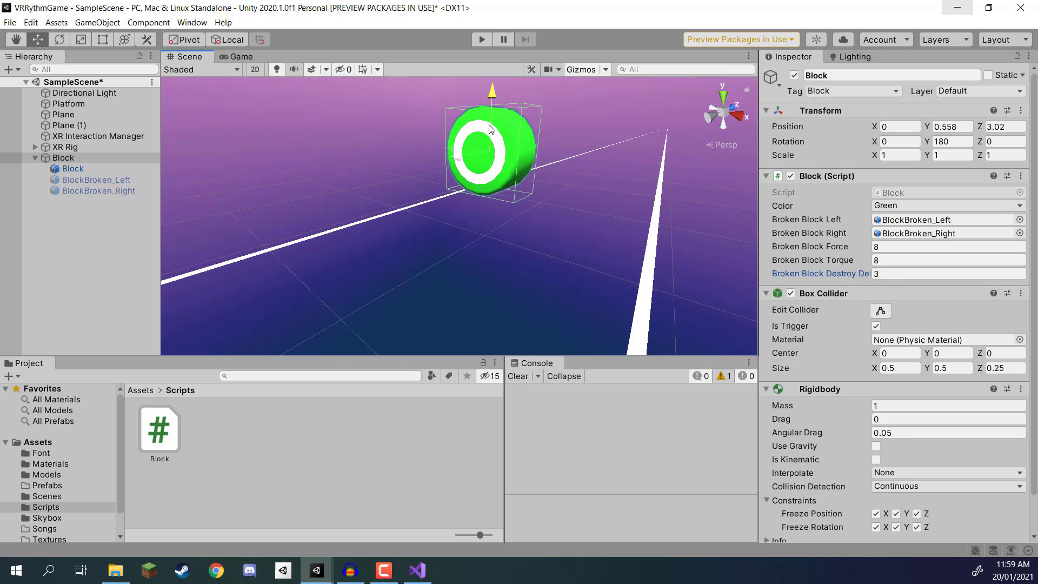
pyautogui.moveTo(490, 92); pyautogui.dragTo(480, 265, button='middle')
pyautogui.scroll(-3, 479, 276)
# Step: Run the game and watch in the Scene view how the block splits and its halves fly apart
pyautogui.click(478, 41)
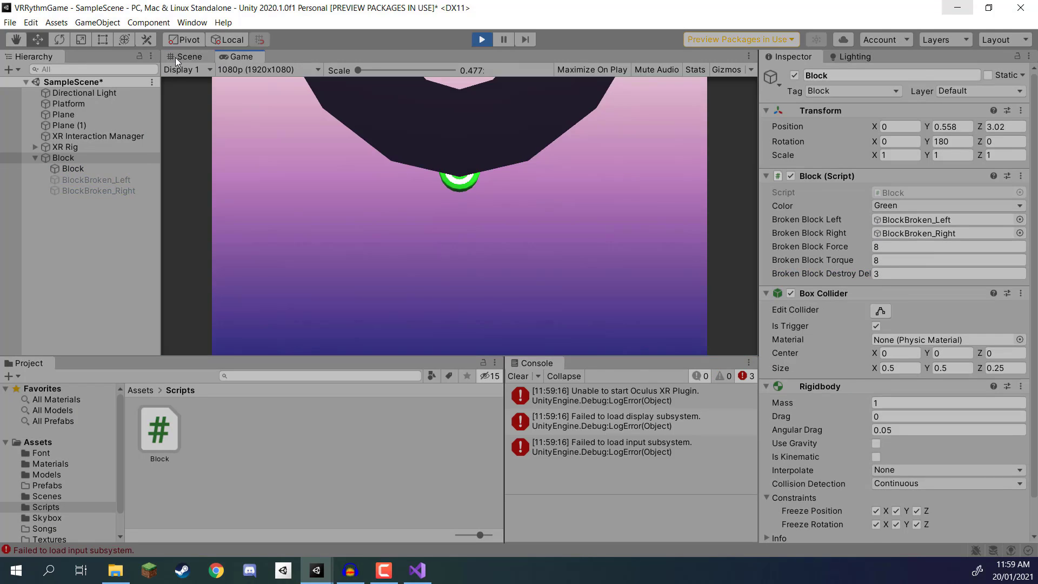
pyautogui.click(175, 57)
pyautogui.moveTo(368, 186); pyautogui.dragTo(369, 191, button='right')
pyautogui.moveTo(487, 243); pyautogui.dragTo(546, 266)
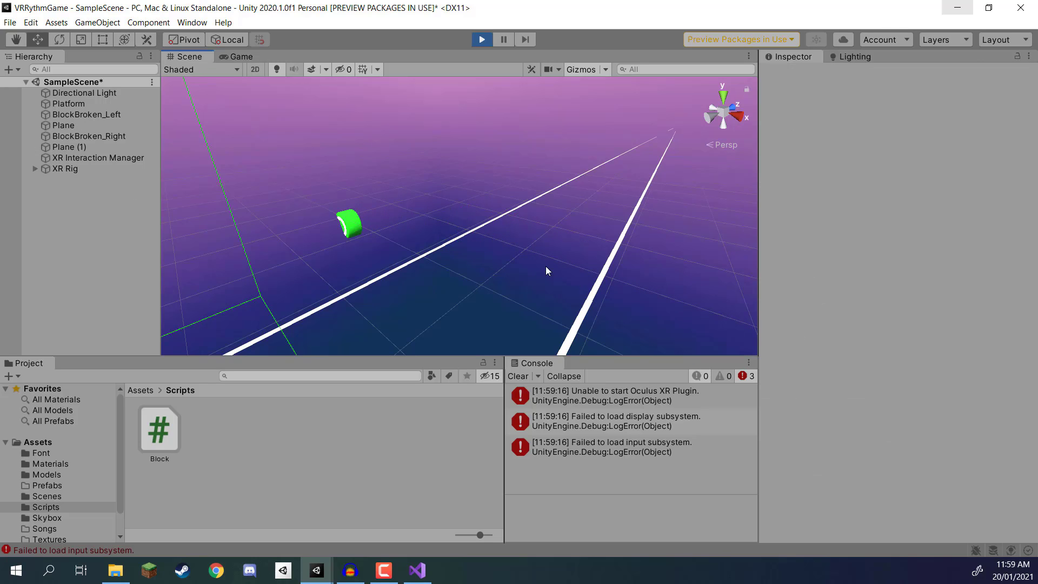
pyautogui.moveTo(525, 258); pyautogui.dragTo(606, 302, button='right')
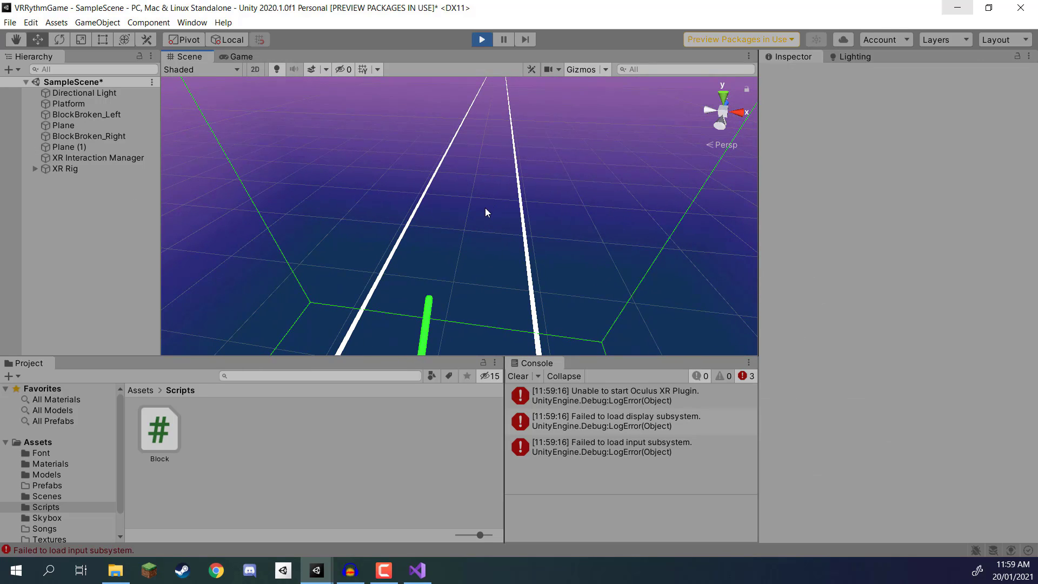
# Step: Stop the running game and clear the console messages
pyautogui.click(481, 40)
pyautogui.click(517, 377)
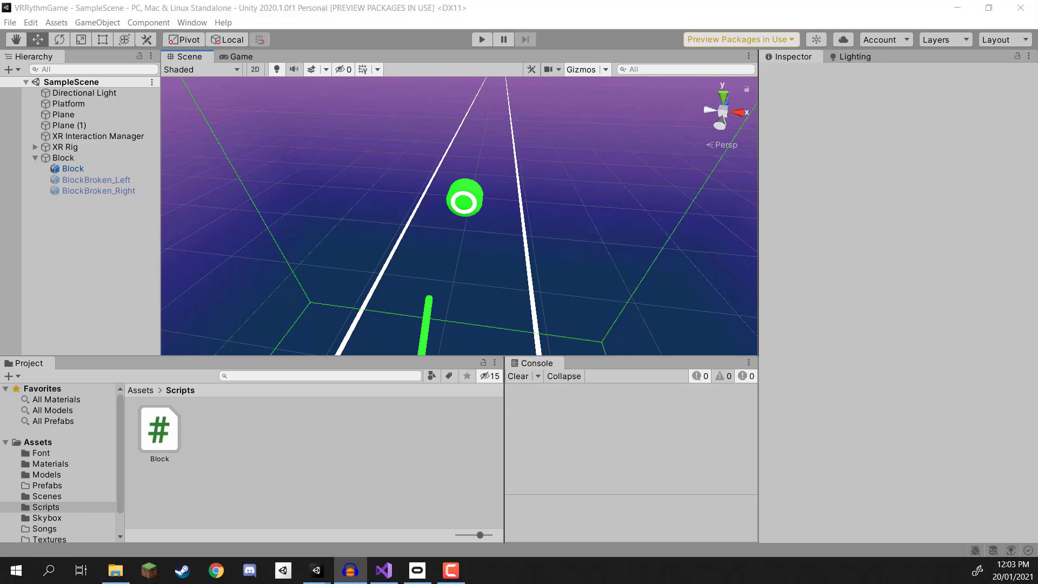
pyautogui.click(833, 85)
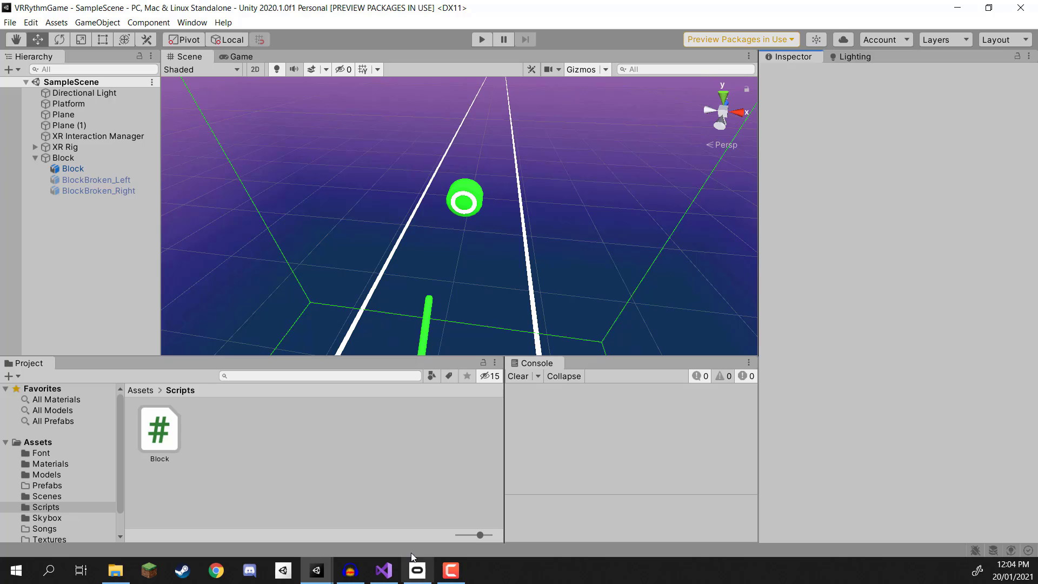
# Step: Switch to Visual Studio and delete the Start method containing the delayed Hit invocation from the Block script
pyautogui.click(389, 569)
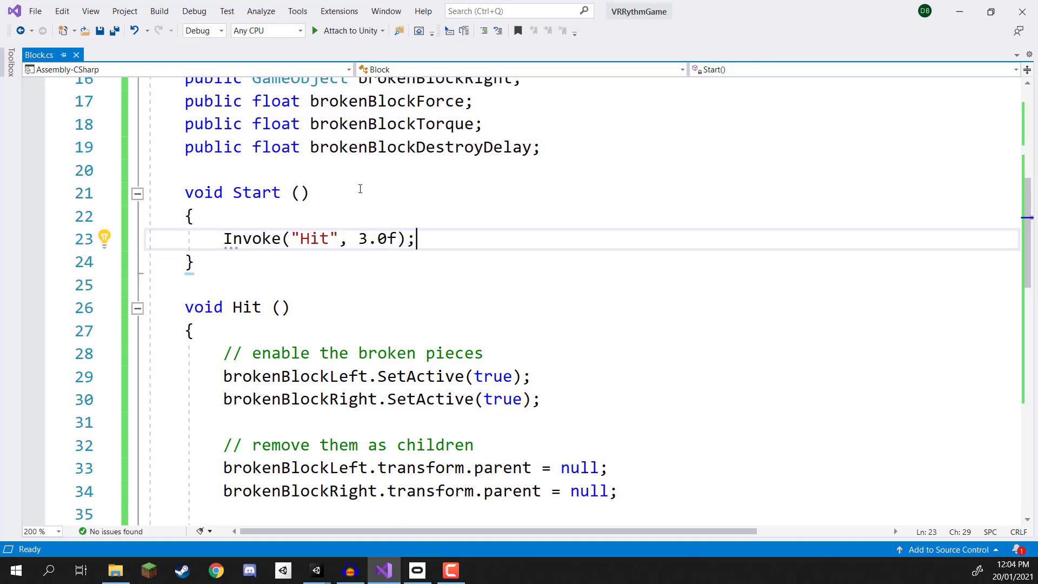
pyautogui.moveTo(227, 252); pyautogui.dragTo(147, 171)
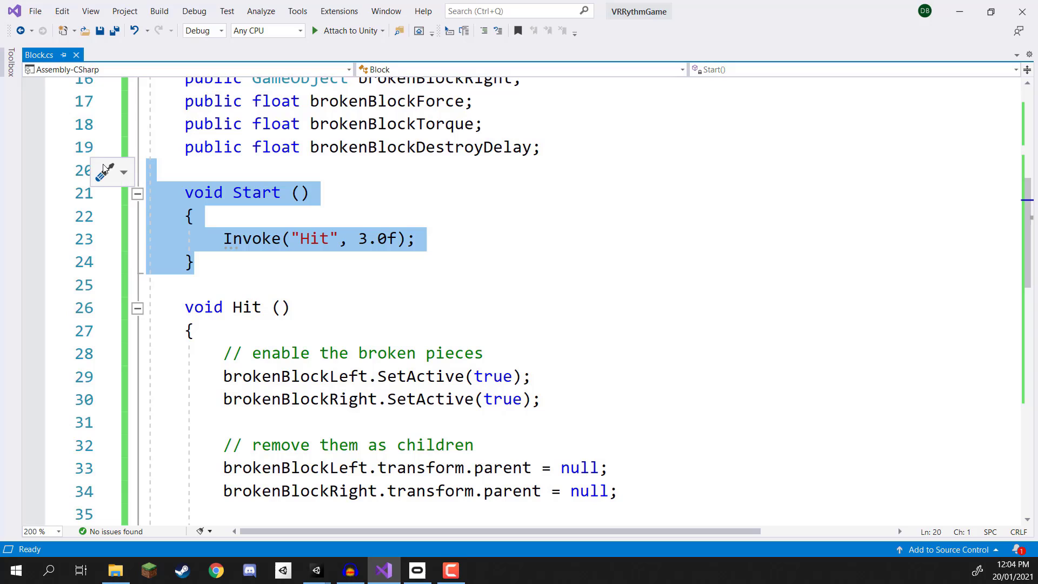
pyautogui.press('BackSpace')
pyautogui.press('BackSpace')
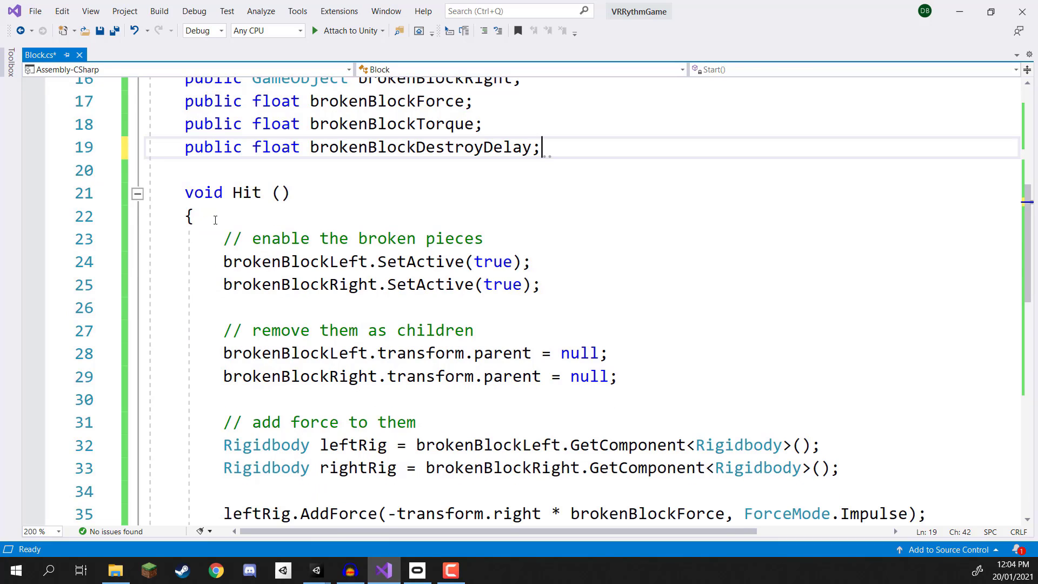
# Step: Add an OnTriggerEnter (Collider other) method above Hit, without the private modifier and with a space before its parameter list
pyautogui.press('Return')
pyautogui.press('Return')
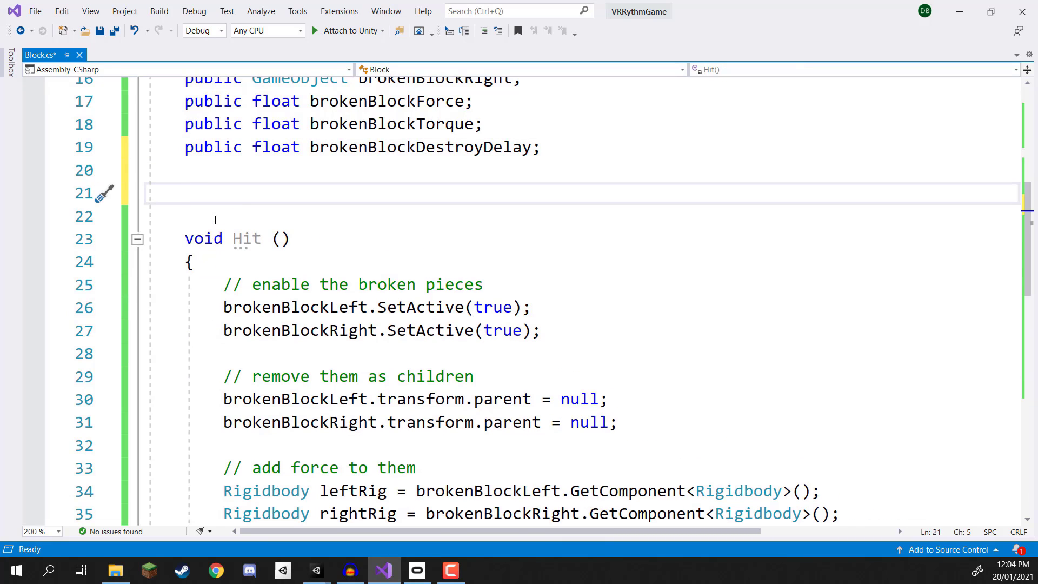
pyautogui.write('void ontrig')
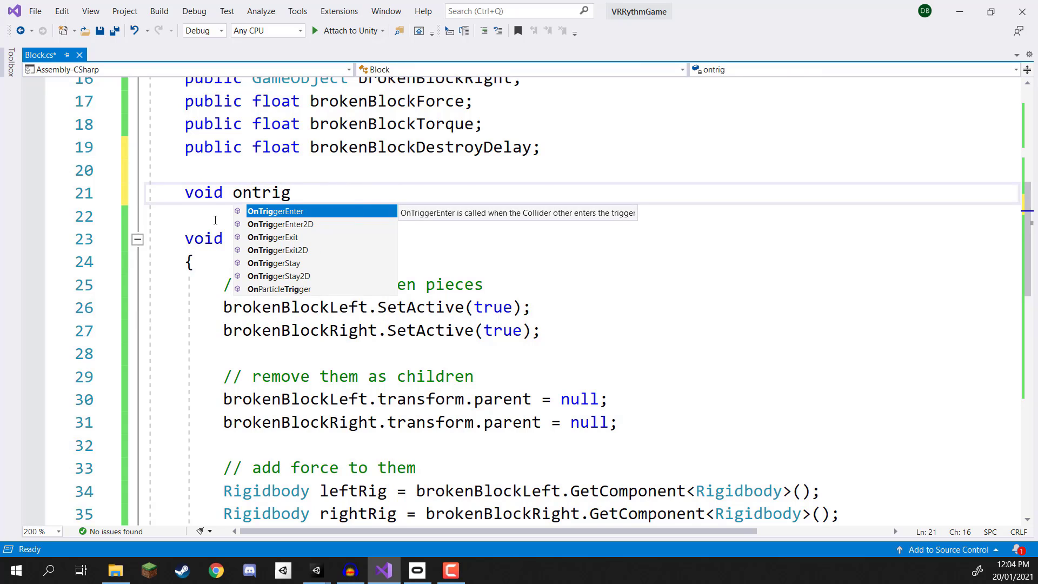
pyautogui.press('Tab')
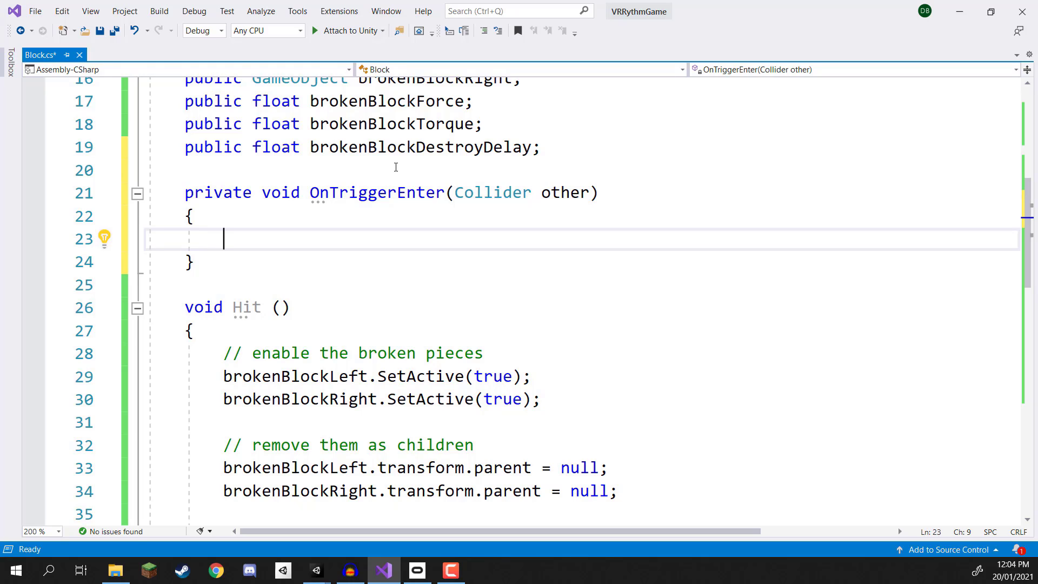
pyautogui.doubleClick(219, 194)
pyautogui.press('Delete')
pyautogui.press('Delete')
pyautogui.click(378, 192)
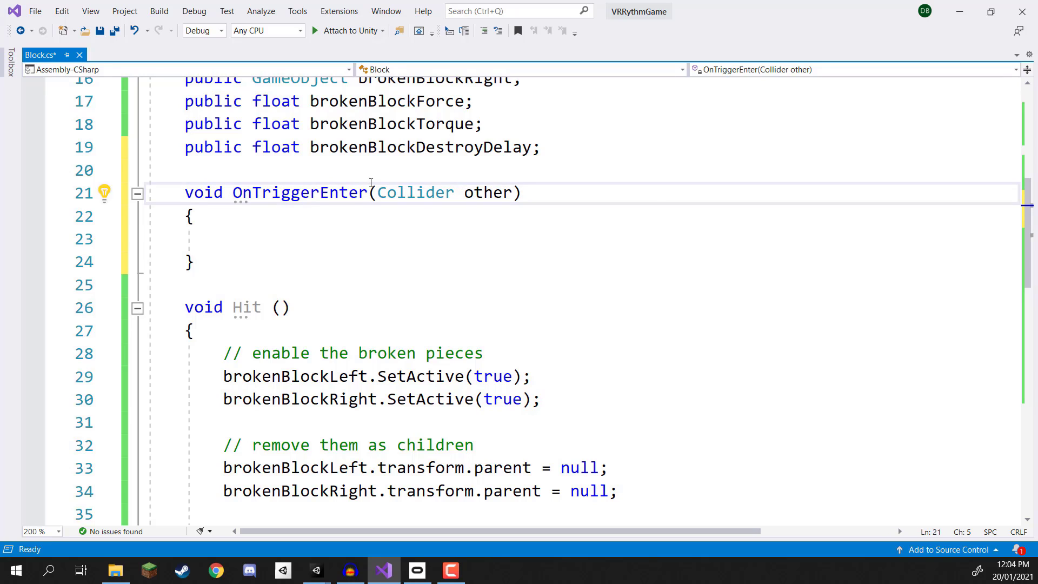
pyautogui.doubleClick(486, 193)
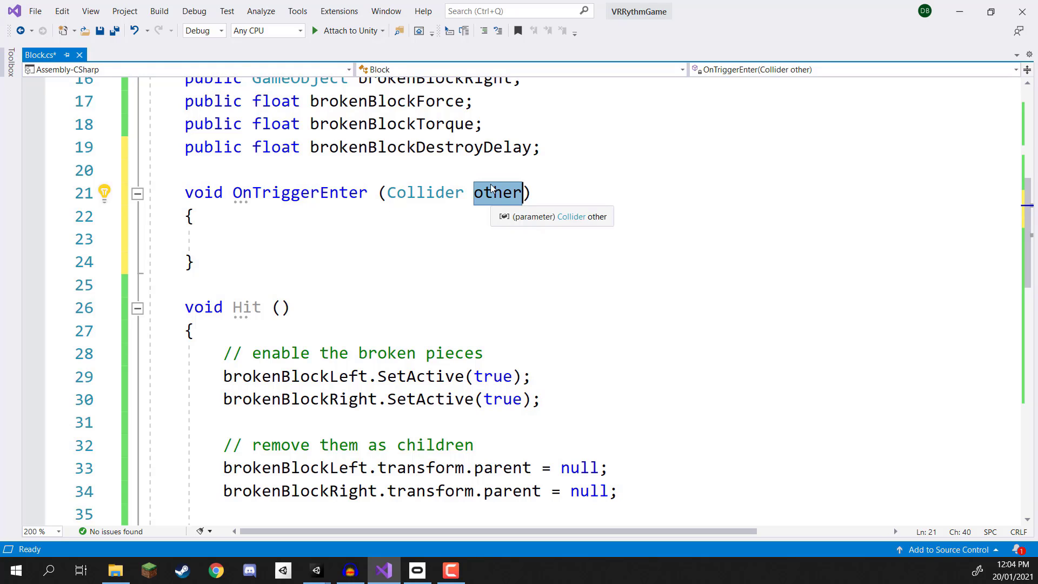
# Step: Inside OnTriggerEnter, add an empty if block checking other.CompareTag("SwordRed")
pyautogui.click(309, 238)
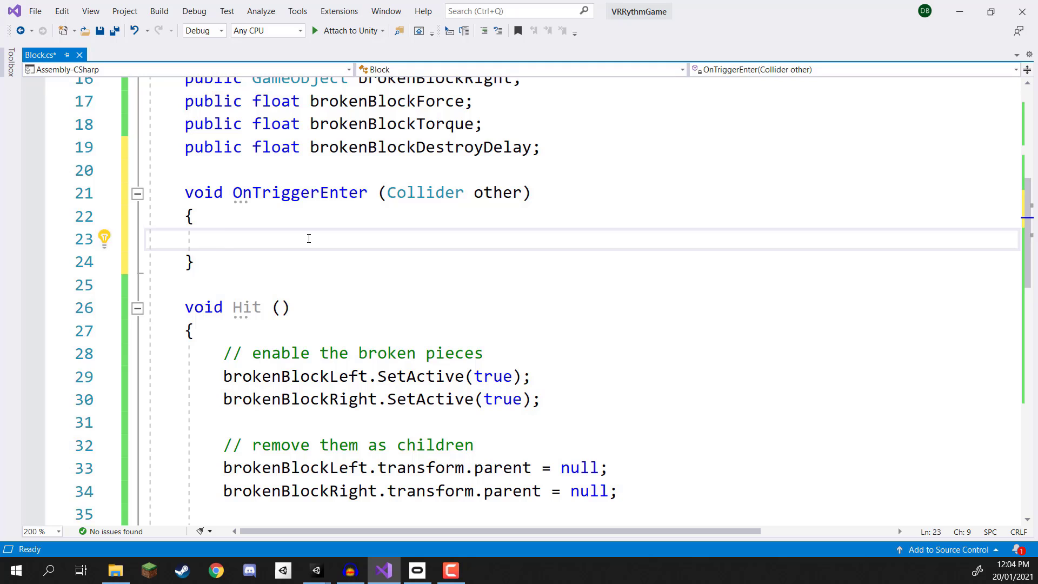
pyautogui.write('if(other.comp')
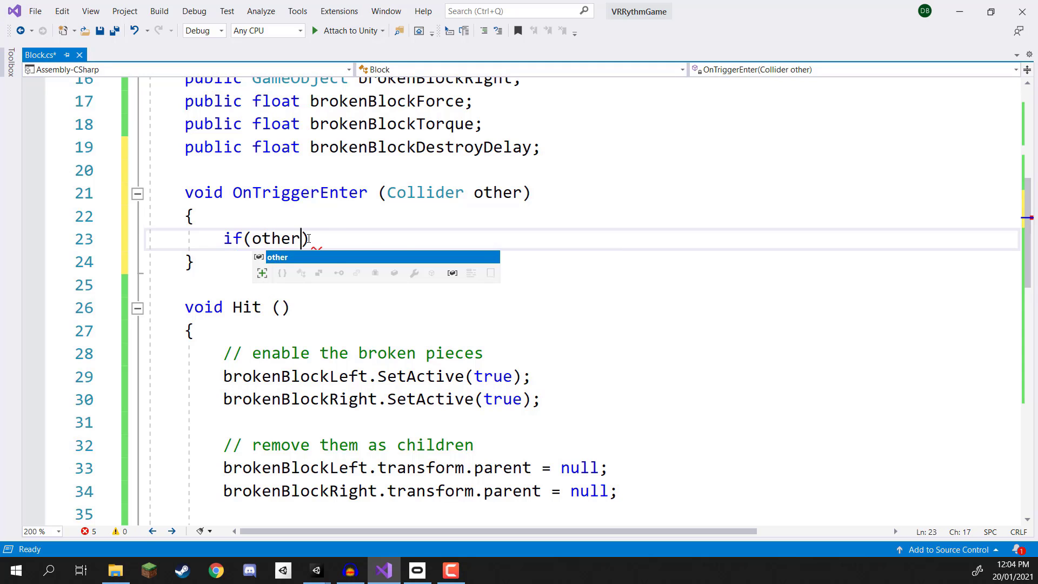
pyautogui.press('Tab')
pyautogui.write('("Swor')
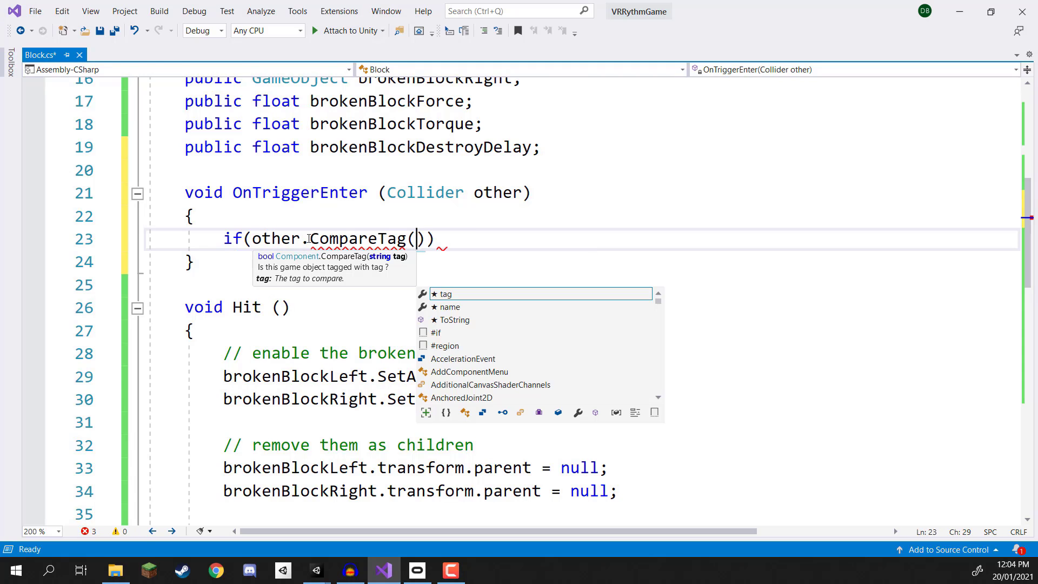
pyautogui.write('dRed')
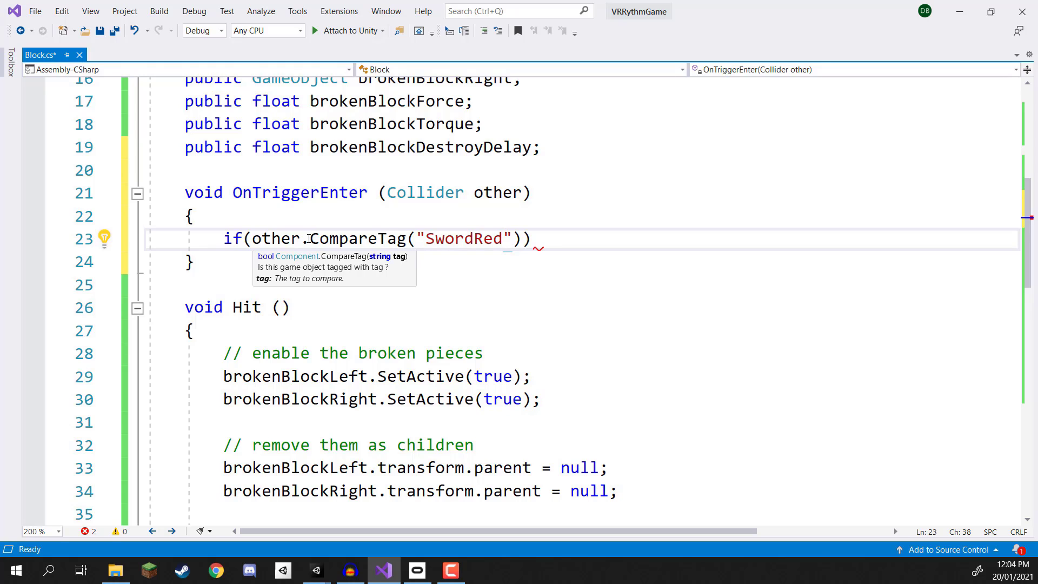
pyautogui.press('End')
pyautogui.press('Return')
pyautogui.write('{')
pyautogui.press('Return')
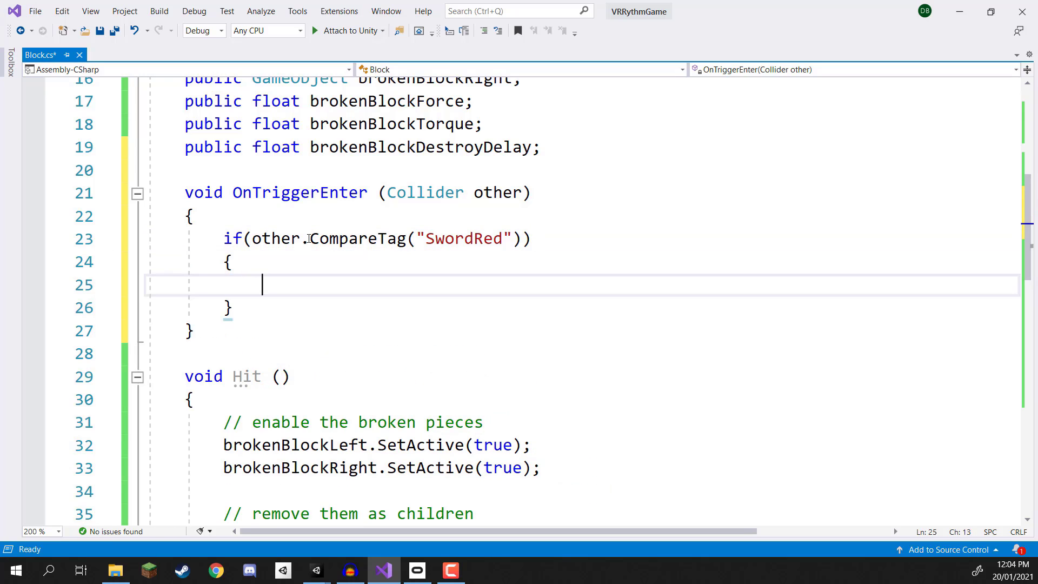
# Step: Add an empty else if block below it checking other.CompareTag("SwordGreen")
pyautogui.press('Down')
pyautogui.press('Return')
pyautogui.write('ekls')
pyautogui.press('BackSpace')
pyautogui.press('BackSpace')
pyautogui.press('BackSpace')
pyautogui.write('lse ')
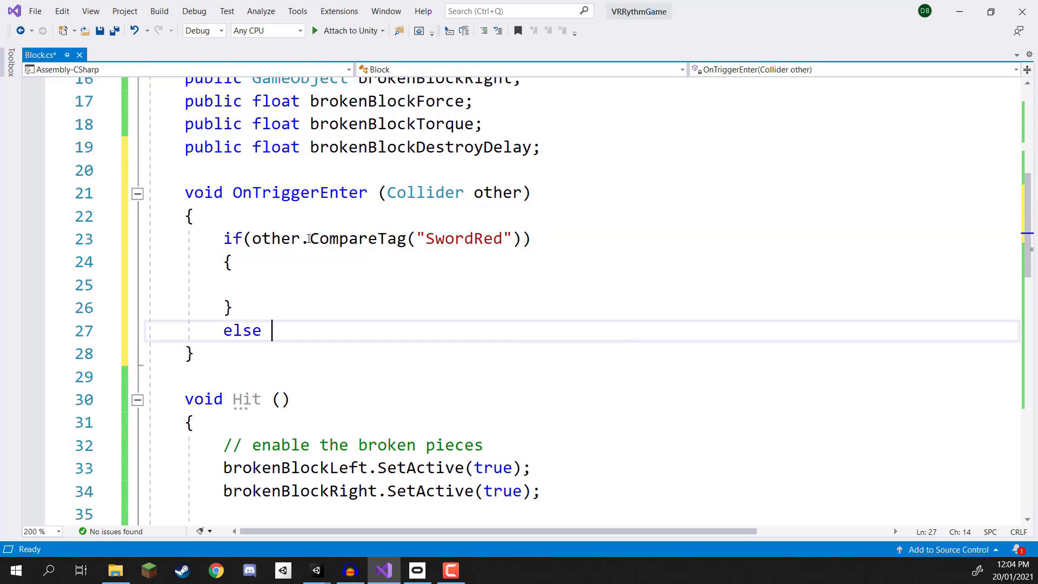
pyautogui.write('if(other.CompareTag("')
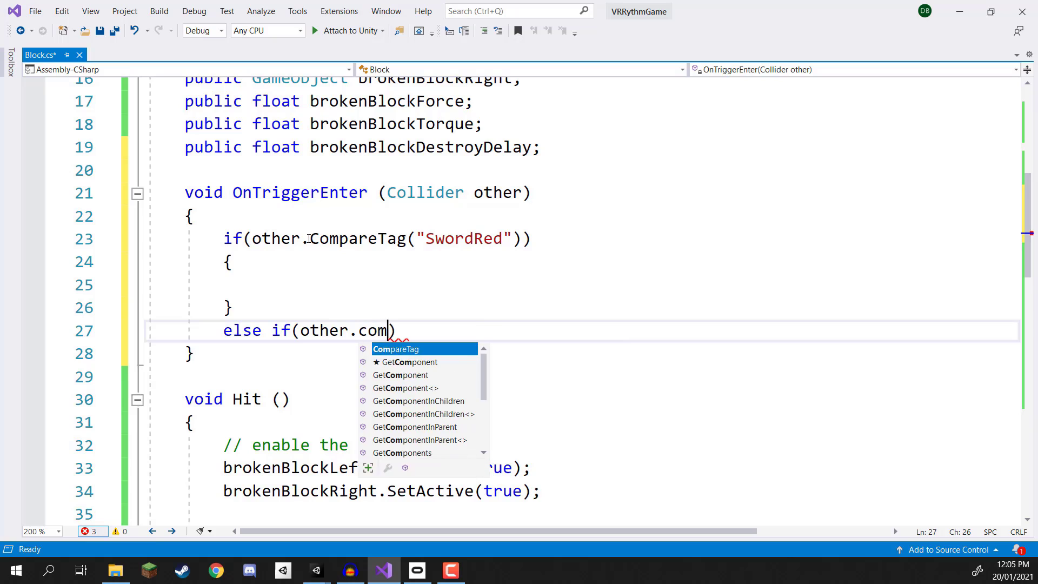
pyautogui.write('SwordGreen')
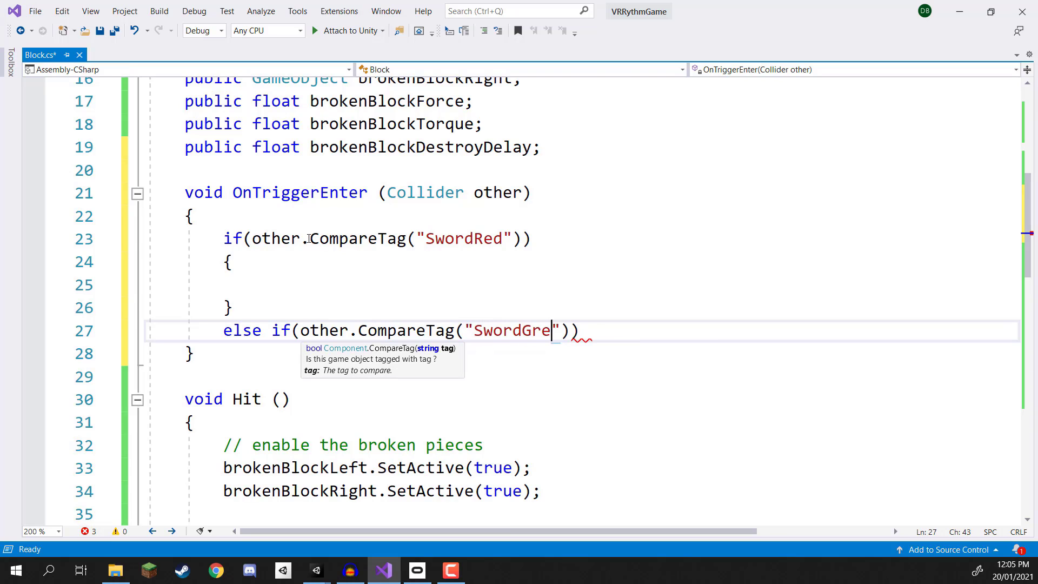
pyautogui.press('End')
pyautogui.press('Return')
pyautogui.write('{')
pyautogui.press('Return')
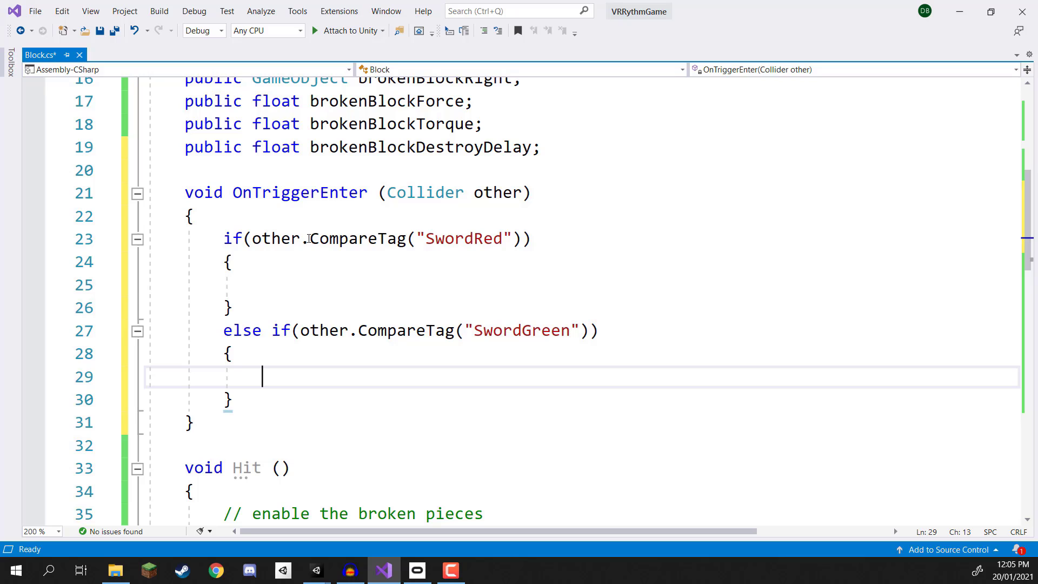
# Step: Call Hit(); in both the SwordGreen and SwordRed branches
pyautogui.write('Hit();')
pyautogui.press('Up')
pyautogui.press('Up')
pyautogui.press('Up')
pyautogui.press('Up')
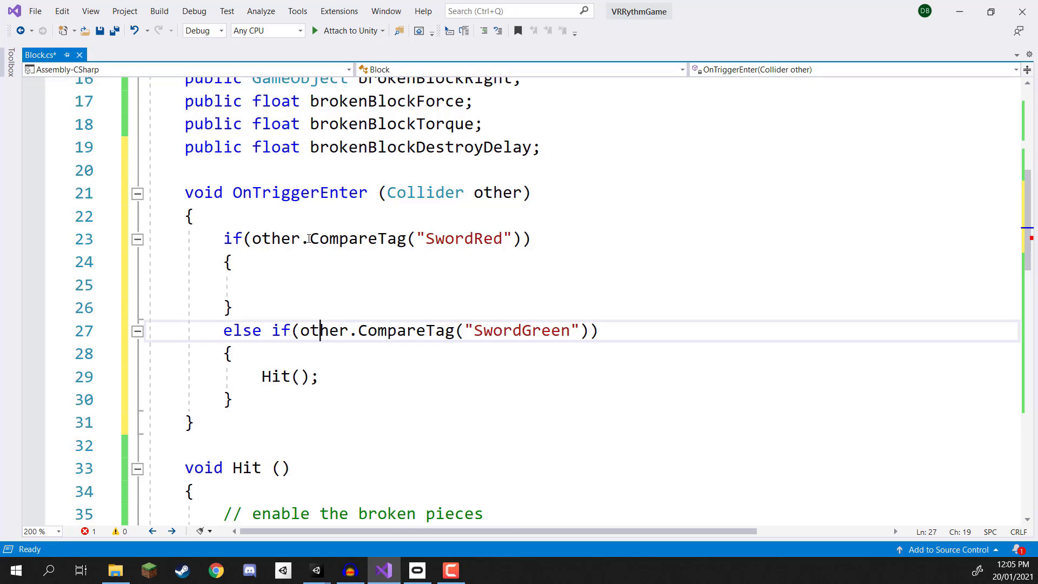
pyautogui.write('hit();')
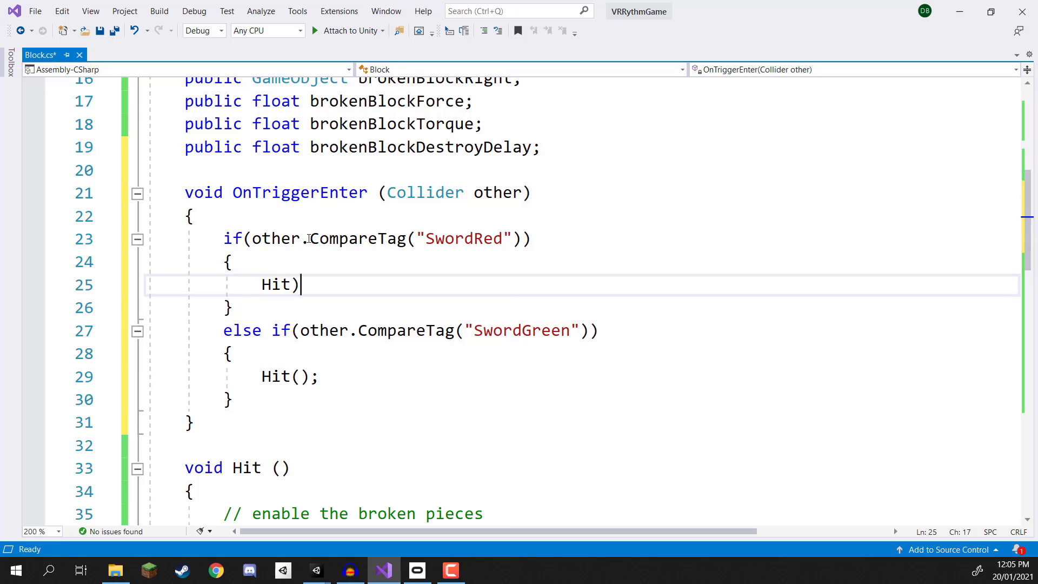
# Step: Above Hit(); in the SwordRed branch, add an if block checking color == BlockColor.Red
pyautogui.press('Up')
pyautogui.press('Return')
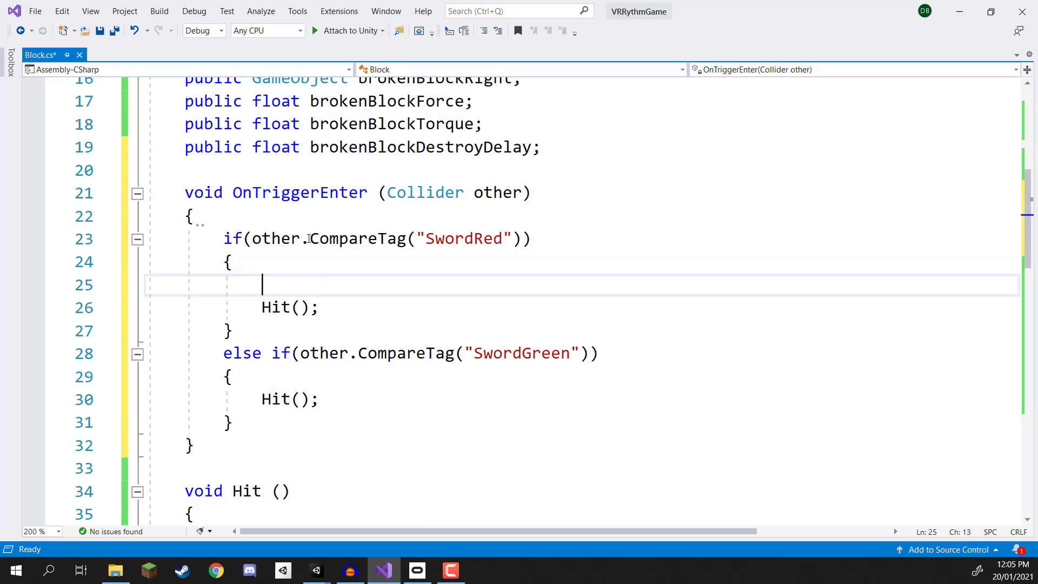
pyautogui.press('Return')
pyautogui.press('Up')
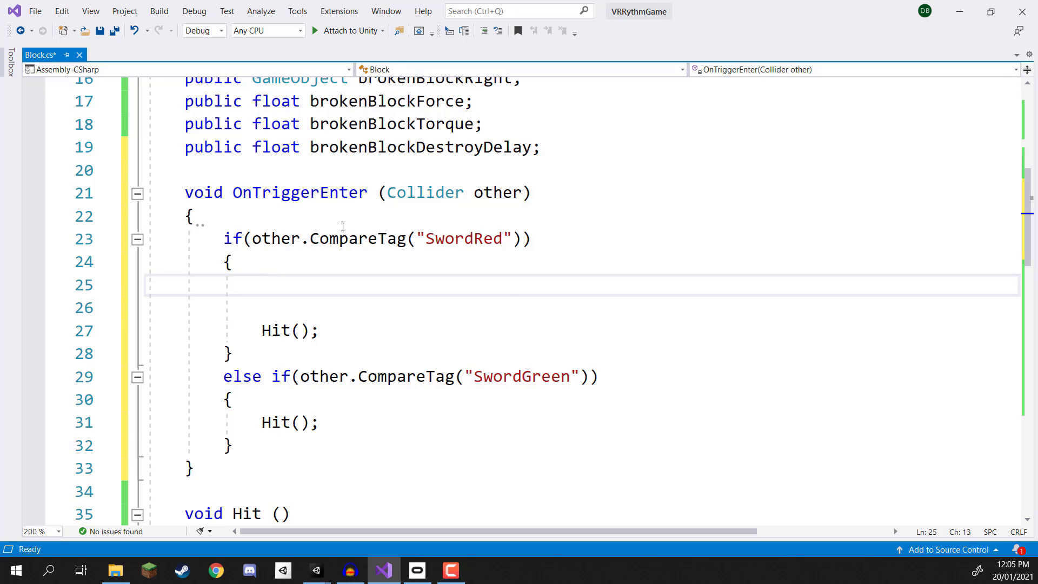
pyautogui.write('if(')
pyautogui.write('cp;pr')
pyautogui.press('BackSpace')
pyautogui.press('BackSpace')
pyautogui.hotkey('ctrl', 'z')
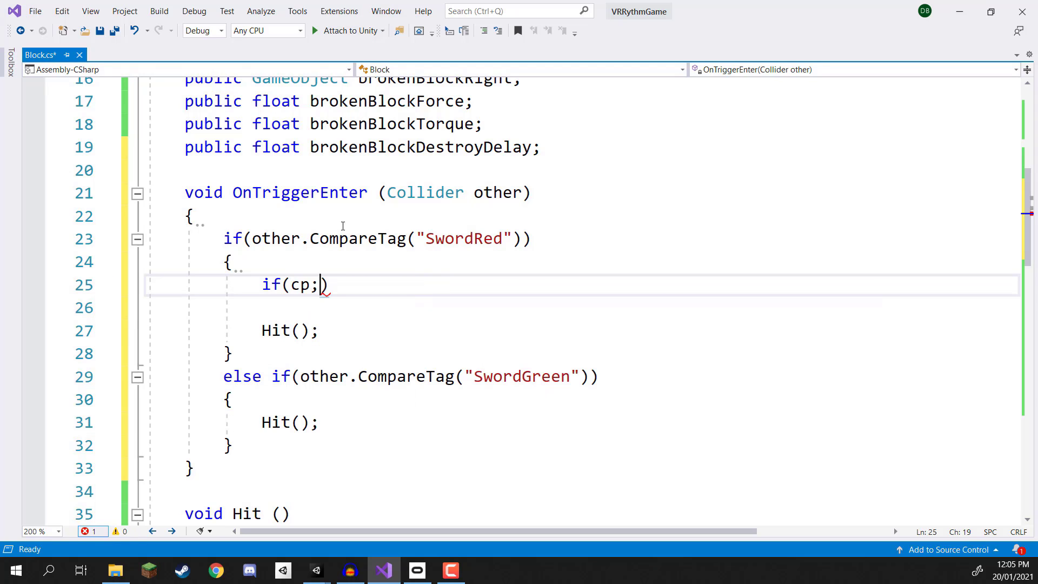
pyautogui.press('BackSpace')
pyautogui.press('BackSpace')
pyautogui.write('olor == ')
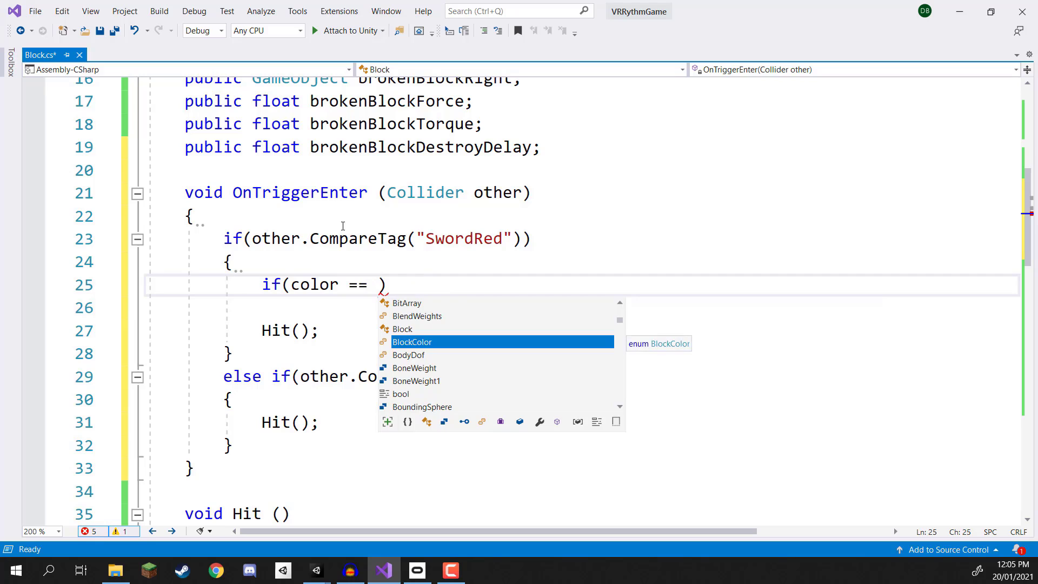
pyautogui.write('BlockColor.Red')
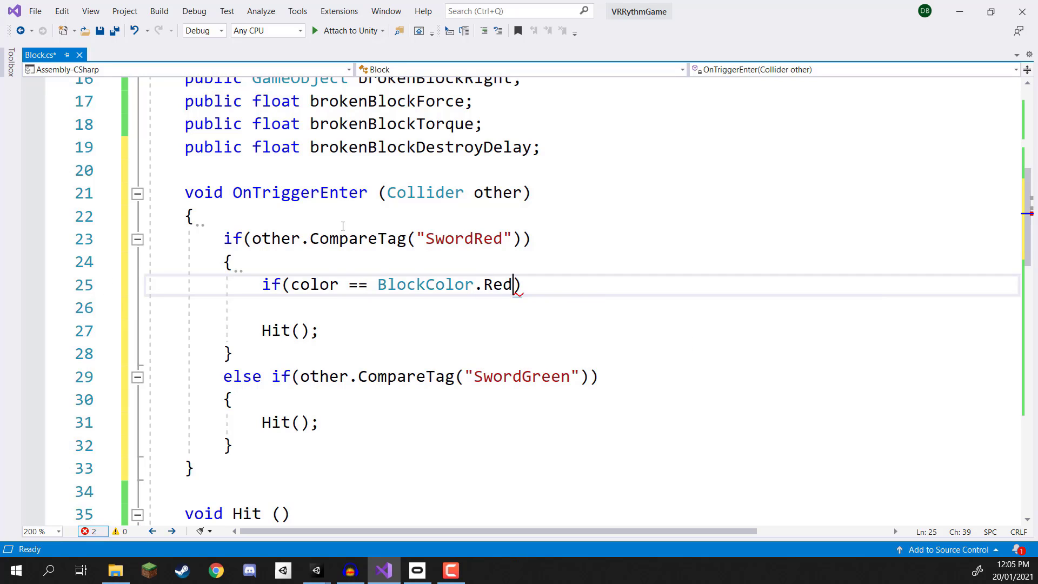
pyautogui.press('End')
pyautogui.press('Return')
pyautogui.write('{')
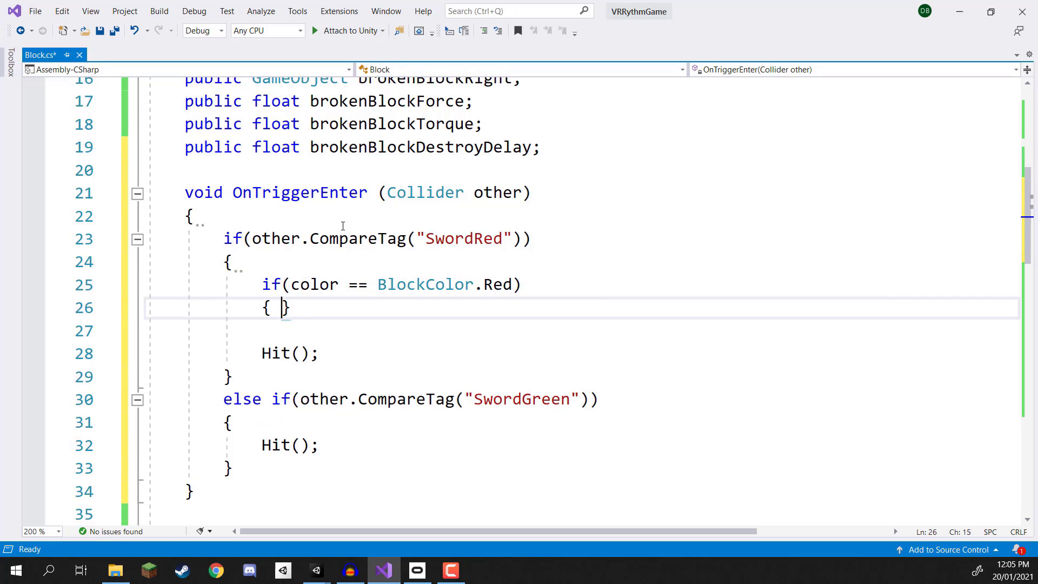
pyautogui.press('Return')
# Step: Write the comment "// add to the score" inside the BlockColor.Red block
pyautogui.write('// A')
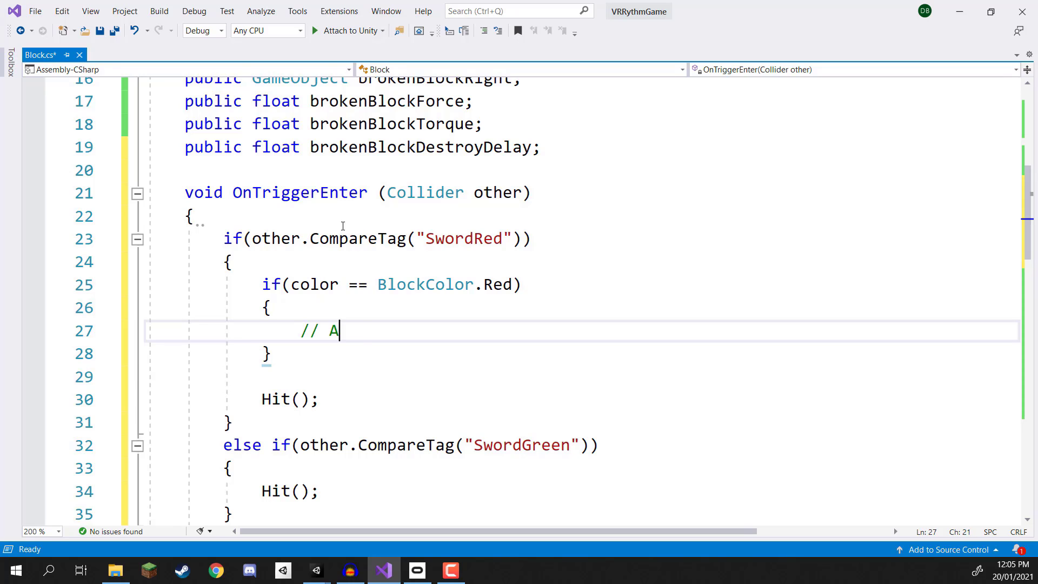
pyautogui.write('dd')
pyautogui.press('BackSpace')
pyautogui.press('BackSpace')
pyautogui.press('BackSpace')
pyautogui.write('add to t')
pyautogui.press('BackSpace')
pyautogui.press('BackSpace')
pyautogui.write('o the score')
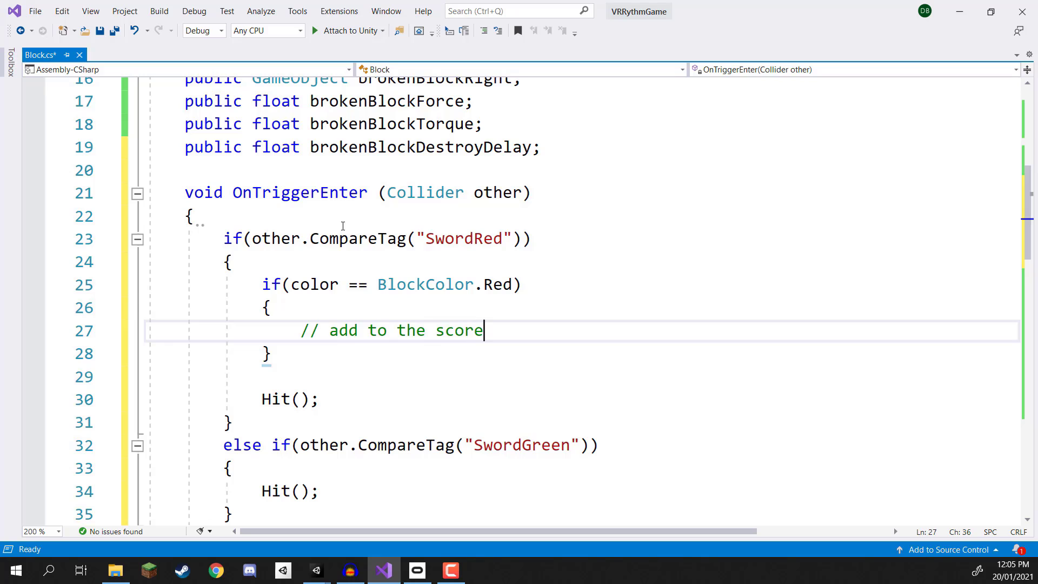
# Step: Add an else block for the color check with the comment "// subtract a life" and save the script
pyautogui.press('Down')
pyautogui.press('Return')
pyautogui.write('else')
pyautogui.press('Return')
pyautogui.write('{')
pyautogui.press('Return')
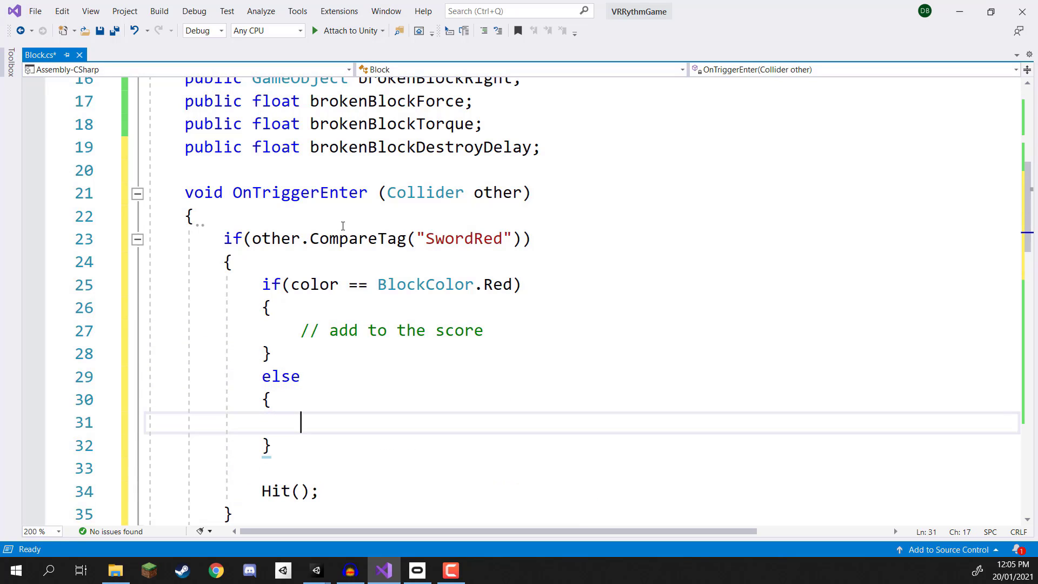
pyautogui.write('// subtrac')
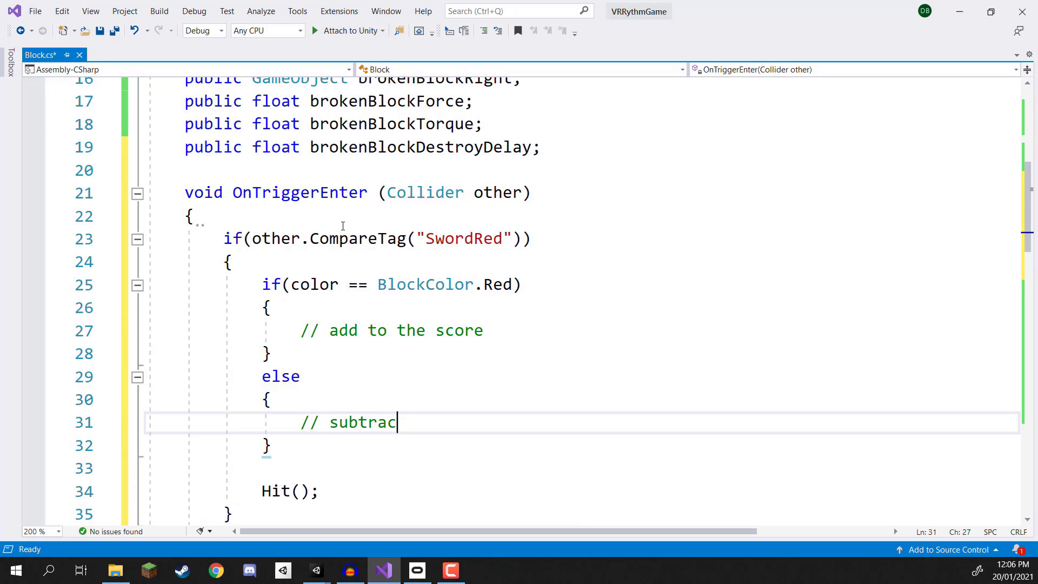
pyautogui.write('t a life')
pyautogui.hotkey('ctrl', 's')
# Step: Copy the whole color if/else block from the SwordRed branch into the SwordGreen branch above its Hit(); call
pyautogui.scroll(-3, 336, 285)
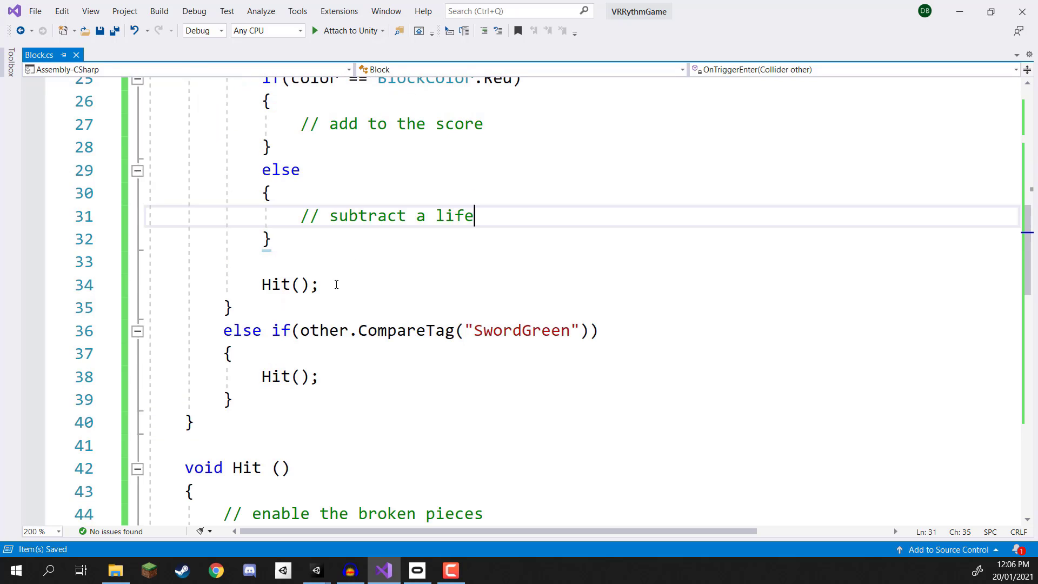
pyautogui.moveTo(284, 244); pyautogui.dragTo(260, 81)
pyautogui.hotkey('ctrl', 'c')
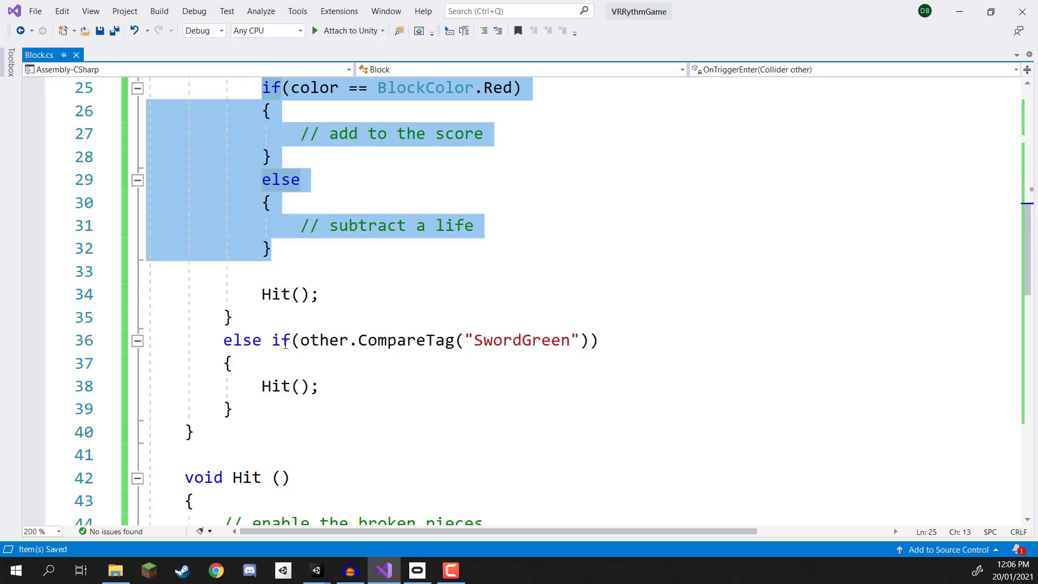
pyautogui.moveTo(233, 364); pyautogui.dragTo(276, 352)
pyautogui.click(276, 355)
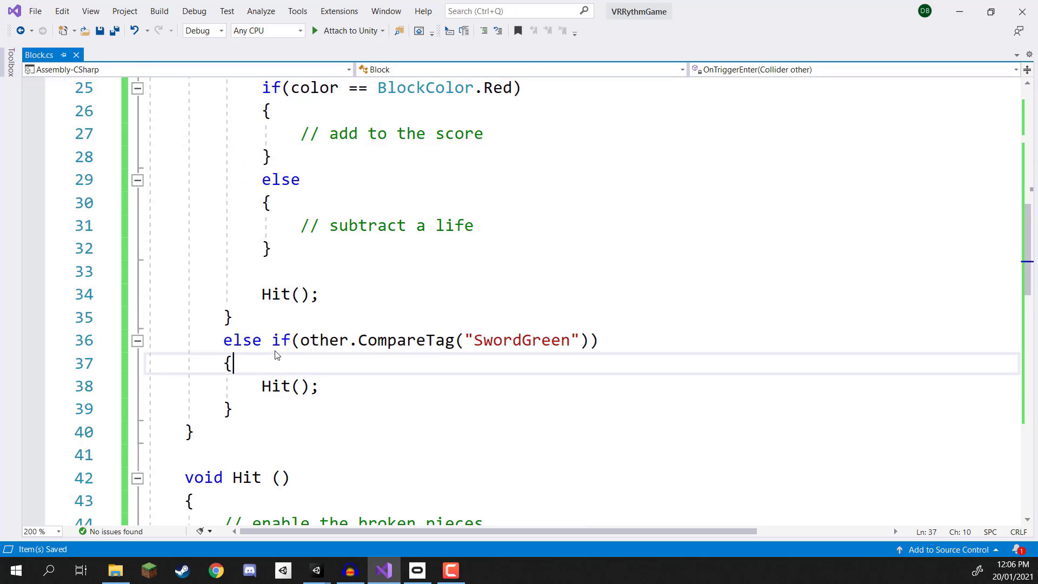
pyautogui.press('Return')
pyautogui.press('Return')
pyautogui.press('Up')
pyautogui.hotkey('ctrl', 'v')
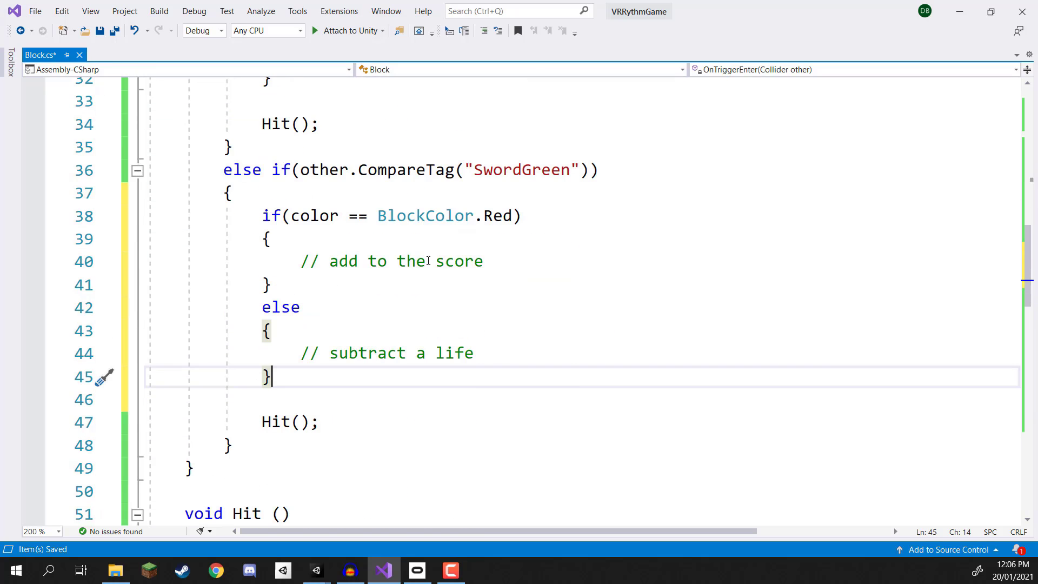
# Step: Change the color check in the SwordGreen branch to BlockColor.Green and save the script
pyautogui.scroll(1, 429, 262)
pyautogui.doubleClick(498, 284)
pyautogui.write('gr')
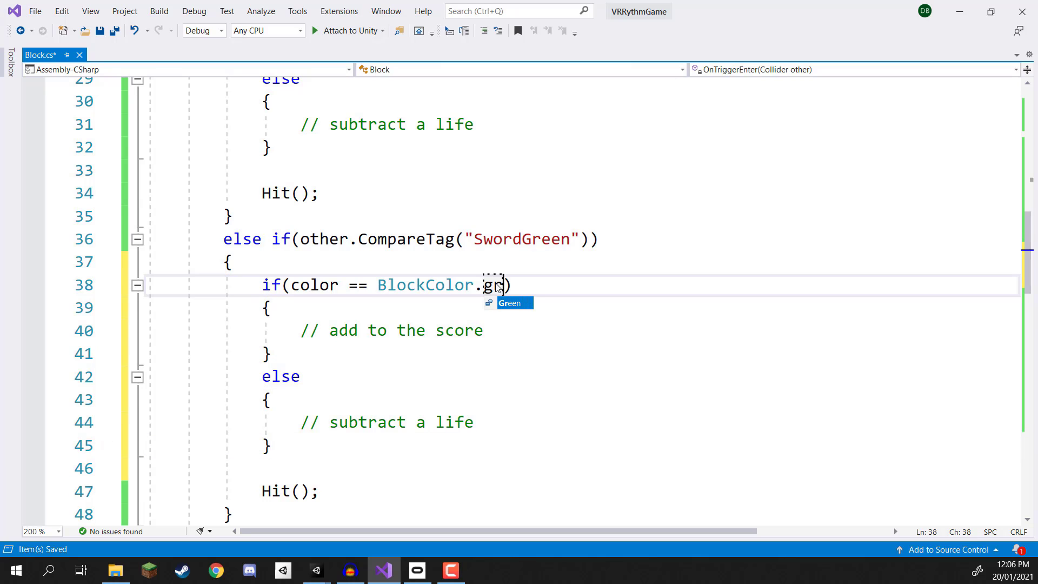
pyautogui.press('Tab')
pyautogui.hotkey('ctrl', 's')
# Step: Review the color checks and their score and life comments in the SwordRed and SwordGreen branches
pyautogui.scroll(1, 473, 225)
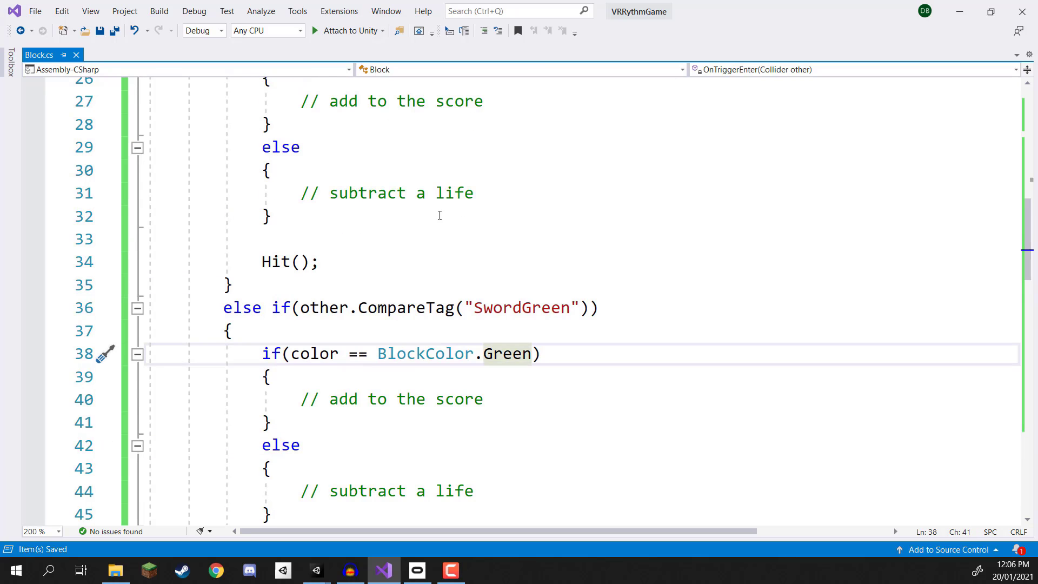
pyautogui.scroll(1, 440, 215)
pyautogui.click(371, 170)
pyautogui.click(357, 262)
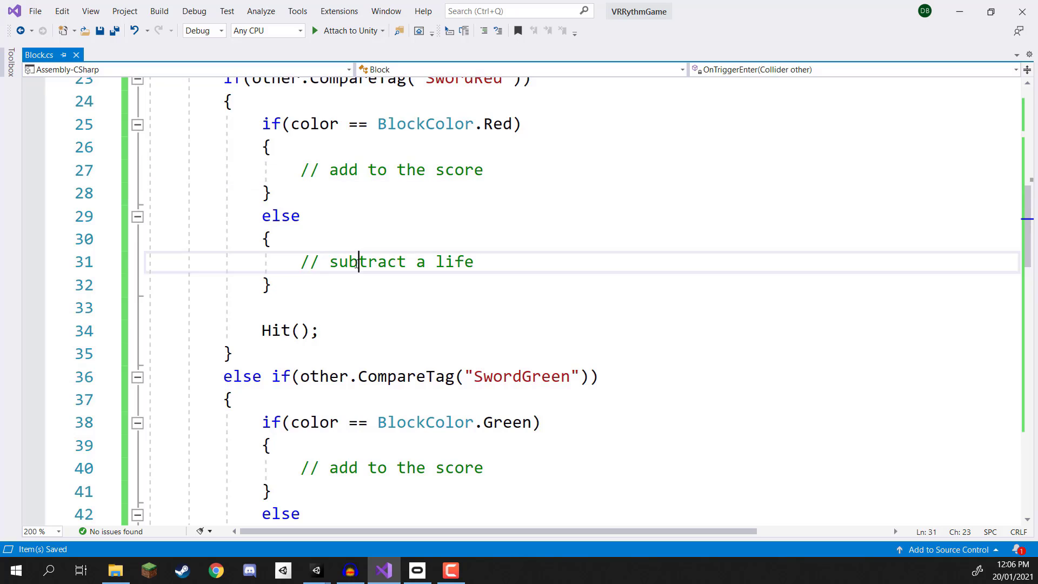
pyautogui.click(379, 193)
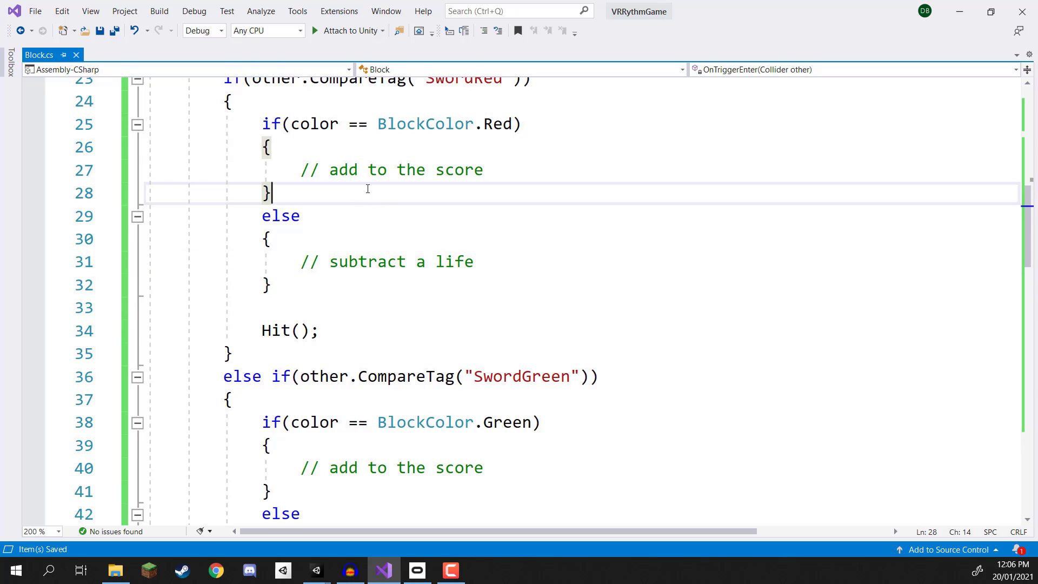
pyautogui.scroll(-2, 816, 215)
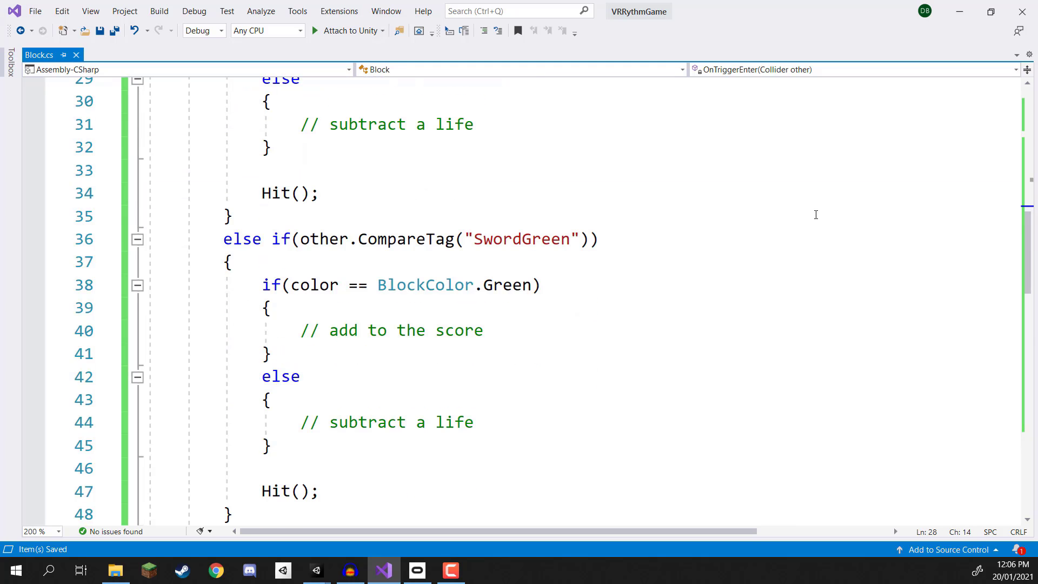
# Step: Switch to the Unity editor and play the scene to test the block
pyautogui.click(960, 11)
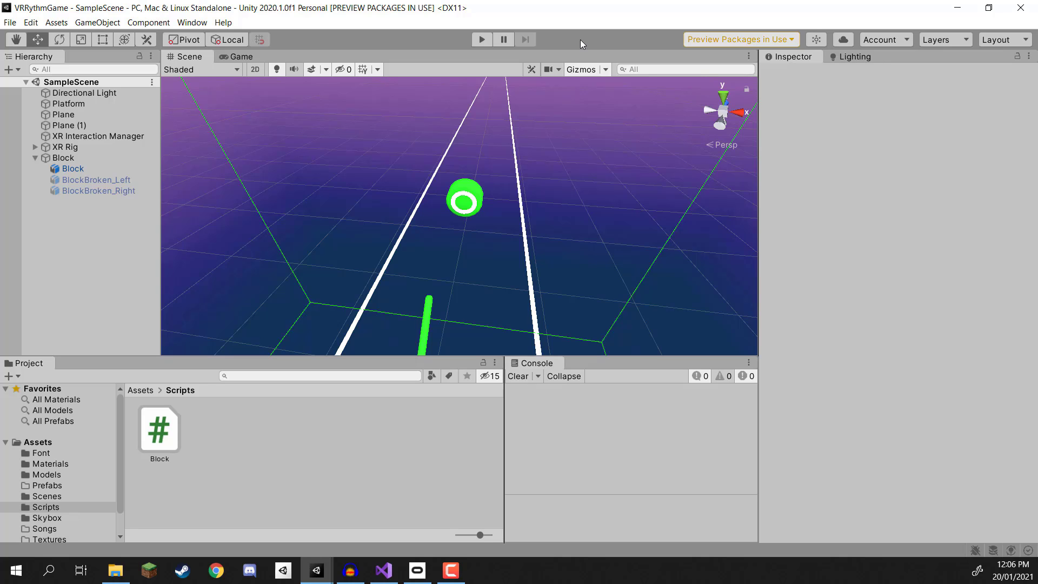
pyautogui.click(487, 41)
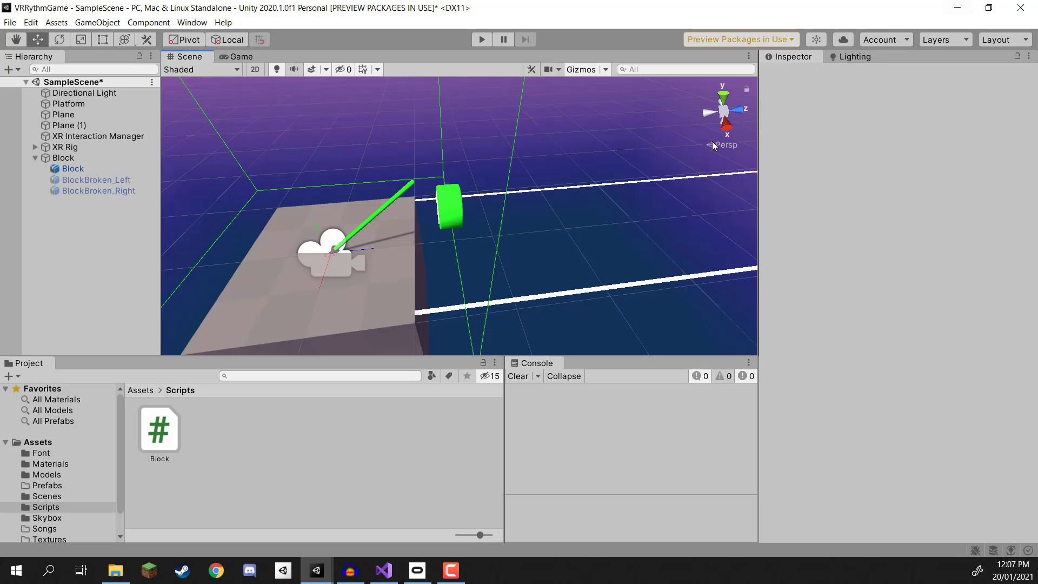
# Step: Select the parent Block object and examine it in the Scene view alongside the green sword
pyautogui.click(93, 156)
pyautogui.moveTo(464, 230); pyautogui.dragTo(438, 223, button='right')
pyautogui.press('a')
pyautogui.press('w')
pyautogui.press('d')
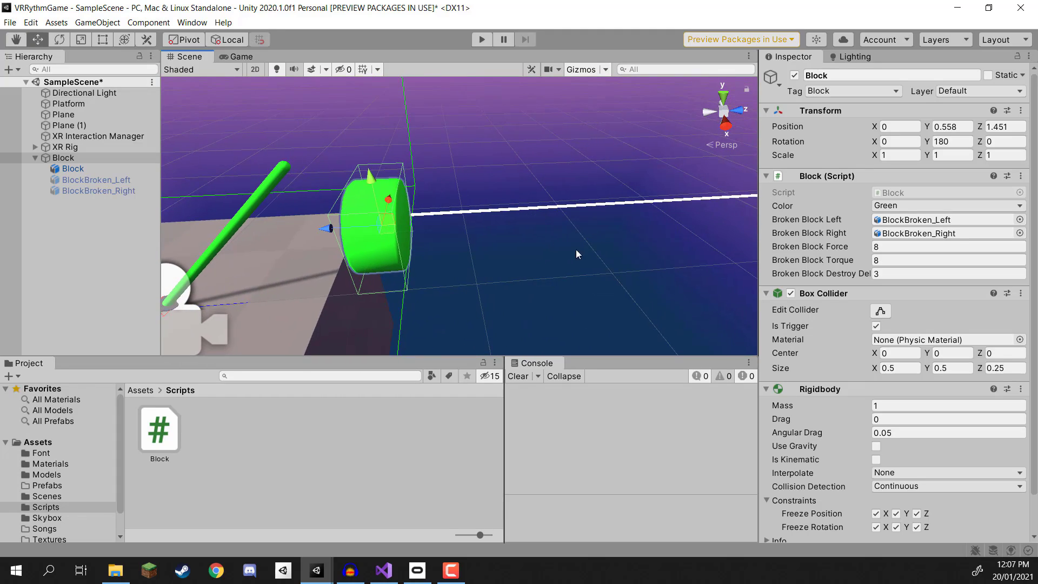
pyautogui.press('s')
pyautogui.moveTo(628, 227); pyautogui.dragTo(647, 224, button='right')
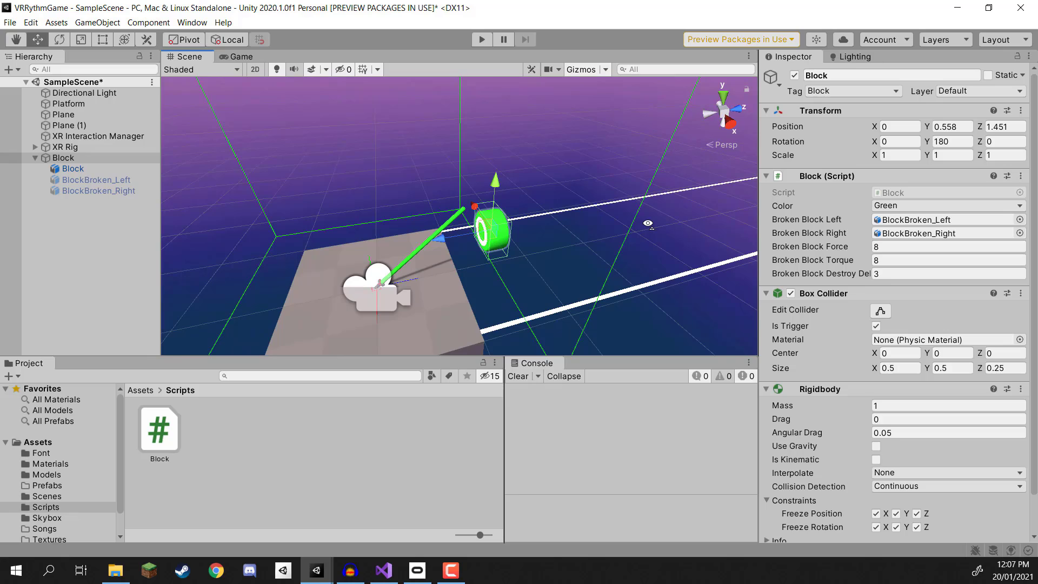